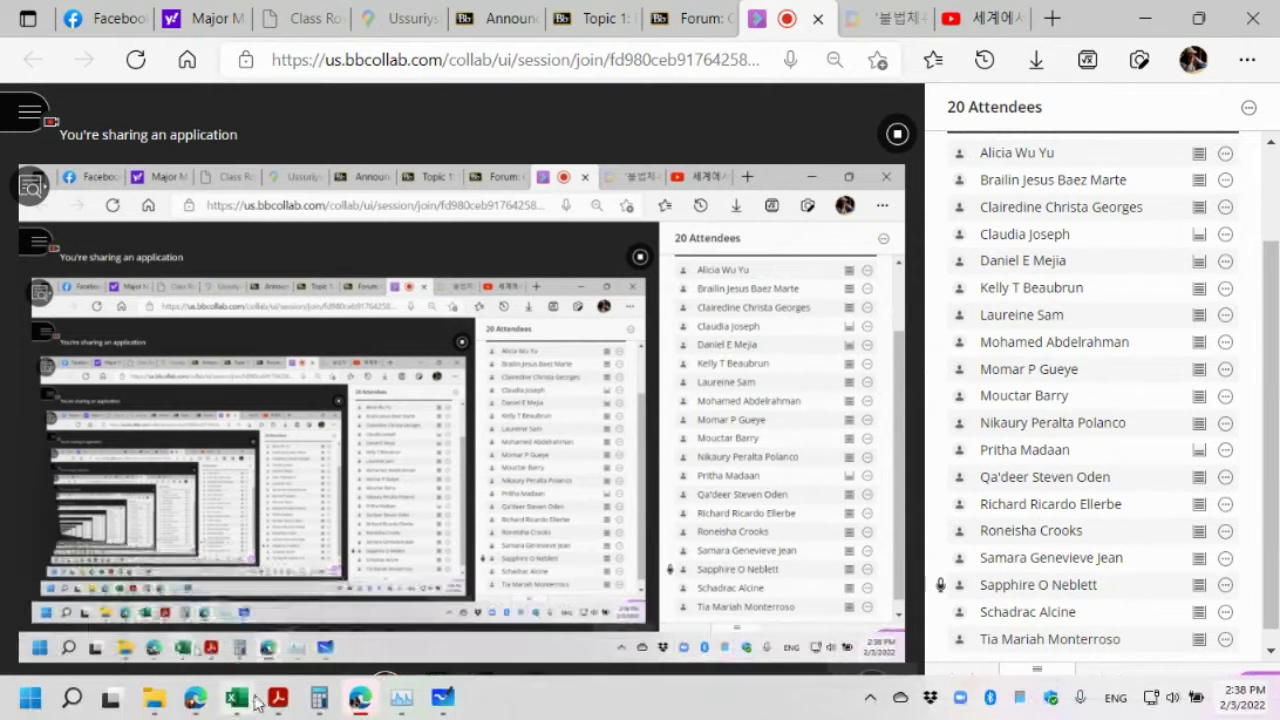
Switch to ROI.pdf in Adobe Acrobat to show the slide on arithmetic and weighted averages
mouse_move(359, 700)
mouse_move(278, 700)
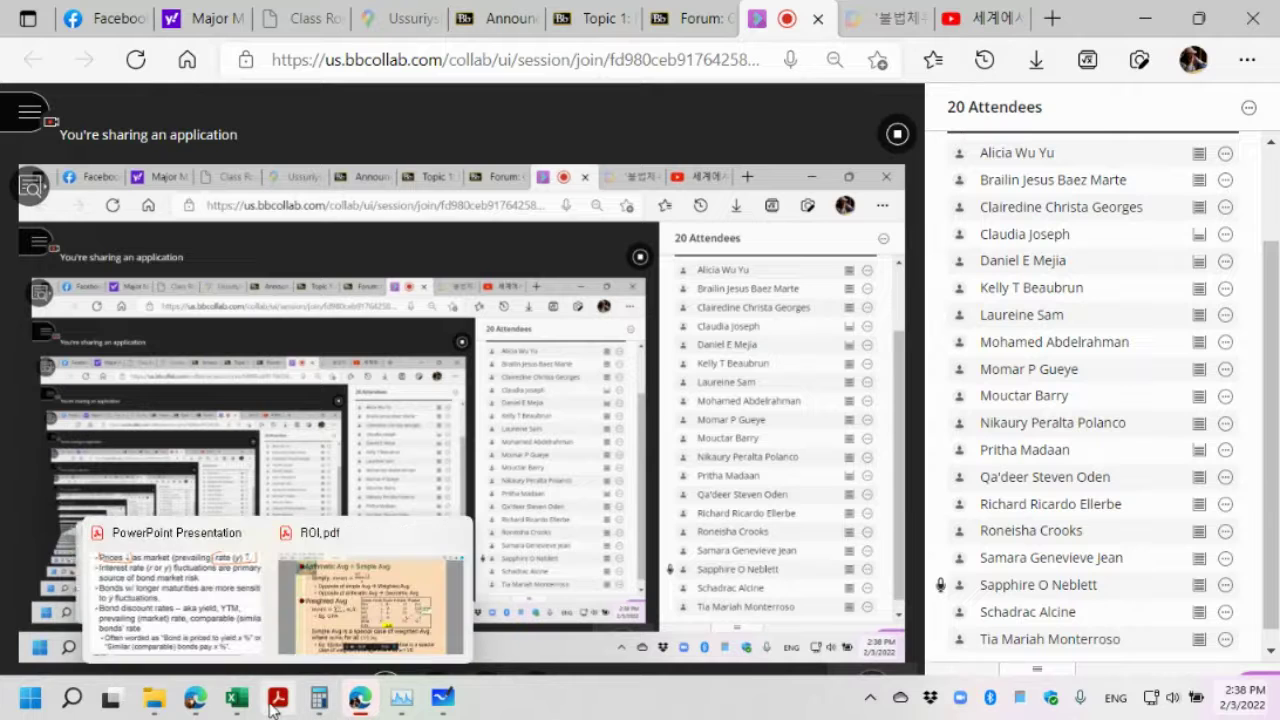
left_click(314, 643)
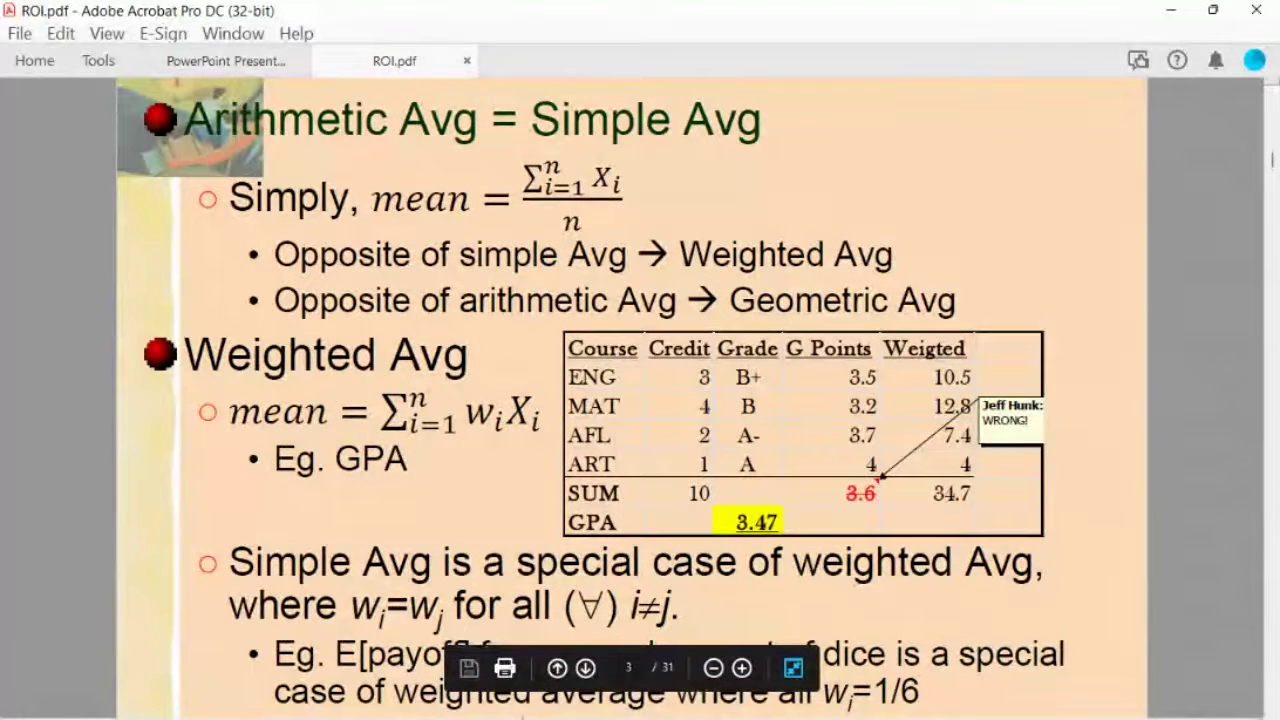
mouse_move(359, 700)
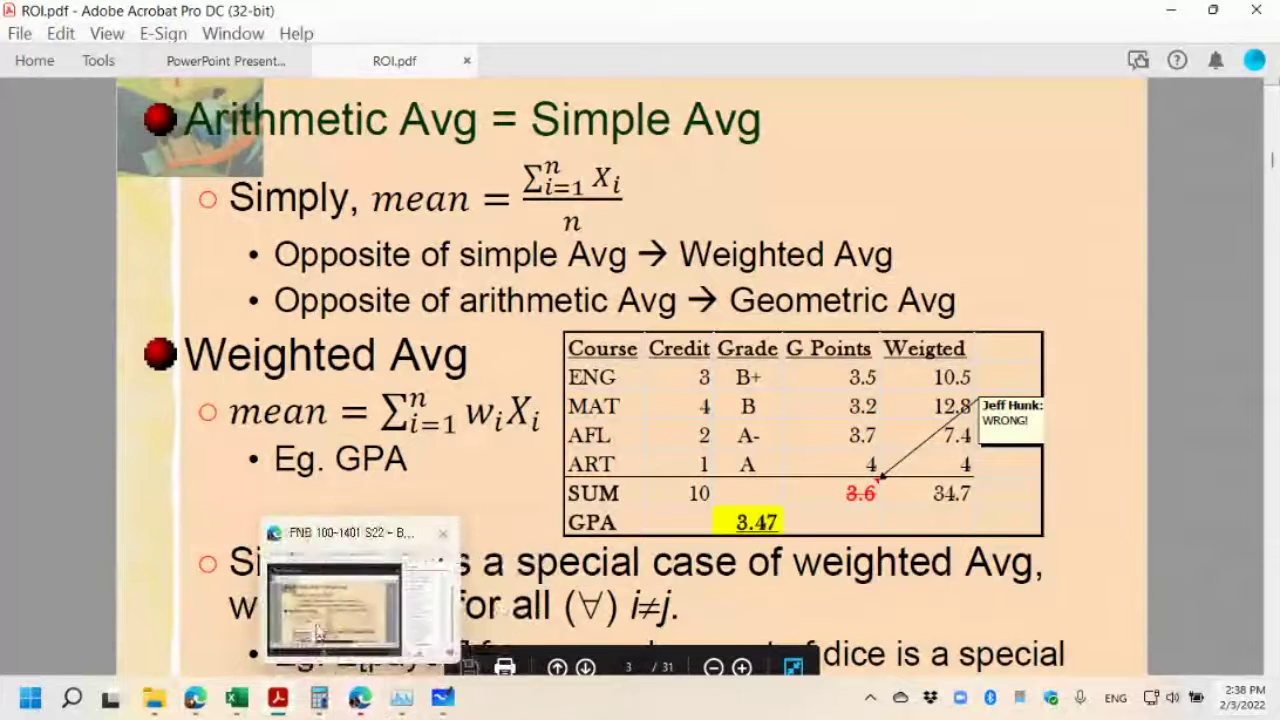
mouse_move(320, 702)
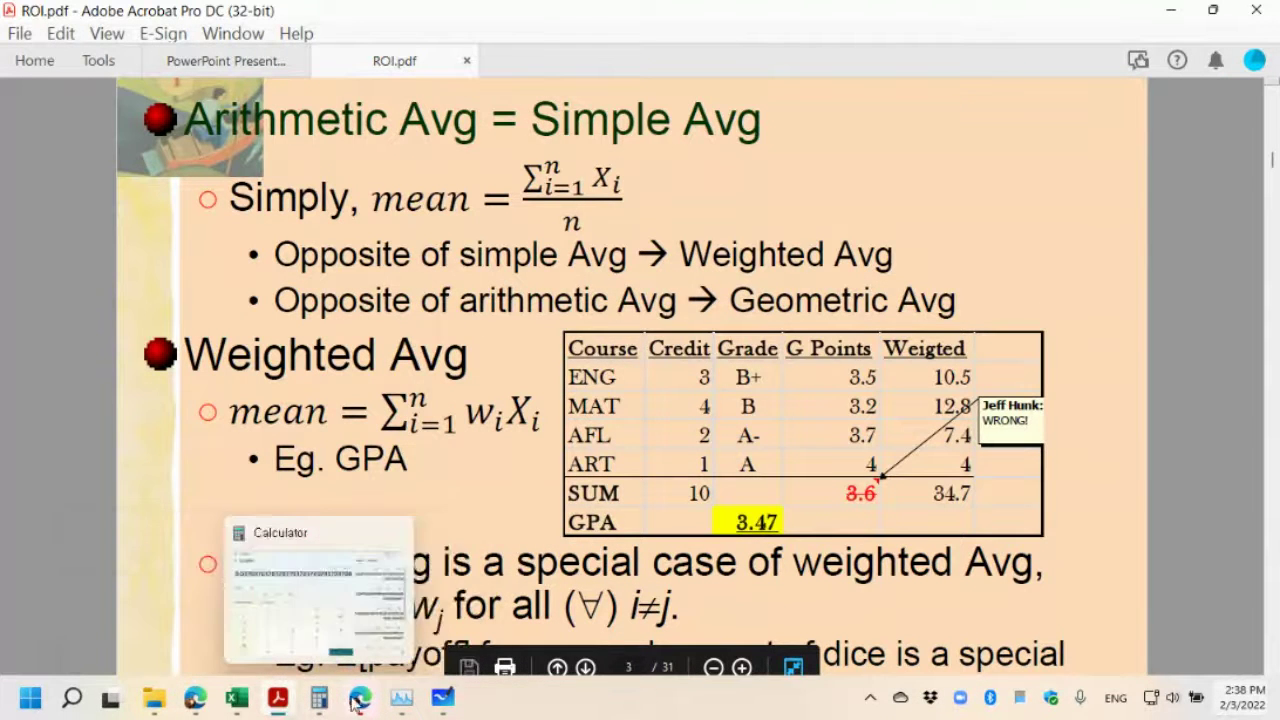
left_click(237, 698)
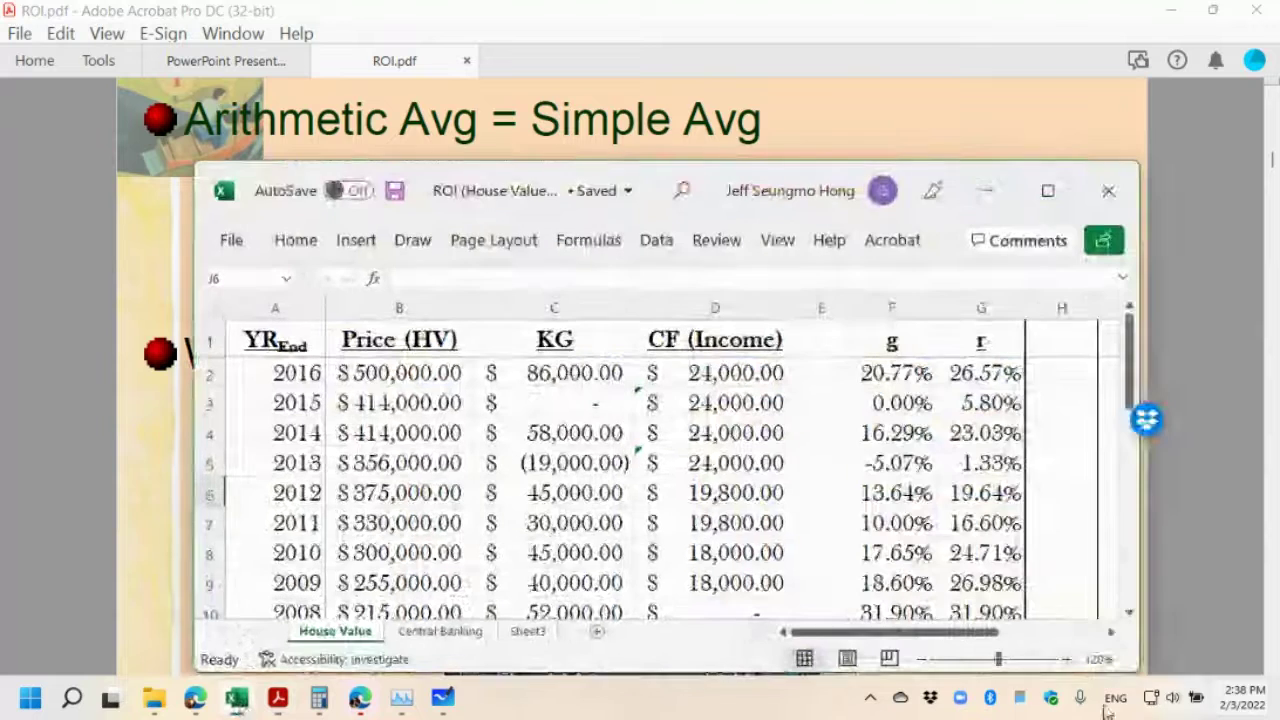
left_click(984, 195)
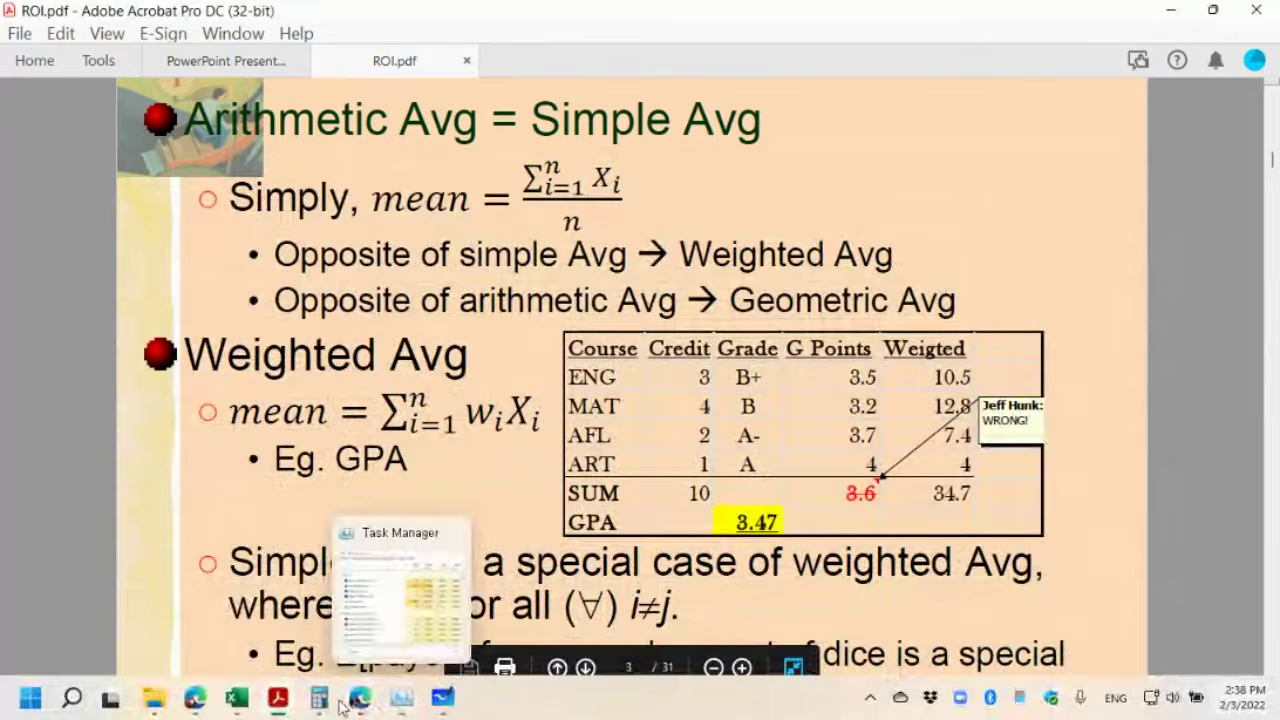
mouse_move(237, 706)
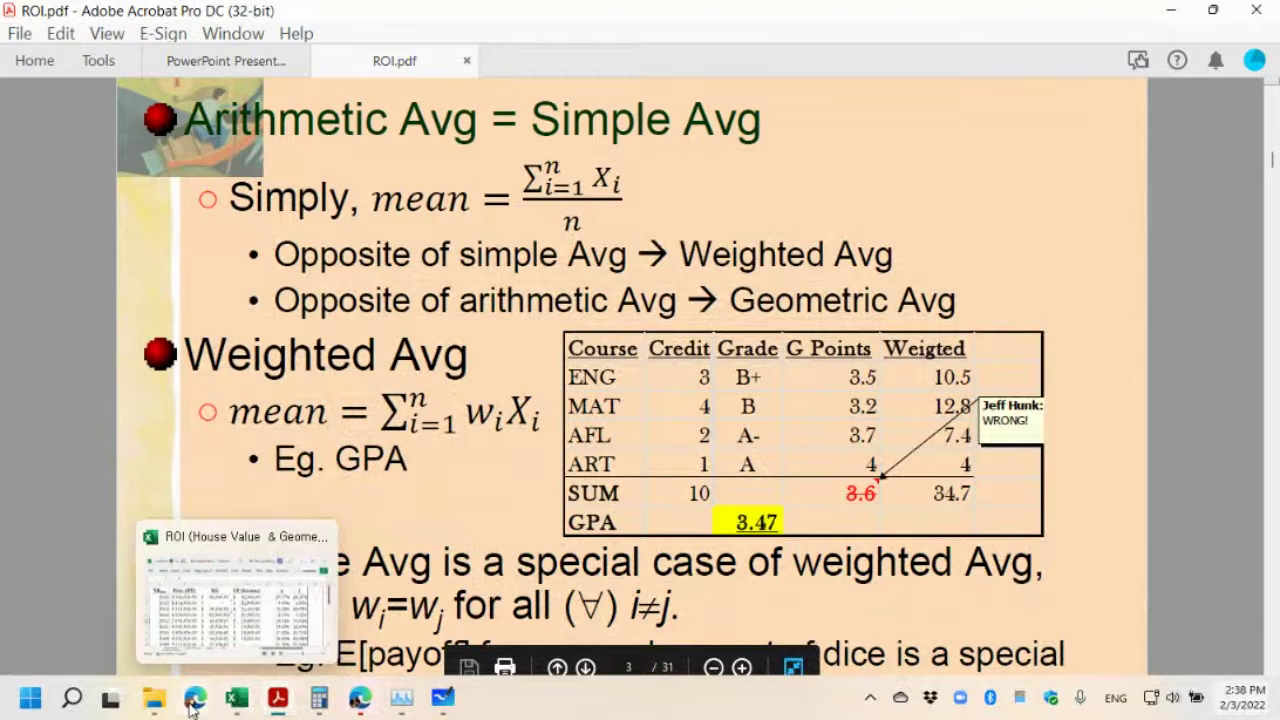
Switch to the browser's Topic 1: ROI & Macroeconomy page and examine the topic overview and the downloadable class files
left_click(401, 697)
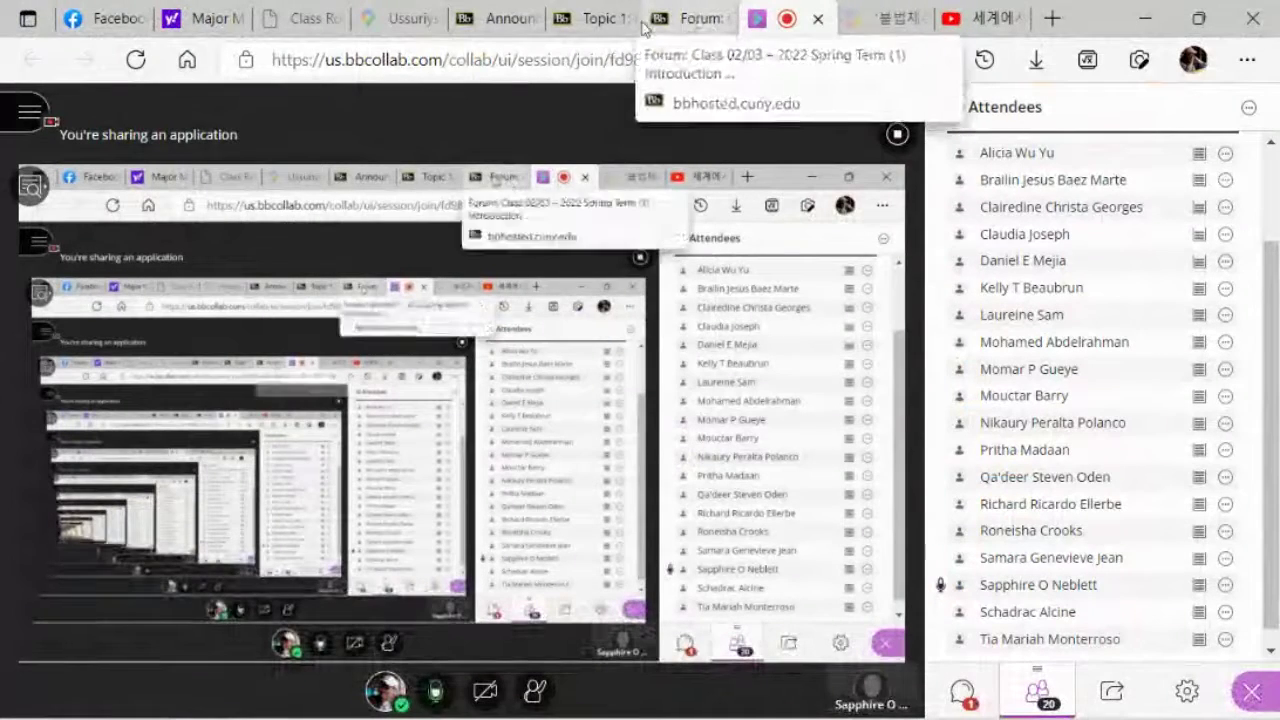
left_click(598, 18)
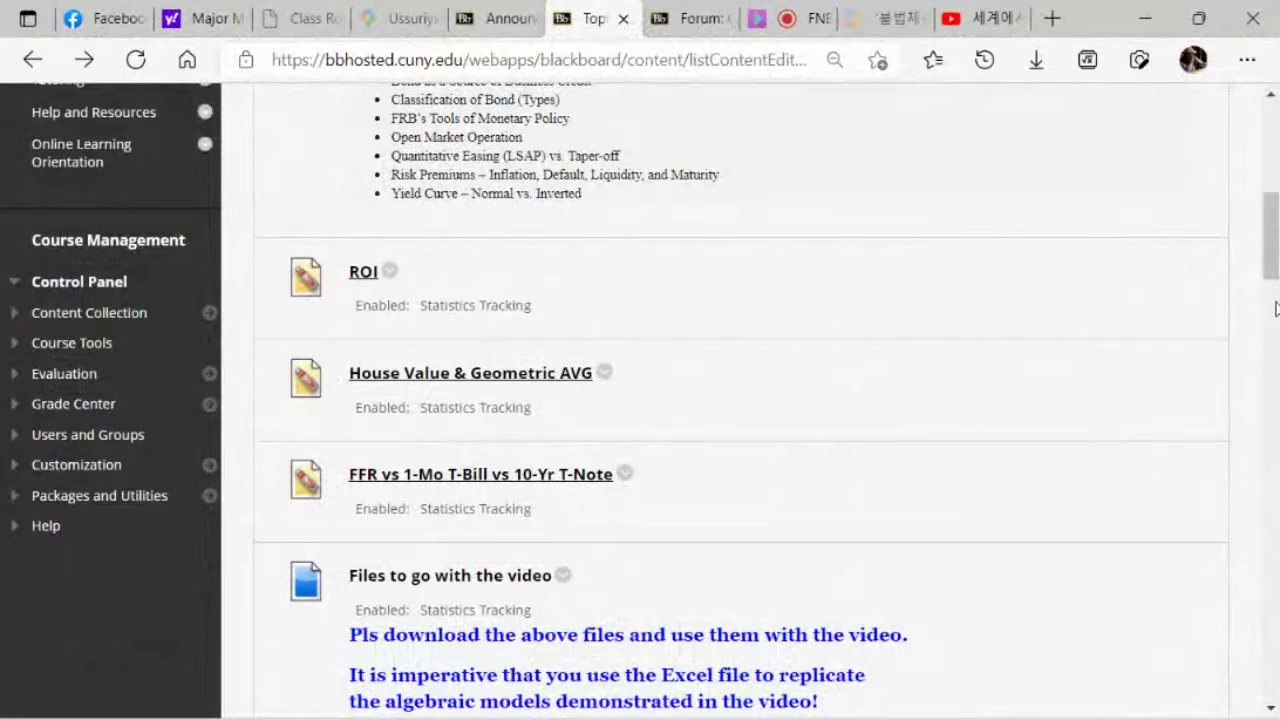
left_click_drag(1271, 245, 1277, 198)
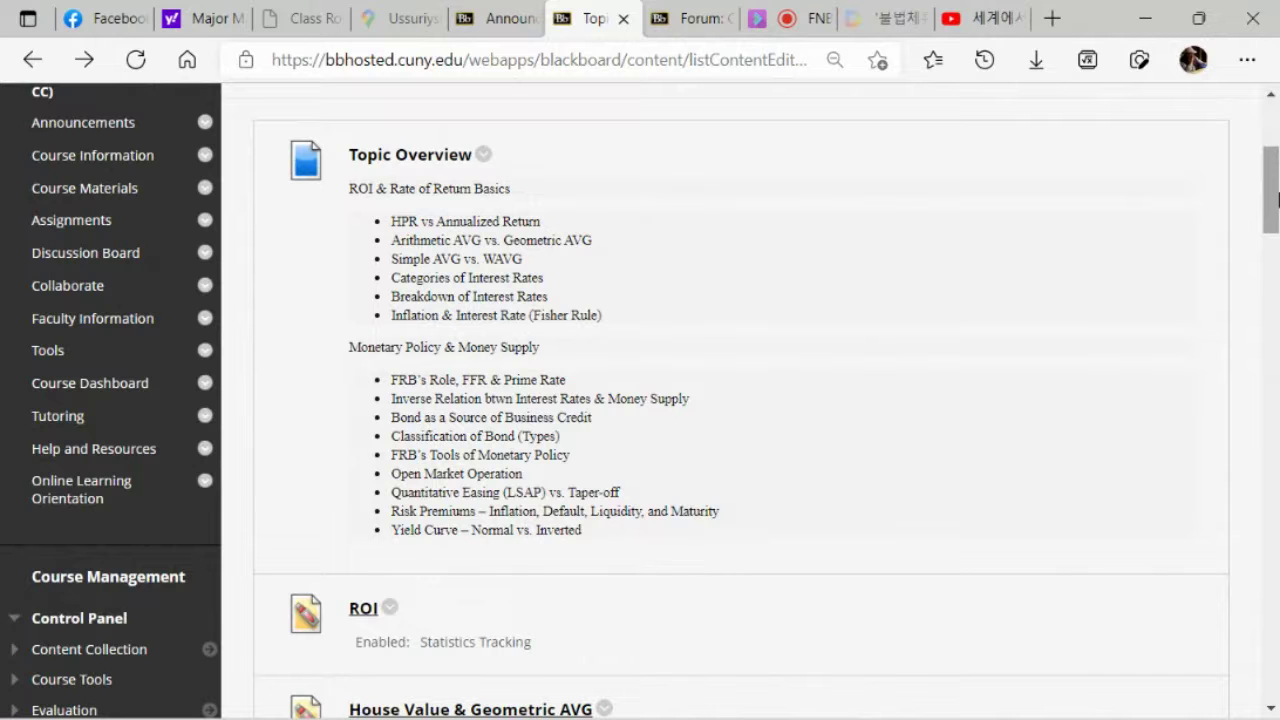
left_click_drag(1277, 198, 1277, 245)
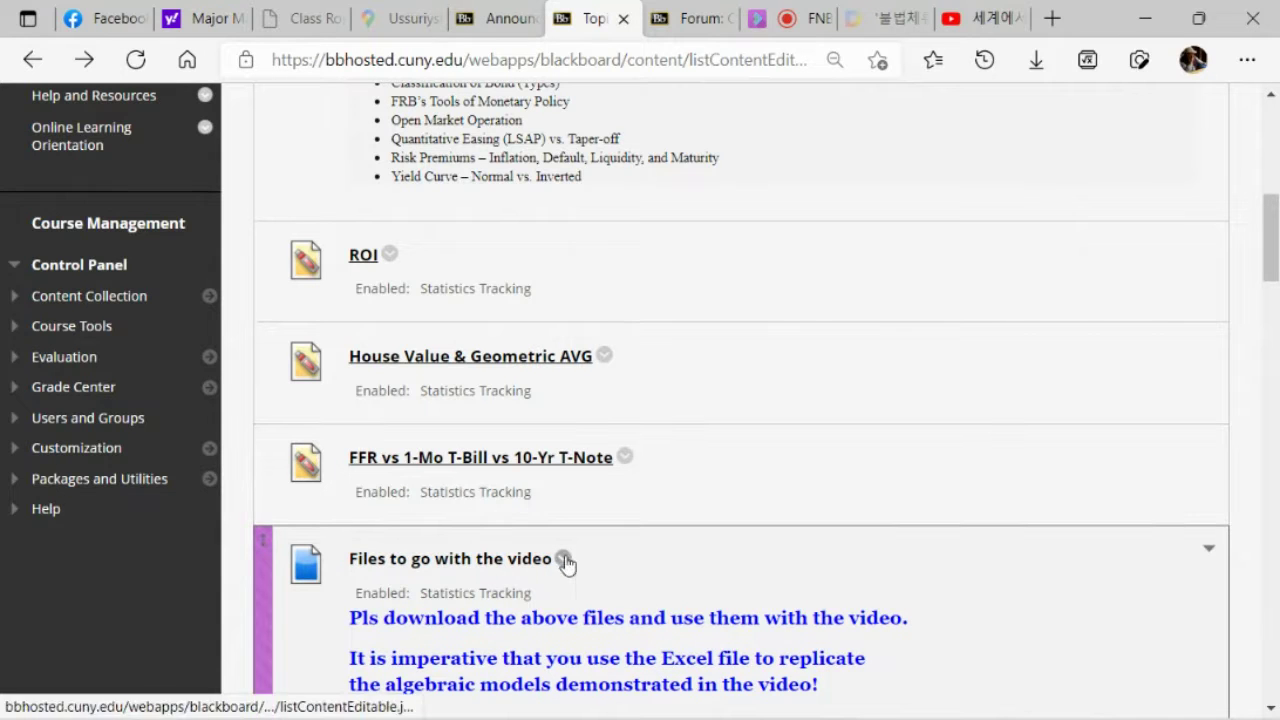
mouse_move(697, 716)
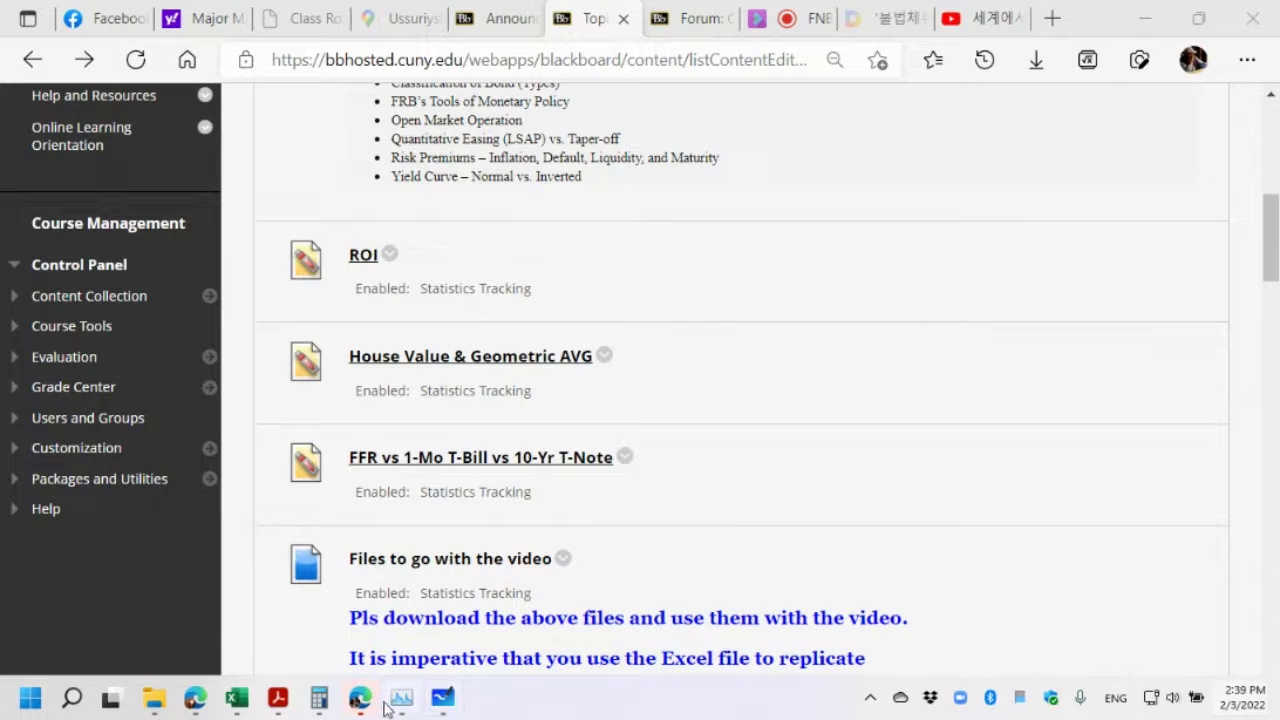
mouse_move(364, 707)
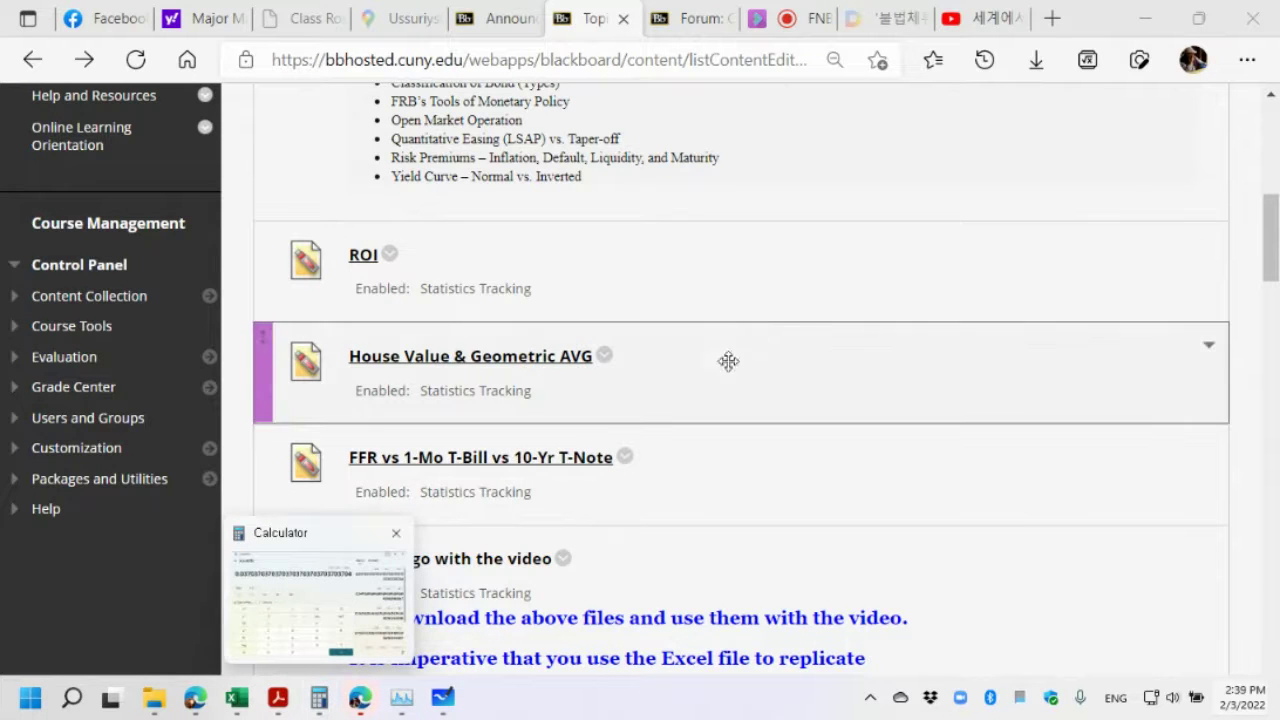
scroll(1261, 380, "up", 6)
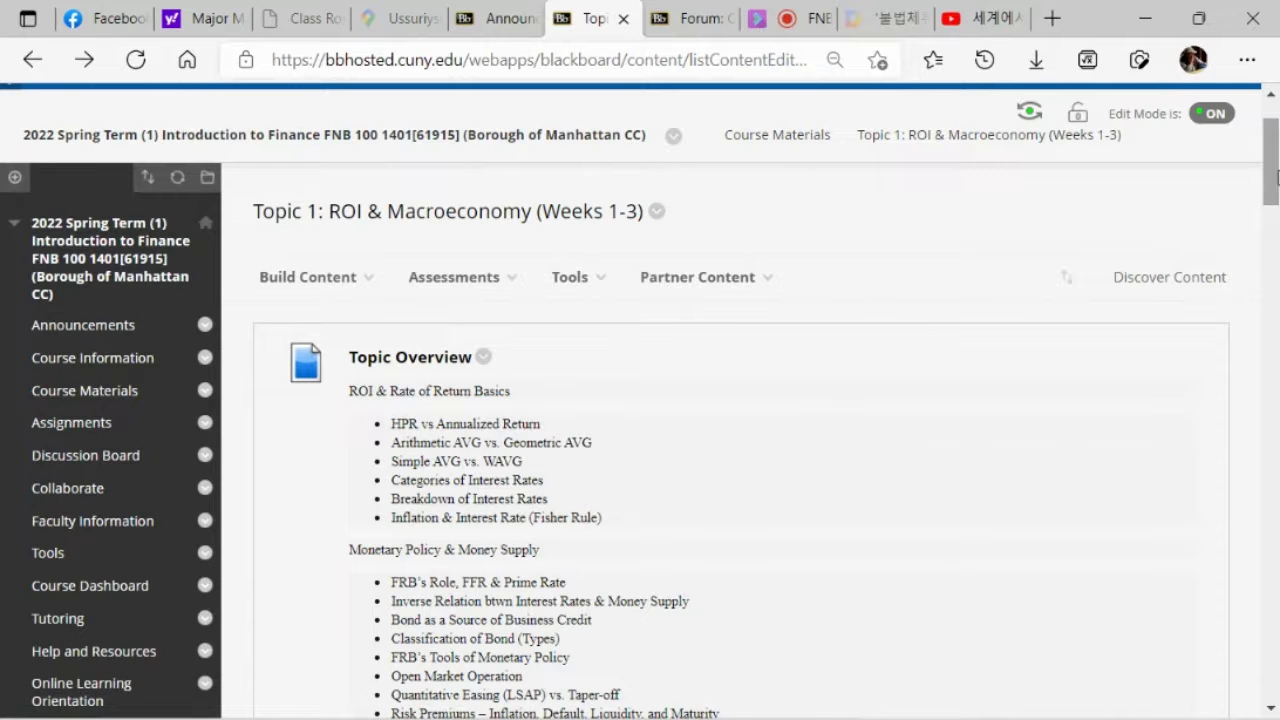
left_click_drag(1277, 178, 1277, 259)
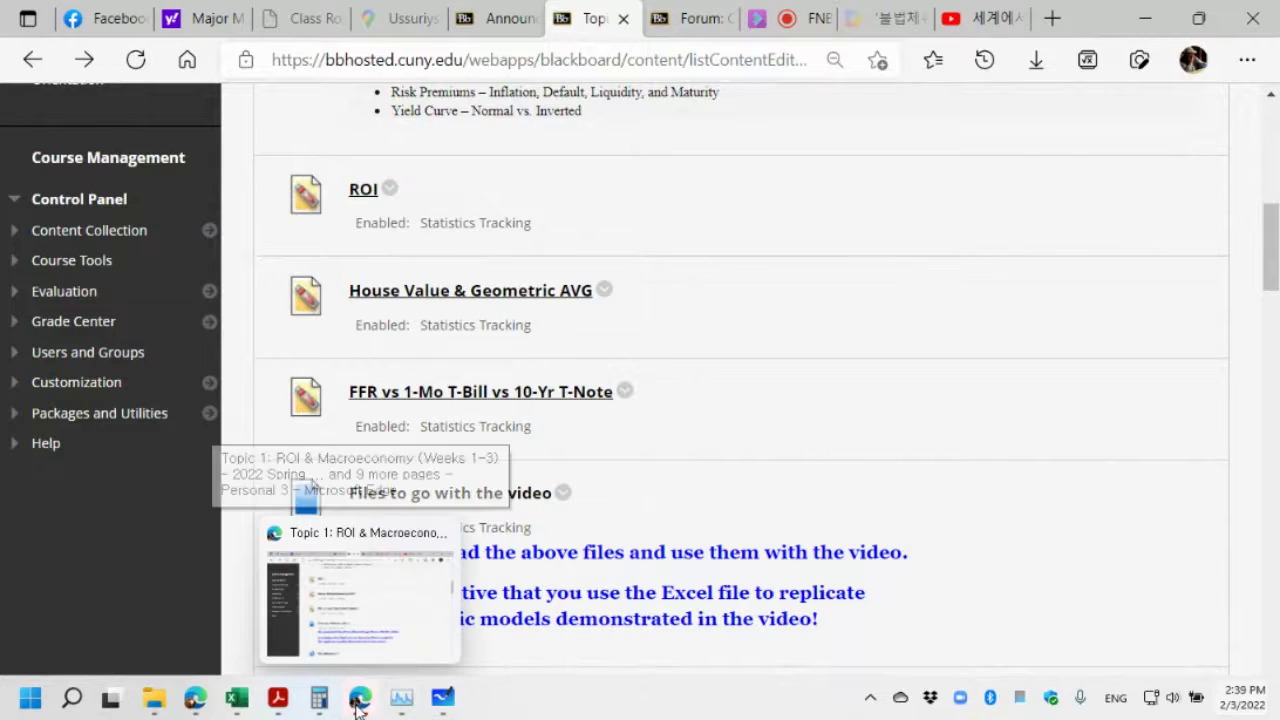
In the maximized Excel ROI workbook, clear the yearly KG values in C2:C12 and the g and r values in F2:G12
left_click(237, 697)
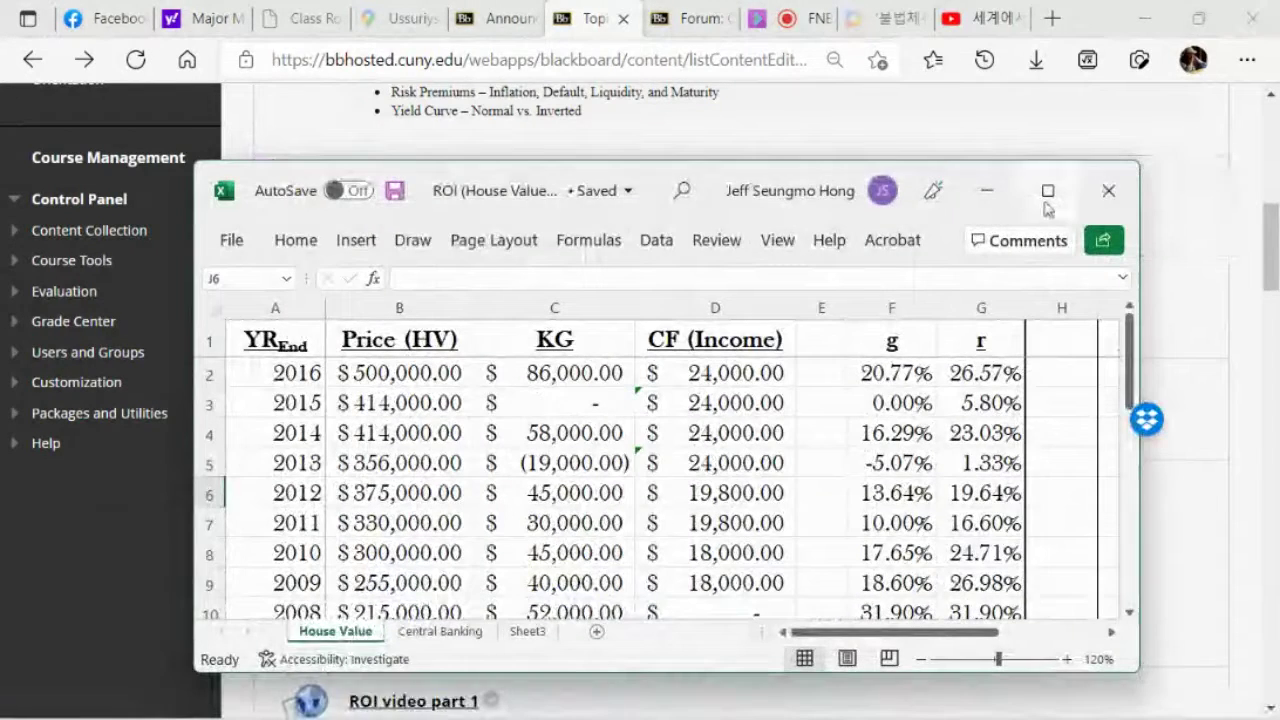
left_click(1047, 190)
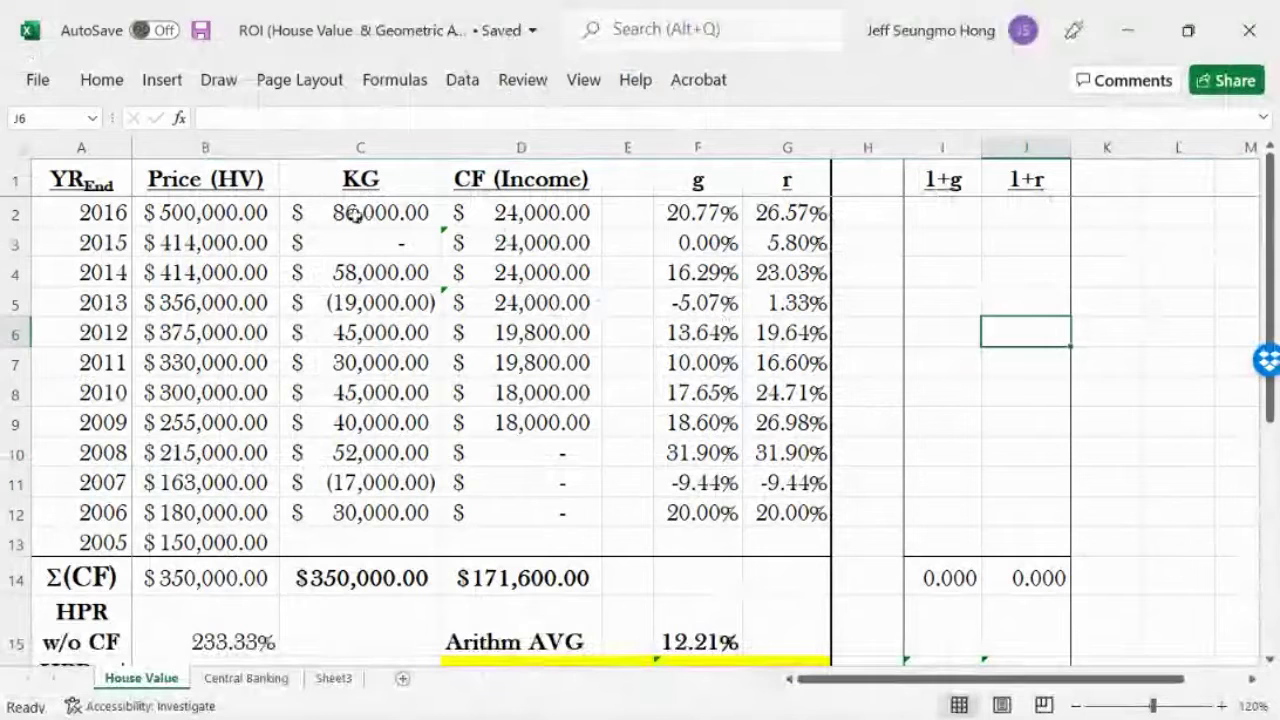
left_click_drag(355, 213, 377, 517)
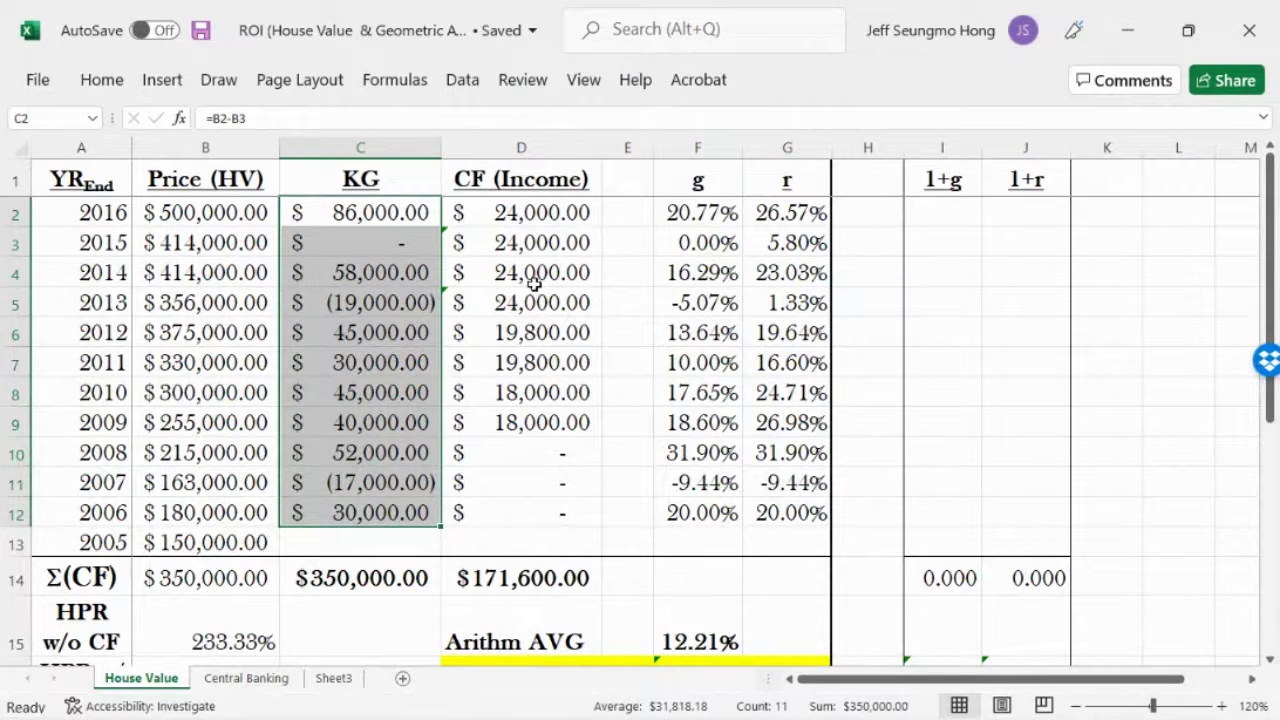
key("Delete")
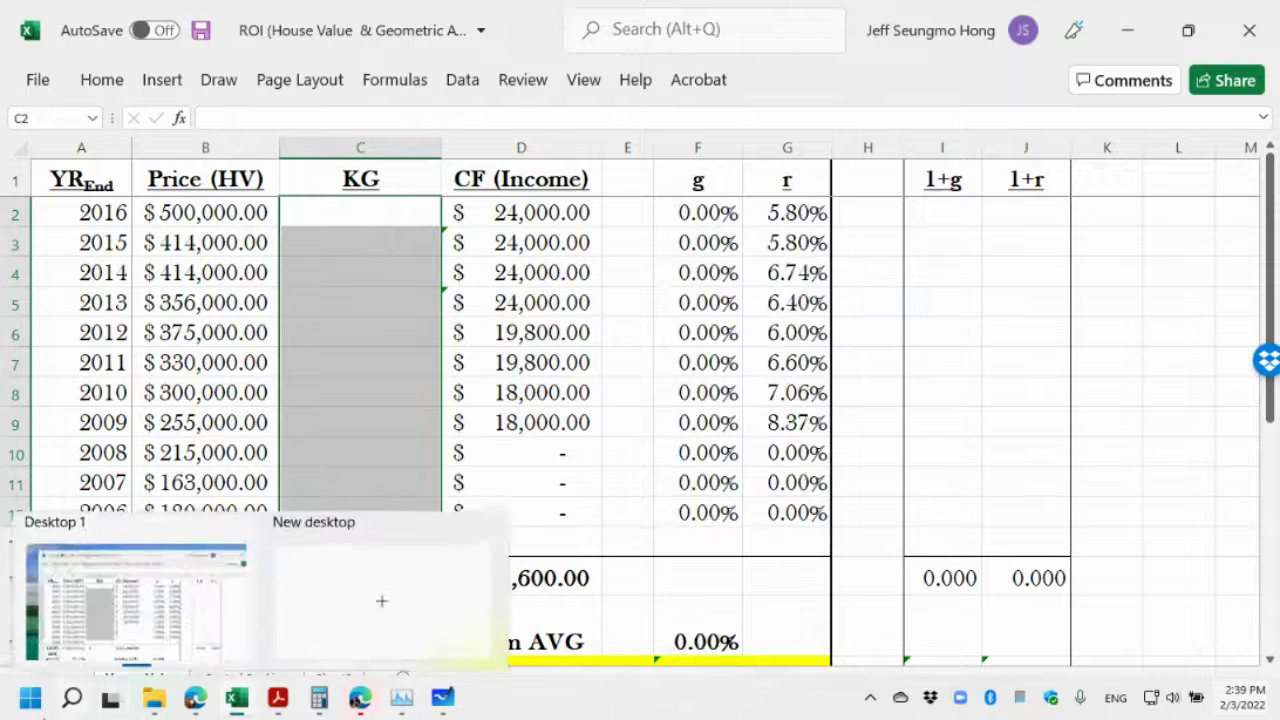
left_click_drag(681, 200, 792, 513)
key("Delete")
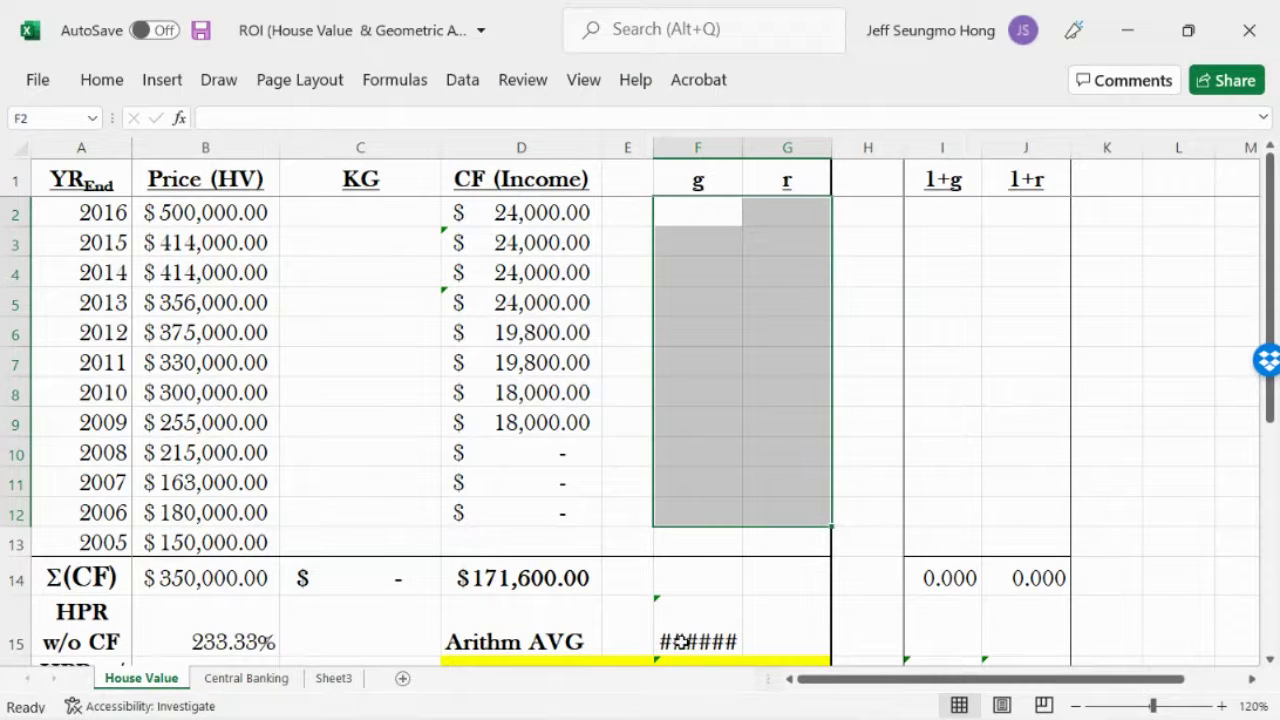
Clear the HPR results in B15 and B16 and the arithmetic and geometric average results in F15 and F16
left_click(678, 641)
key("Delete")
left_click(209, 634)
key("Delete")
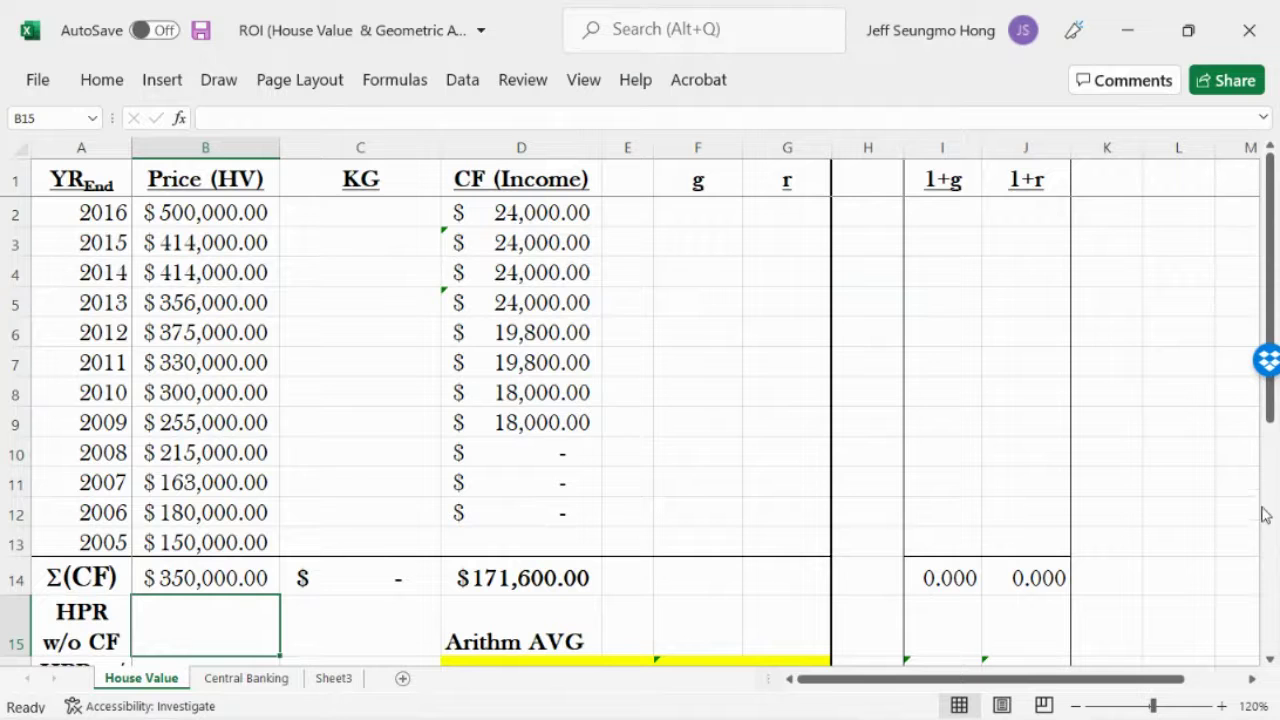
left_click_drag(1269, 400, 1269, 426)
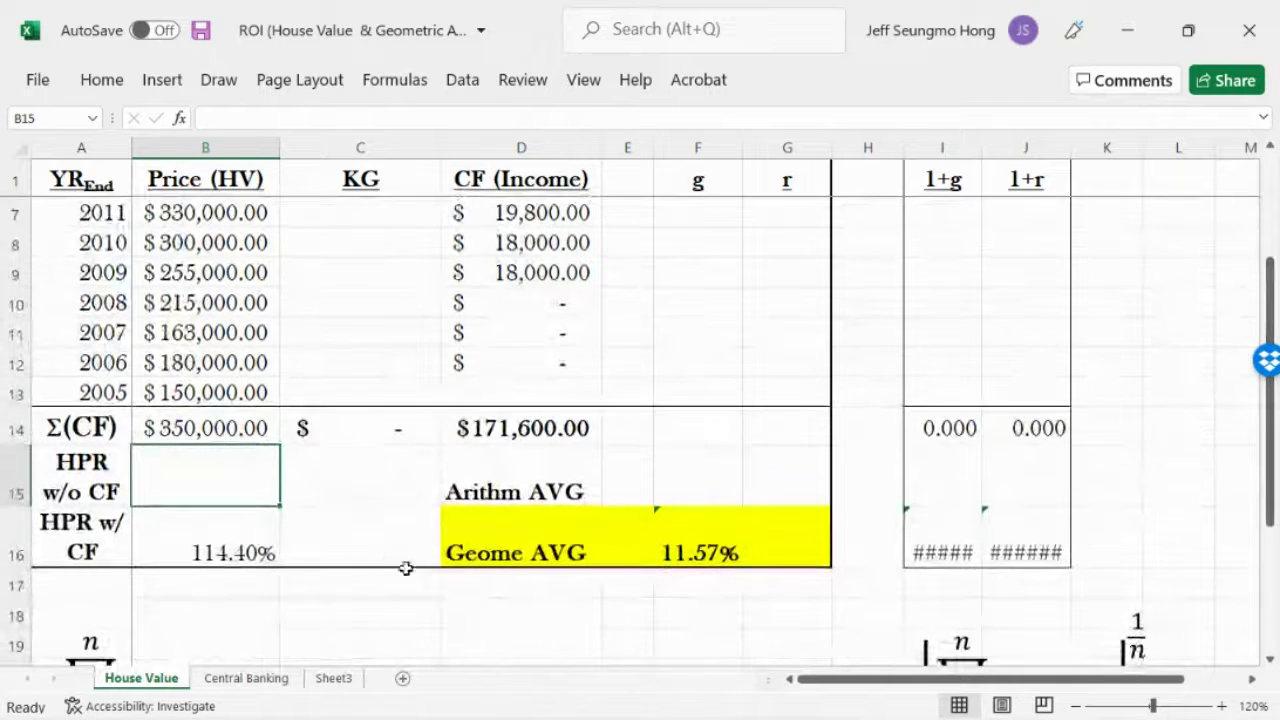
left_click(263, 534)
key("Delete")
left_click(726, 551)
key("Delete")
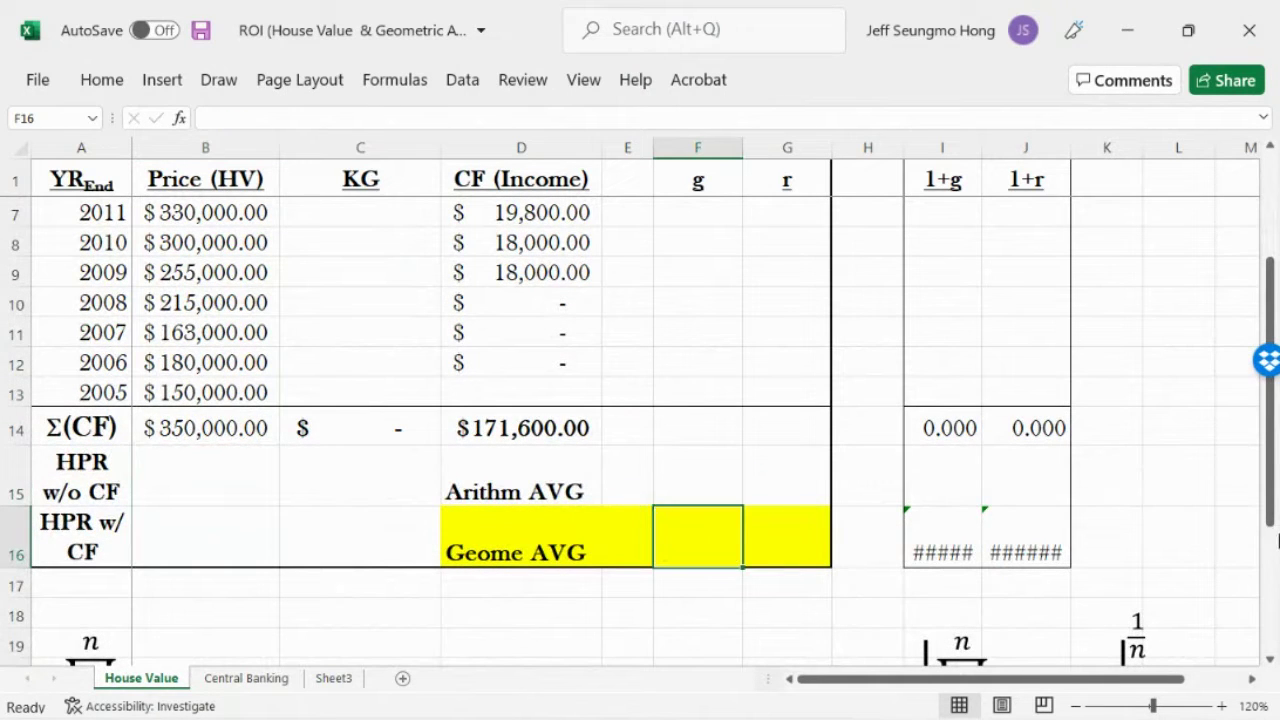
Clear the Σ(CF) row totals for income, KG and price in D14, C14 and B14
left_click(556, 428)
key("Delete")
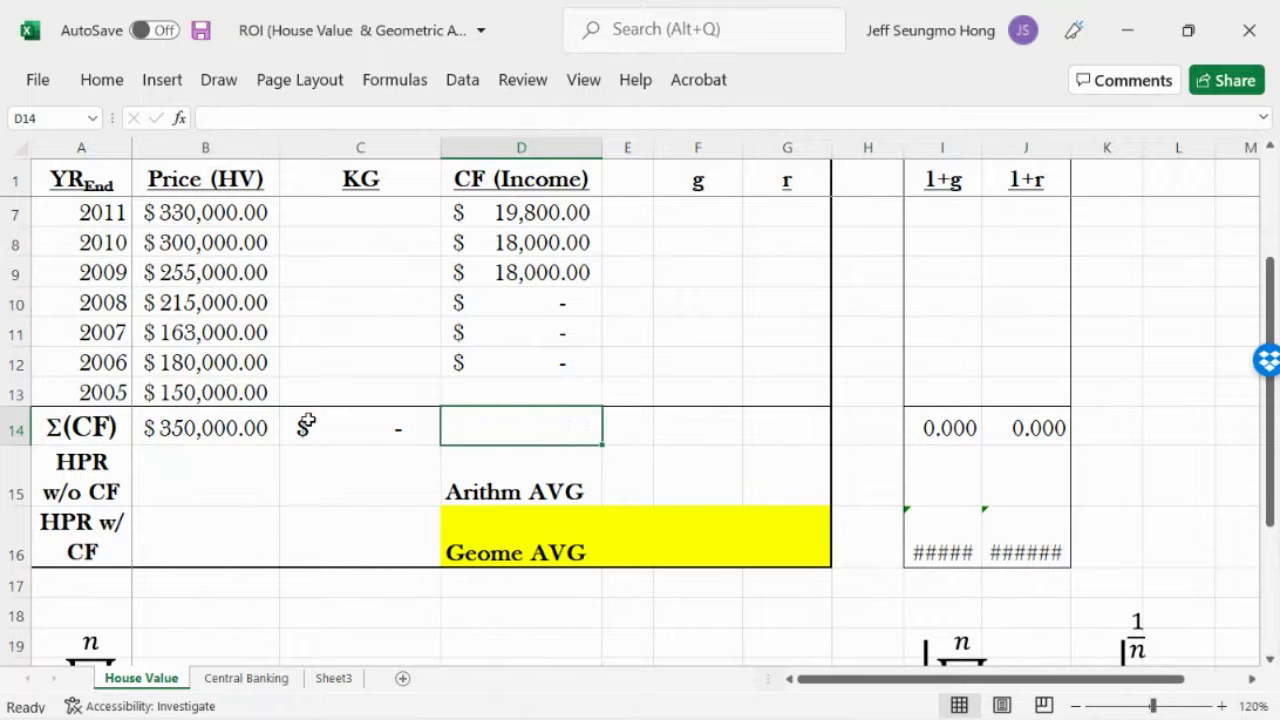
left_click(308, 426)
key("Delete")
left_click(239, 422)
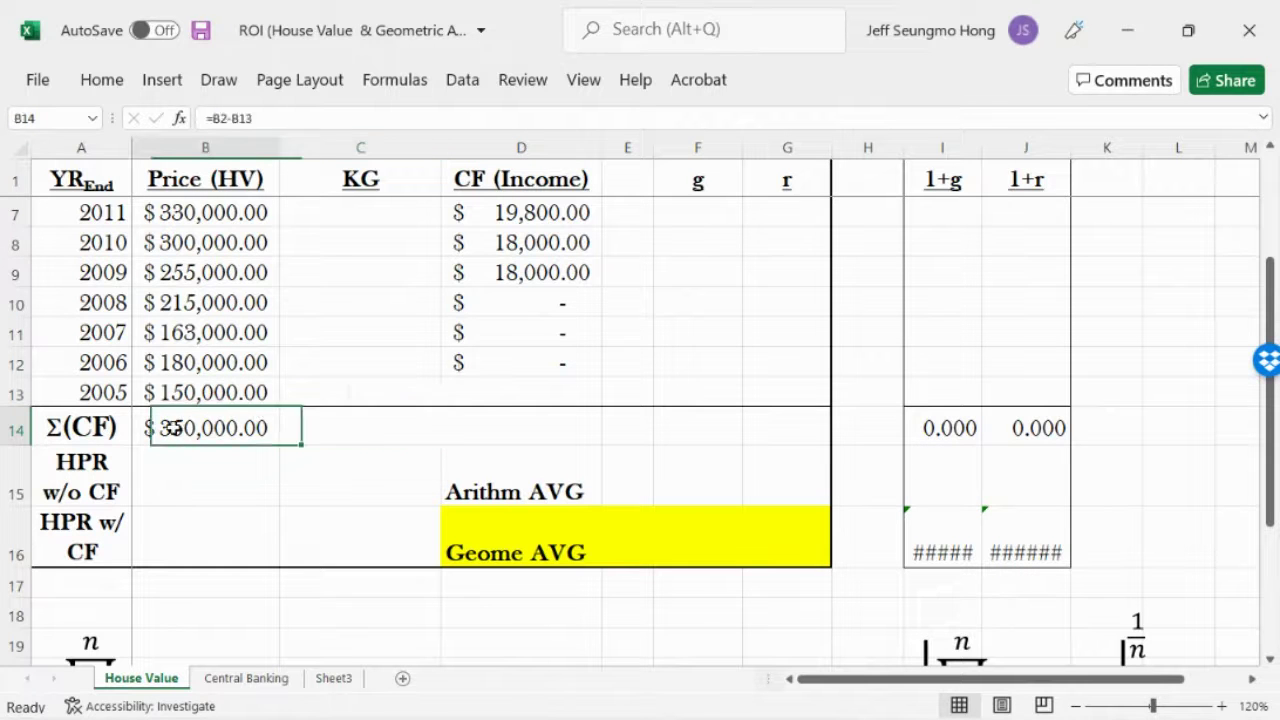
key("Delete")
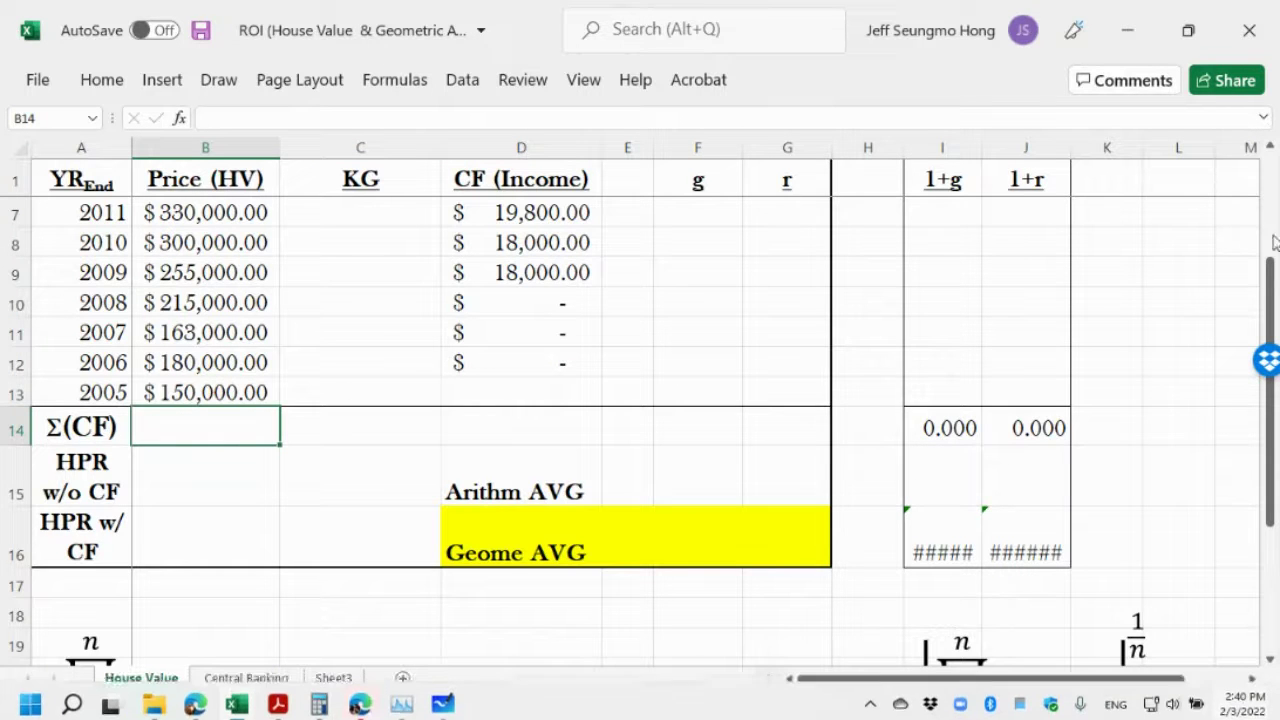
scroll(1238, 224, "up", 2)
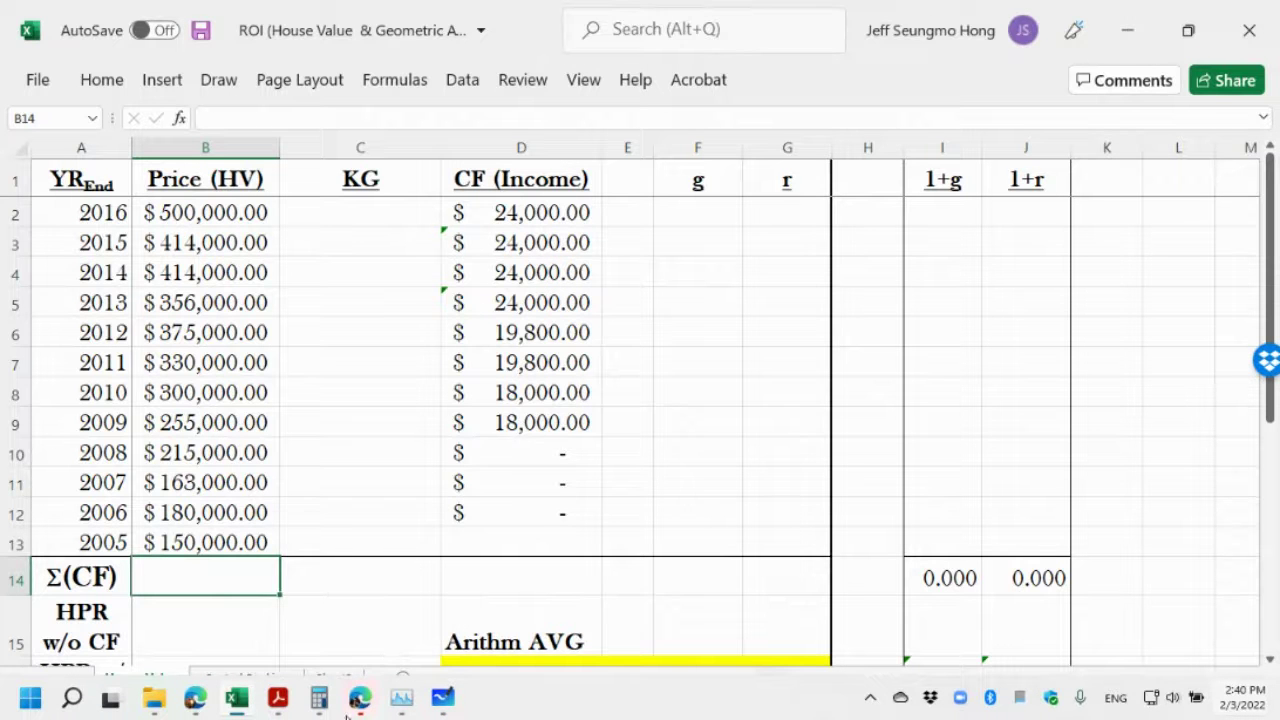
Return to the Topic 1 page in Microsoft Edge and review the ROI, House Value & Geometric AVG and video items
mouse_move(359, 700)
left_click(345, 595)
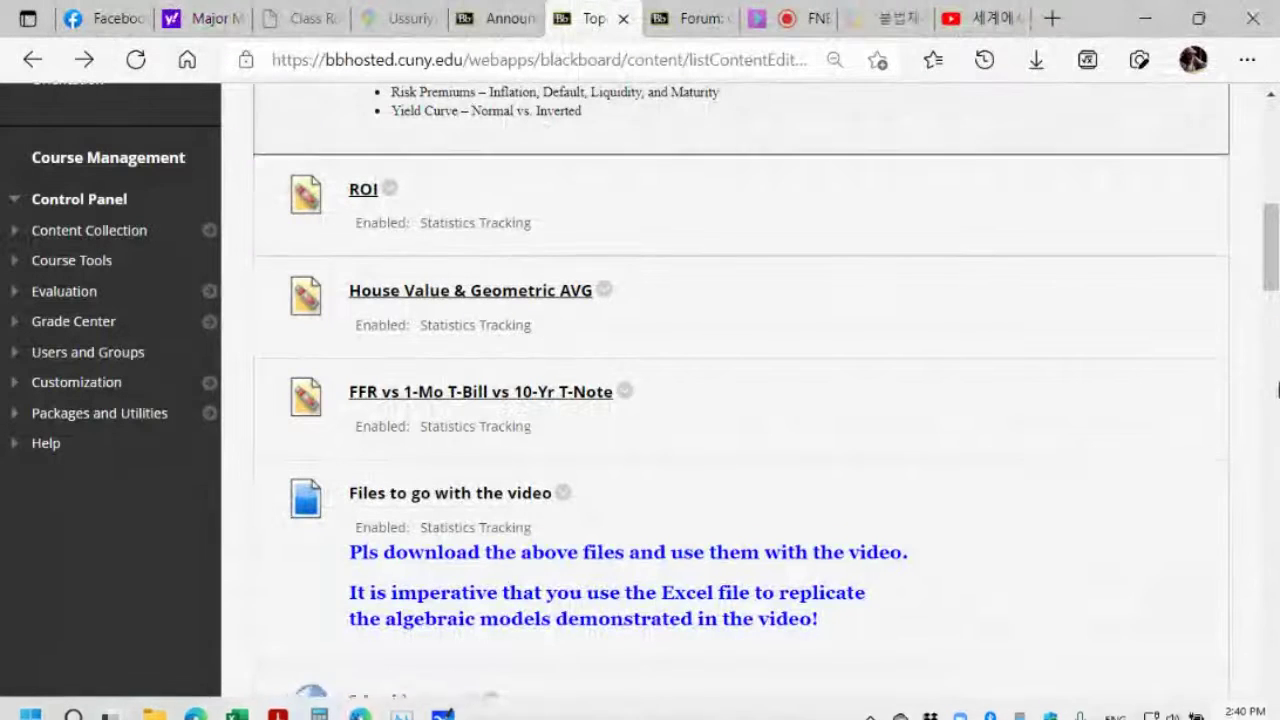
scroll(1207, 283, "up", 8)
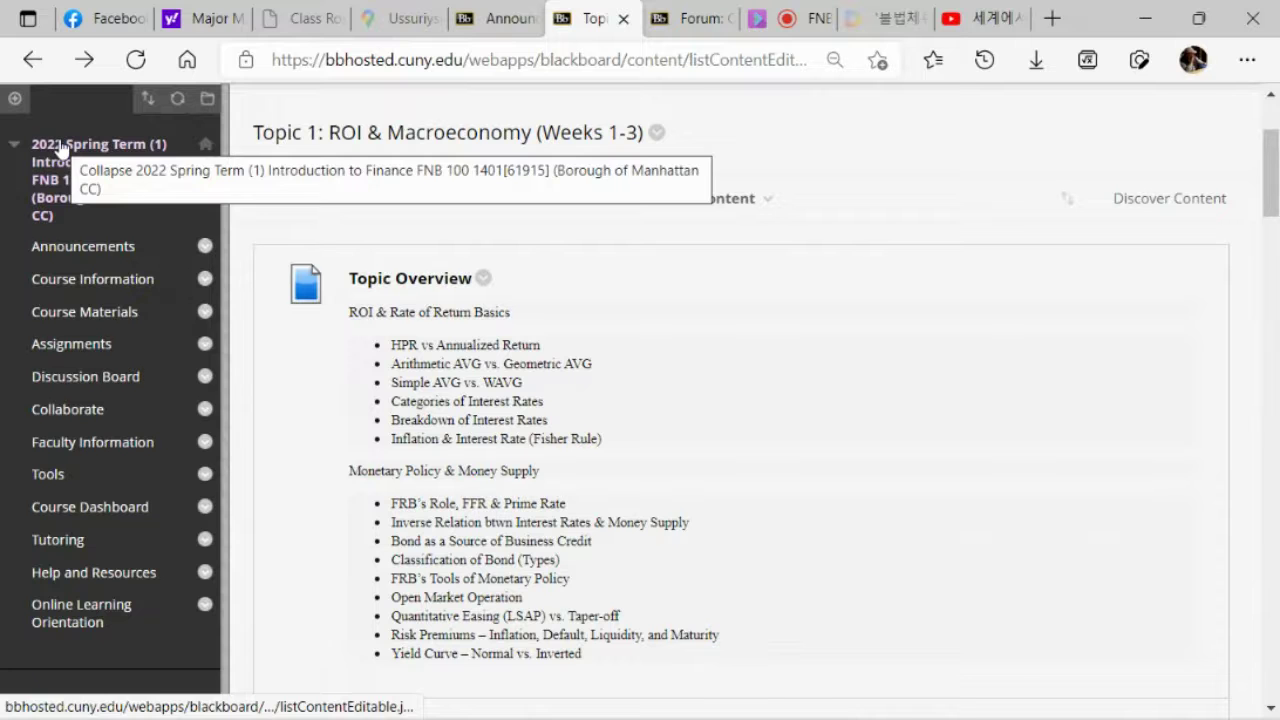
scroll(1278, 252, "down", 2)
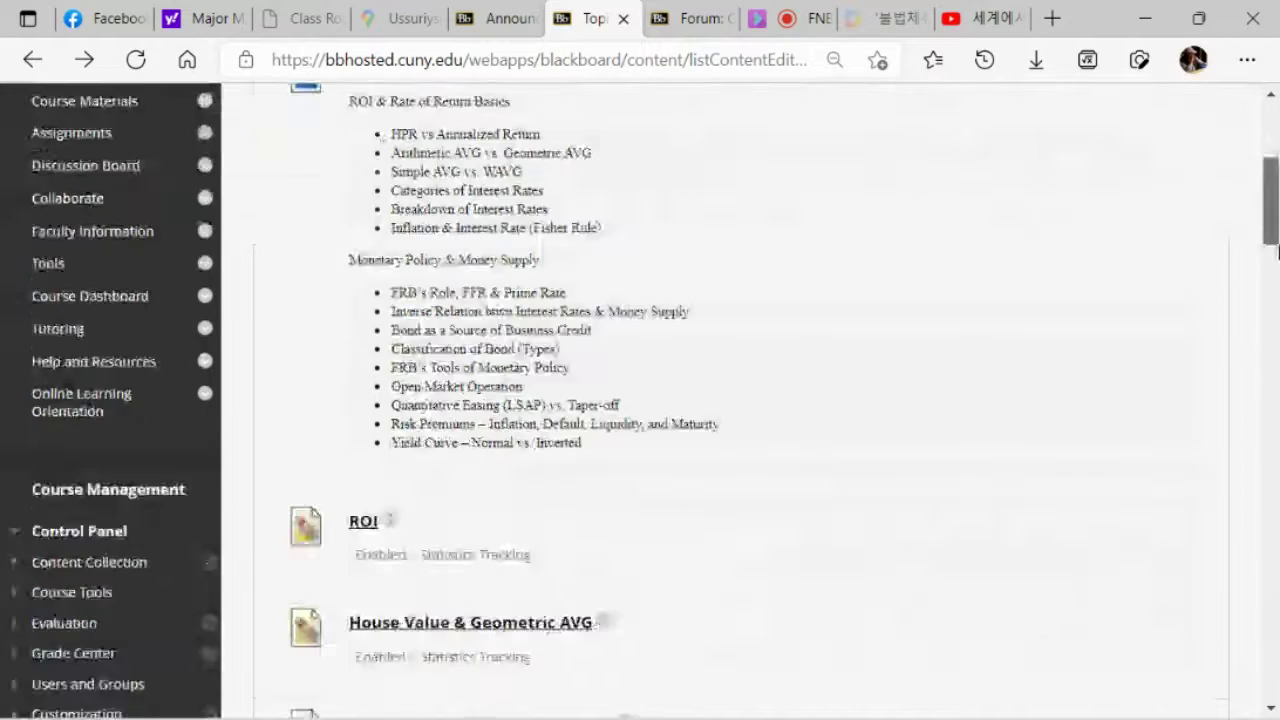
scroll(1278, 252, "down", 7)
scroll(463, 322, "up", 3)
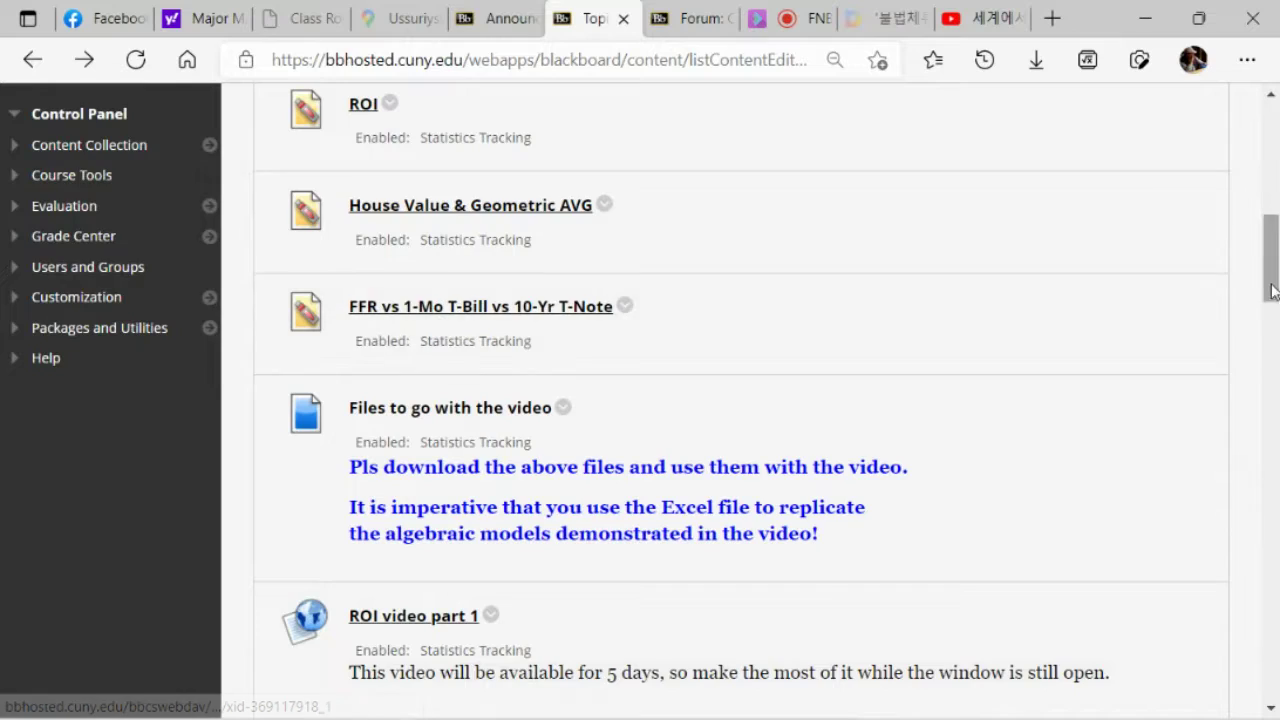
mouse_move(1272, 279)
left_mouse_down()
mouse_move(1272, 675)
mouse_move(1258, 244)
mouse_move(1258, 274)
left_mouse_up()
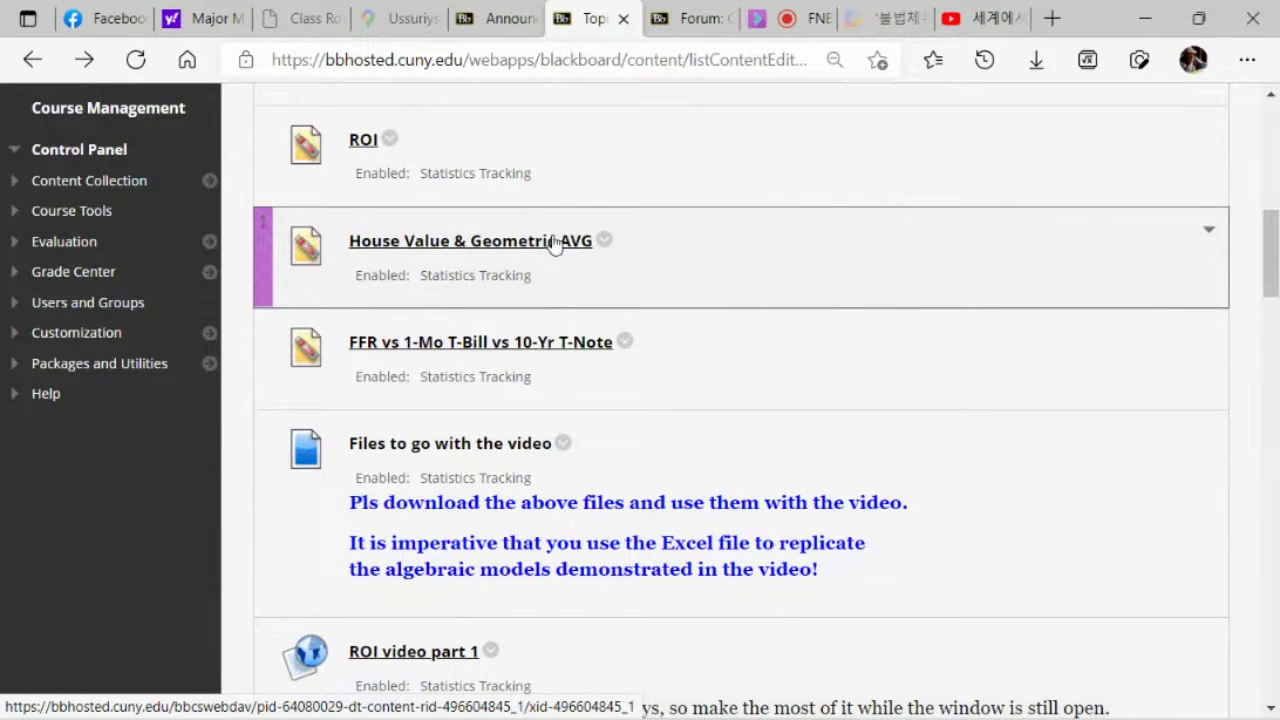
Switch to Microsoft Whiteboard with the handwritten notes comparing simple and arithmetic averages with weighted and geometric ones
mouse_move(378, 688)
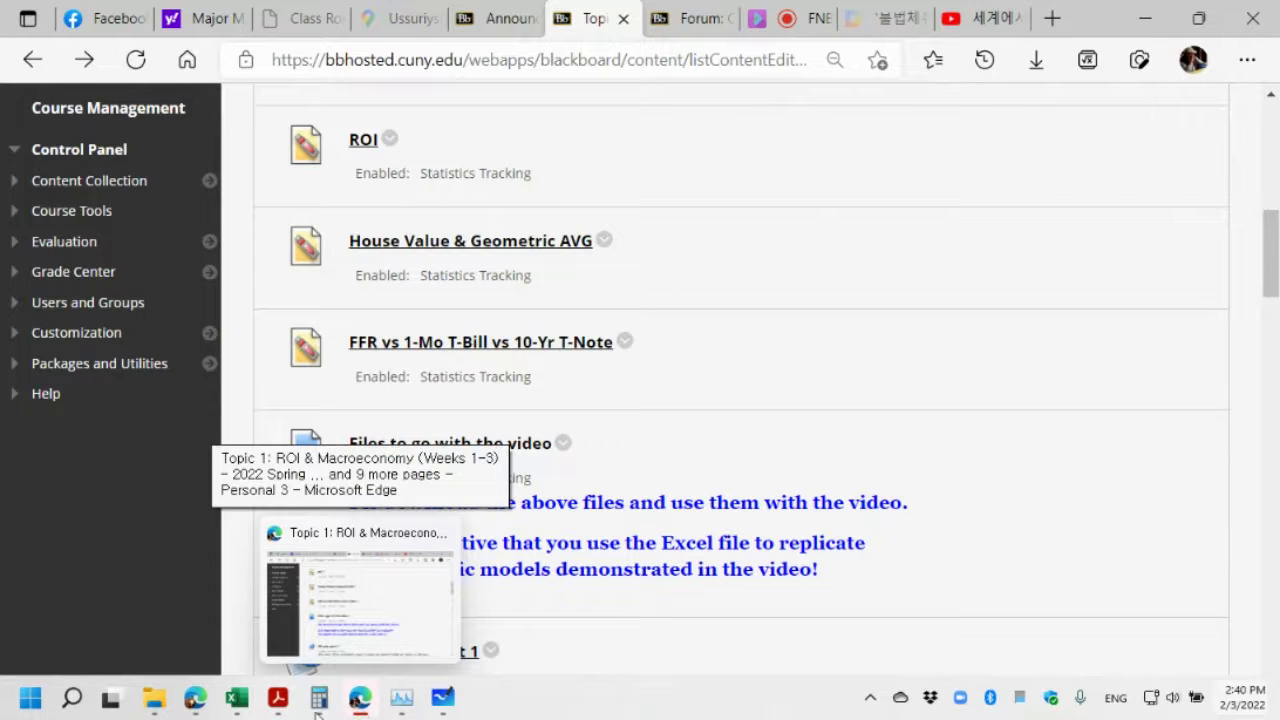
mouse_move(318, 710)
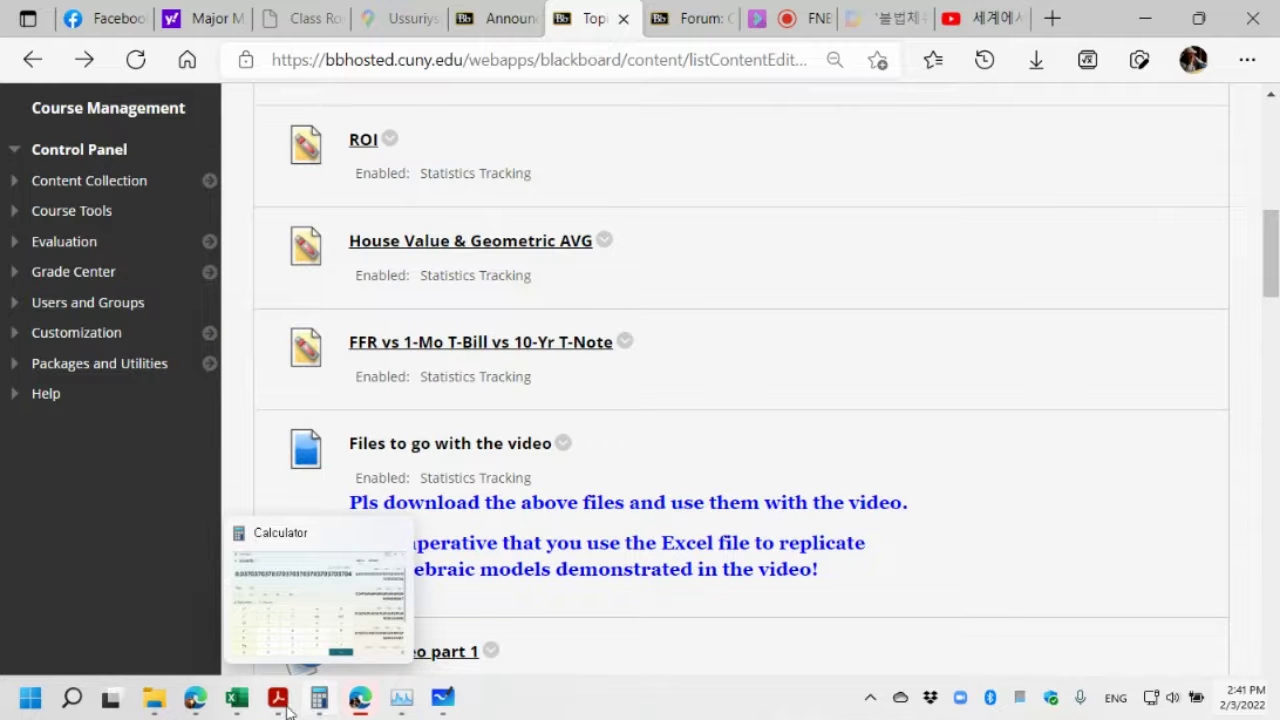
left_click(443, 697)
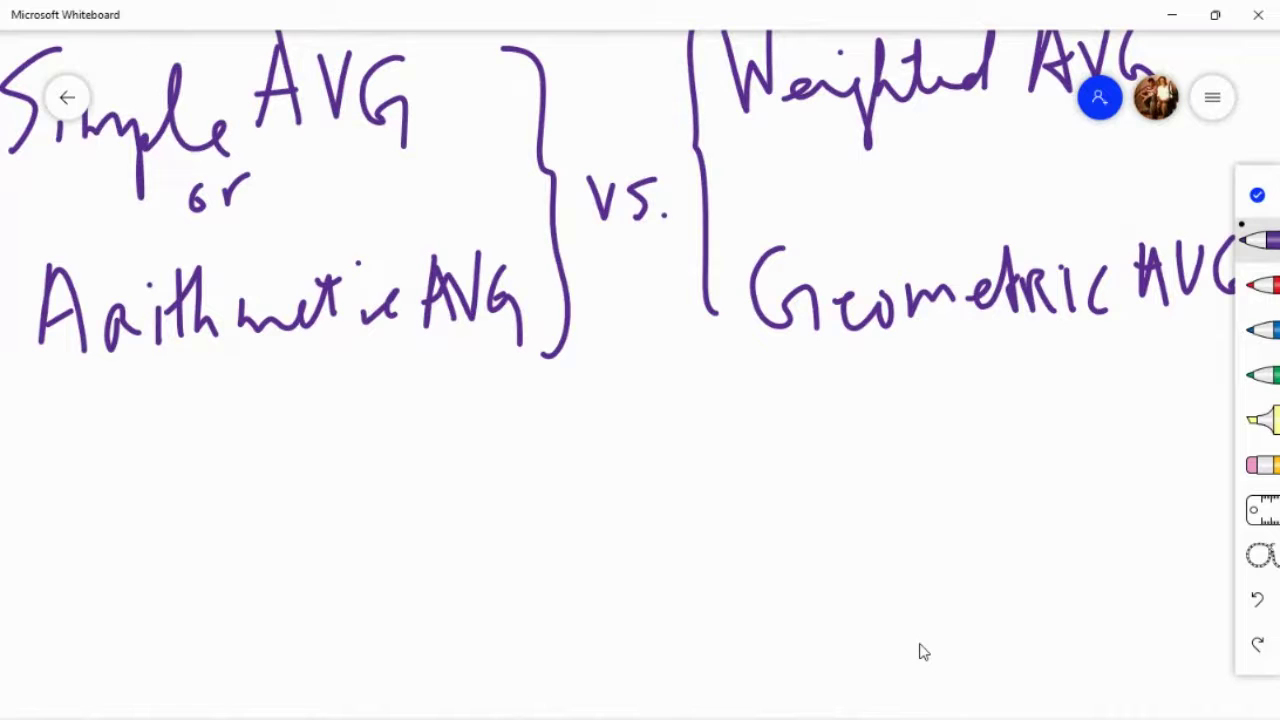
Switch to Excel's House Value sheet and examine the years 2006 to 2016 with their house prices
mouse_move(462, 718)
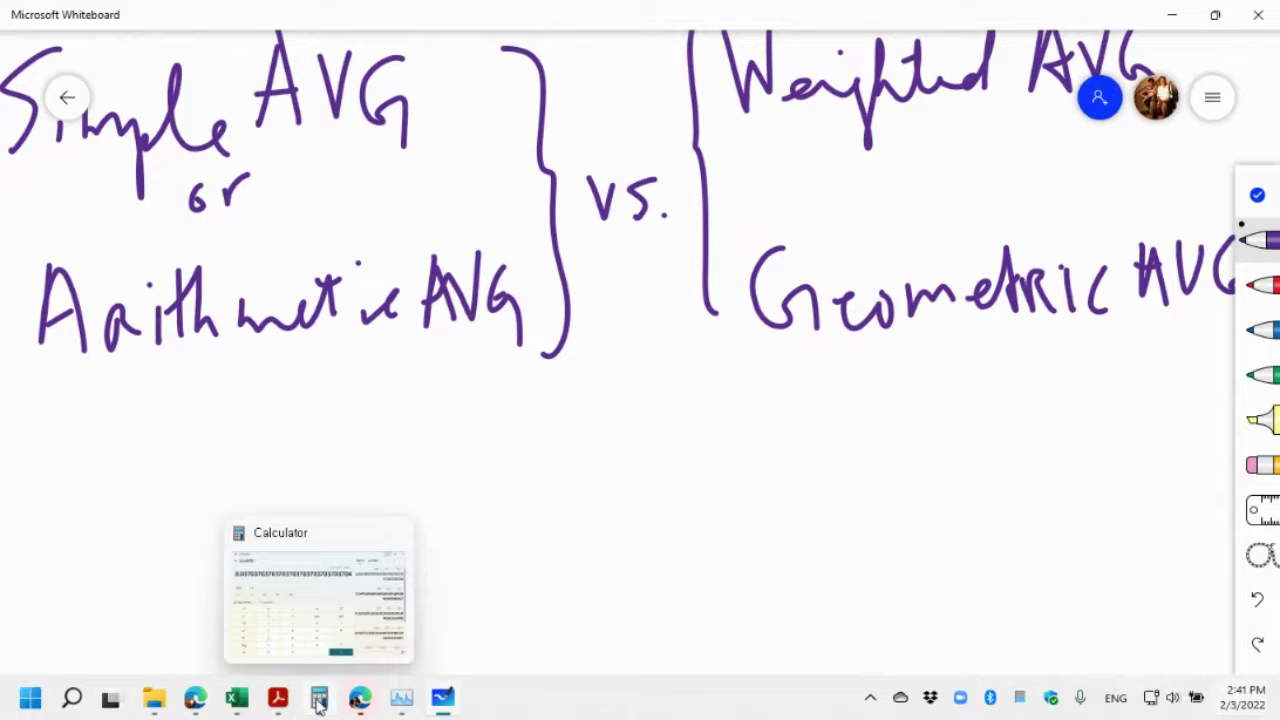
left_click(236, 699)
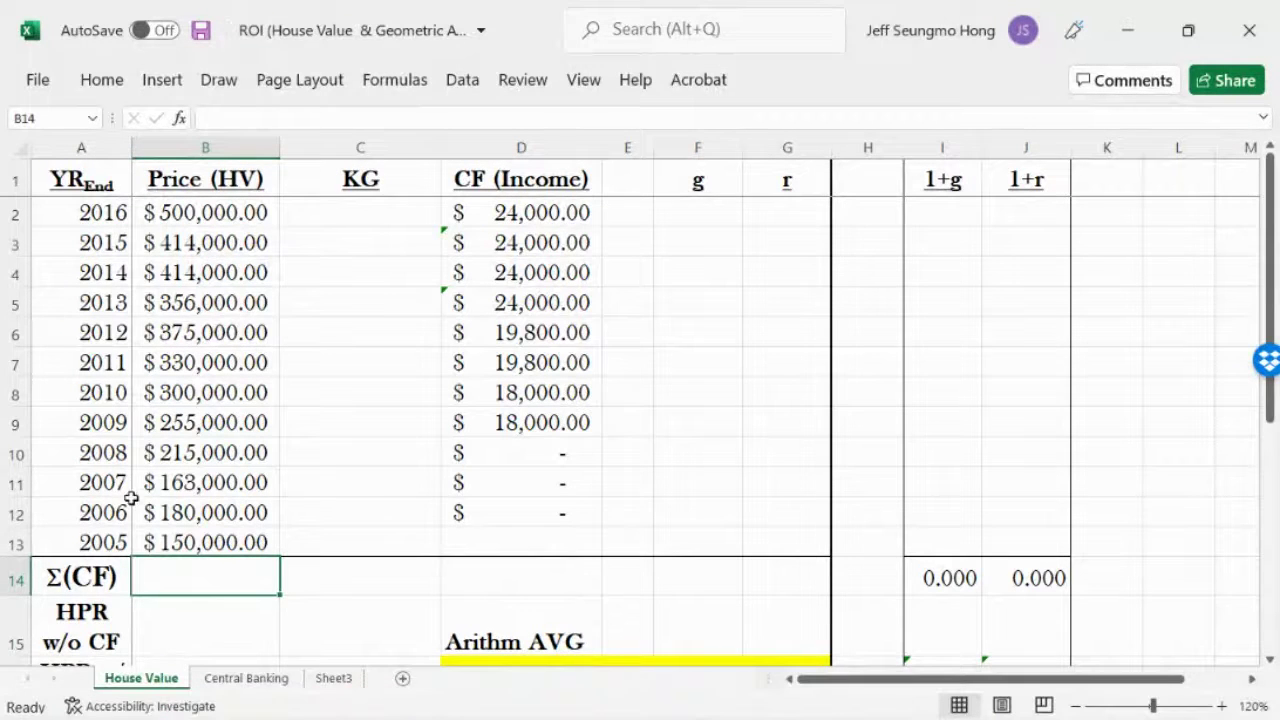
left_click_drag(92, 212, 118, 522)
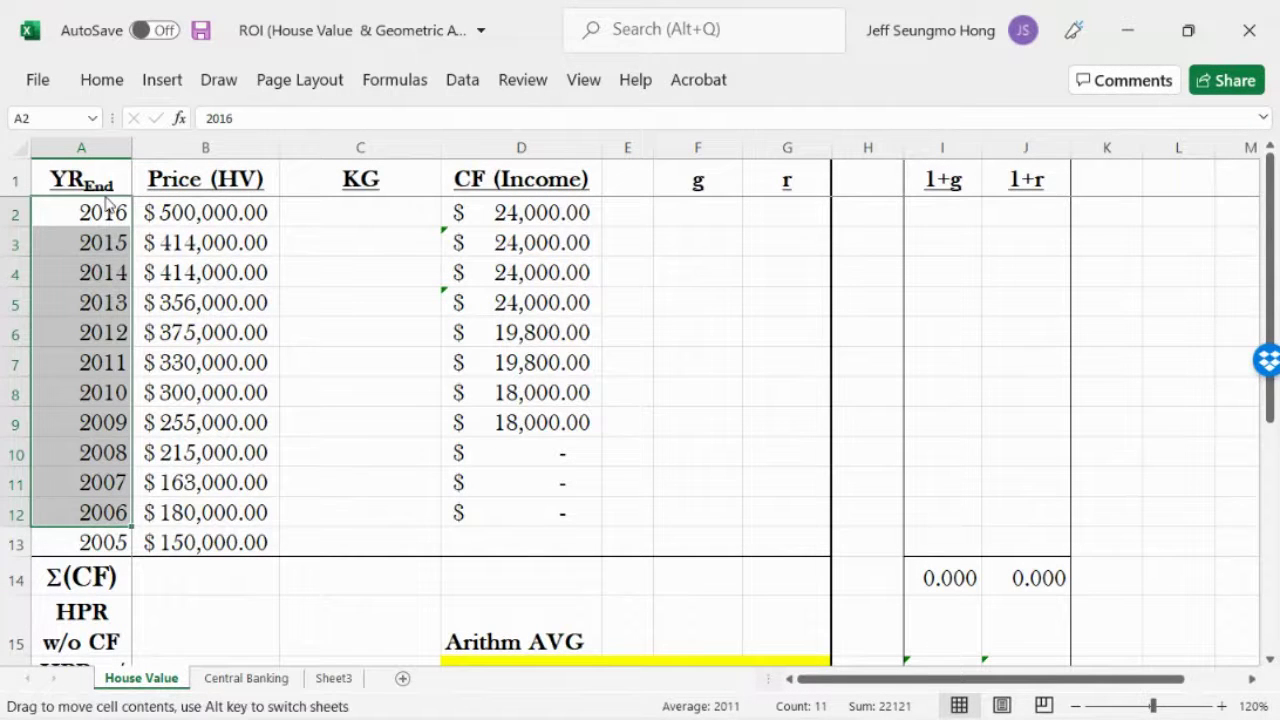
left_click_drag(100, 212, 106, 515)
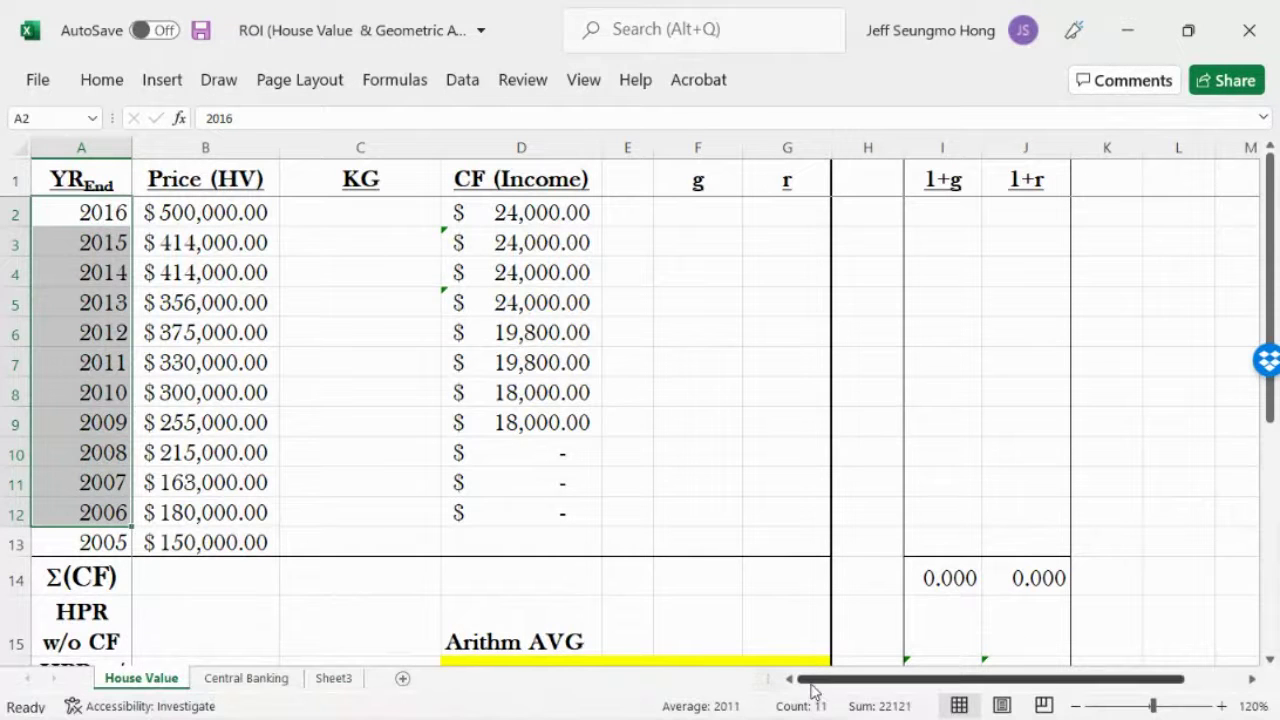
left_click(283, 304)
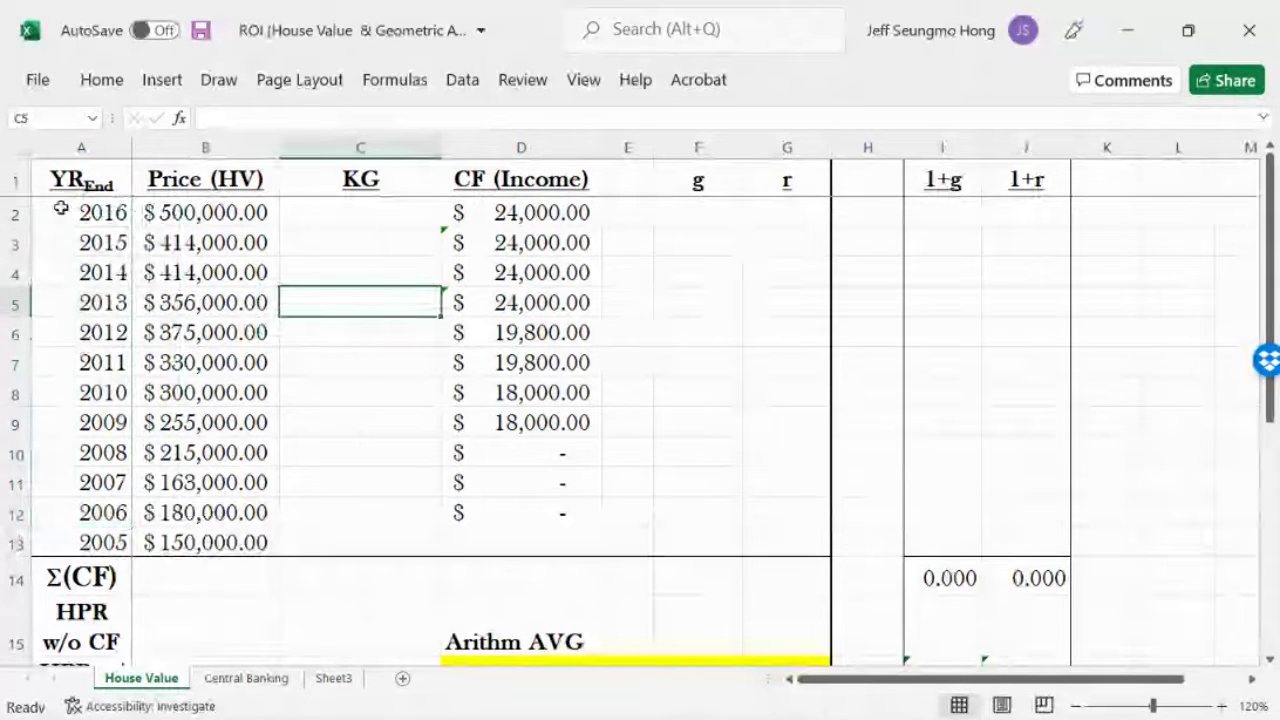
left_click_drag(63, 208, 74, 360)
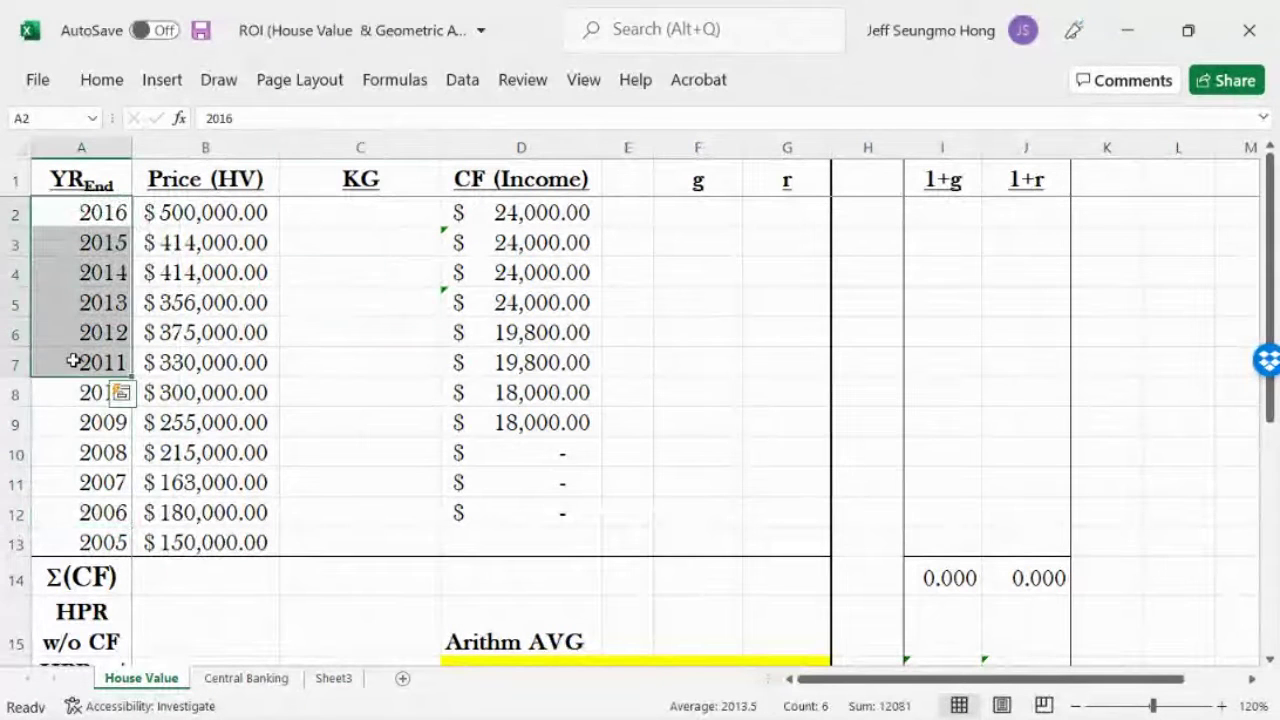
left_click(82, 230)
left_click_drag(91, 210, 95, 335)
left_click_drag(183, 210, 221, 512)
left_click(350, 502)
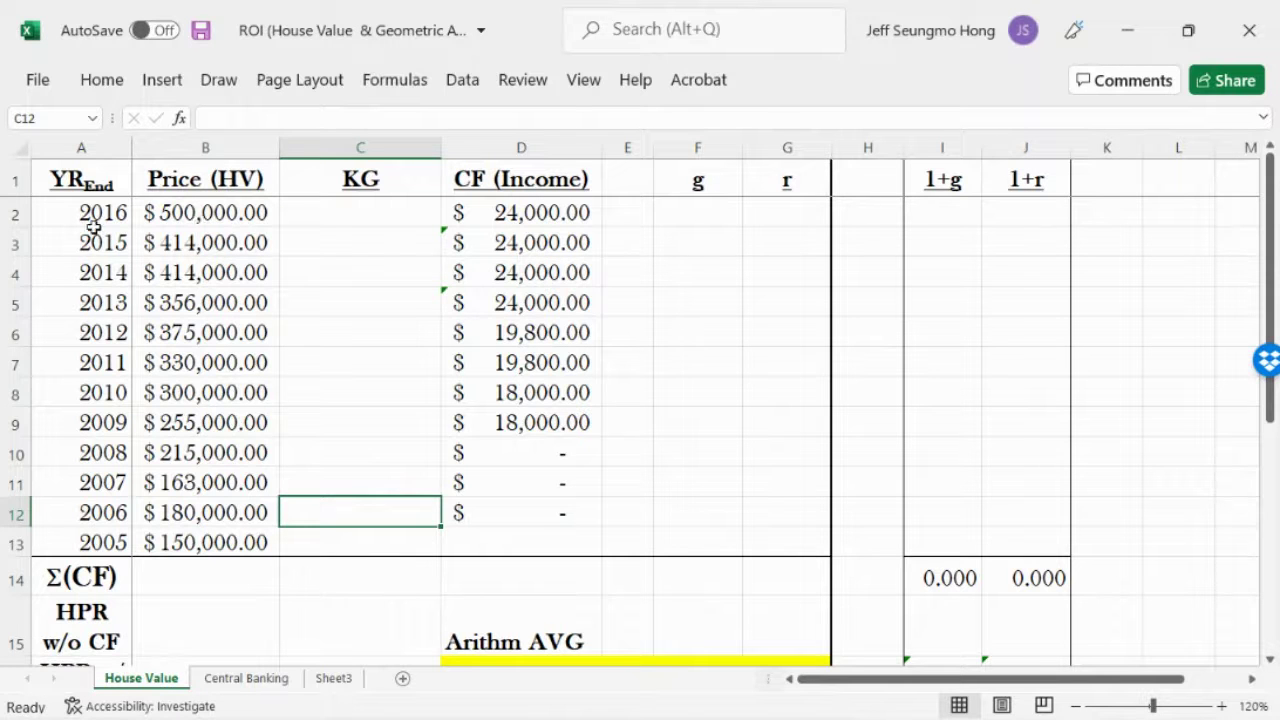
Examine the holding period in A2:A12 alongside the matching empty growth rate cells in F2:F12
left_click_drag(93, 226, 117, 516)
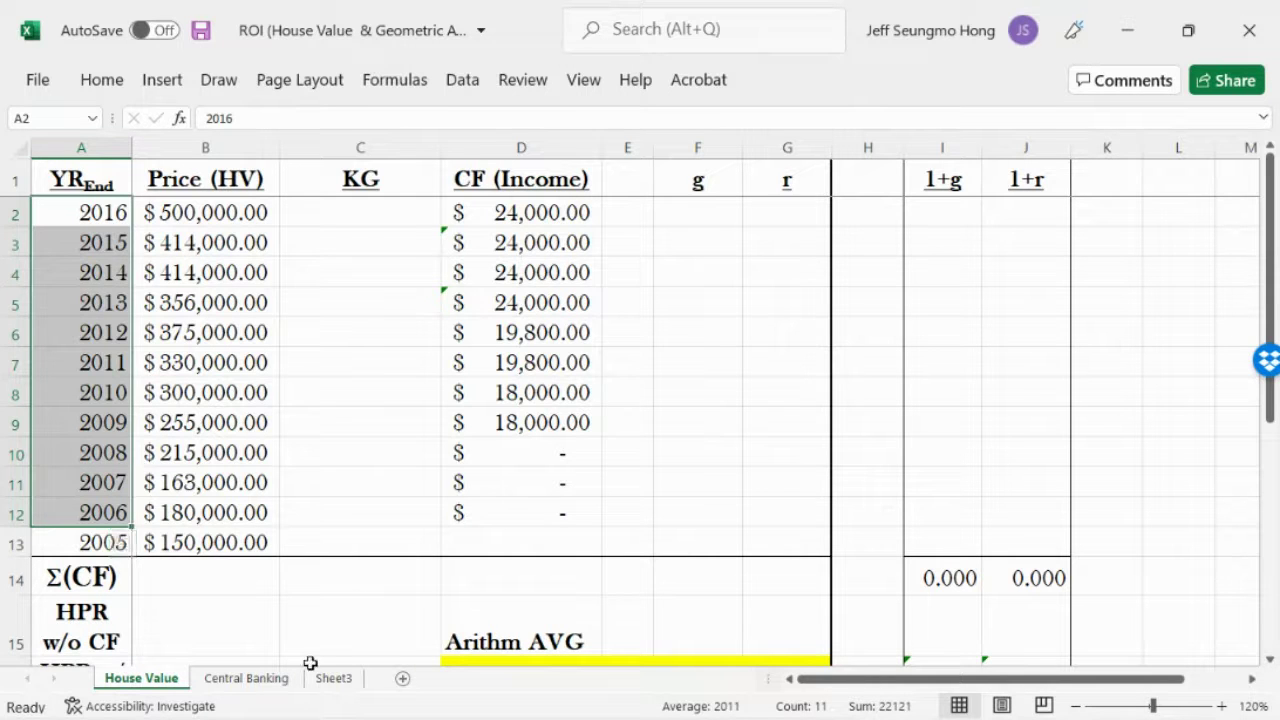
left_click(294, 611)
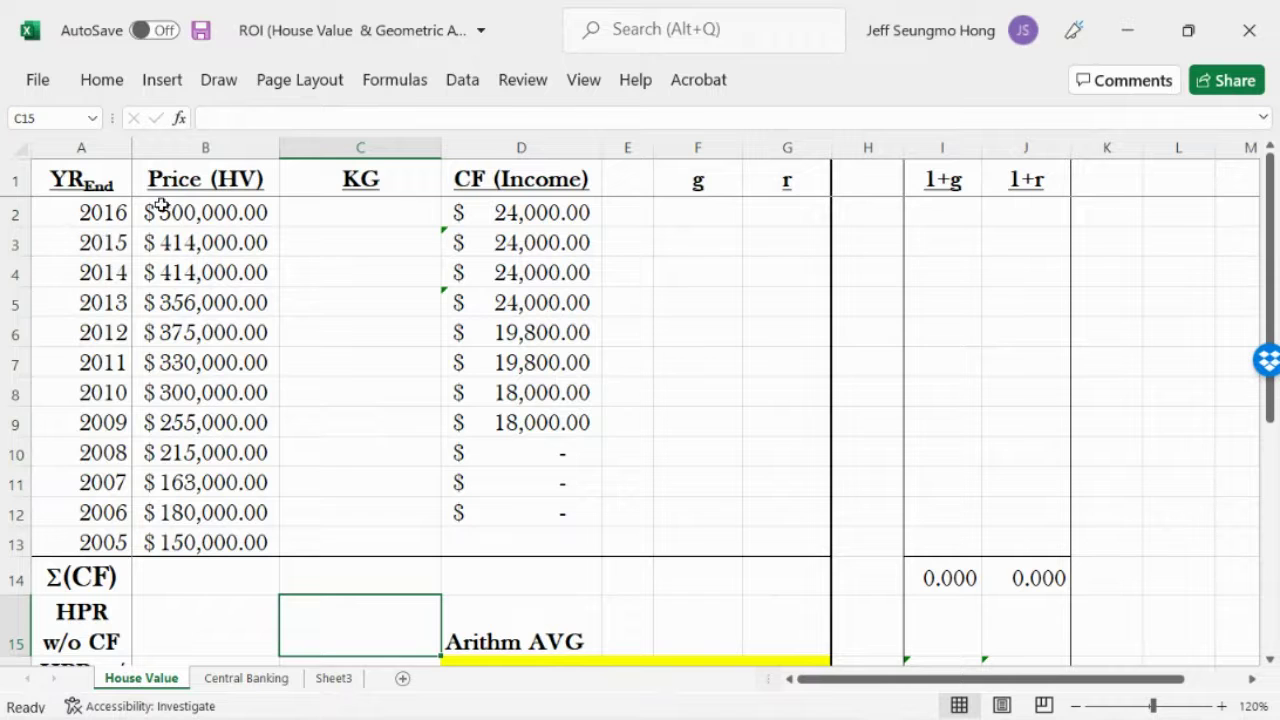
left_click(93, 216)
left_click_drag(93, 226, 80, 522)
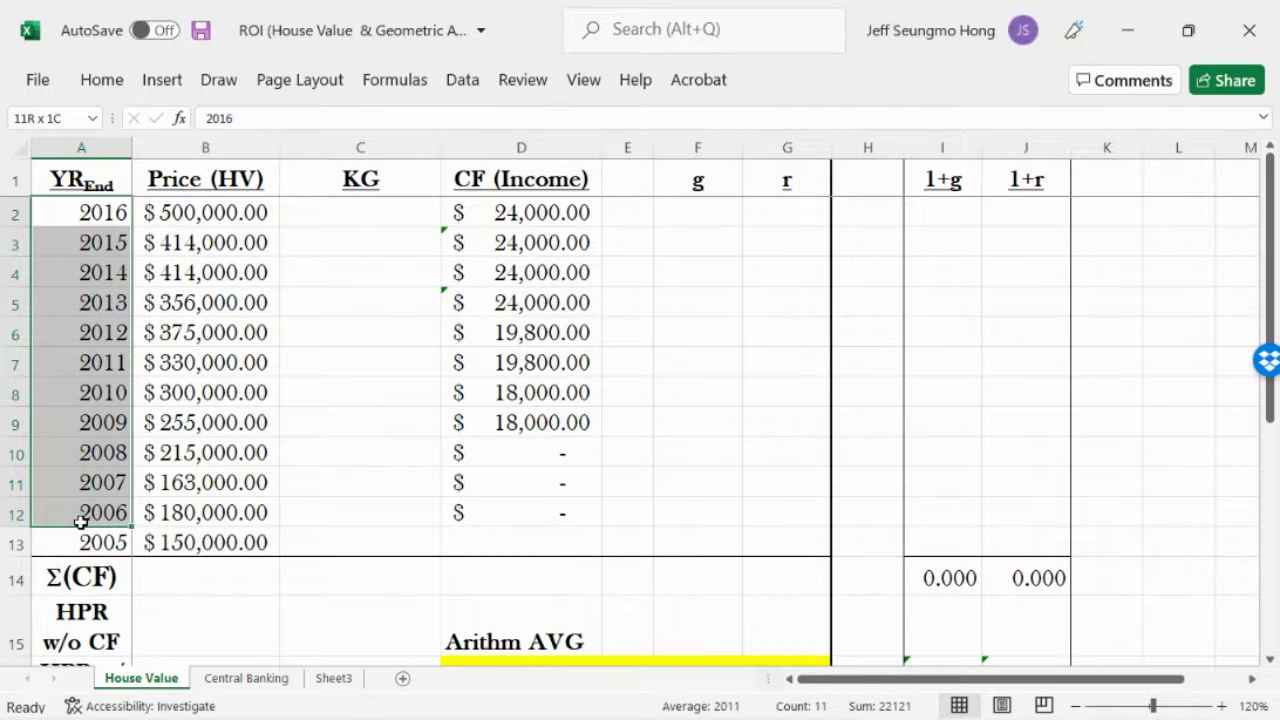
left_click_drag(92, 210, 120, 518)
left_click_drag(44, 212, 63, 519)
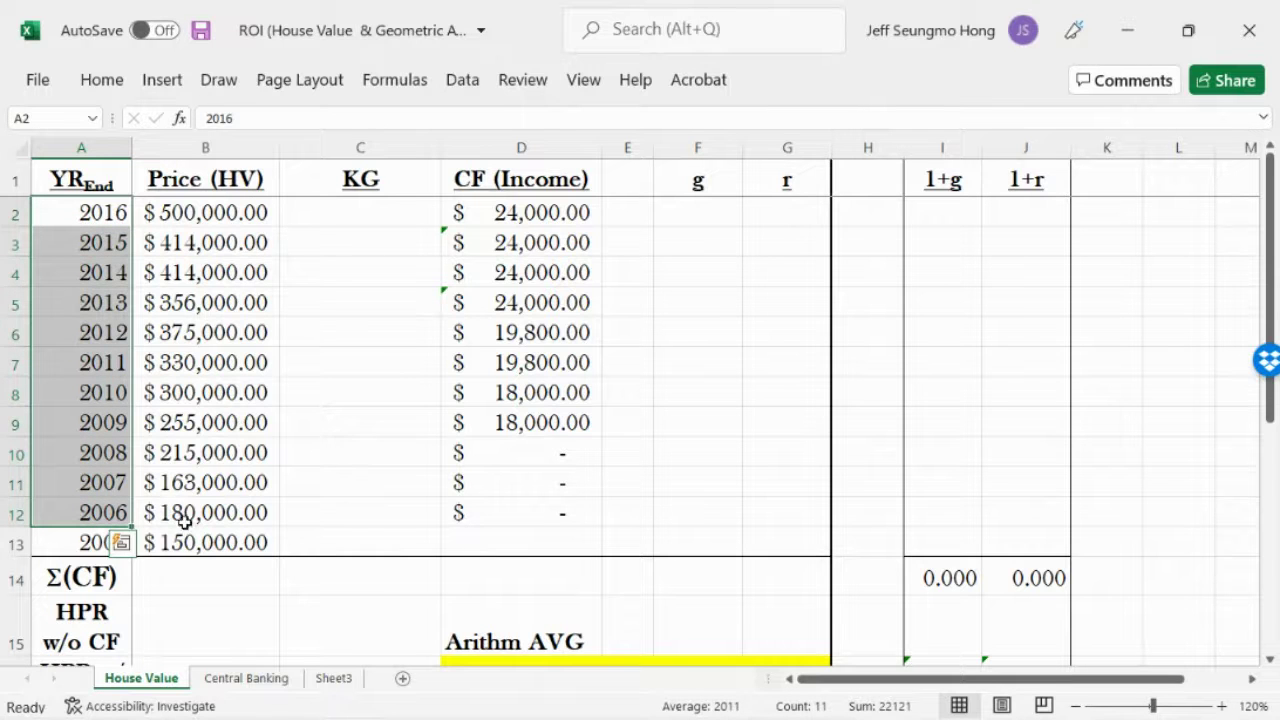
left_click_drag(362, 487, 334, 469)
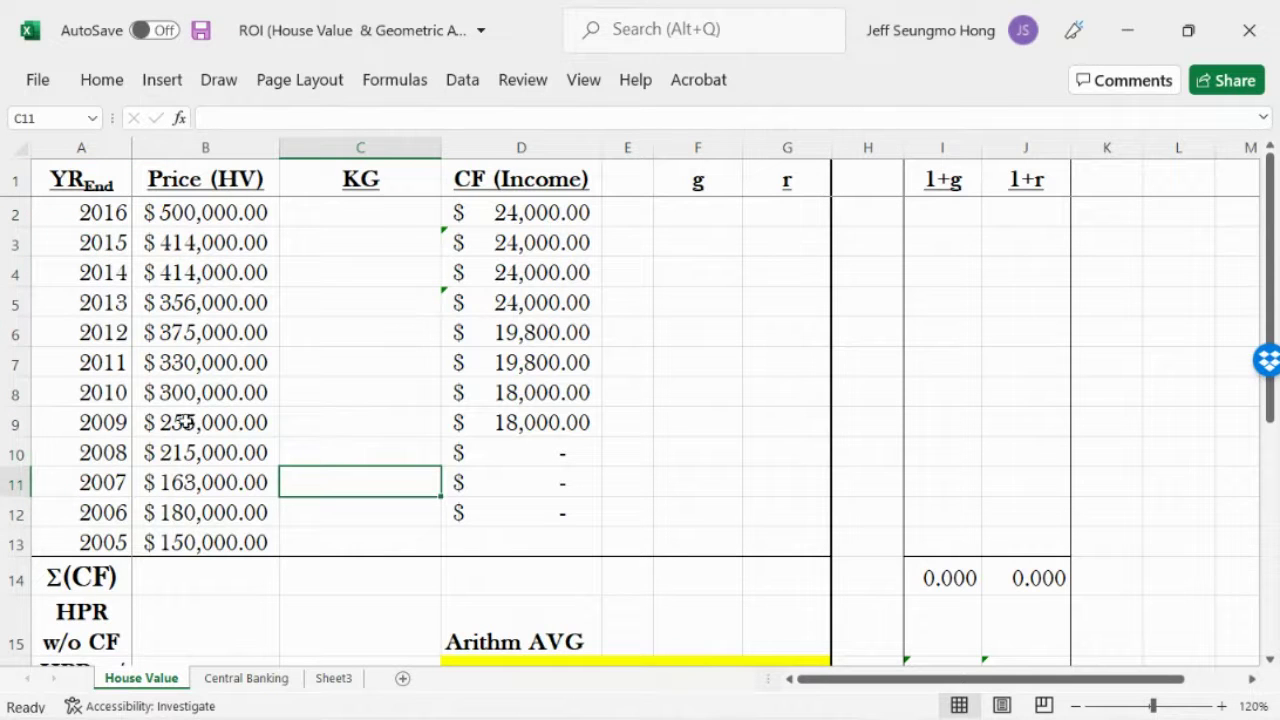
left_click(673, 453)
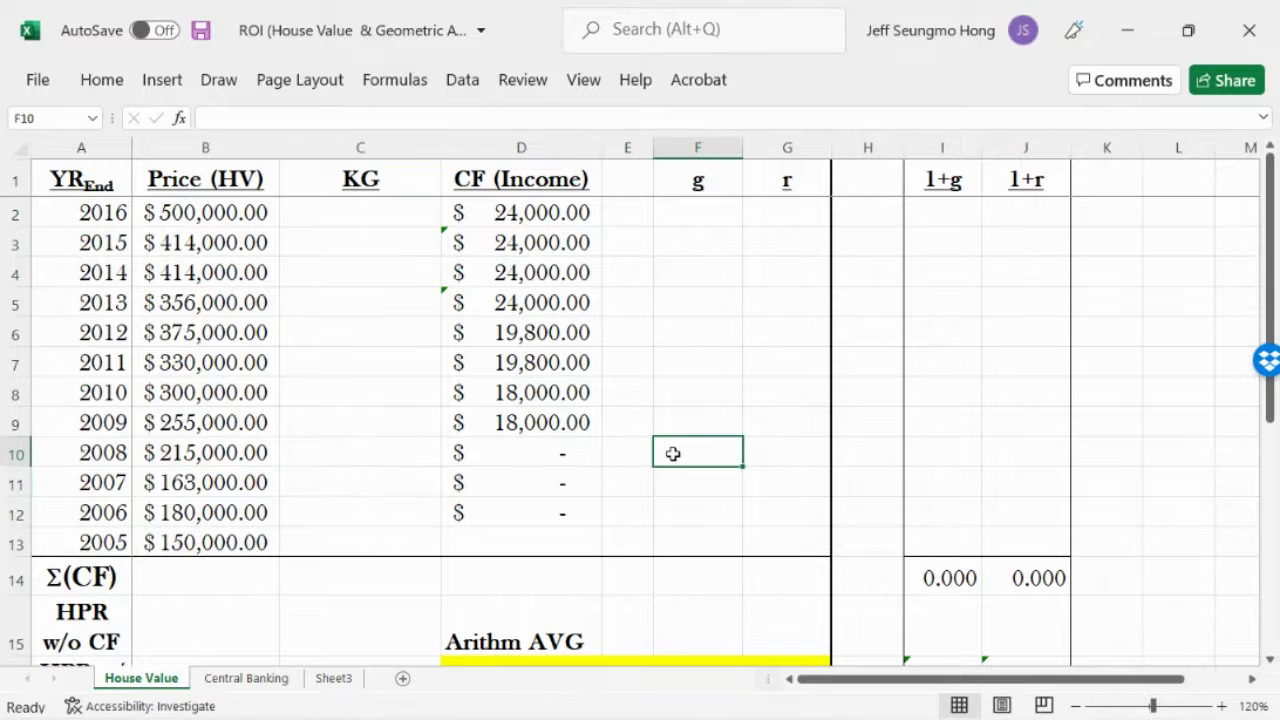
left_click_drag(709, 204, 713, 500)
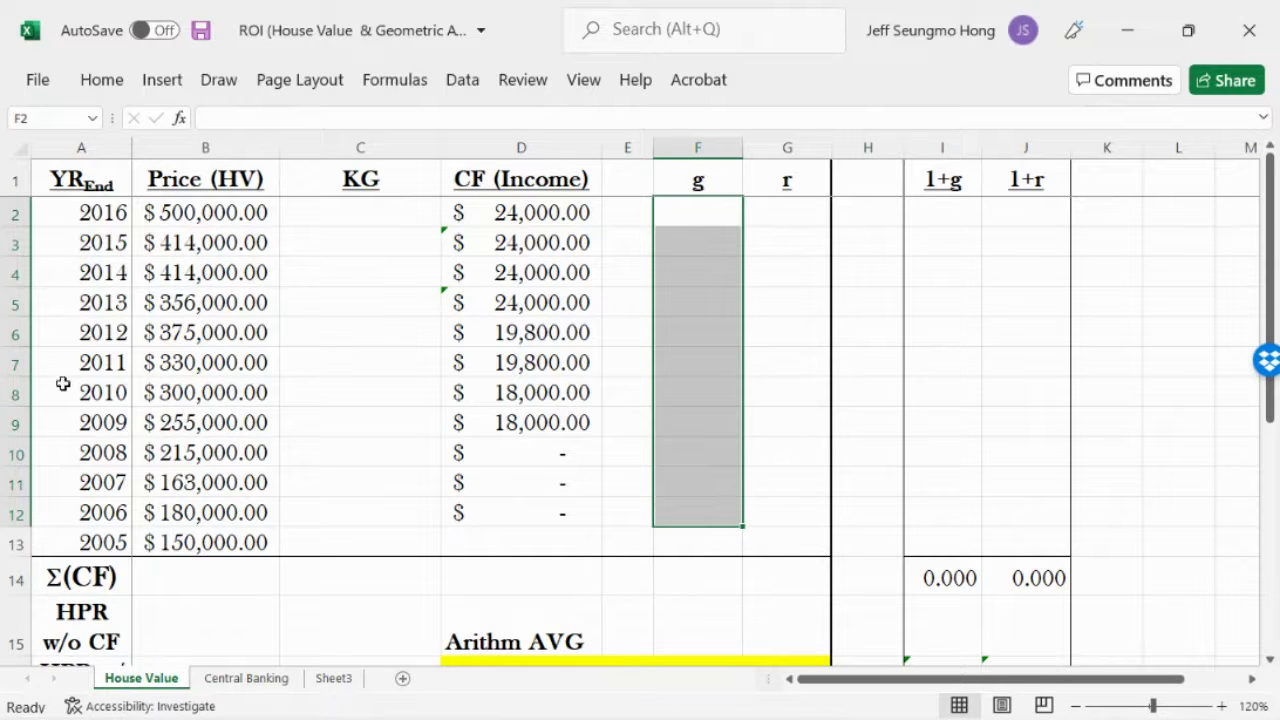
Review the year-end range A2:A13, checking its 2016 end and the 2005 starting year with its purchase price
left_click_drag(98, 210, 117, 548)
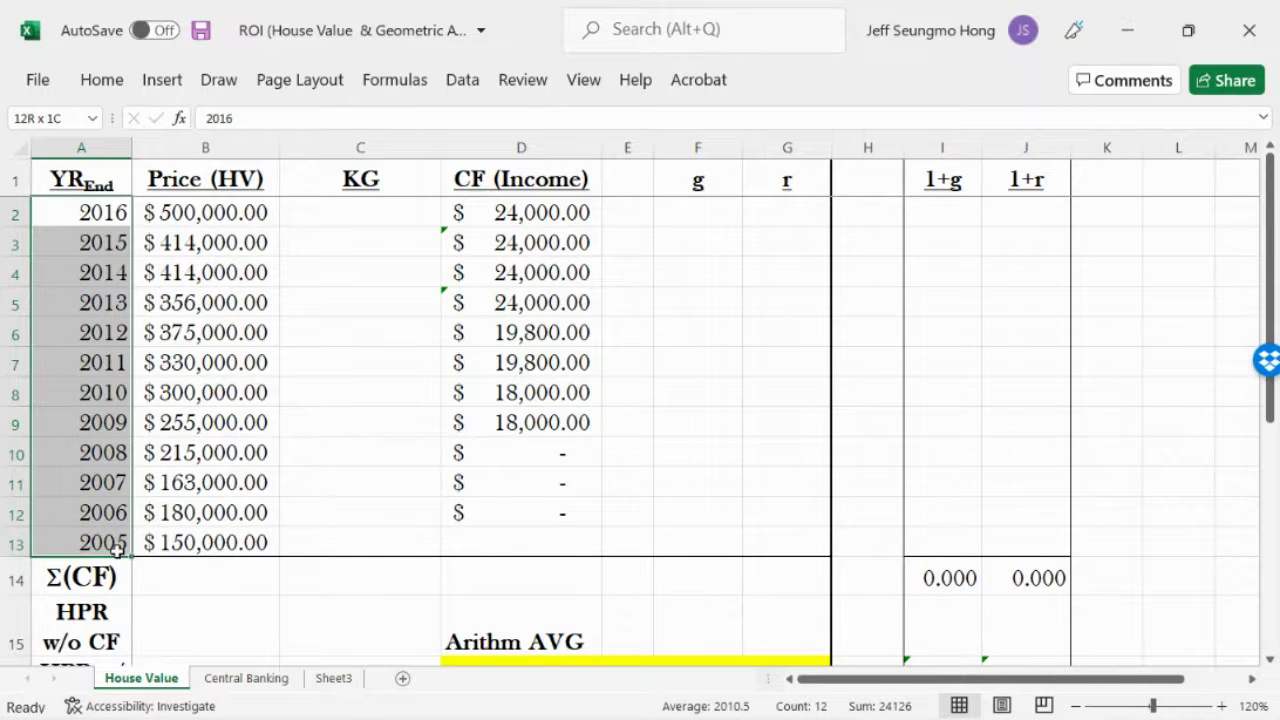
left_click(57, 209)
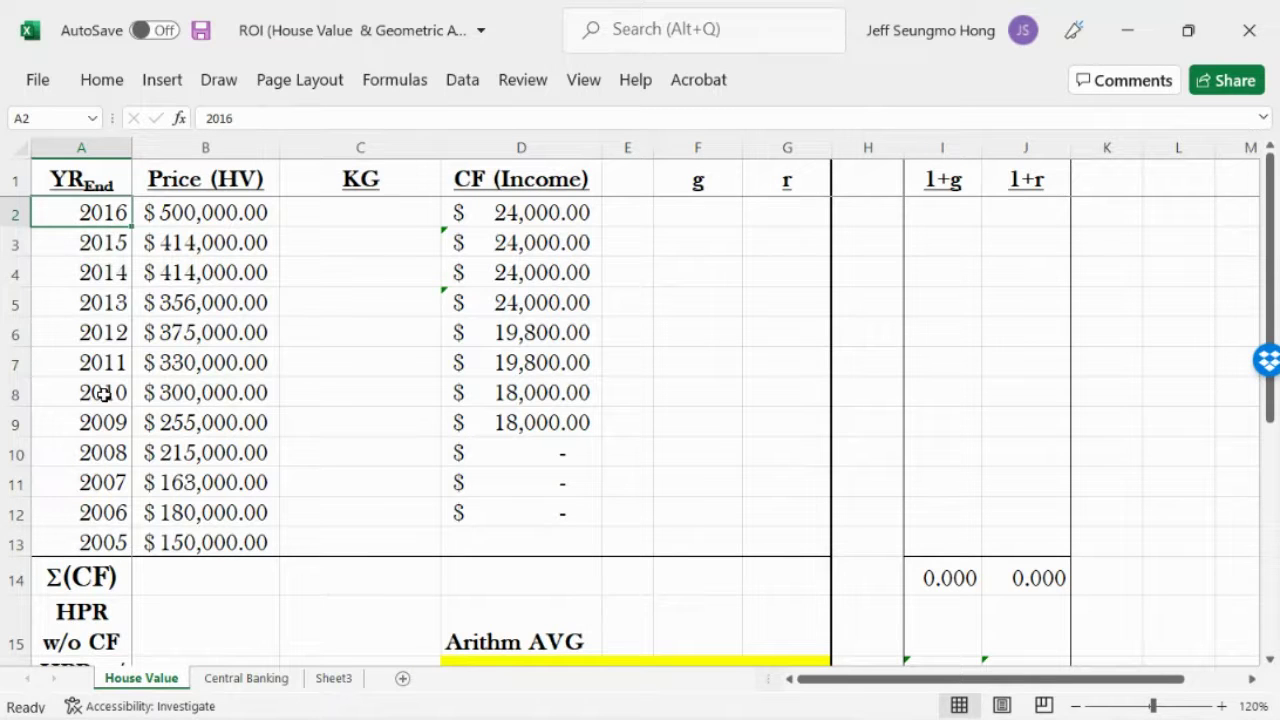
left_click(100, 545)
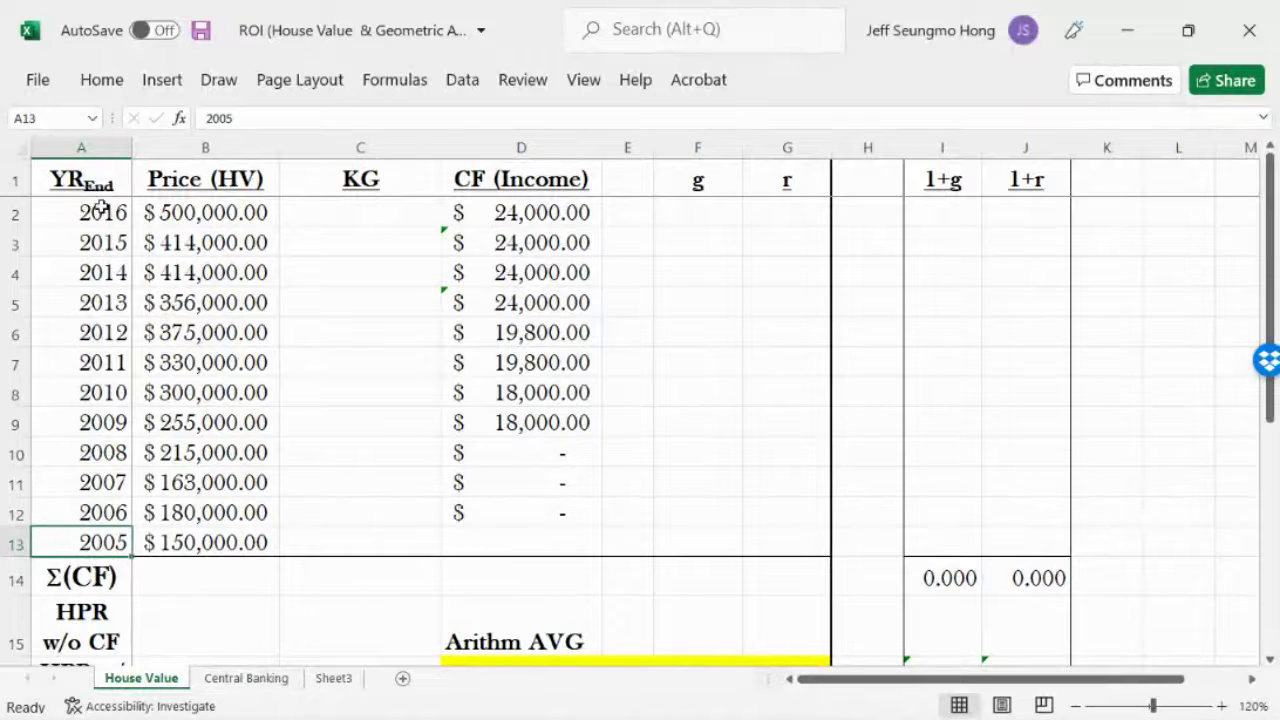
left_click(206, 543)
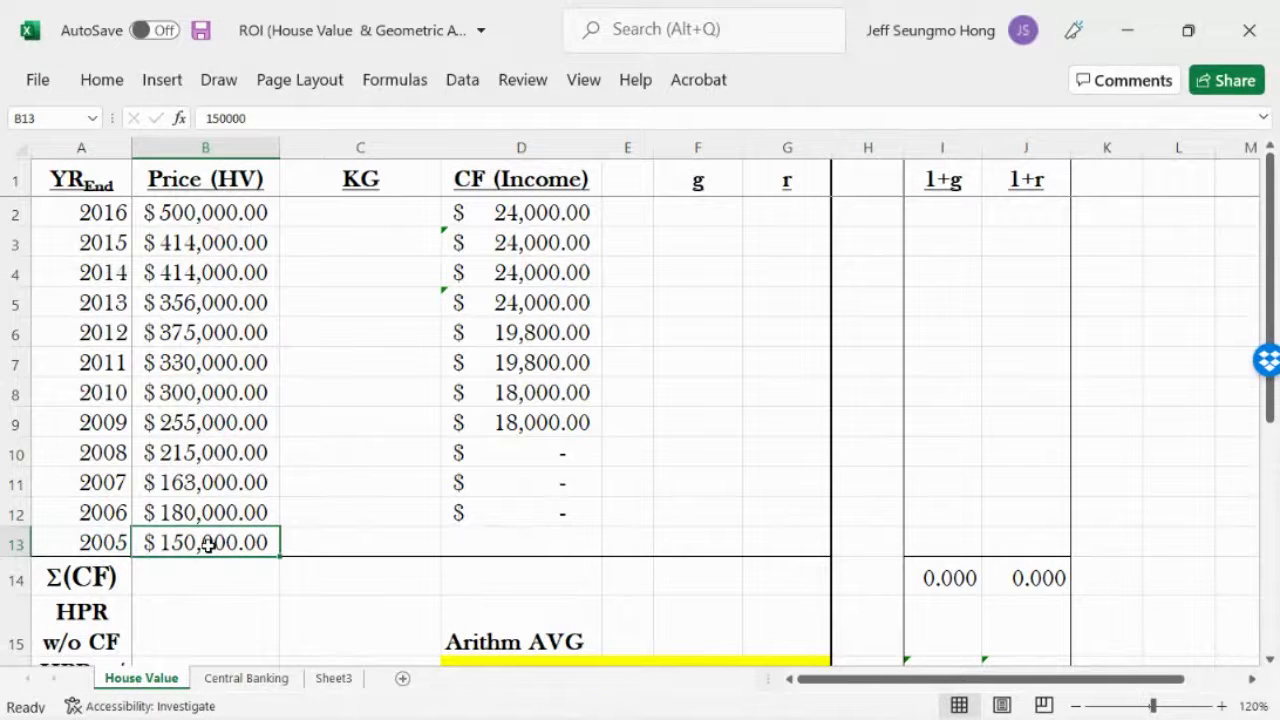
left_click(107, 543)
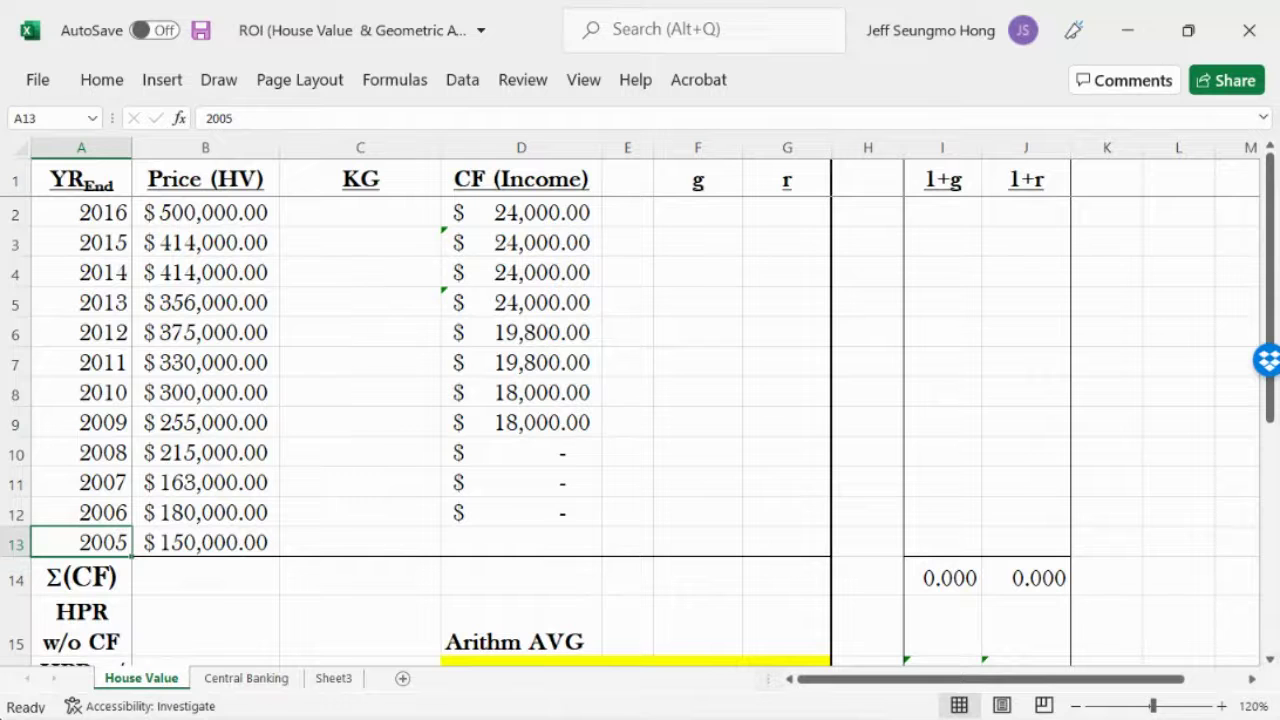
Switch back to Microsoft Whiteboard, stop inking, and go to the timeline under the HPR formula
mouse_move(358, 698)
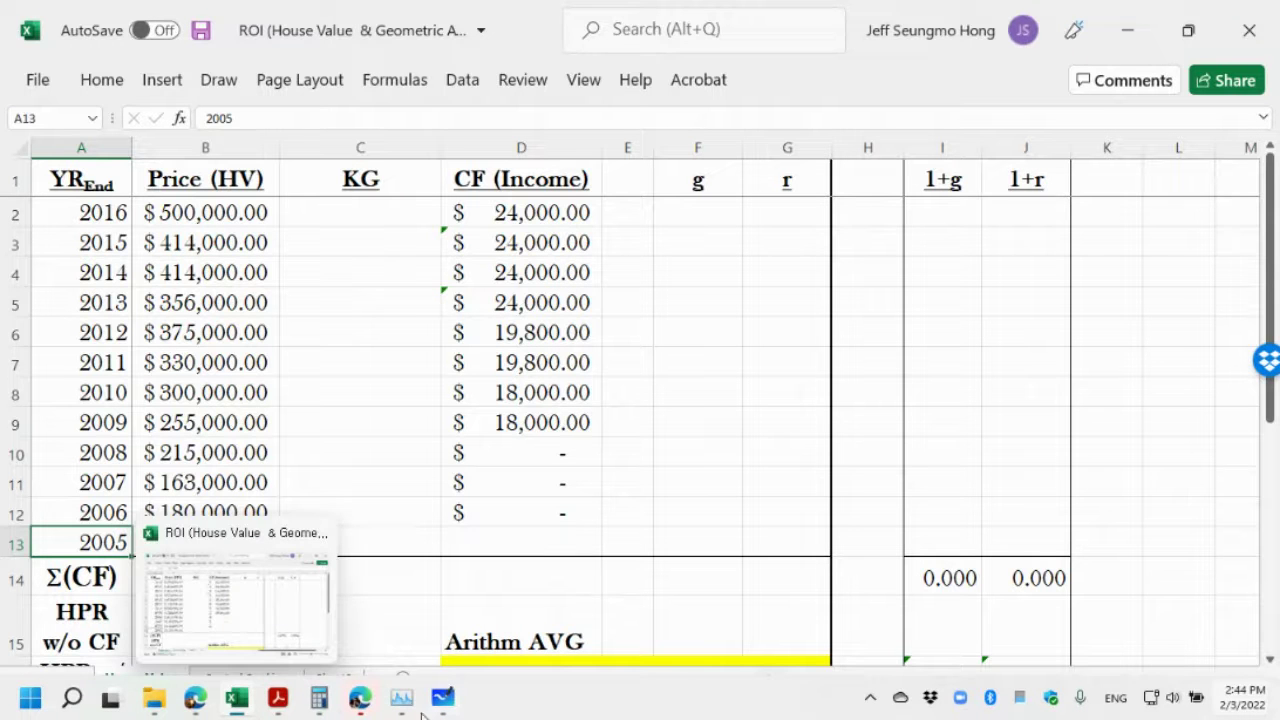
left_click(443, 698)
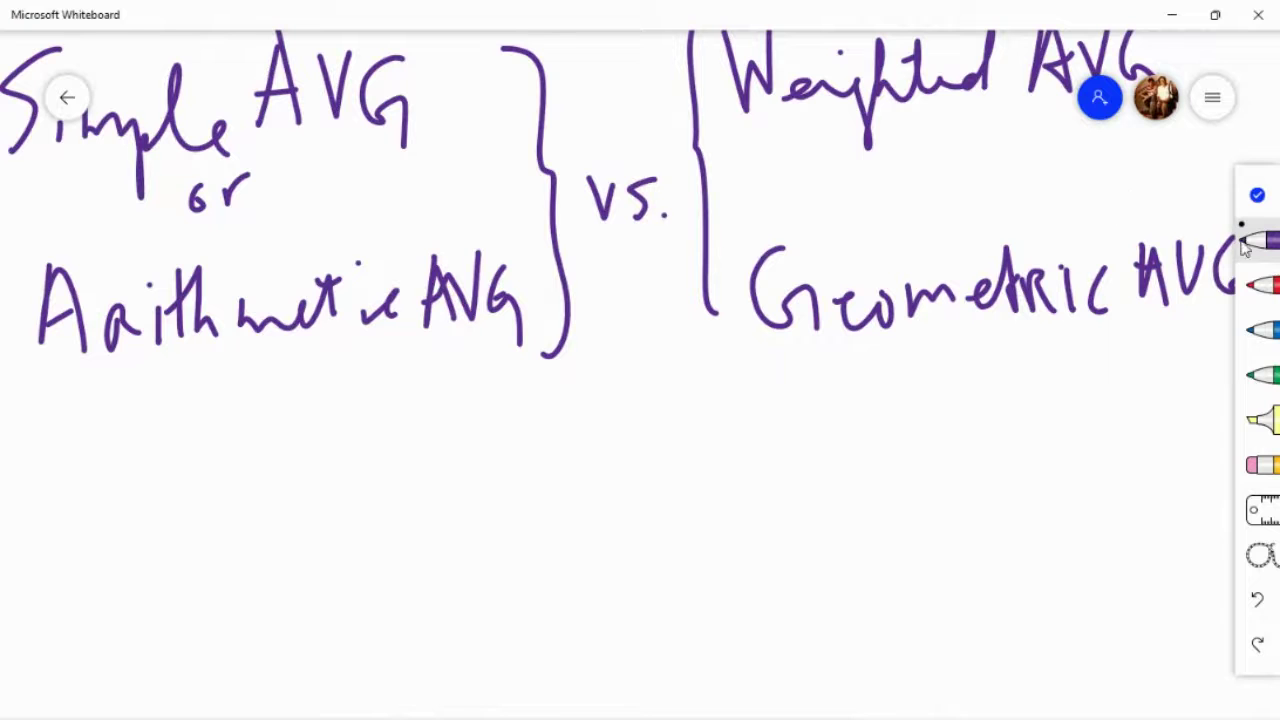
left_click(1256, 198)
scroll(997, 217, "up", 5)
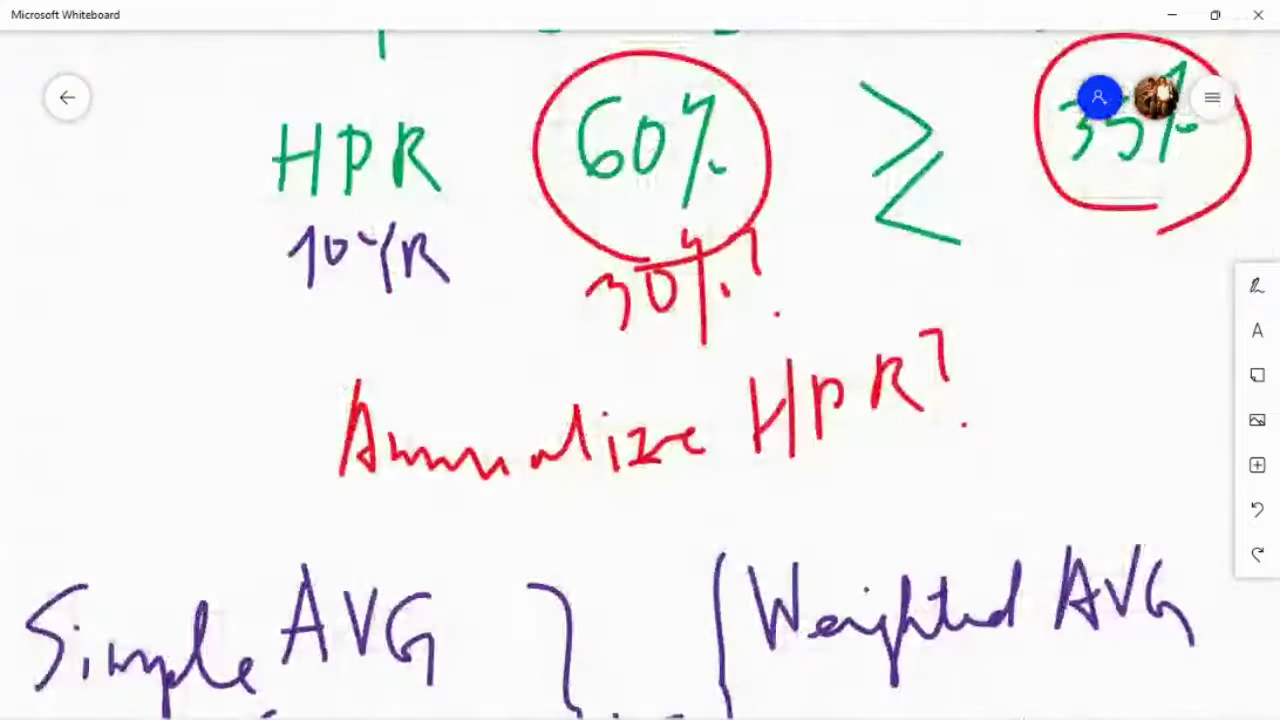
scroll(926, 302, "up", 8)
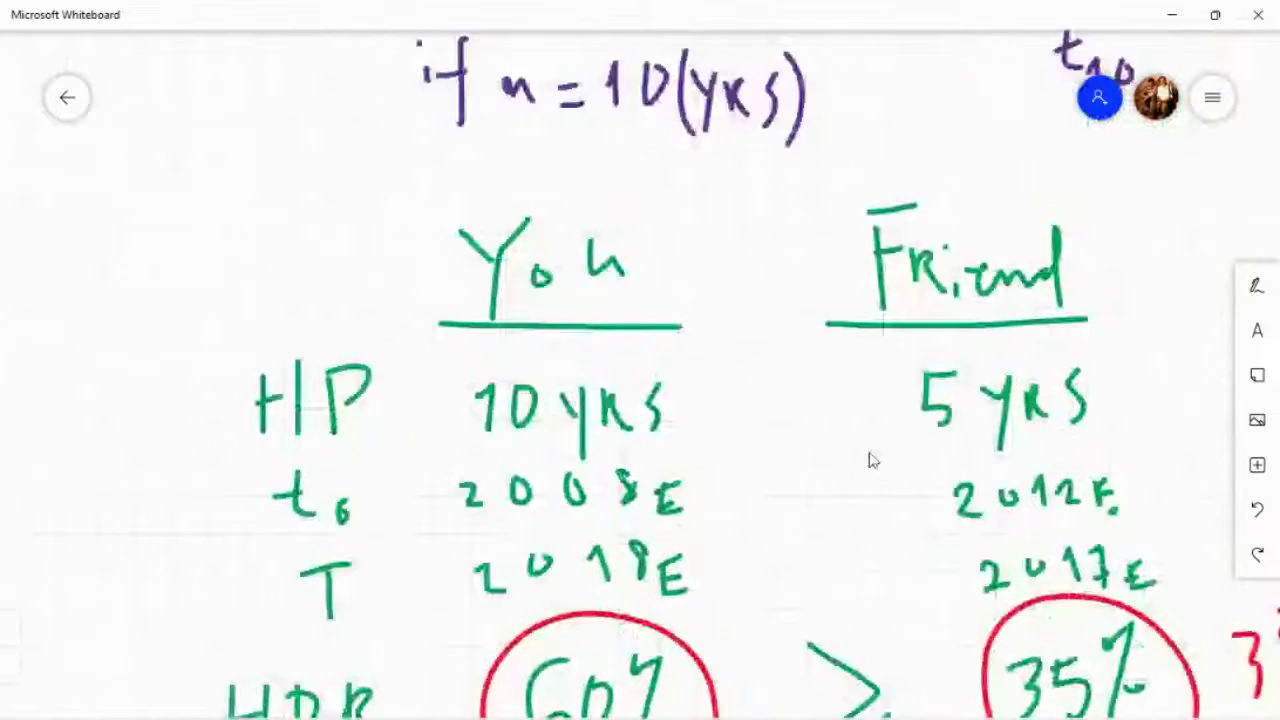
scroll(897, 423, "up", 3)
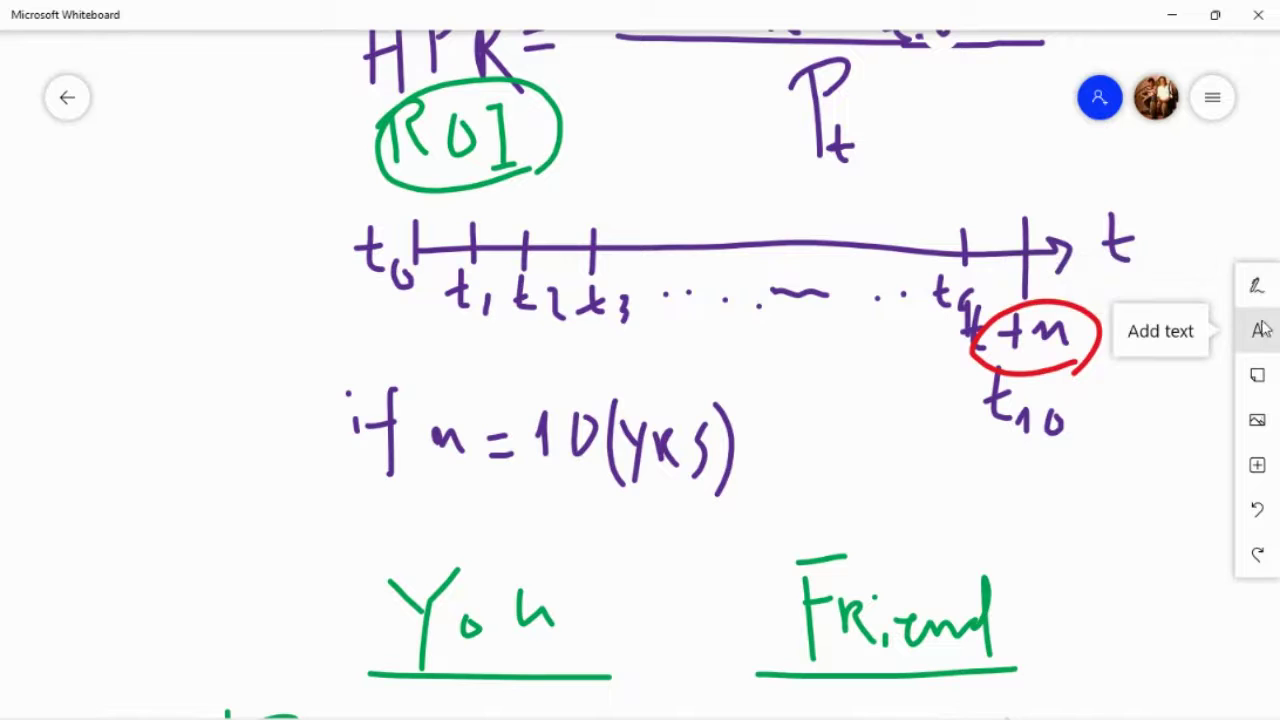
Draw a green arrow up to t0 on the timeline, label it 2006B, and erase the stray 2 beside it
left_click(1258, 292)
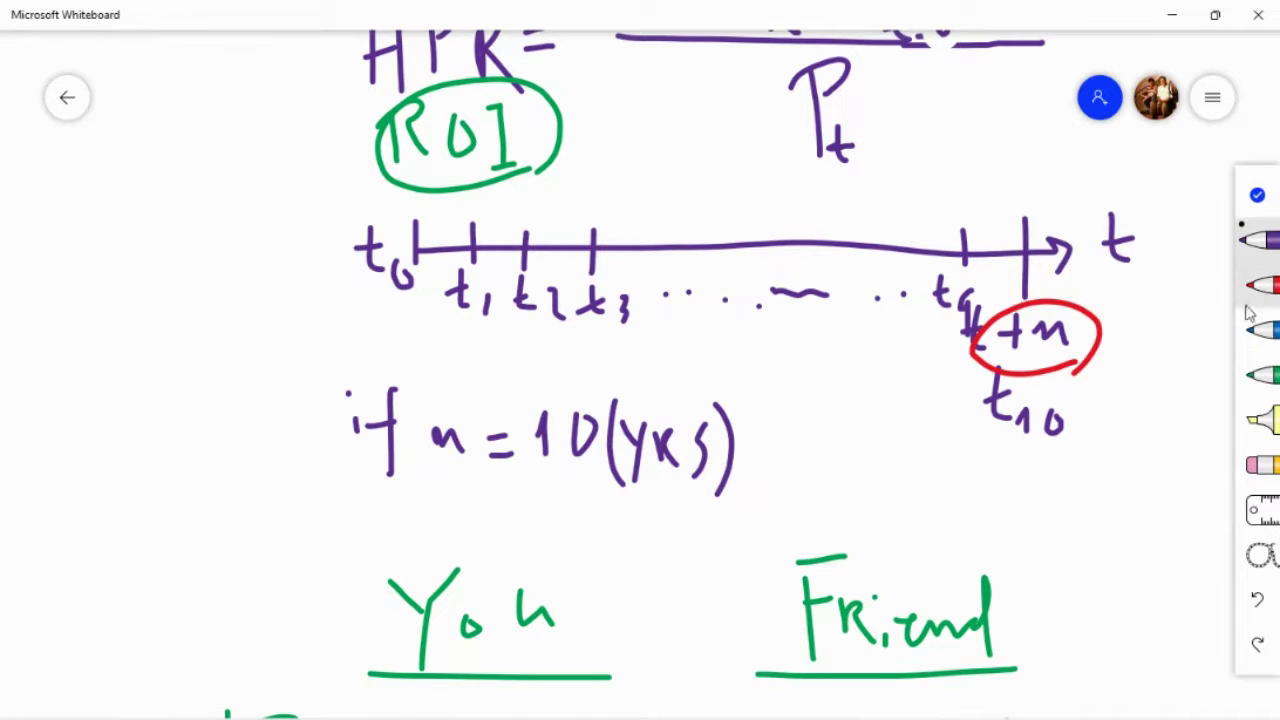
left_click(1262, 374)
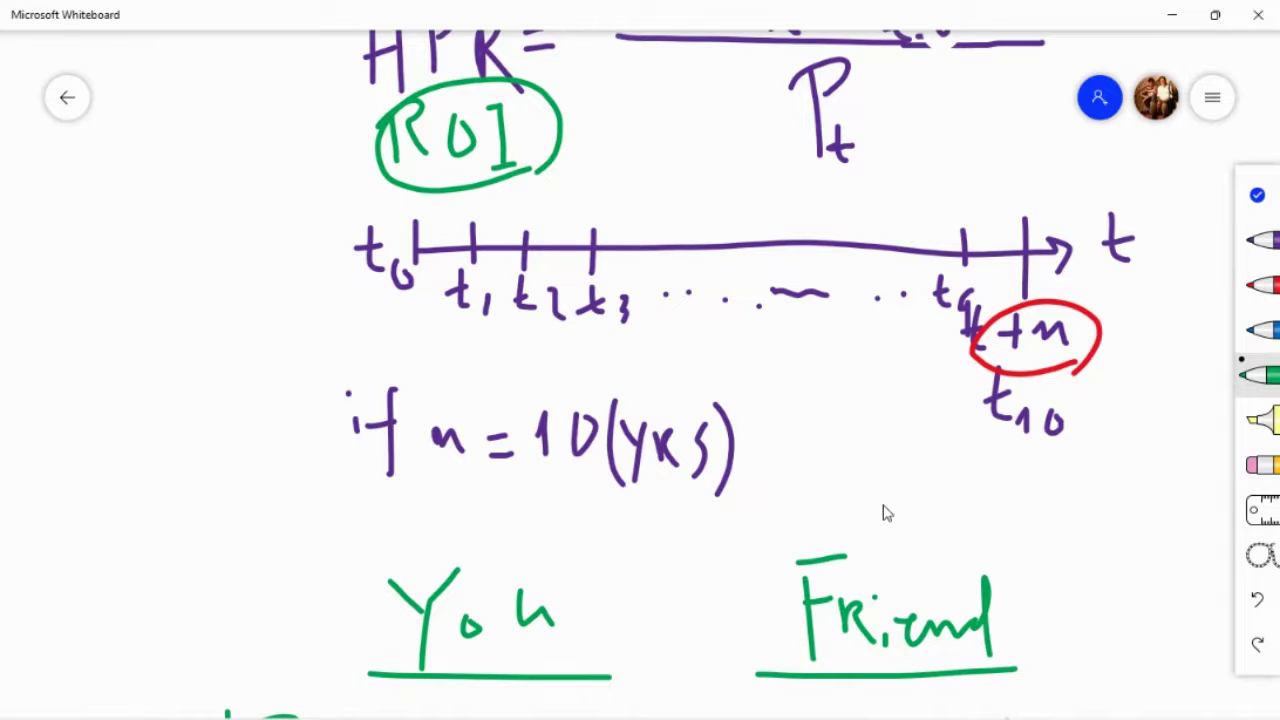
left_click_drag(415, 284, 415, 312)
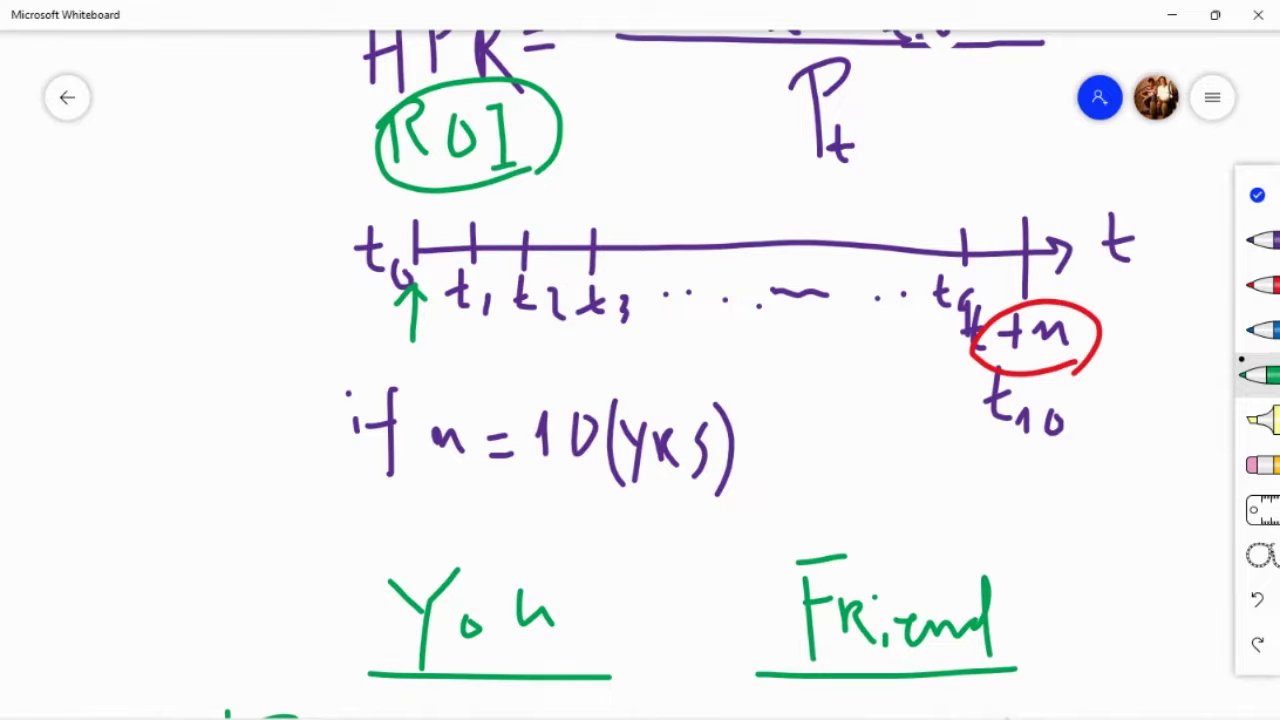
mouse_move(323, 348)
left_mouse_down()
mouse_move(331, 367)
mouse_move(414, 362)
mouse_move(442, 326)
mouse_move(466, 362)
mouse_move(477, 356)
left_mouse_up()
mouse_move(486, 350)
left_mouse_down()
mouse_move(490, 378)
mouse_move(502, 372)
left_mouse_up()
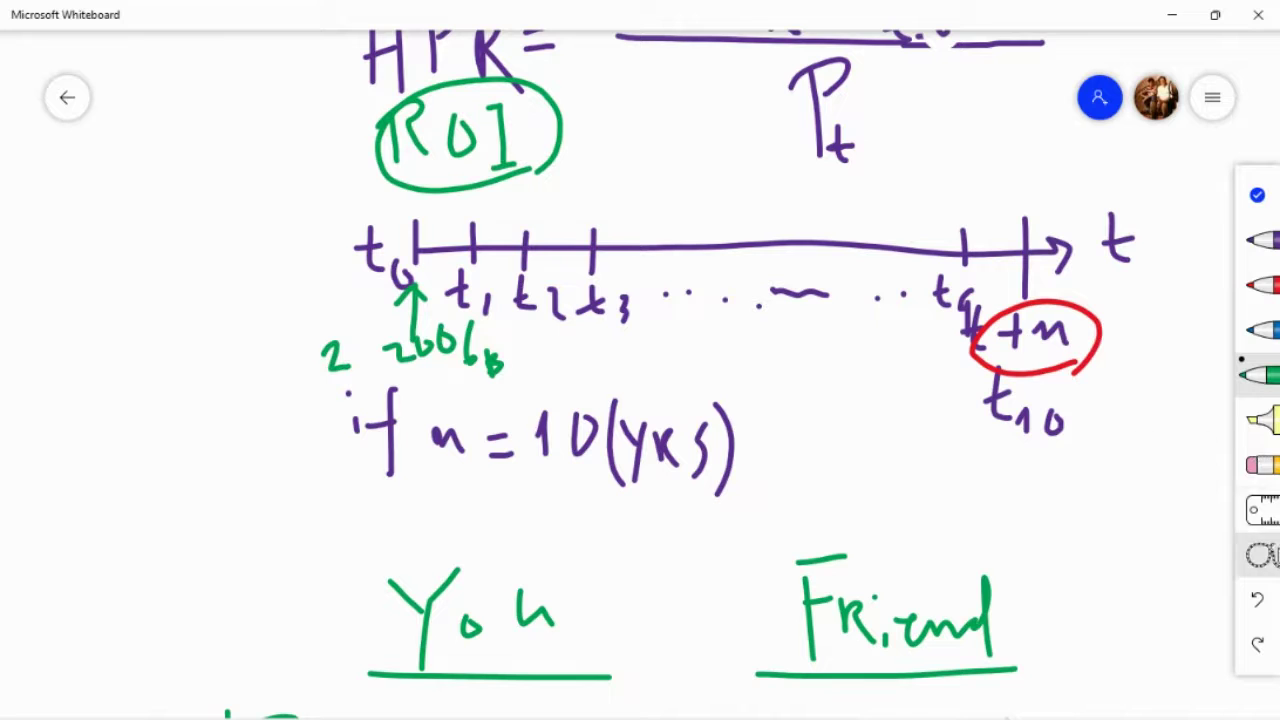
left_click(1270, 460)
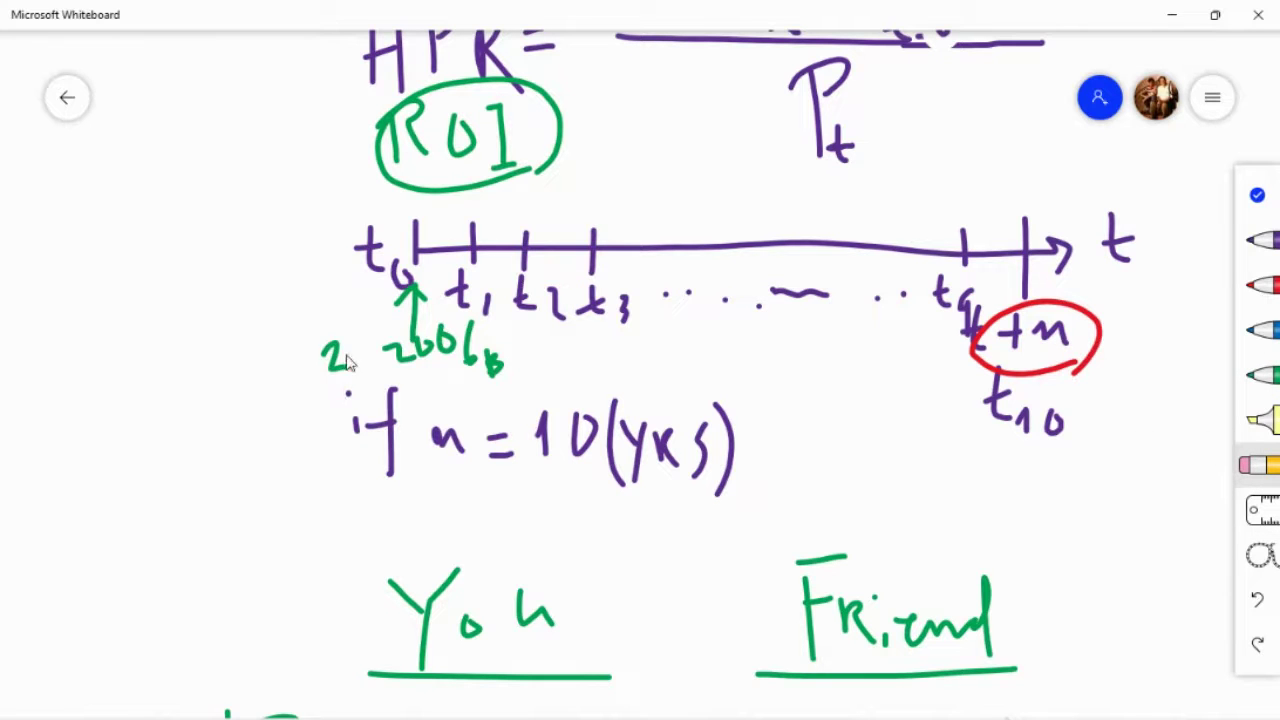
left_click_drag(353, 360, 337, 360)
Write 2005E in blue directly beneath the green 2006B label and underline it
left_click(1262, 330)
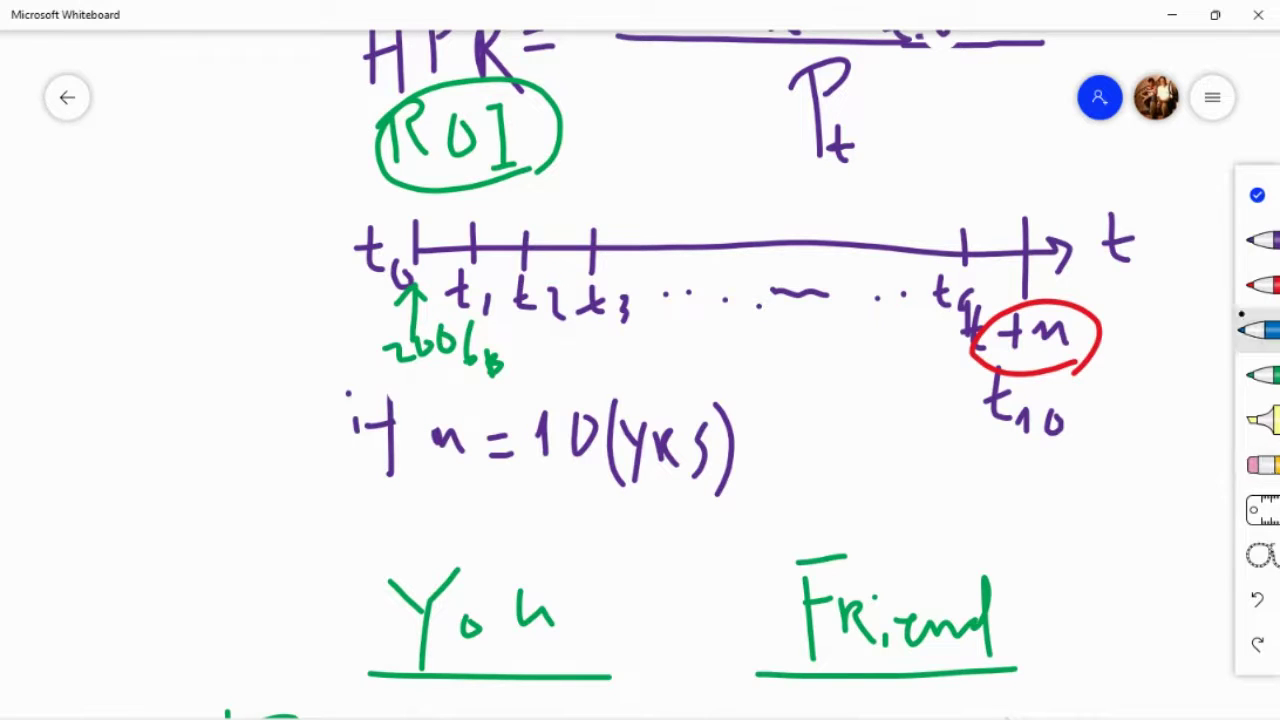
left_click_drag(396, 389, 416, 408)
mouse_move(424, 386)
left_mouse_down()
mouse_move(430, 405)
mouse_move(478, 400)
mouse_move(470, 418)
left_mouse_up()
mouse_move(465, 378)
left_mouse_down()
mouse_move(483, 374)
mouse_move(492, 413)
mouse_move(503, 387)
left_mouse_up()
left_click_drag(489, 403, 507, 412)
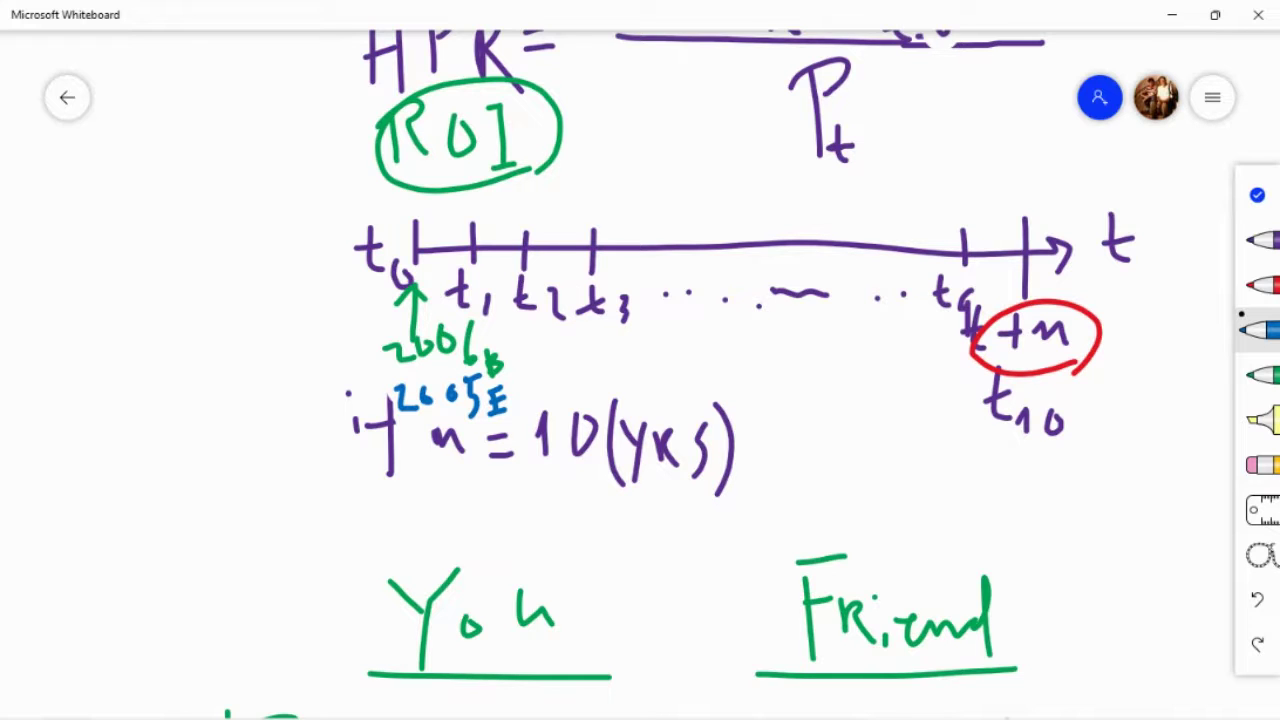
left_click_drag(401, 423, 516, 419)
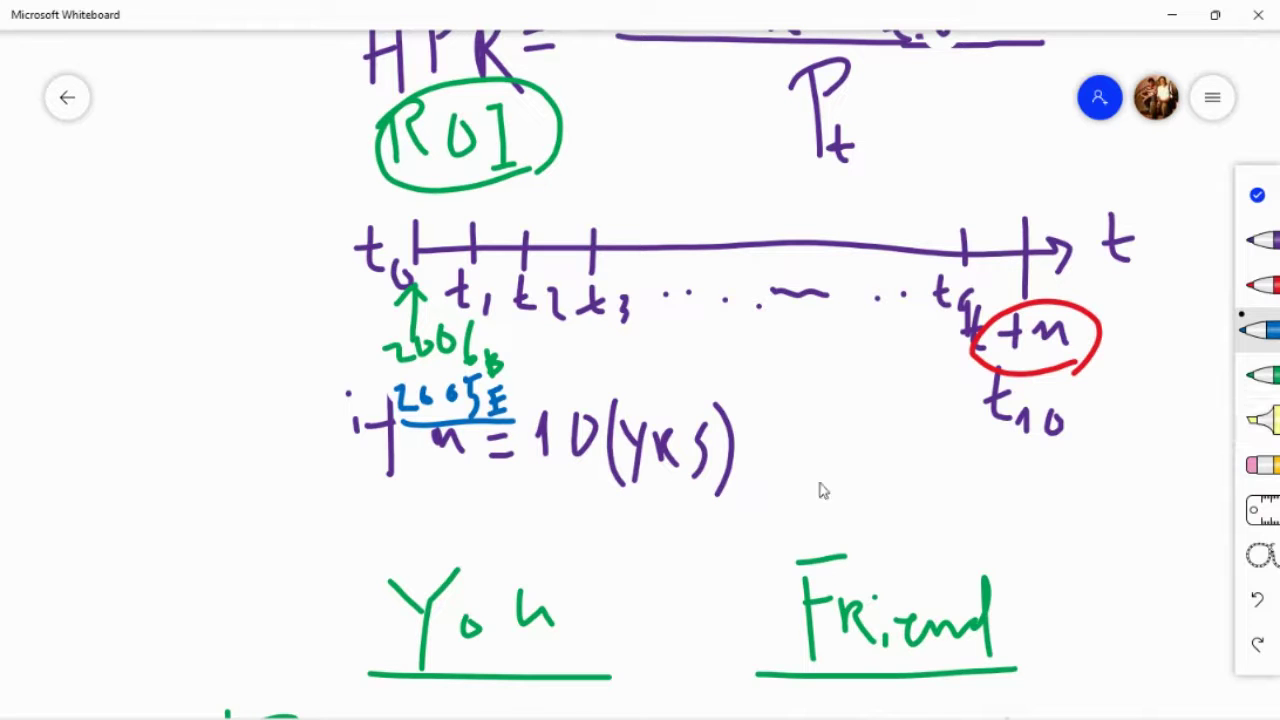
Change the holding period under the timeline to n = 11 (yrs) by erasing the 0 and writing a green 1
left_click(1263, 462)
left_click_drag(571, 471, 580, 451)
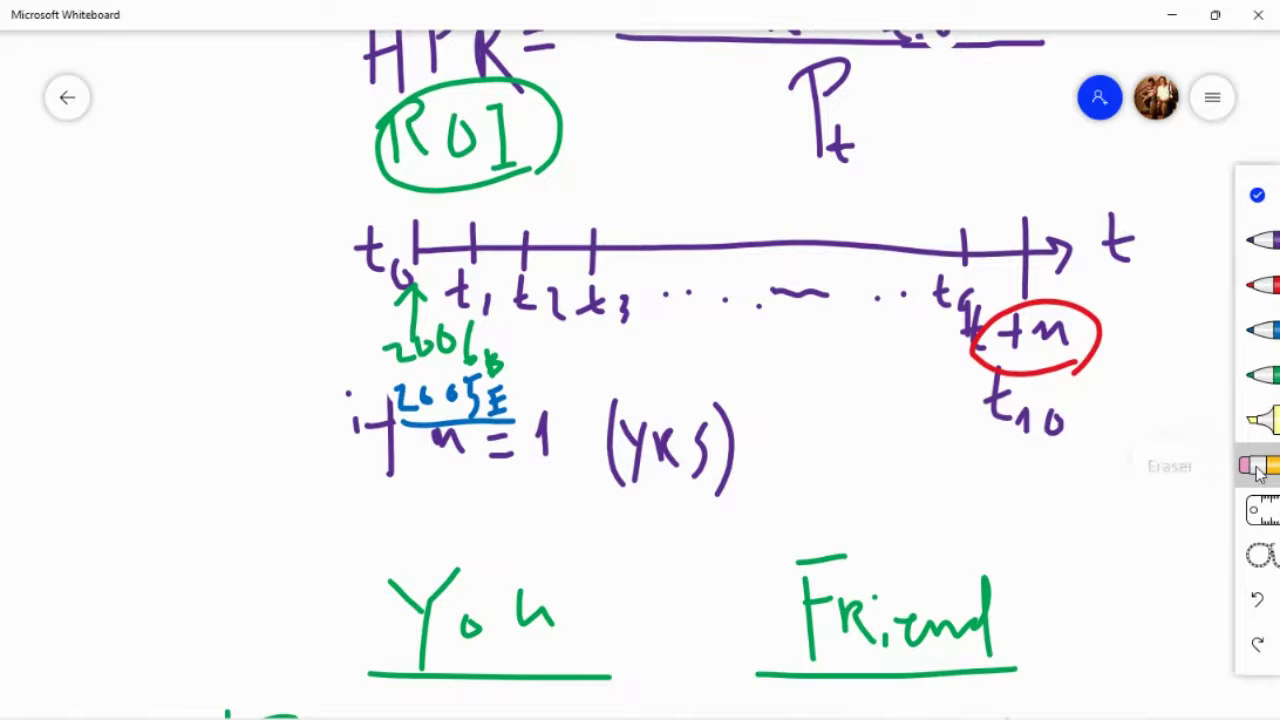
right_click(559, 420)
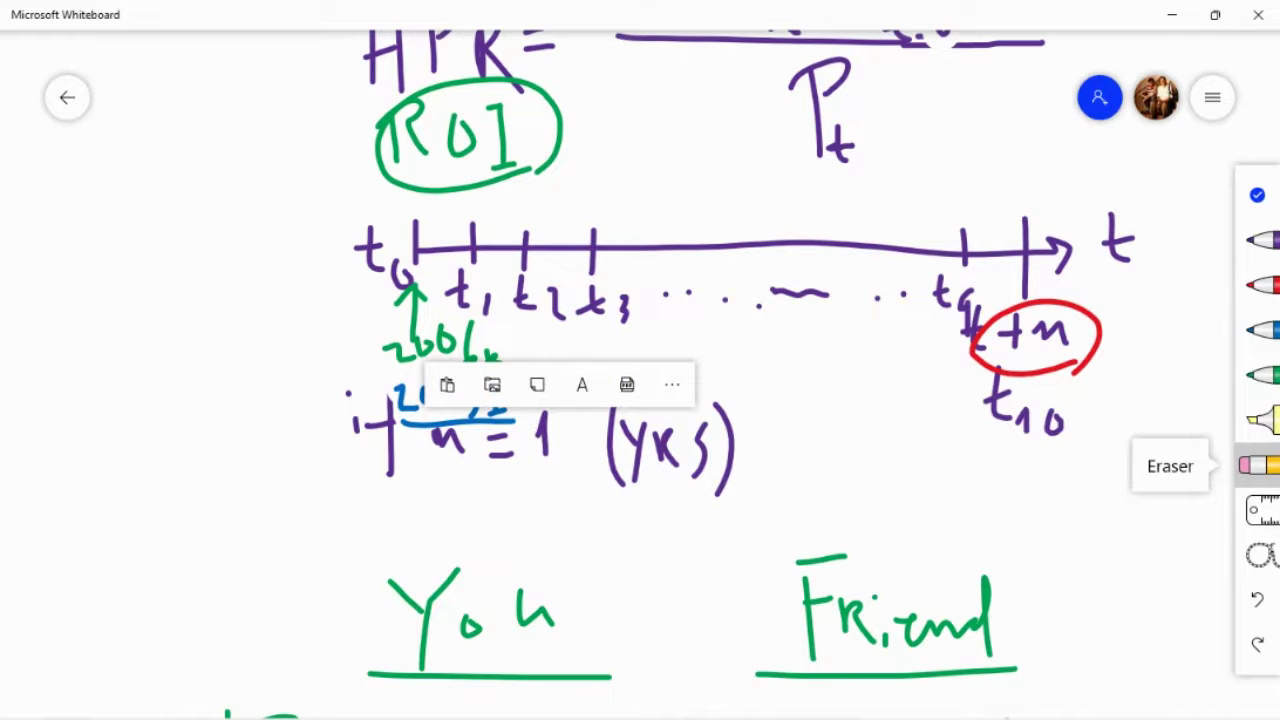
left_click(1262, 374)
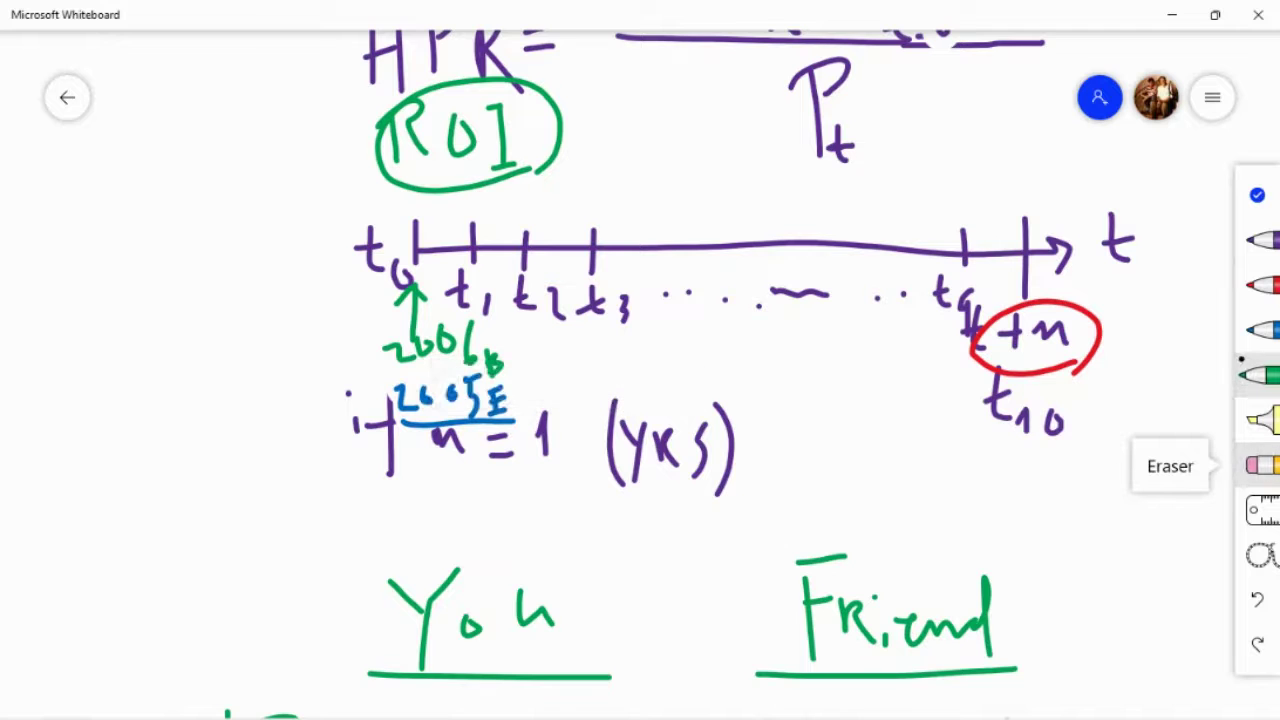
left_click_drag(562, 426, 572, 456)
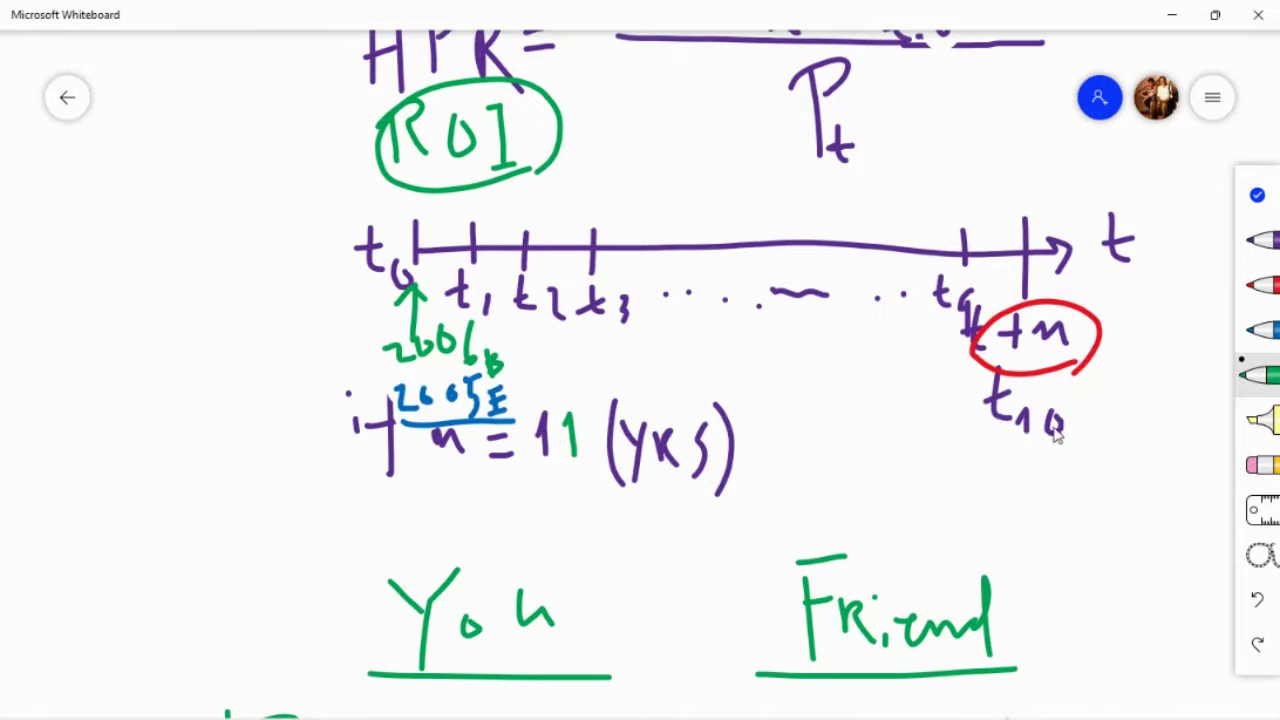
Erase the t10 label below the circled t+n on the timeline and write 2016E in blue in its place
mouse_move(1051, 428)
left_mouse_down()
mouse_move(1060, 420)
mouse_move(1012, 437)
mouse_move(1066, 440)
mouse_move(1003, 466)
left_mouse_up()
left_click(1262, 464)
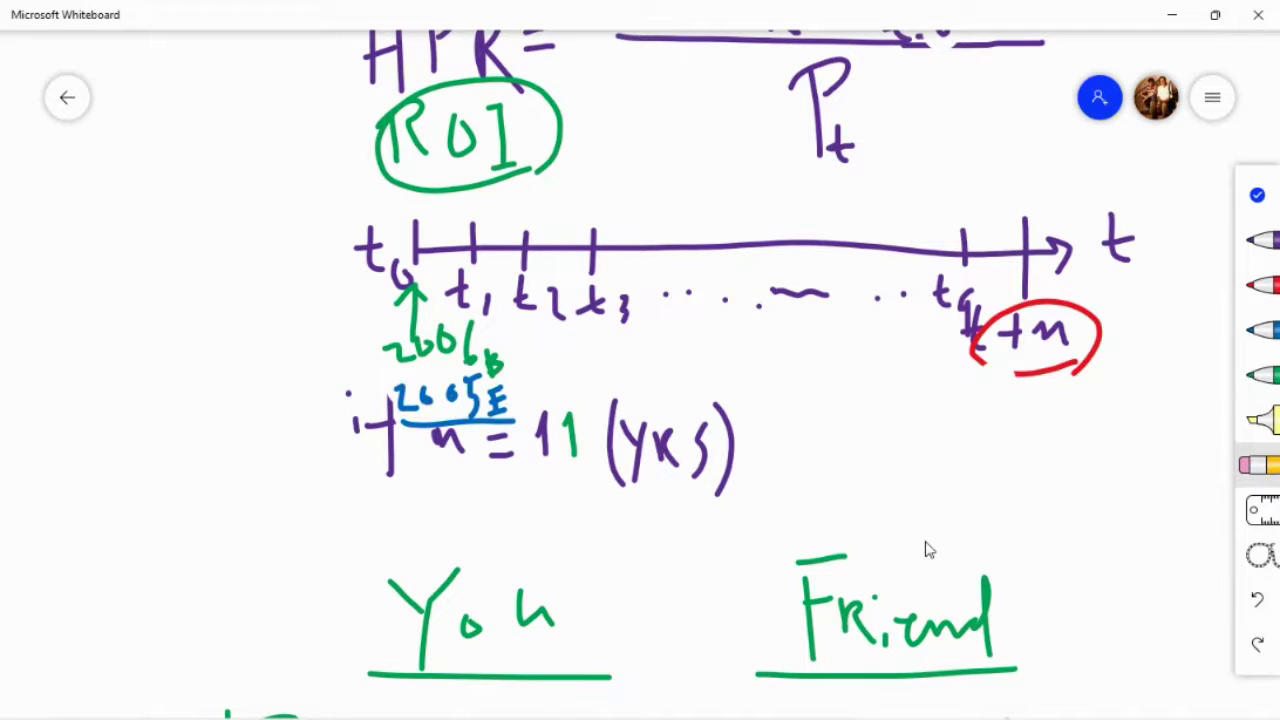
left_click(1262, 329)
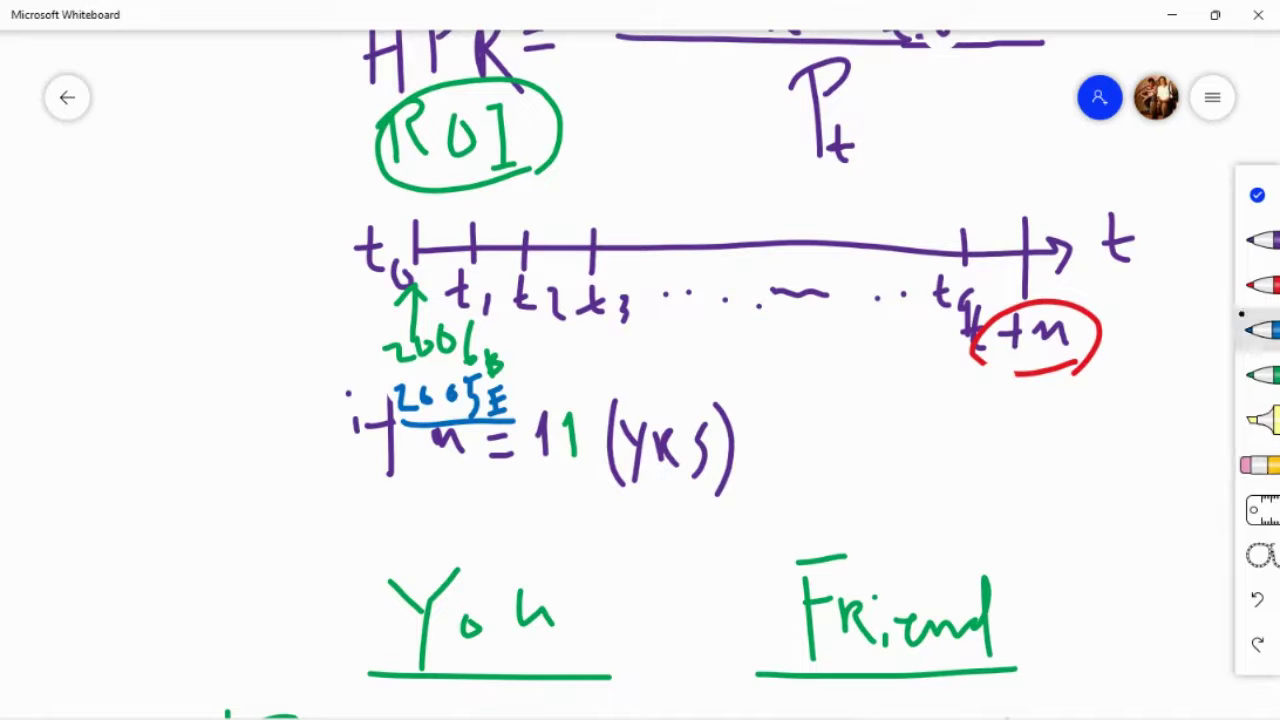
mouse_move(955, 402)
left_mouse_down()
mouse_move(988, 428)
mouse_move(1034, 406)
left_mouse_up()
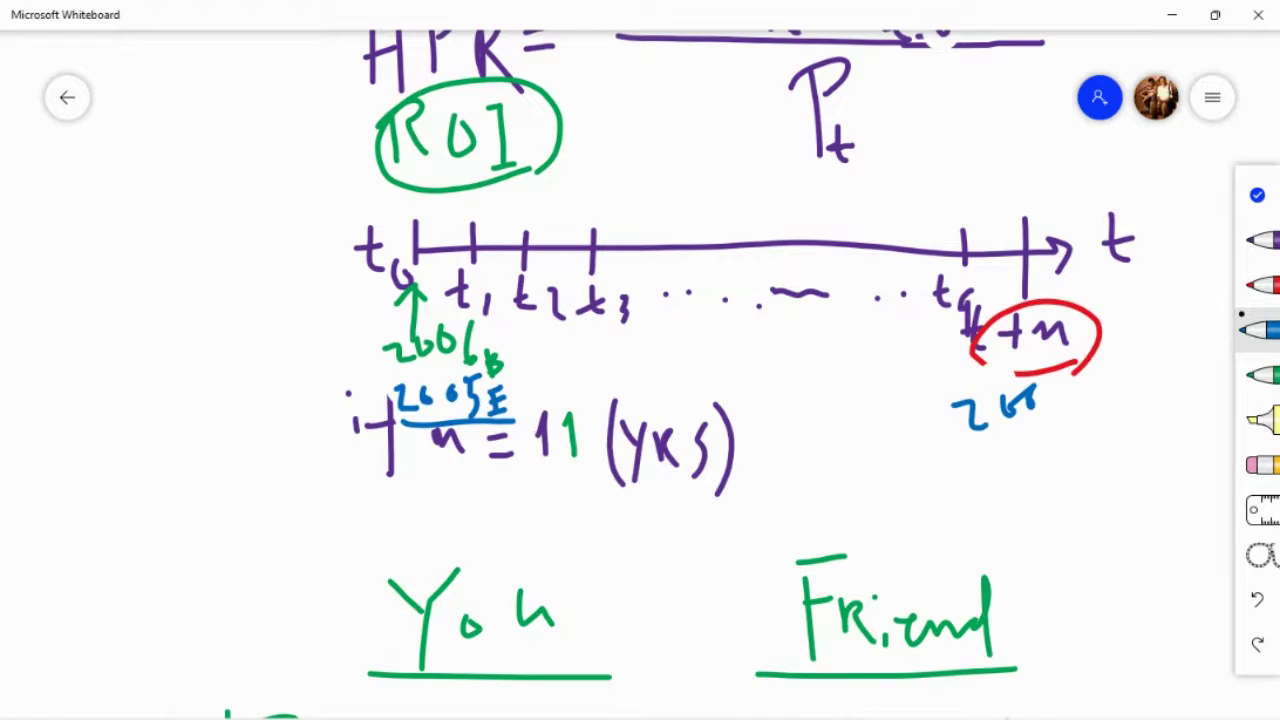
left_click(1257, 598)
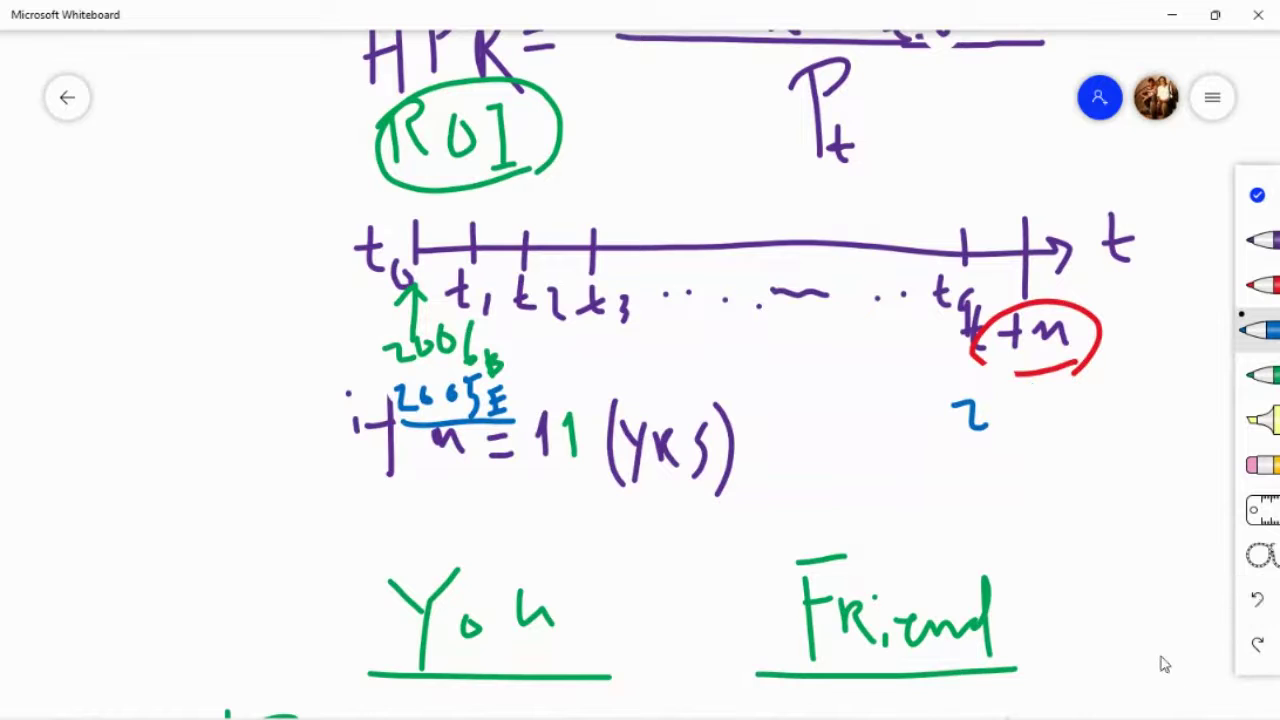
mouse_move(996, 396)
left_mouse_down()
mouse_move(1040, 410)
mouse_move(1042, 430)
left_mouse_up()
left_click_drag(1062, 368, 1076, 410)
mouse_move(1096, 386)
left_mouse_down()
mouse_move(1098, 416)
mouse_move(1114, 372)
mouse_move(1118, 396)
left_mouse_up()
left_click_drag(1102, 416, 1122, 410)
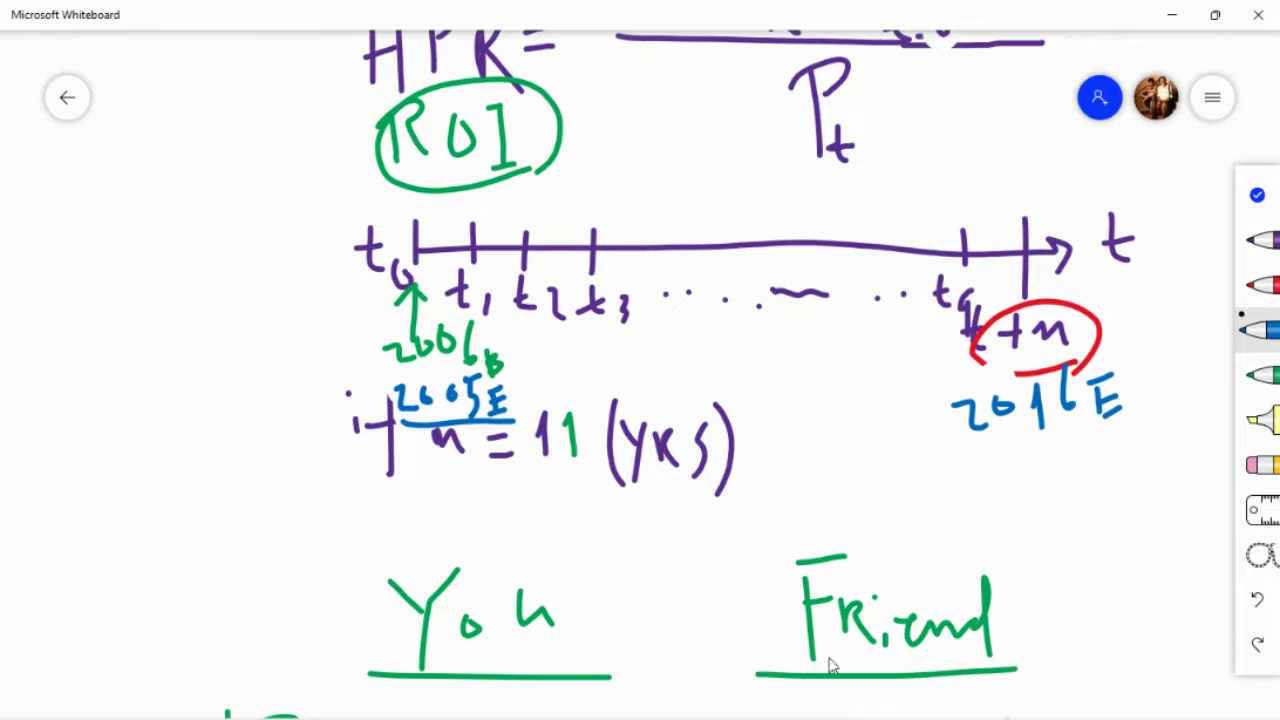
Switch to the Excel House Value sheet and count the holding-period years from 2006 to 2016 in A2:A12
mouse_move(436, 707)
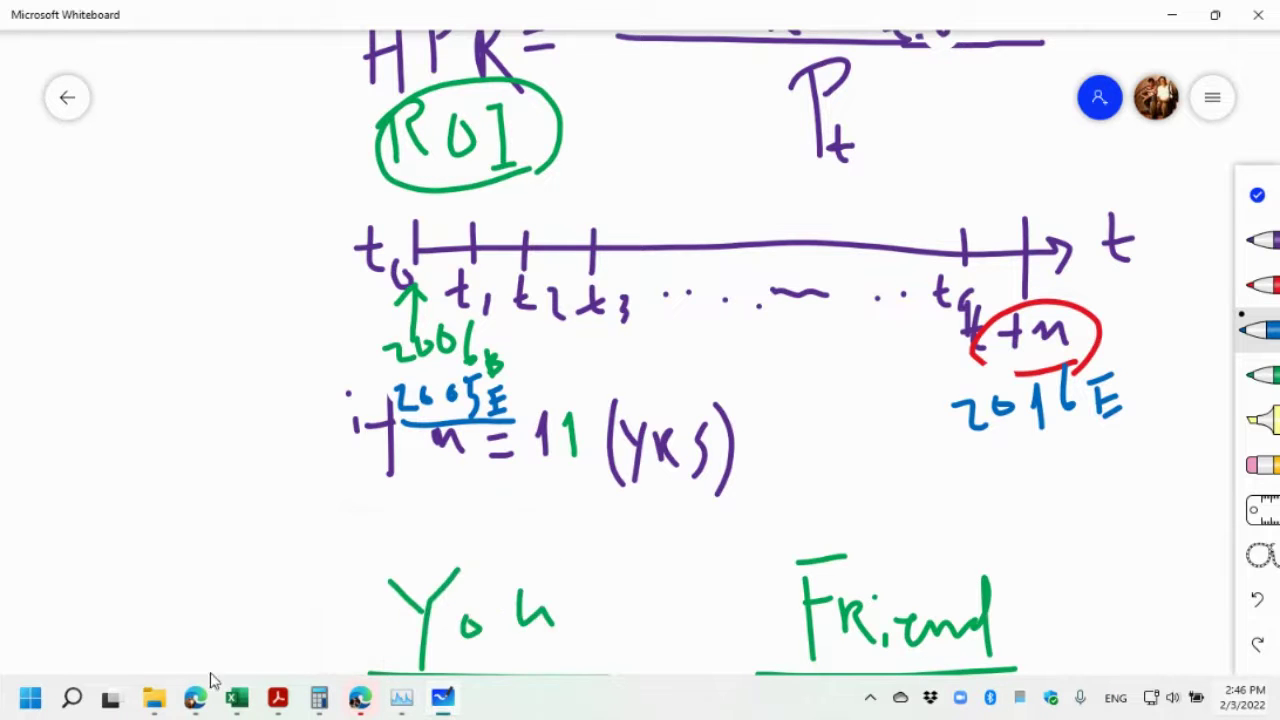
left_click(236, 697)
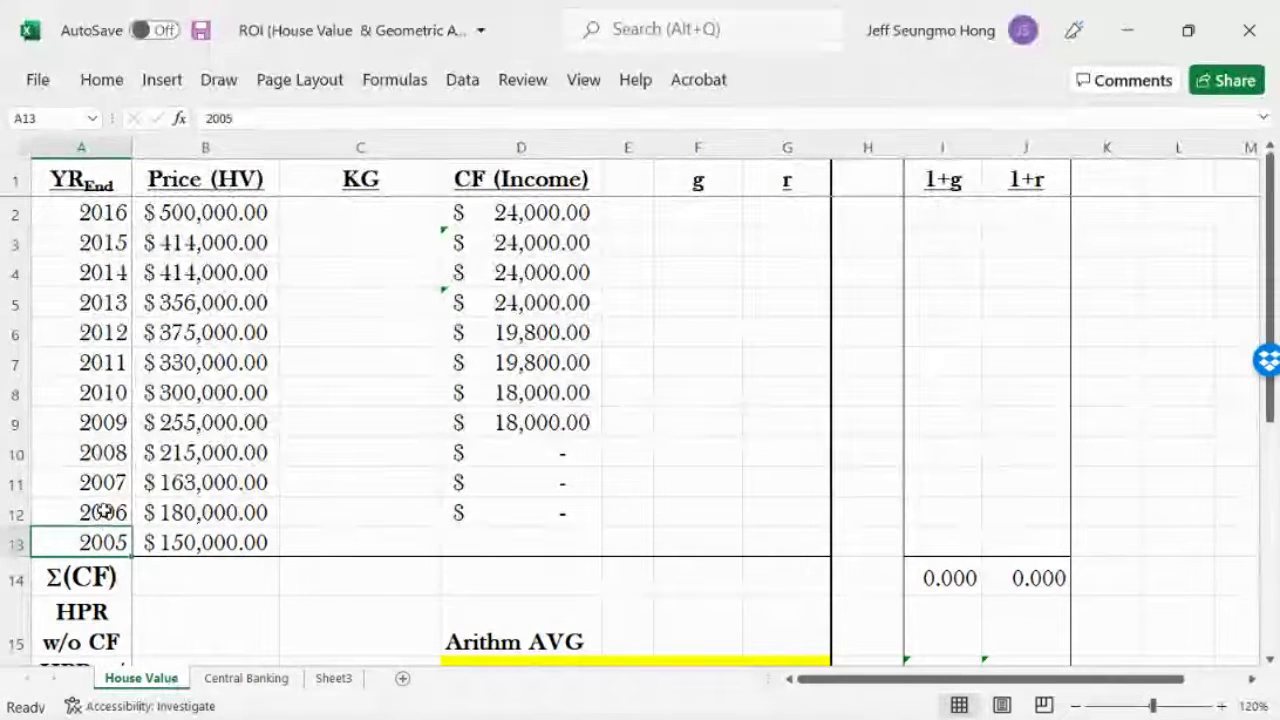
left_click_drag(100, 514, 103, 205)
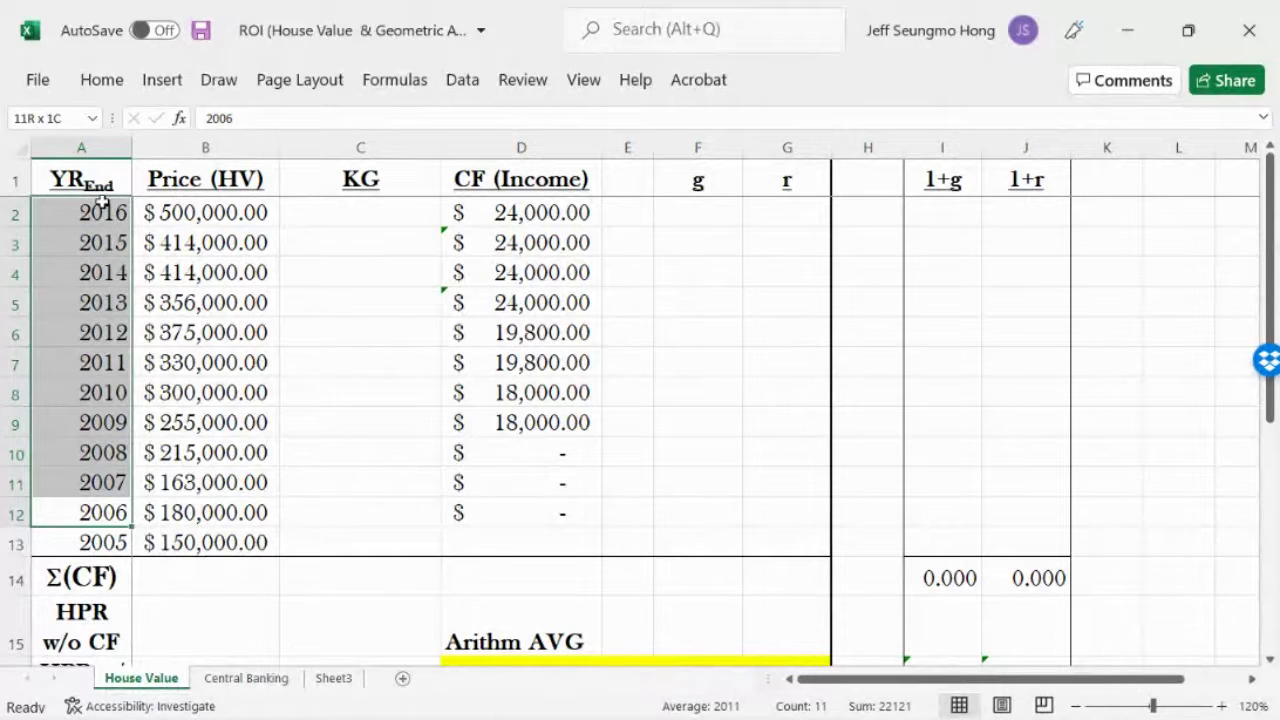
left_click_drag(103, 205, 103, 185)
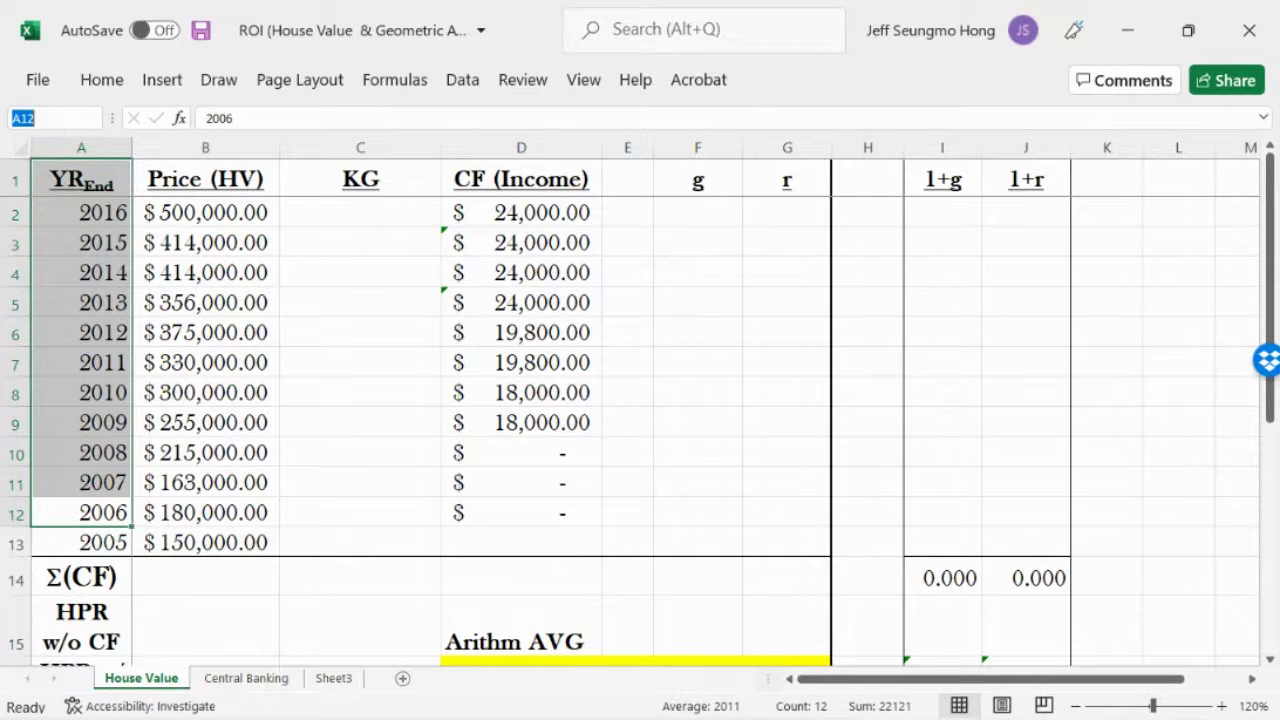
left_click(297, 364)
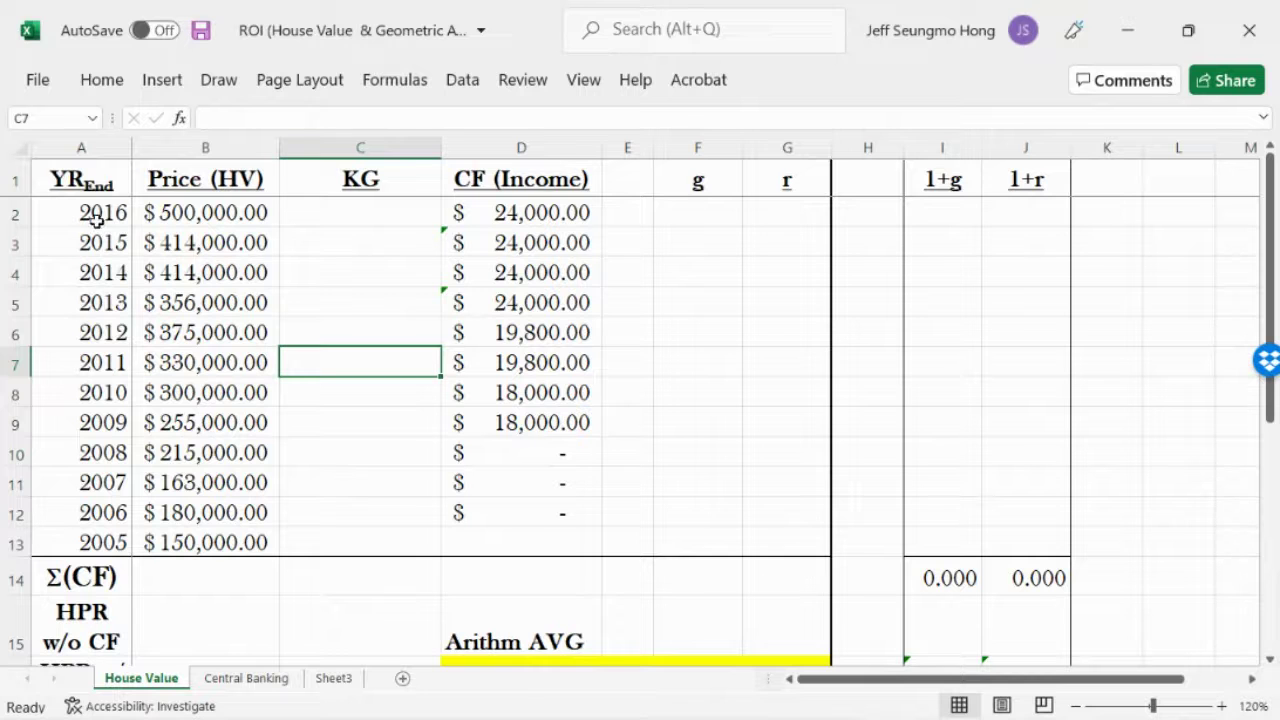
left_click_drag(88, 208, 110, 502)
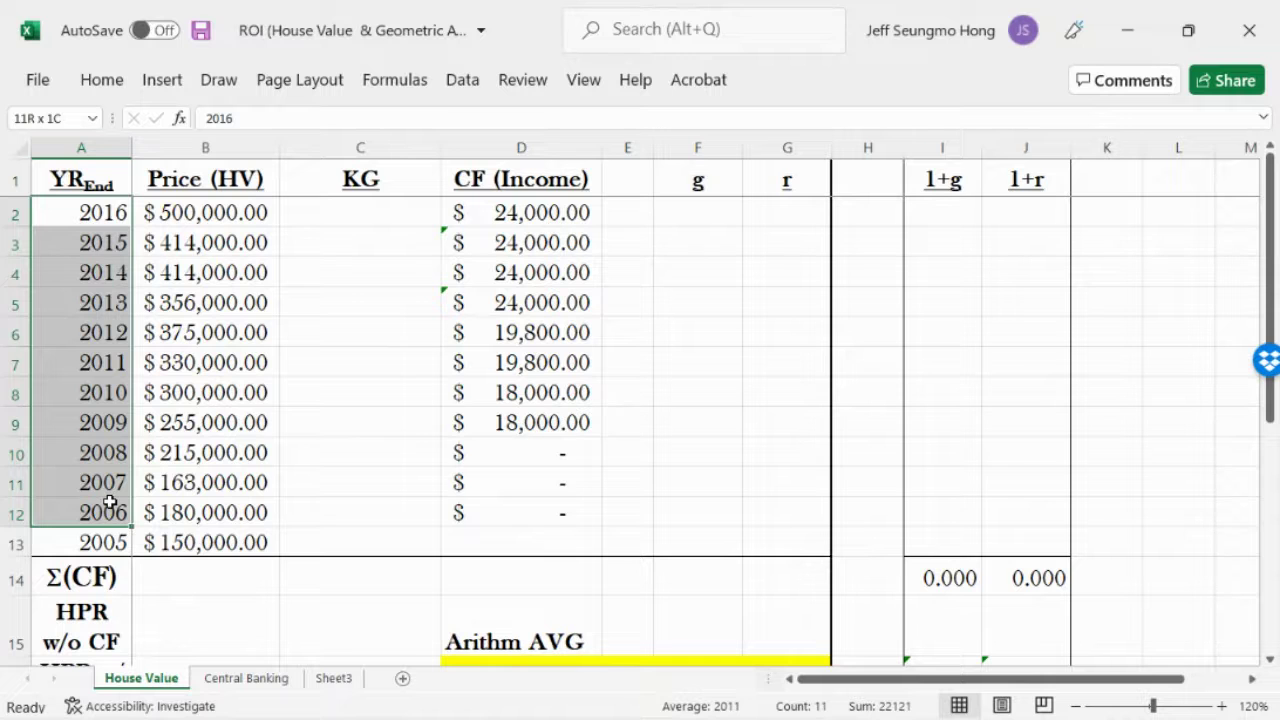
left_click_drag(110, 502, 110, 505)
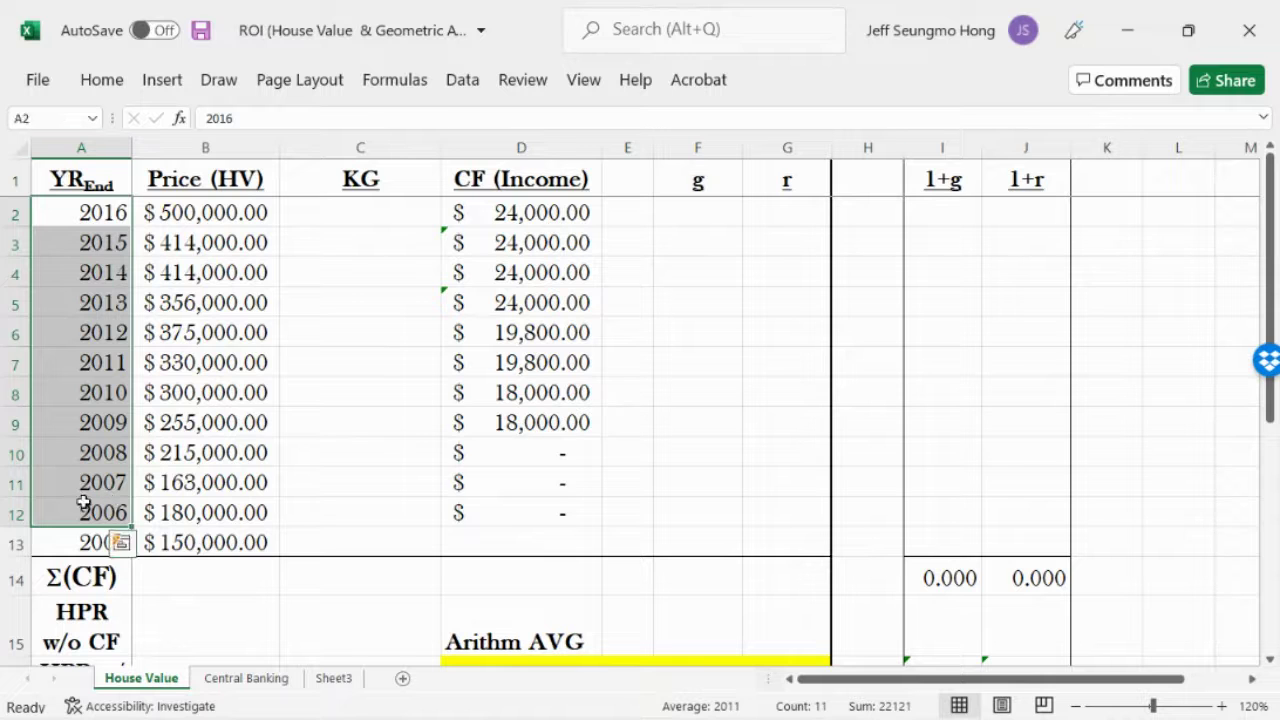
left_click(69, 119)
left_click(66, 207)
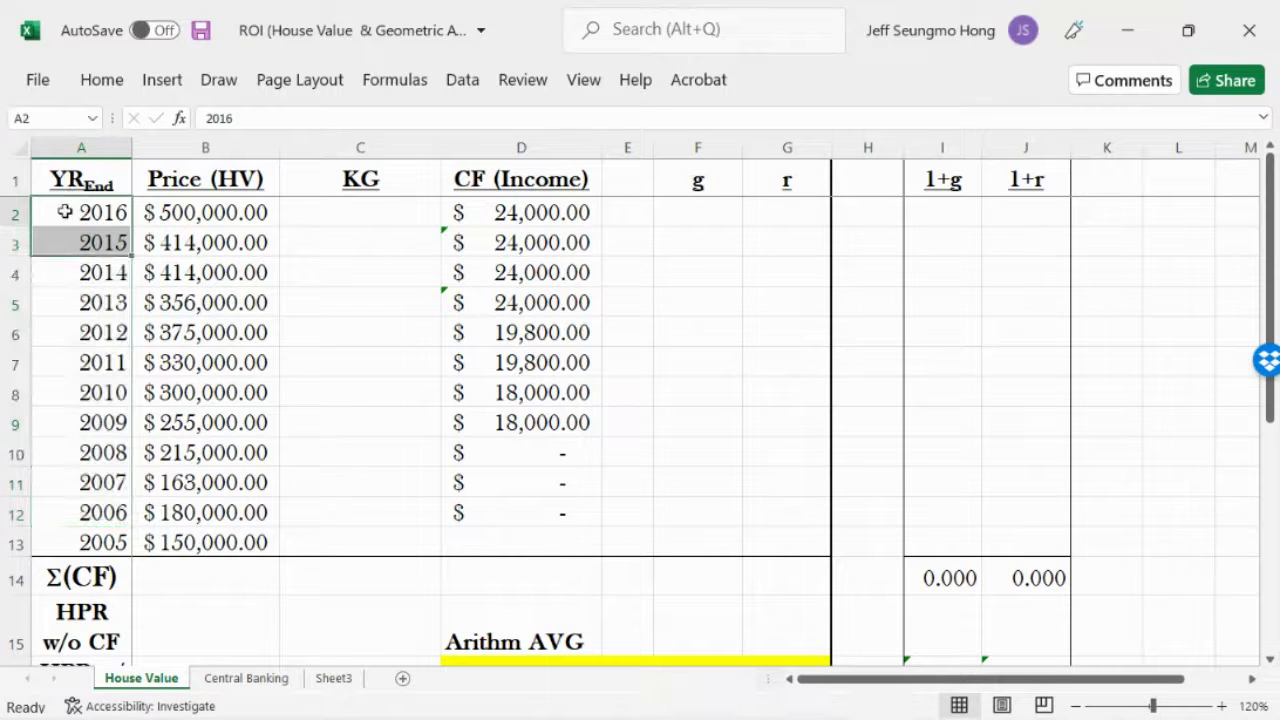
left_click_drag(64, 203, 79, 512)
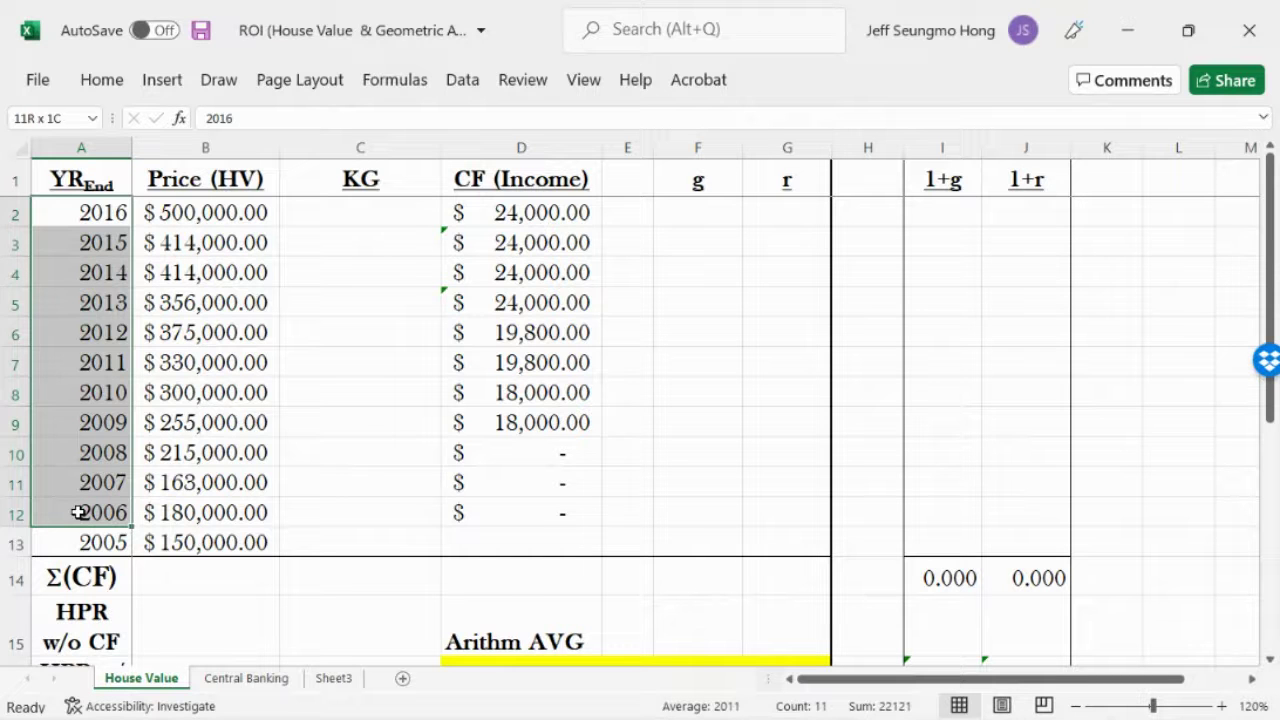
left_click(337, 457)
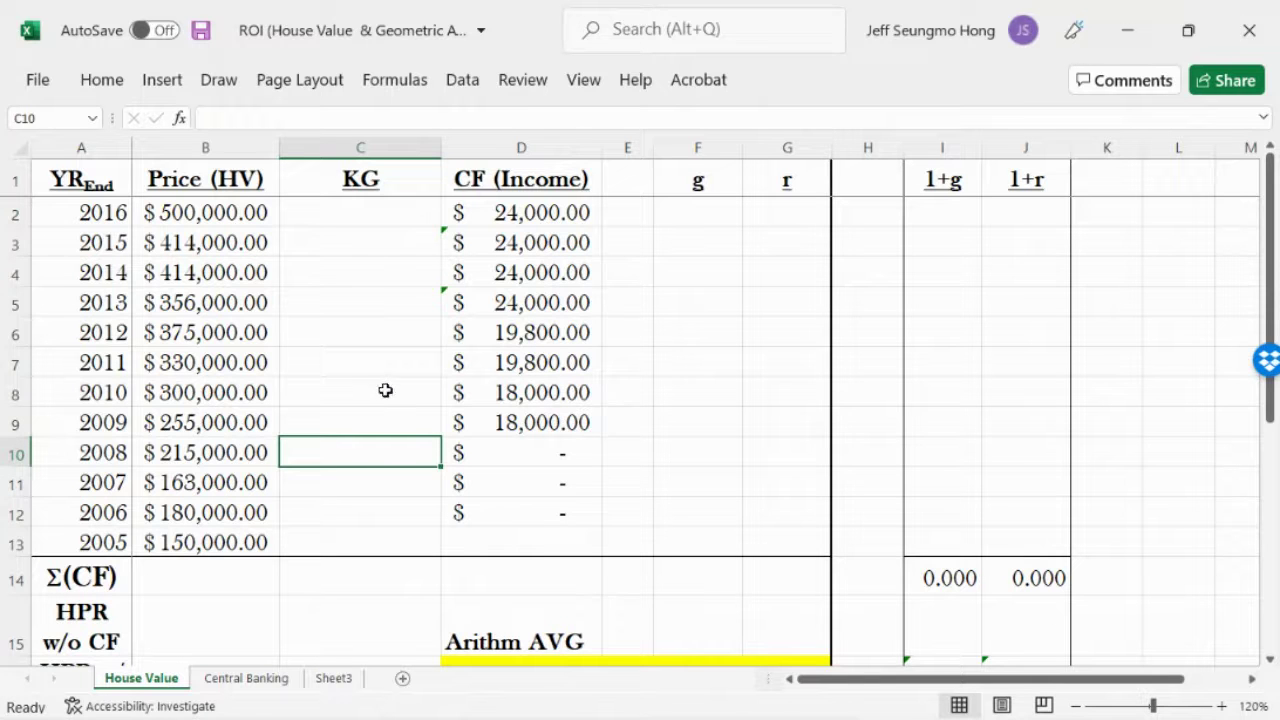
Select cell B14 in the Σ(CF) row and consult the HPR formula on page 2 of ROI.pdf in Adobe Acrobat
left_click(260, 581)
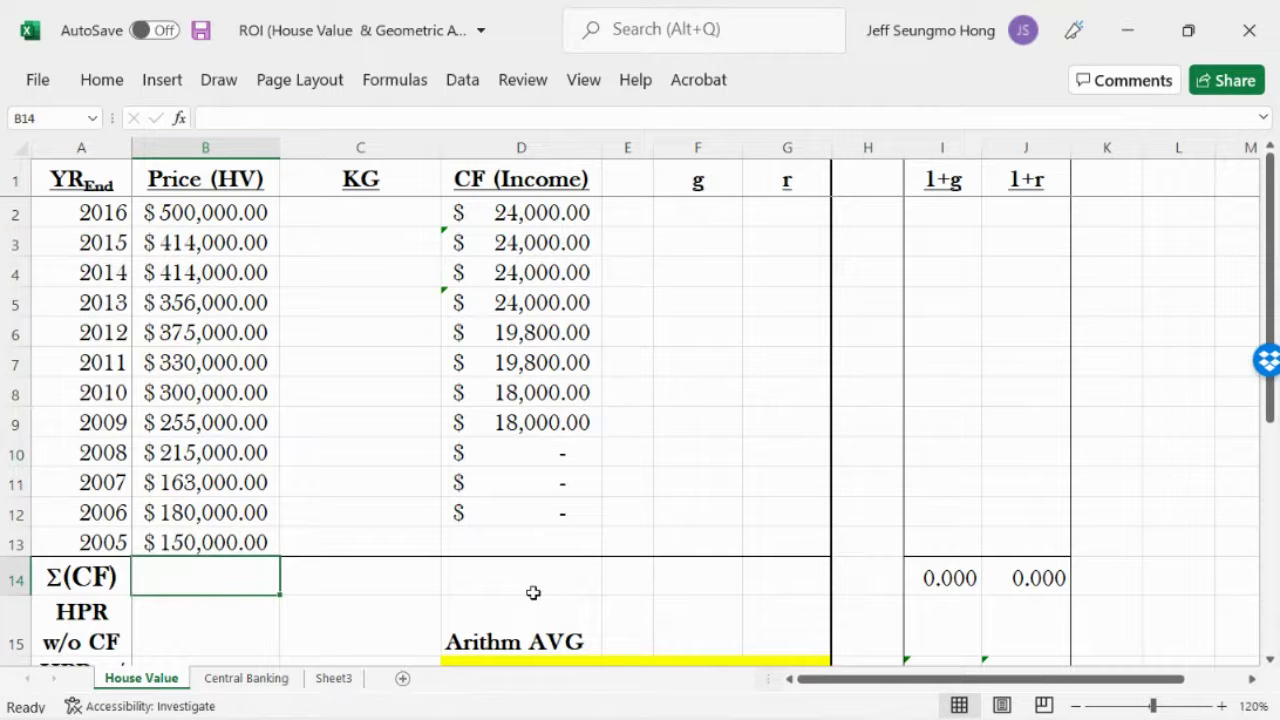
mouse_move(130, 712)
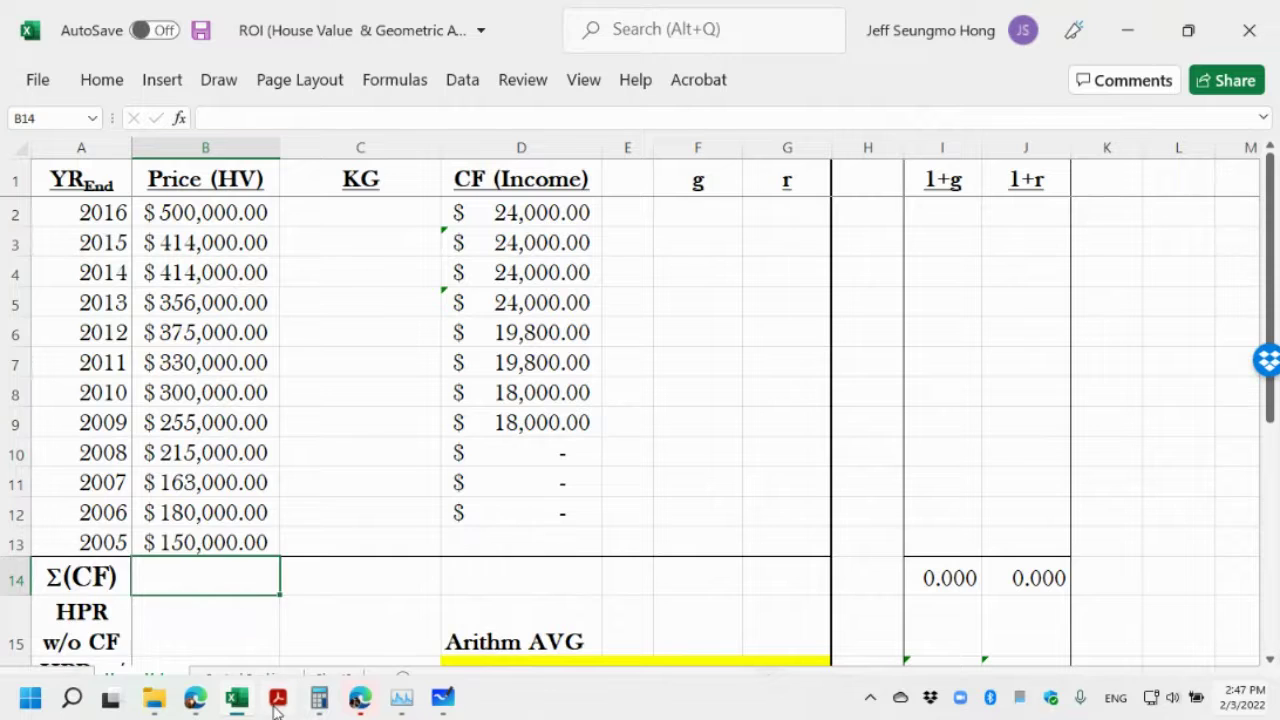
mouse_move(278, 698)
left_click(342, 622)
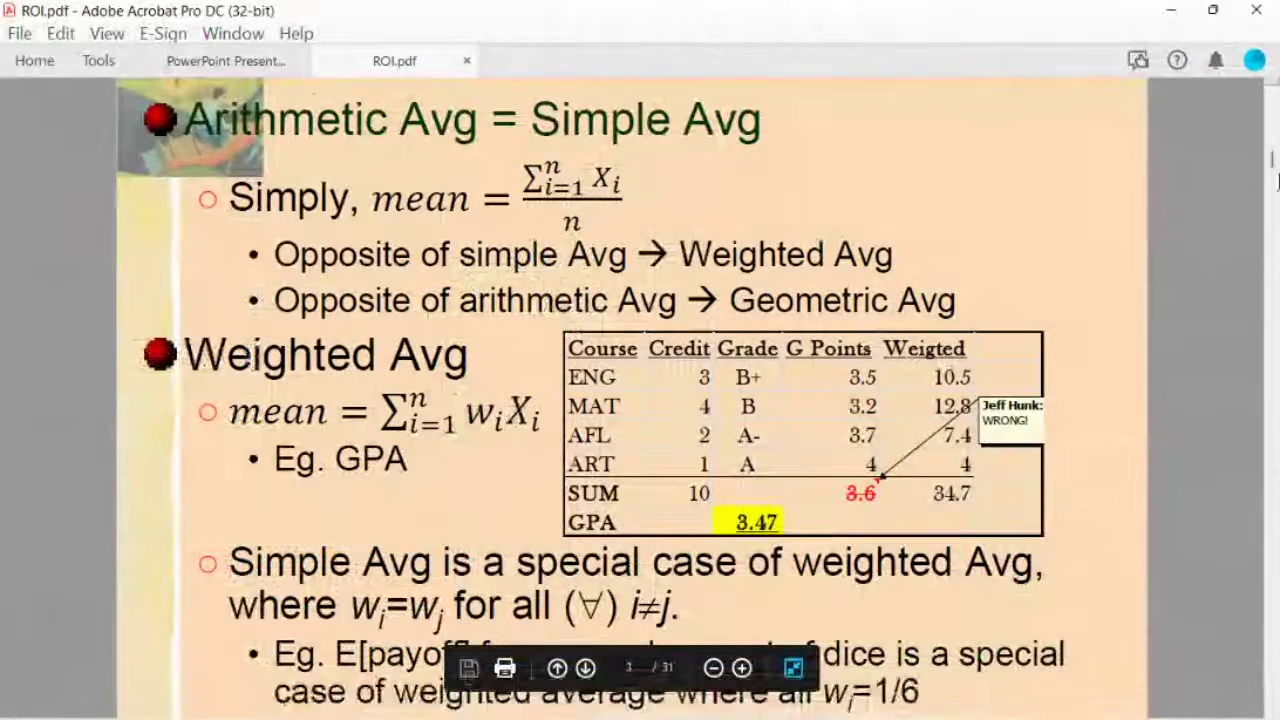
scroll(1276, 125, "up", 5)
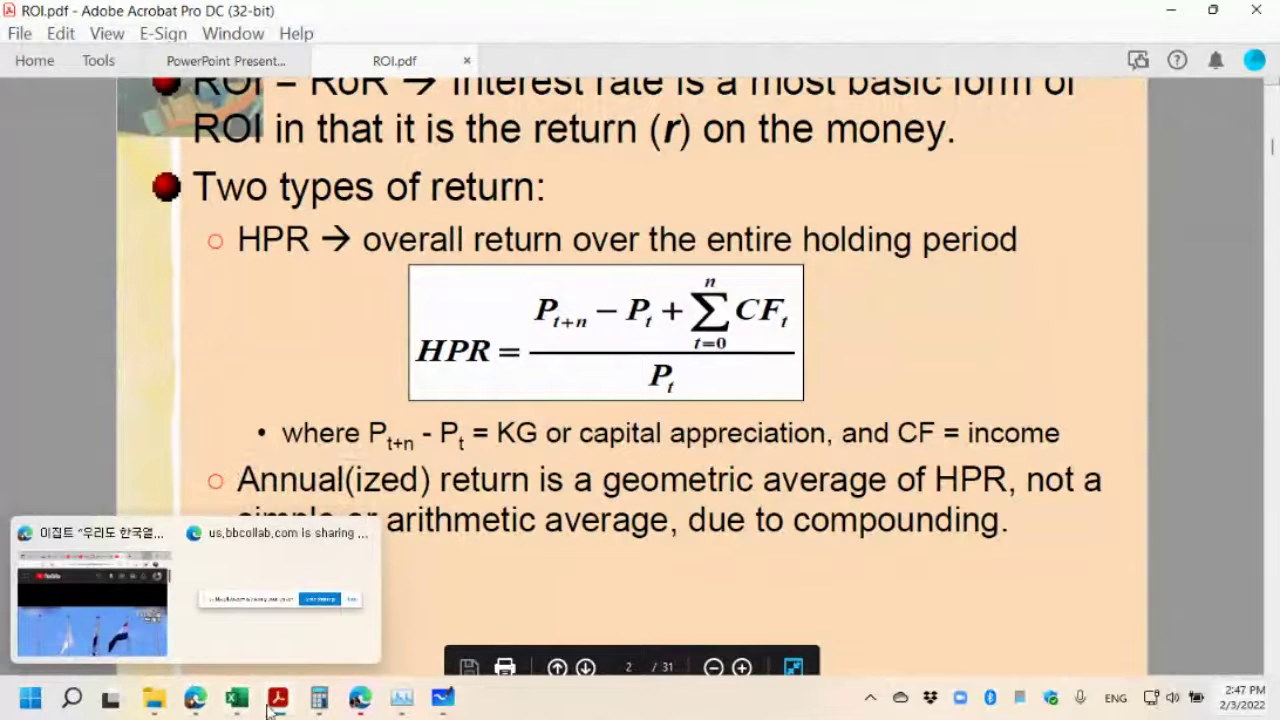
mouse_move(280, 705)
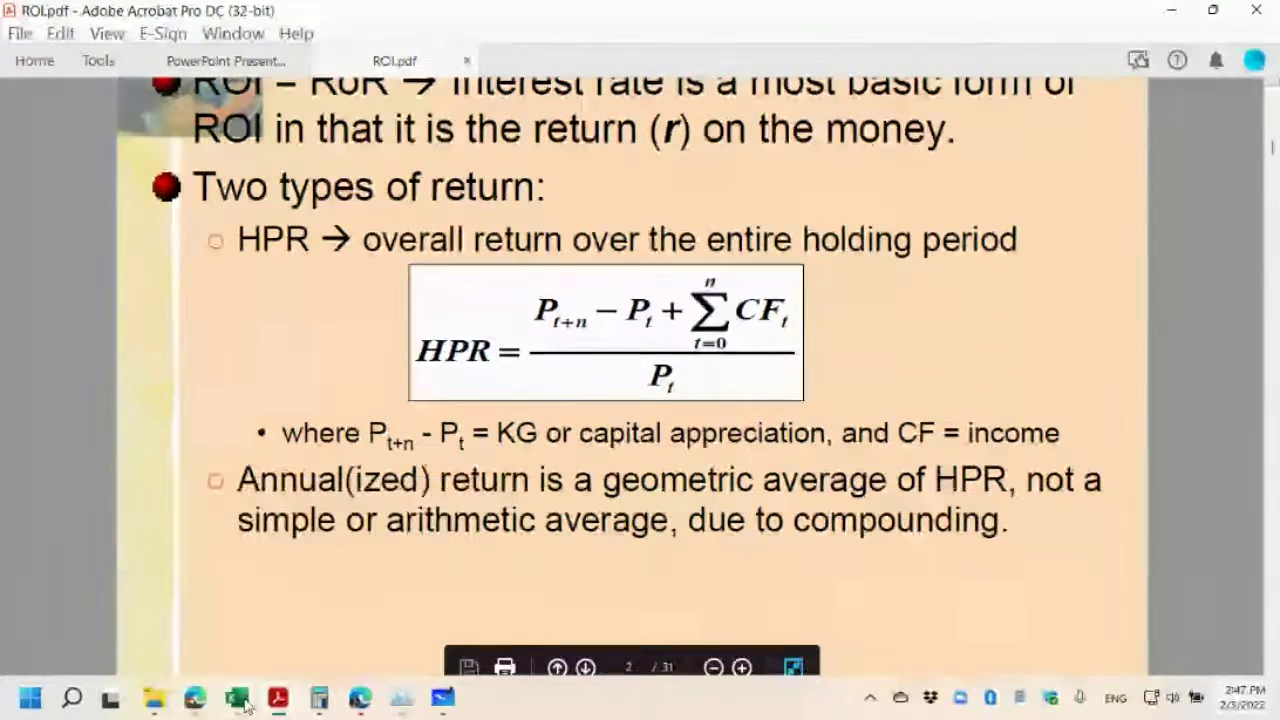
Return to Excel and enter =B2-B13 in B14 to compute the total capital gain from 2005 to 2016
left_click(236, 697)
type("=")
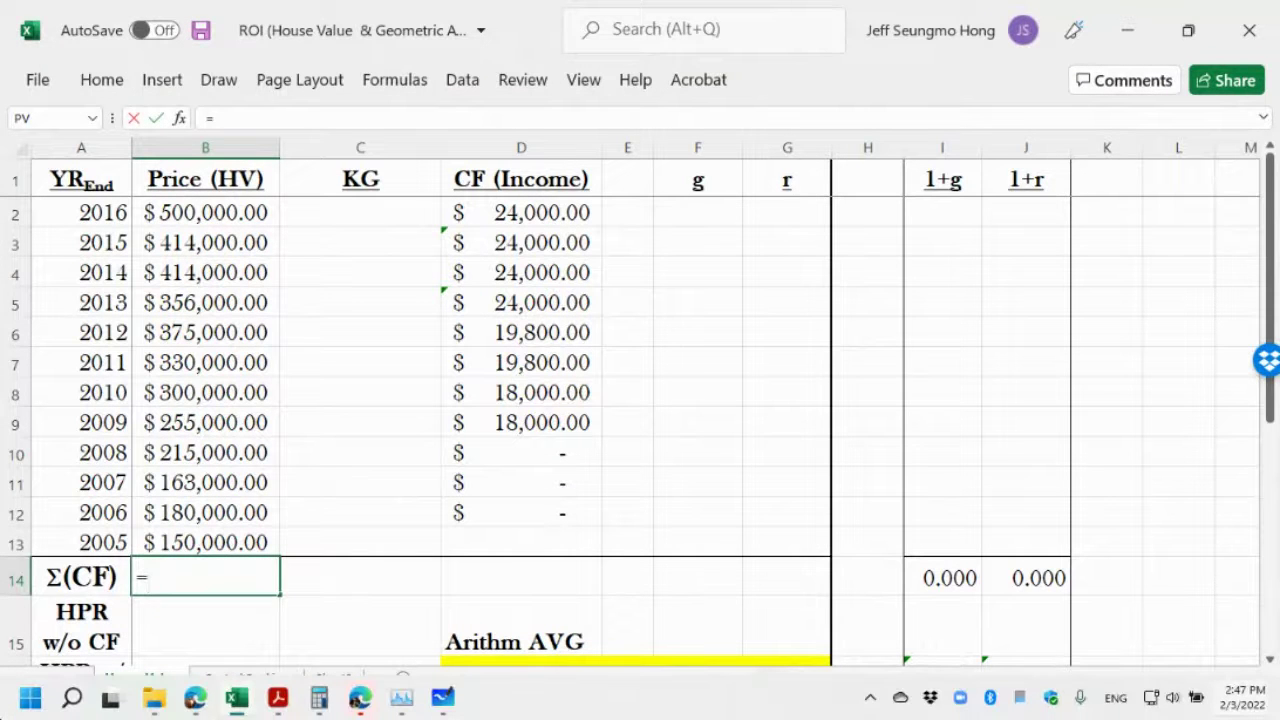
left_click(203, 210)
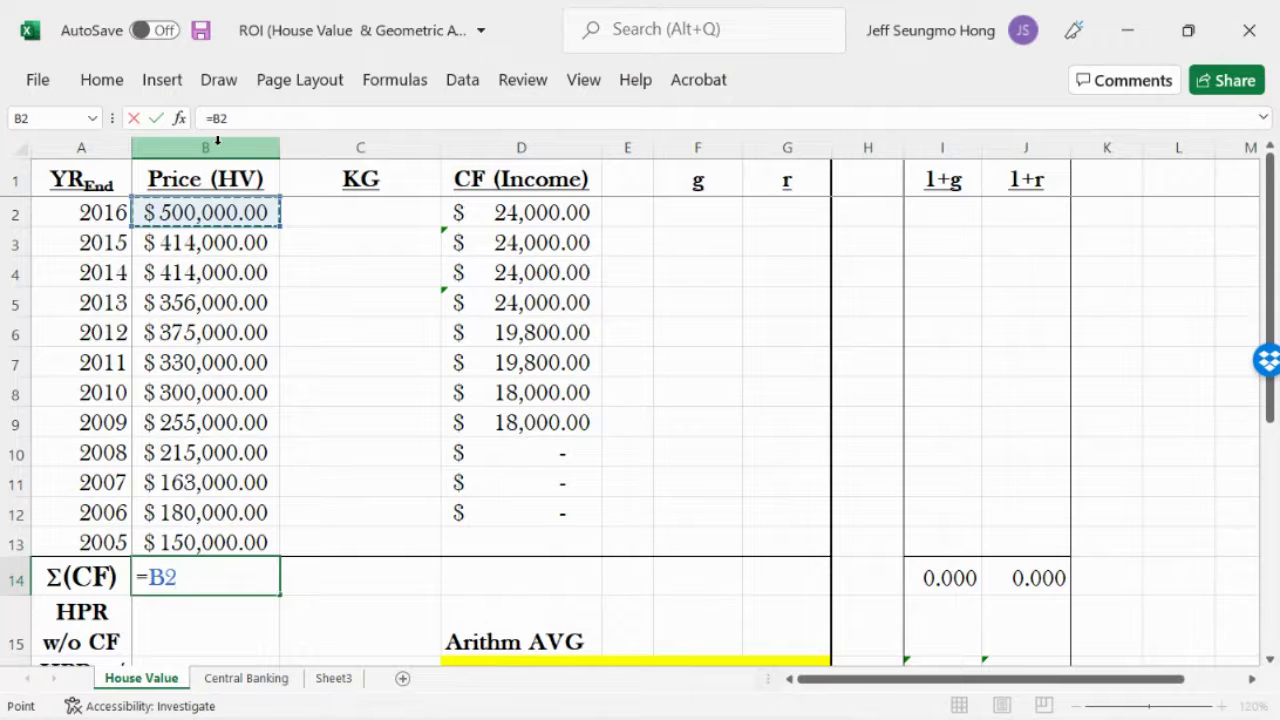
type("-")
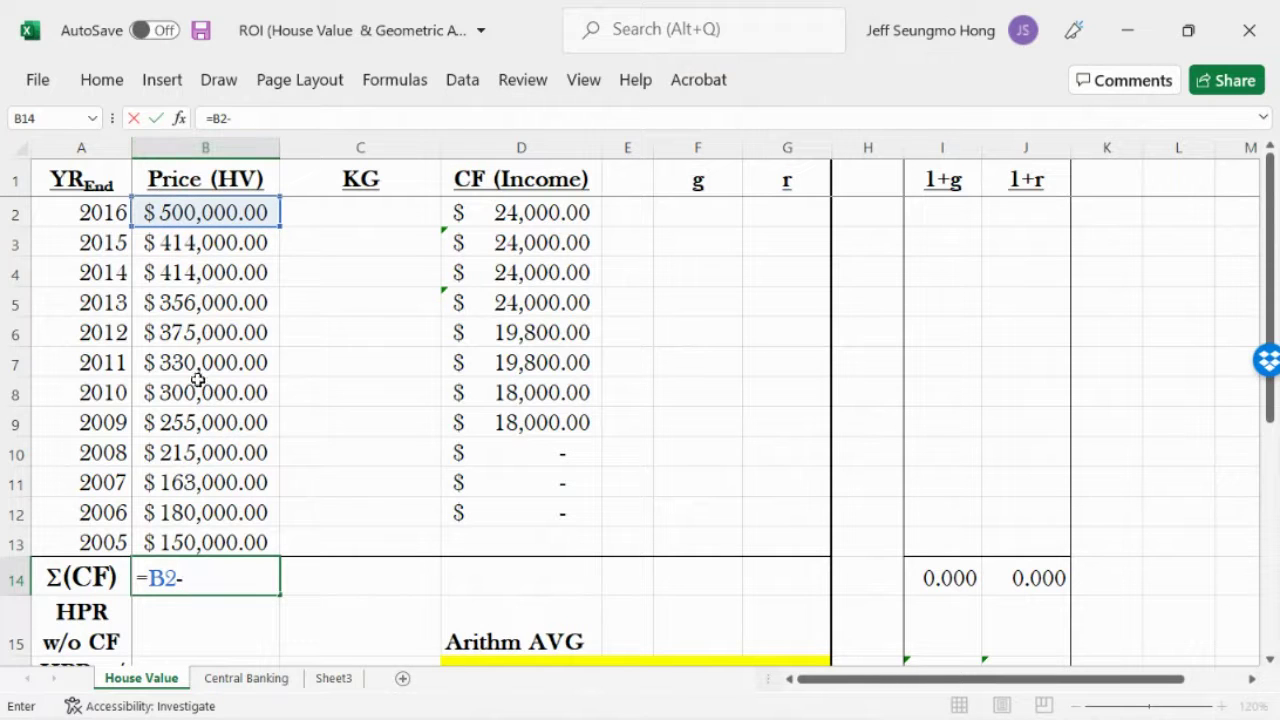
left_click(236, 538)
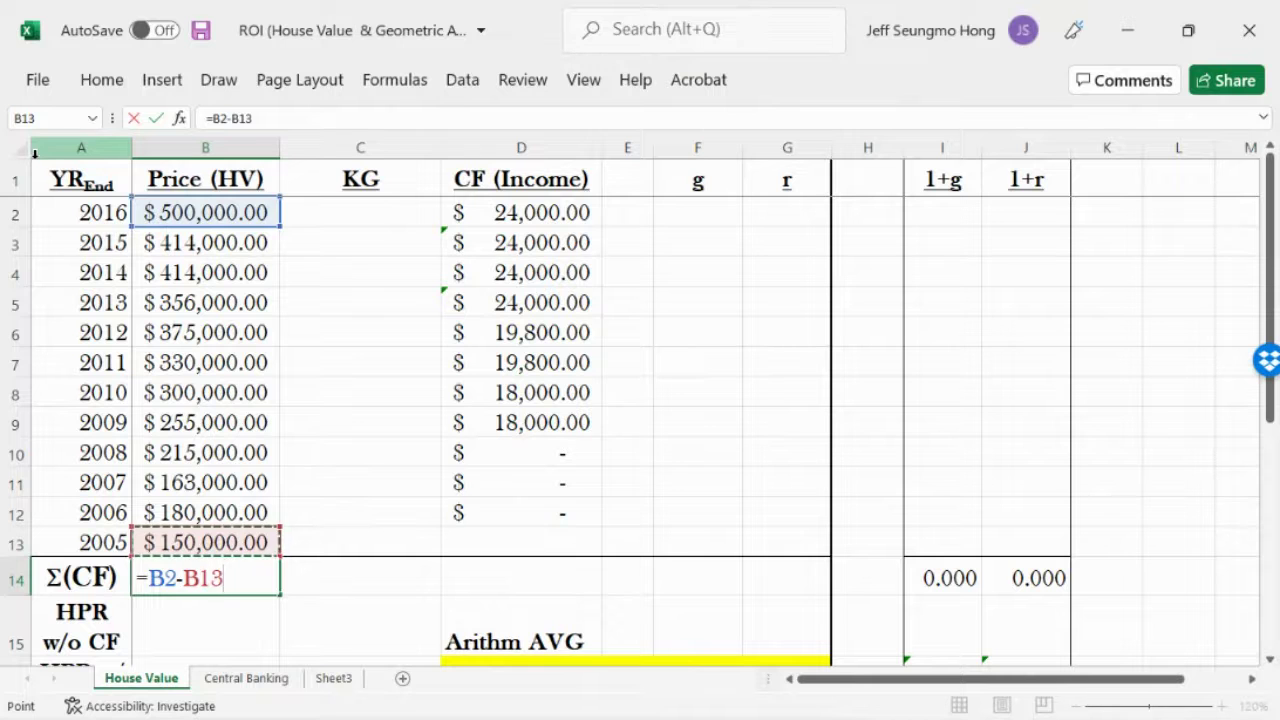
left_click(155, 118)
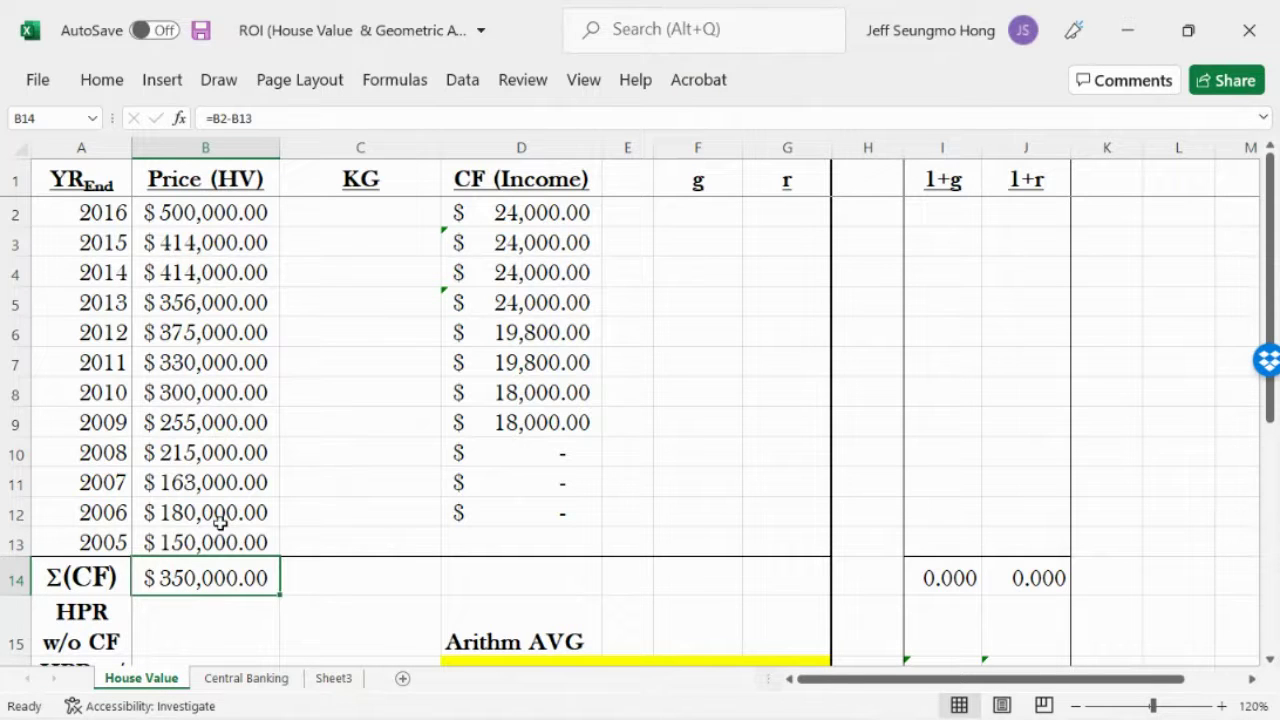
Enter =B2-B3 in C2 to compute the 2016 capital gain in the KG column
left_click(322, 213)
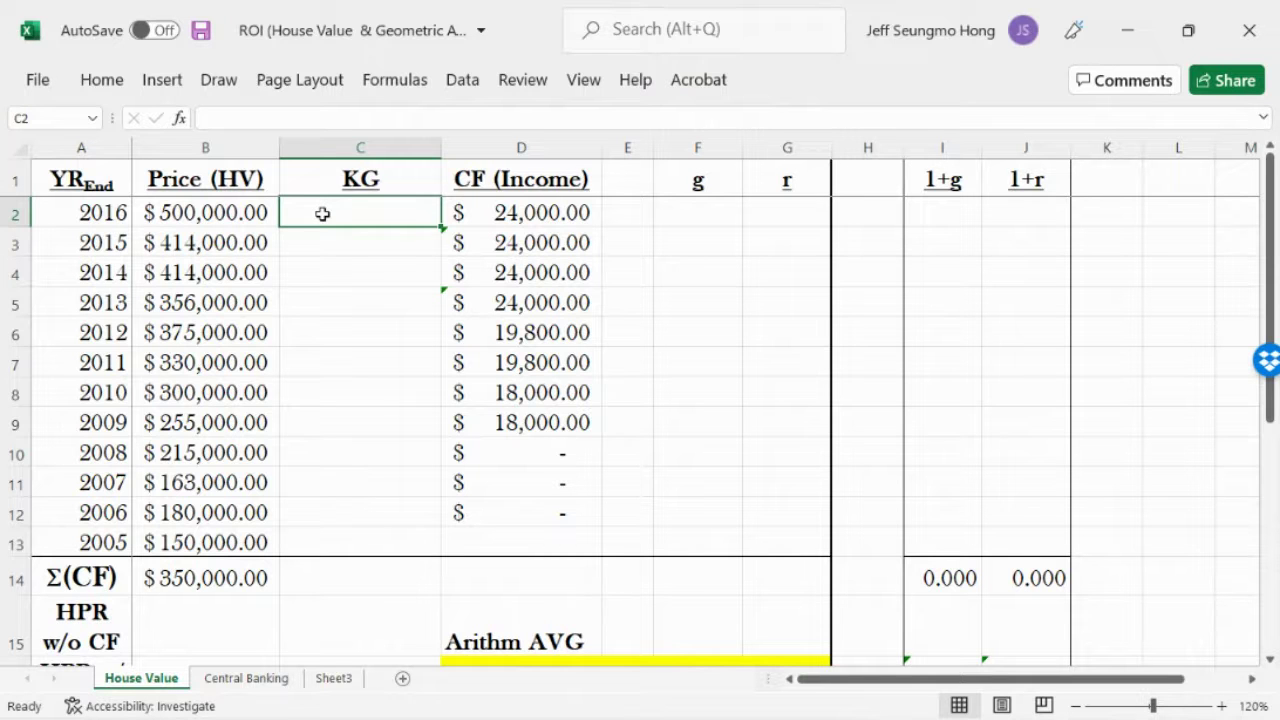
type("=")
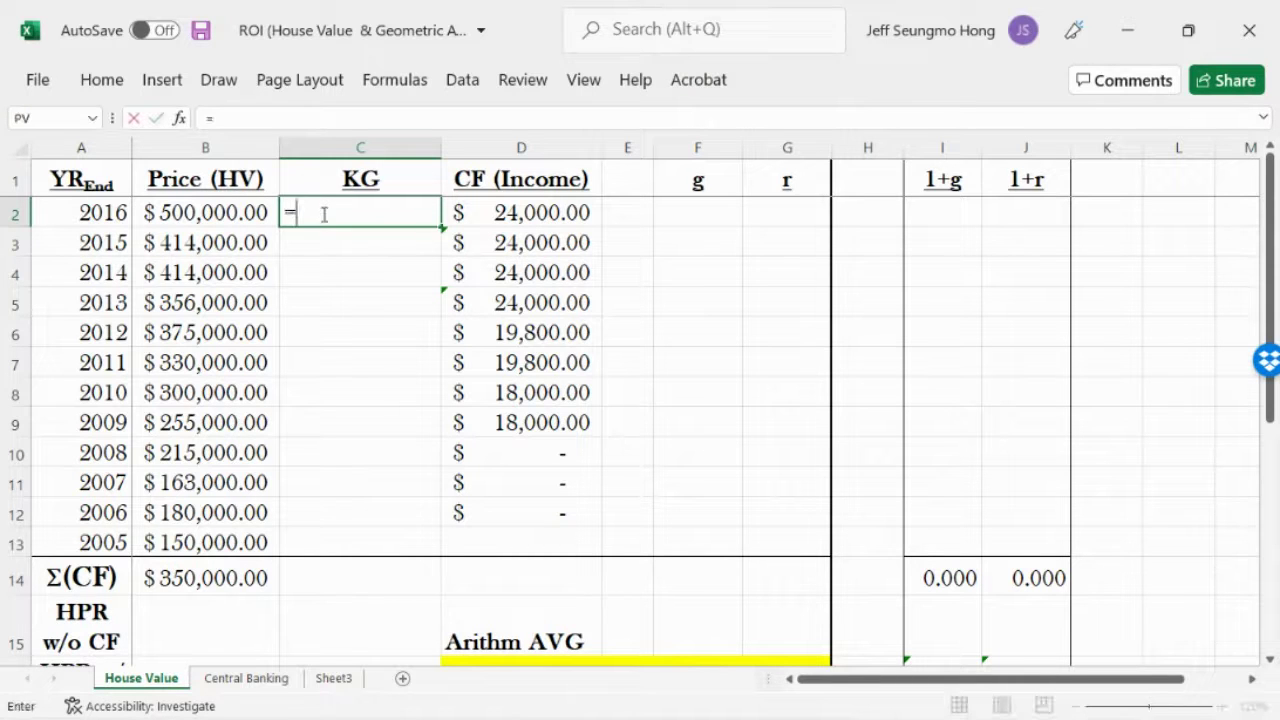
left_click(178, 210)
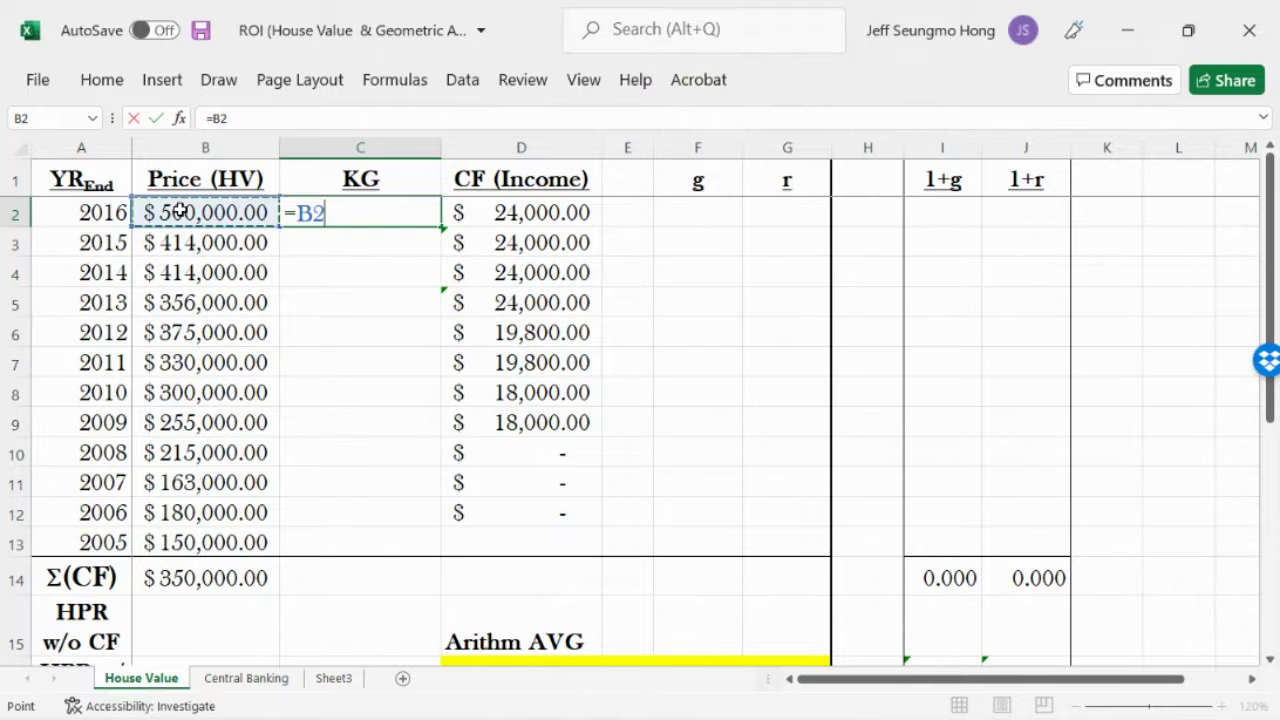
type("-")
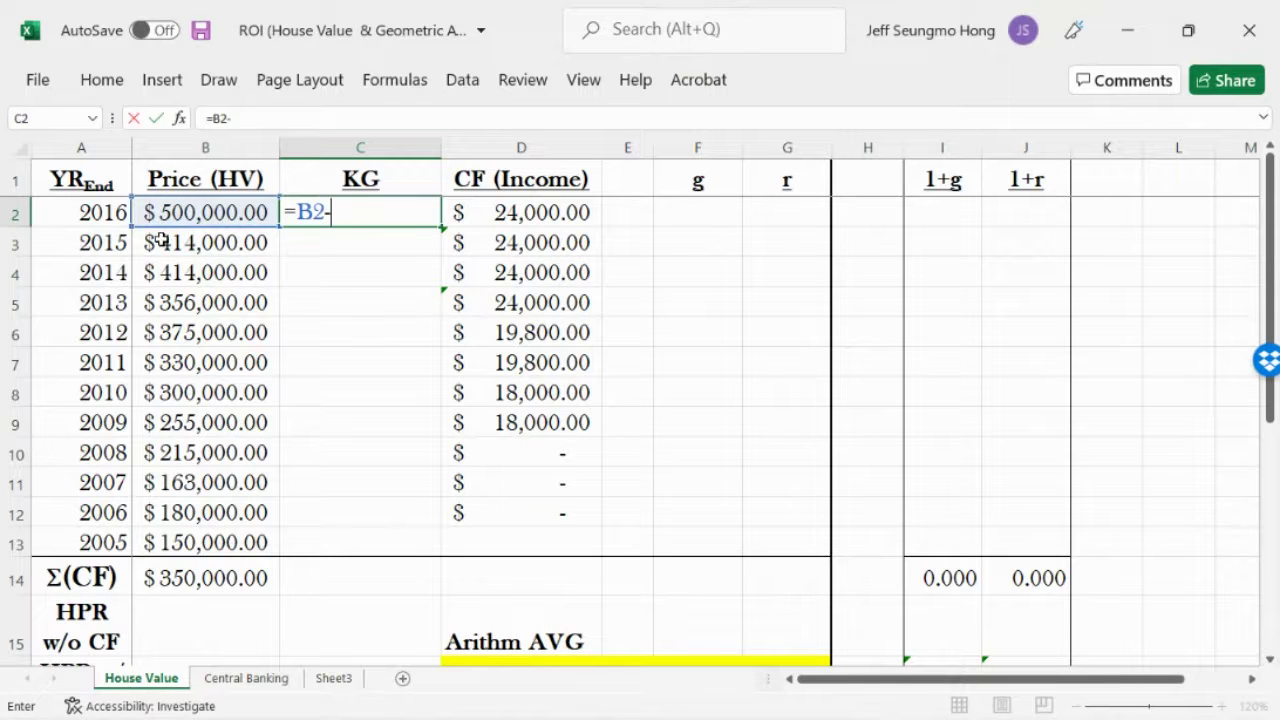
left_click(157, 242)
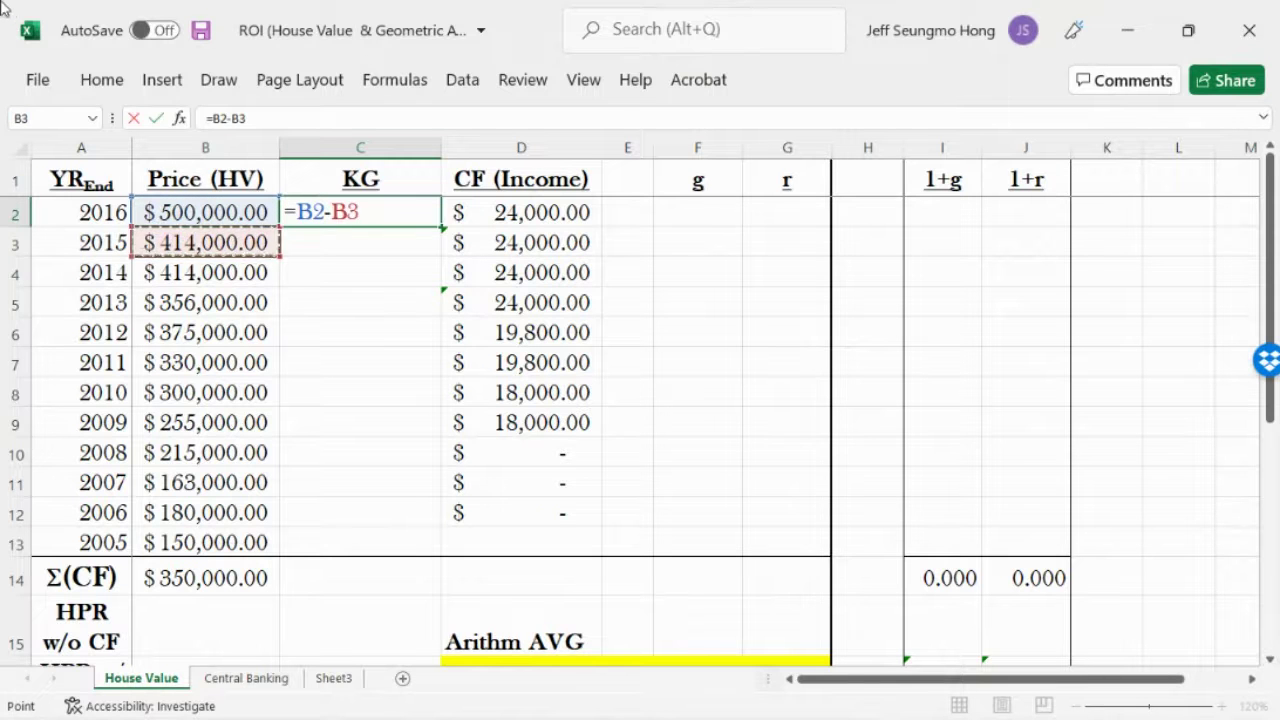
left_click(156, 118)
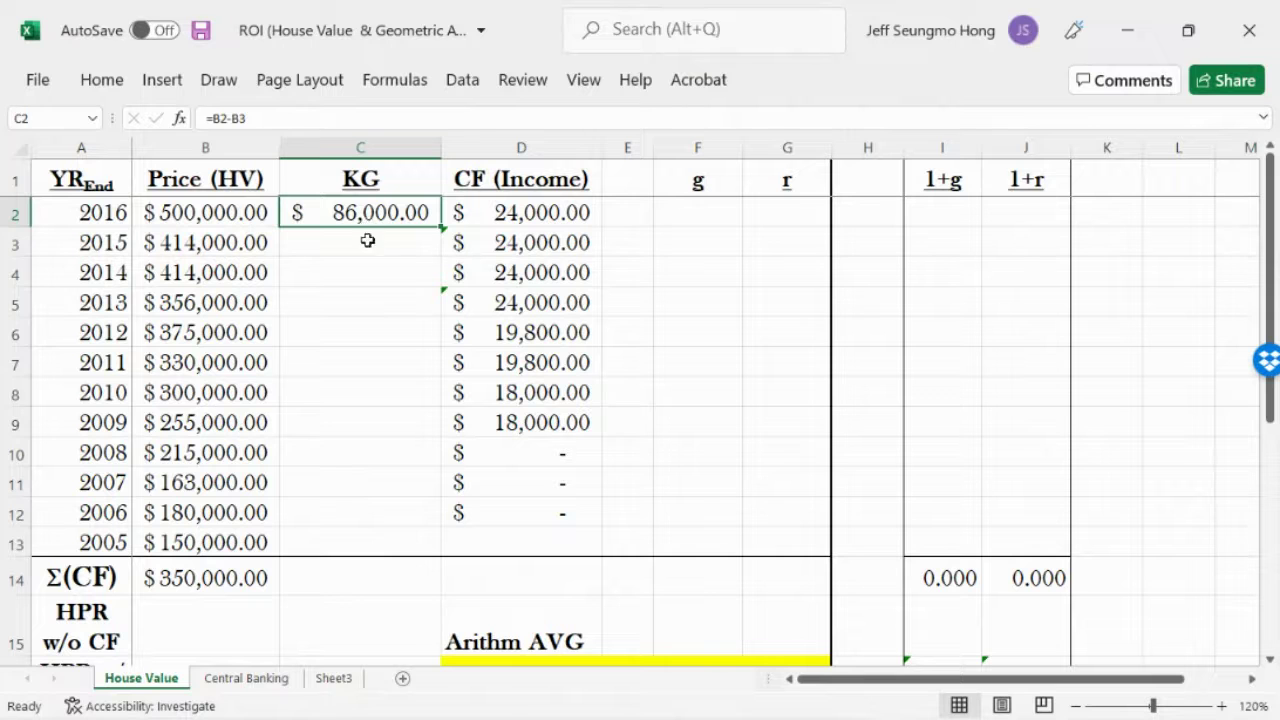
Examine the cell references in C2's capital gain formula, keeping the formula as it is
left_click(310, 243)
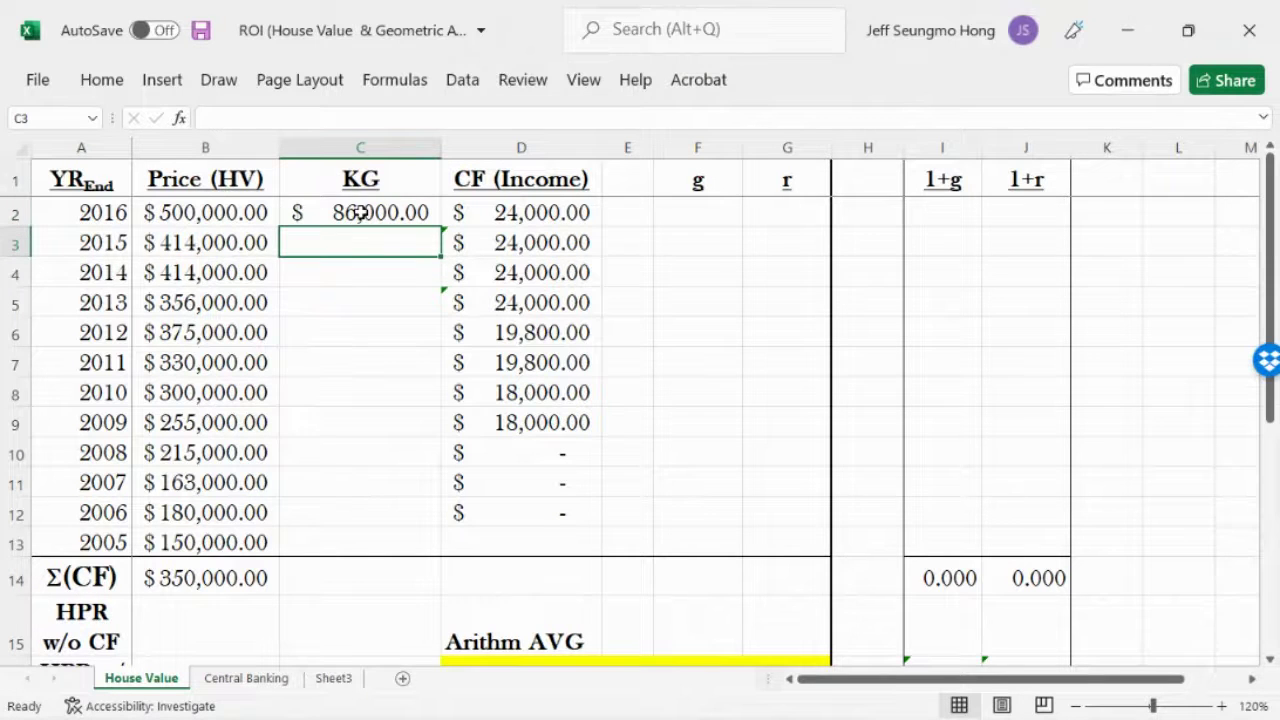
left_click(362, 213)
left_click(310, 234)
double_click(332, 212)
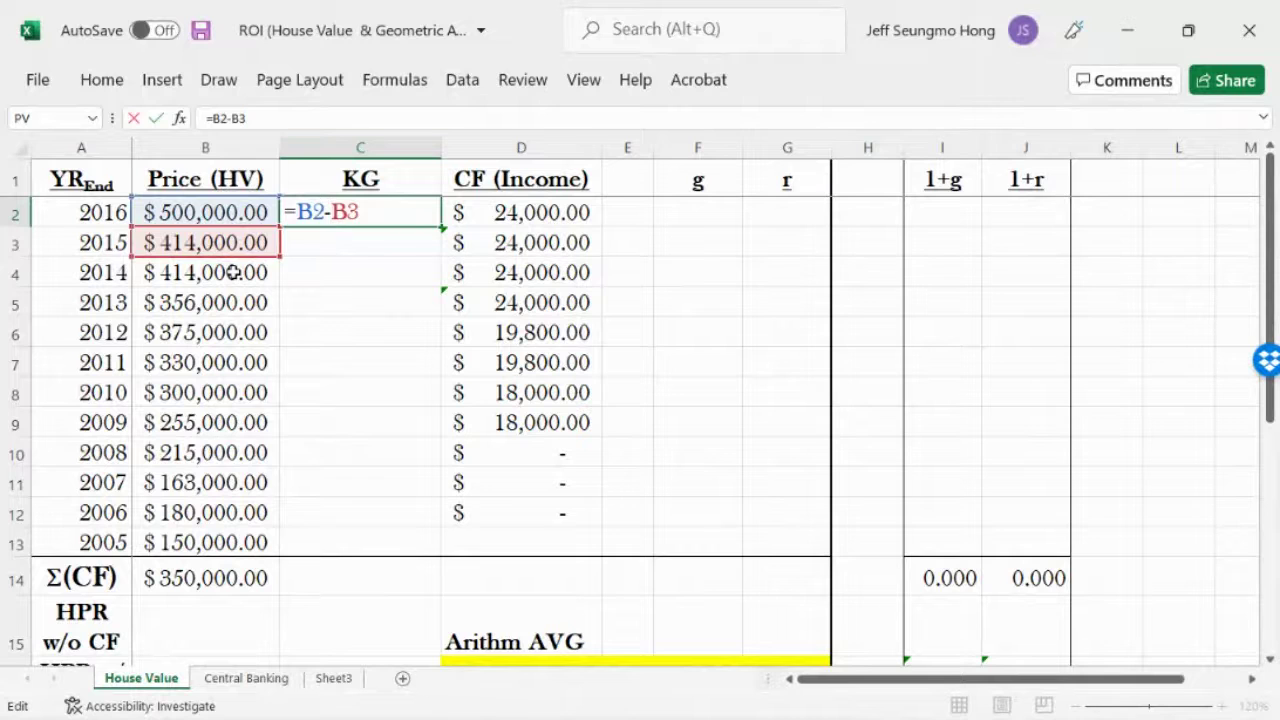
left_click(156, 118)
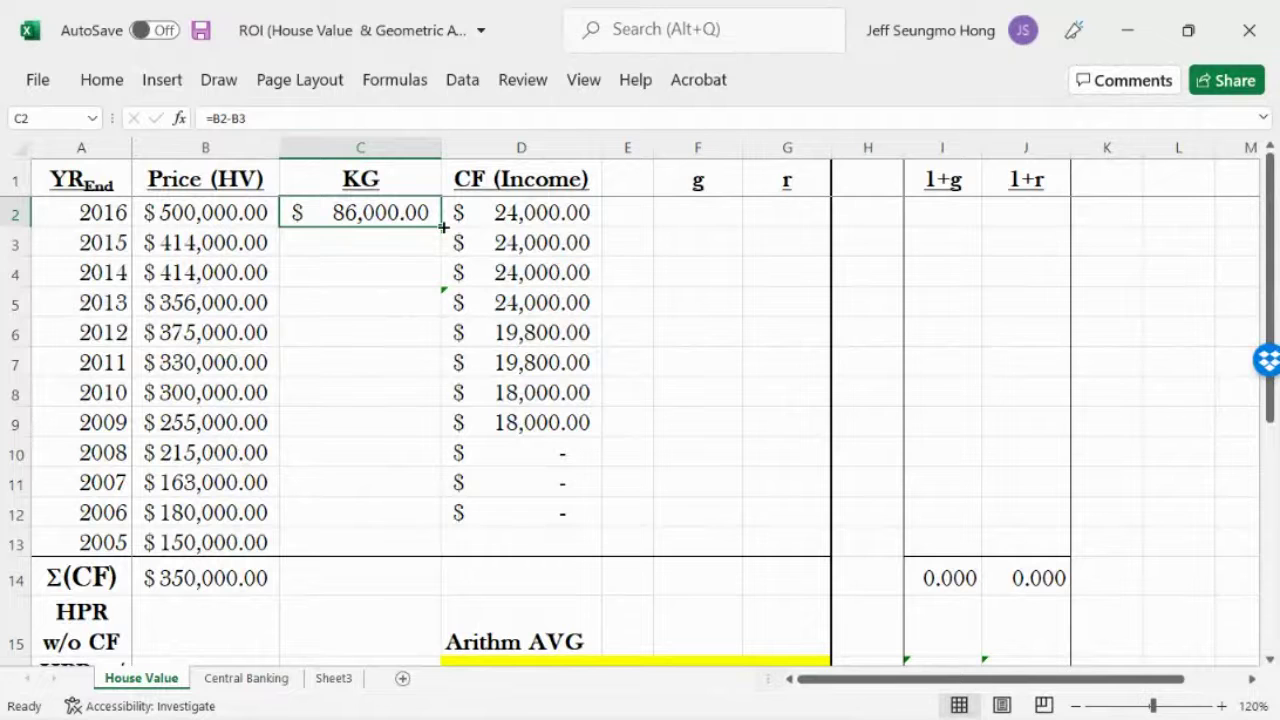
Try filling the C2 formula down through C12, review the references in C2, and undo the fill
left_click_drag(443, 228, 447, 520)
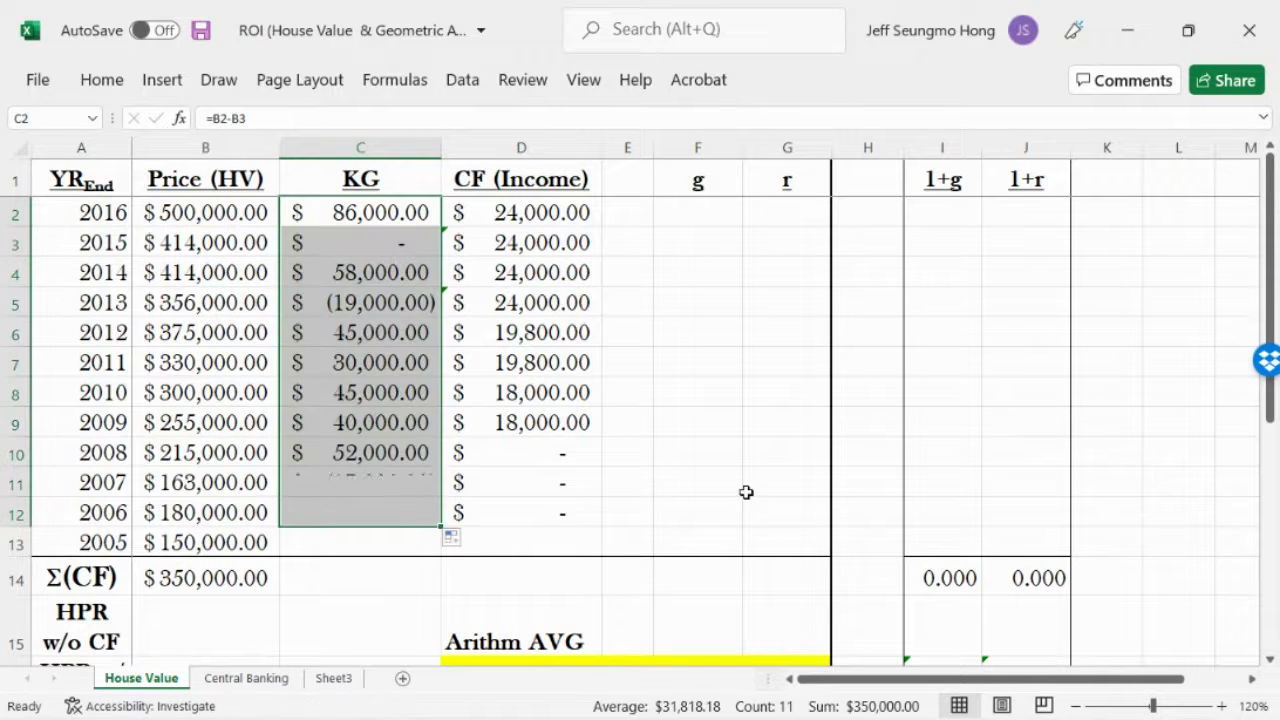
left_click(381, 212)
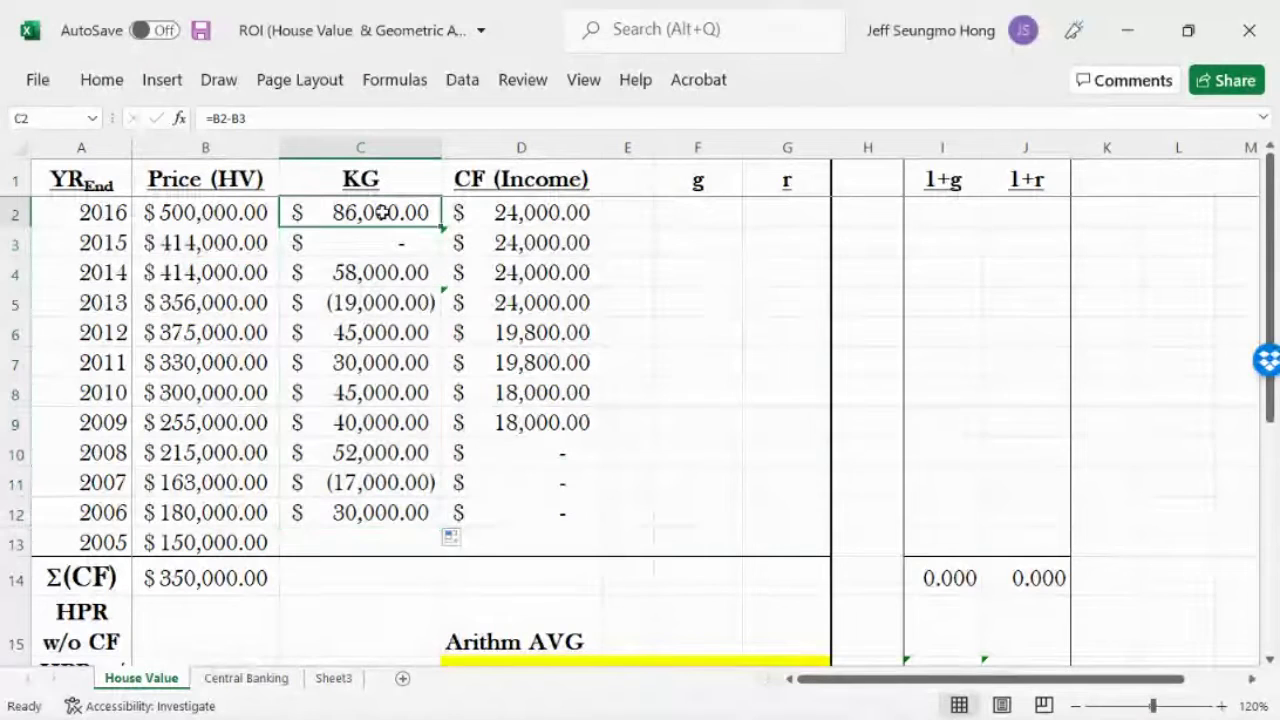
double_click(383, 212)
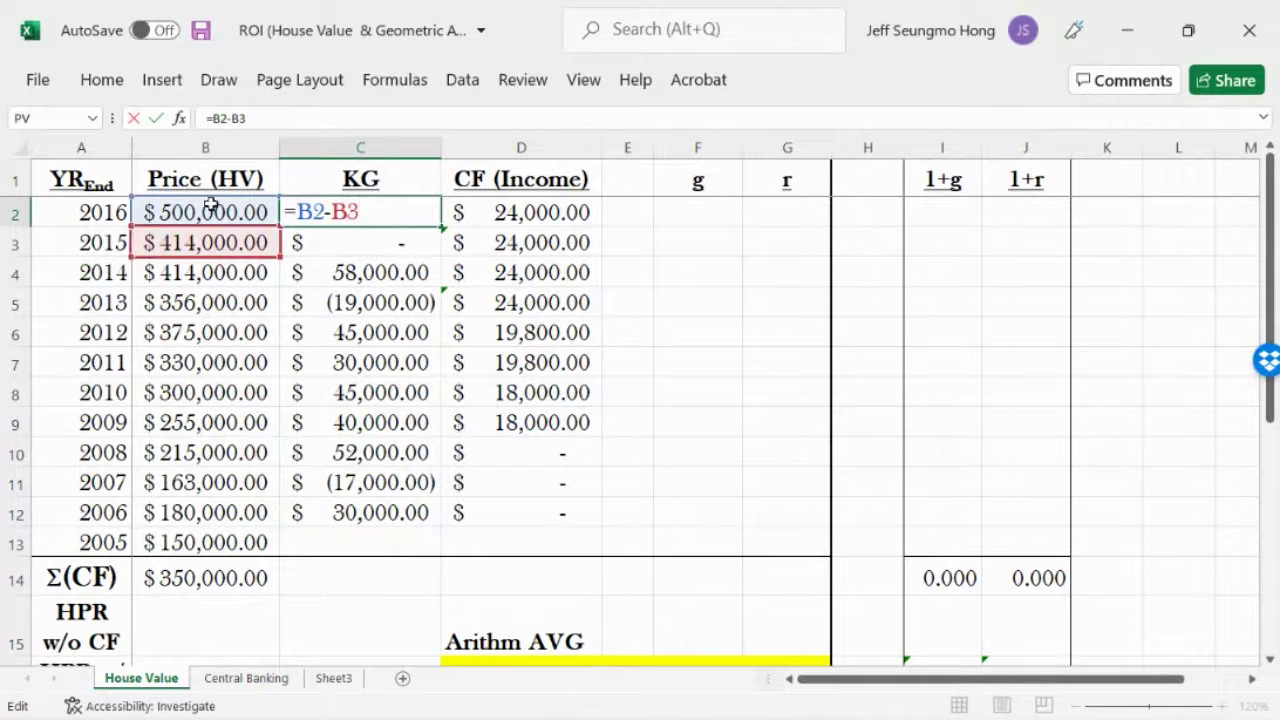
left_click(155, 118)
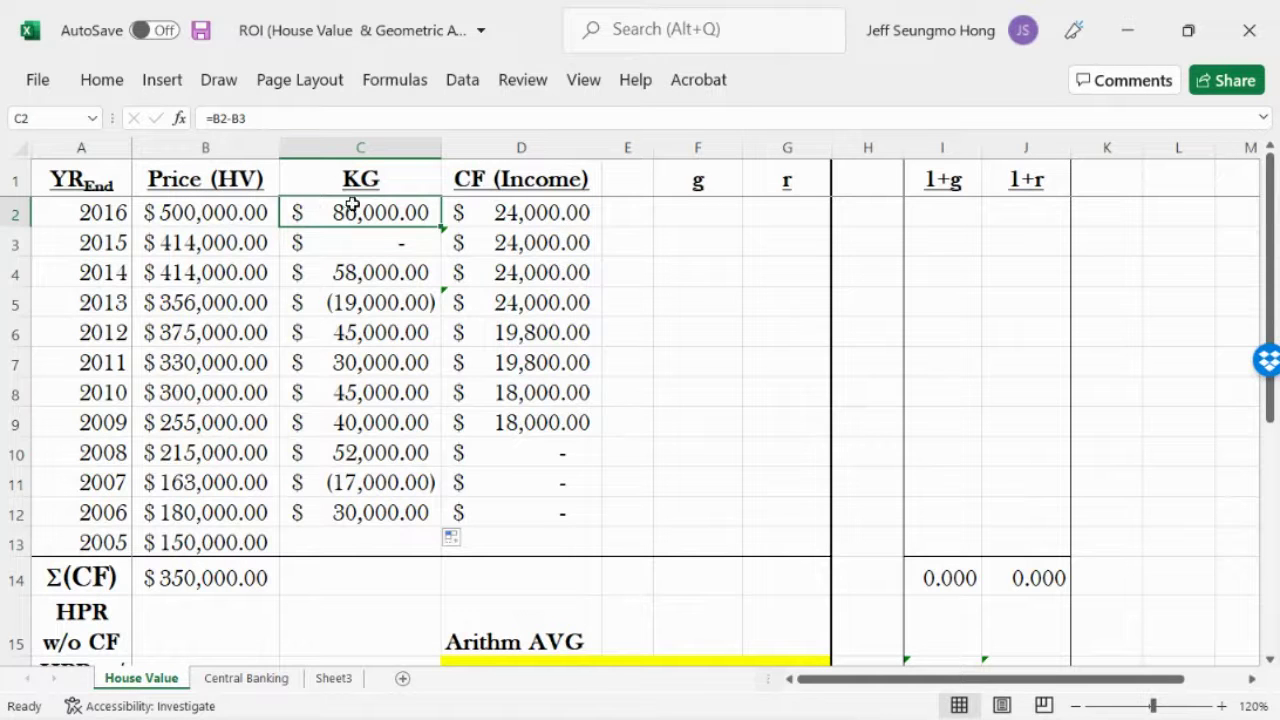
left_click(106, 86)
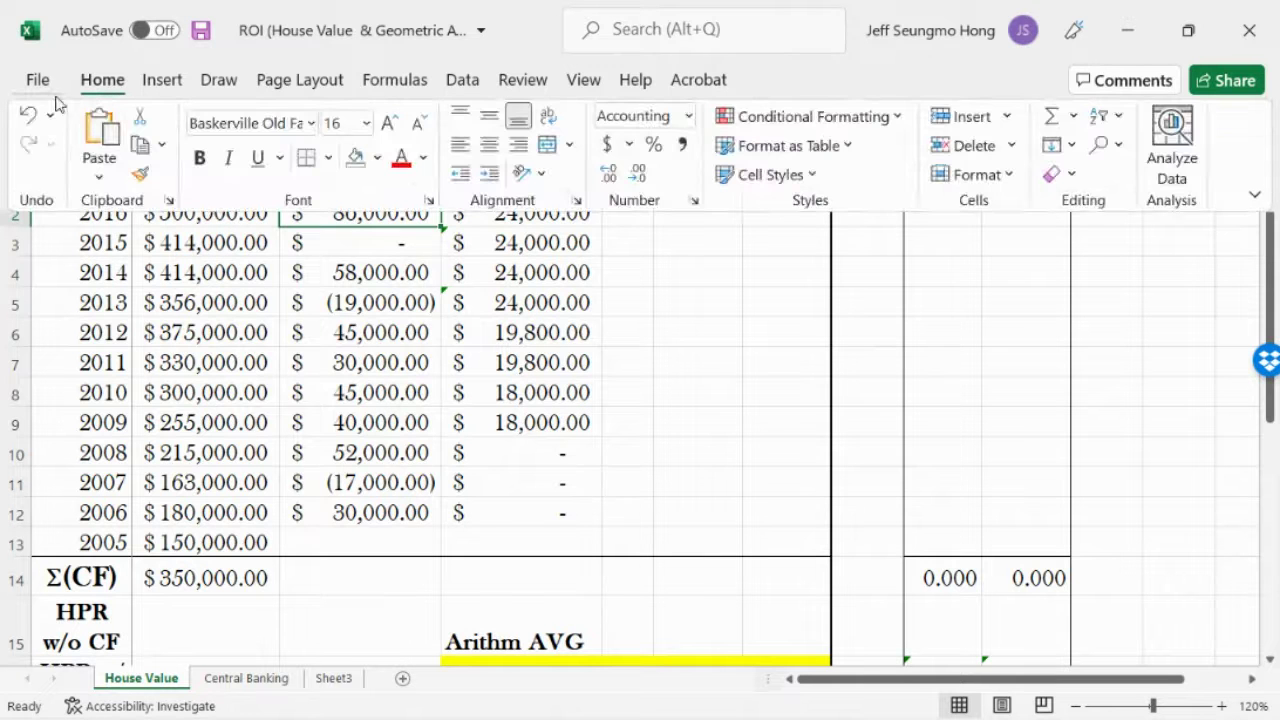
left_click(30, 115)
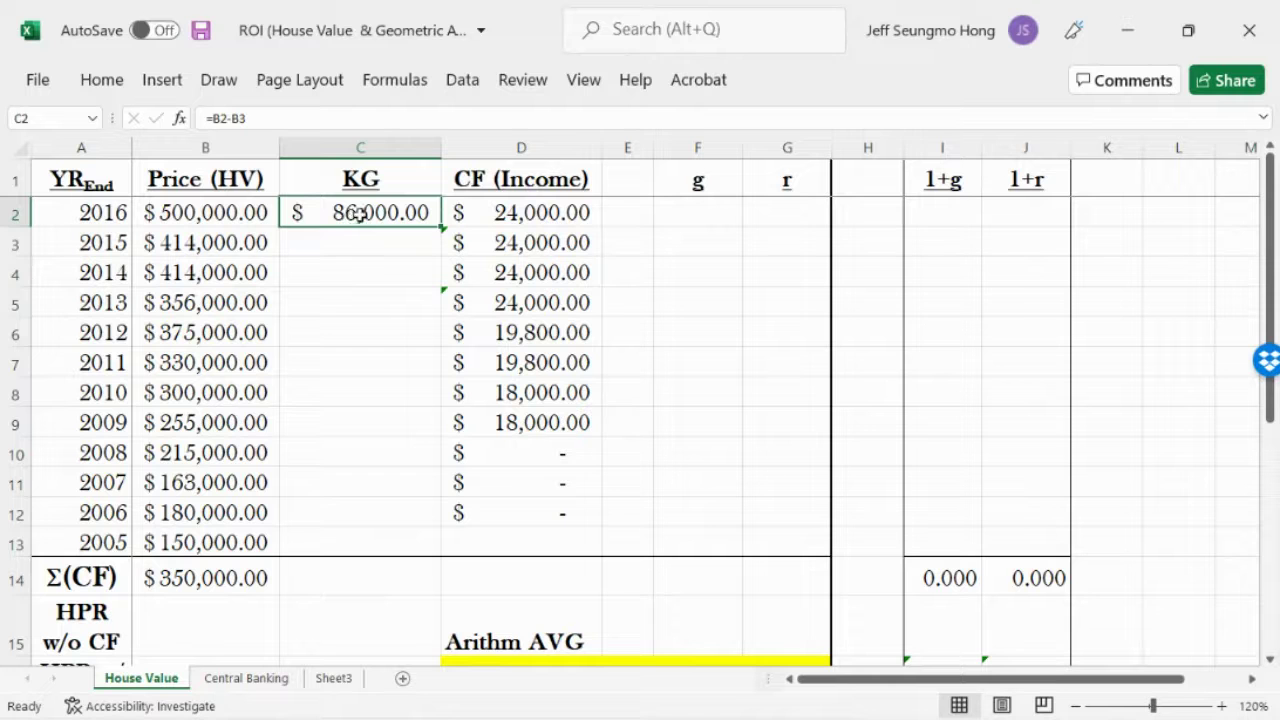
Copy the C2 formula, paste it into C3:C12, and undo the paste
left_click(104, 88)
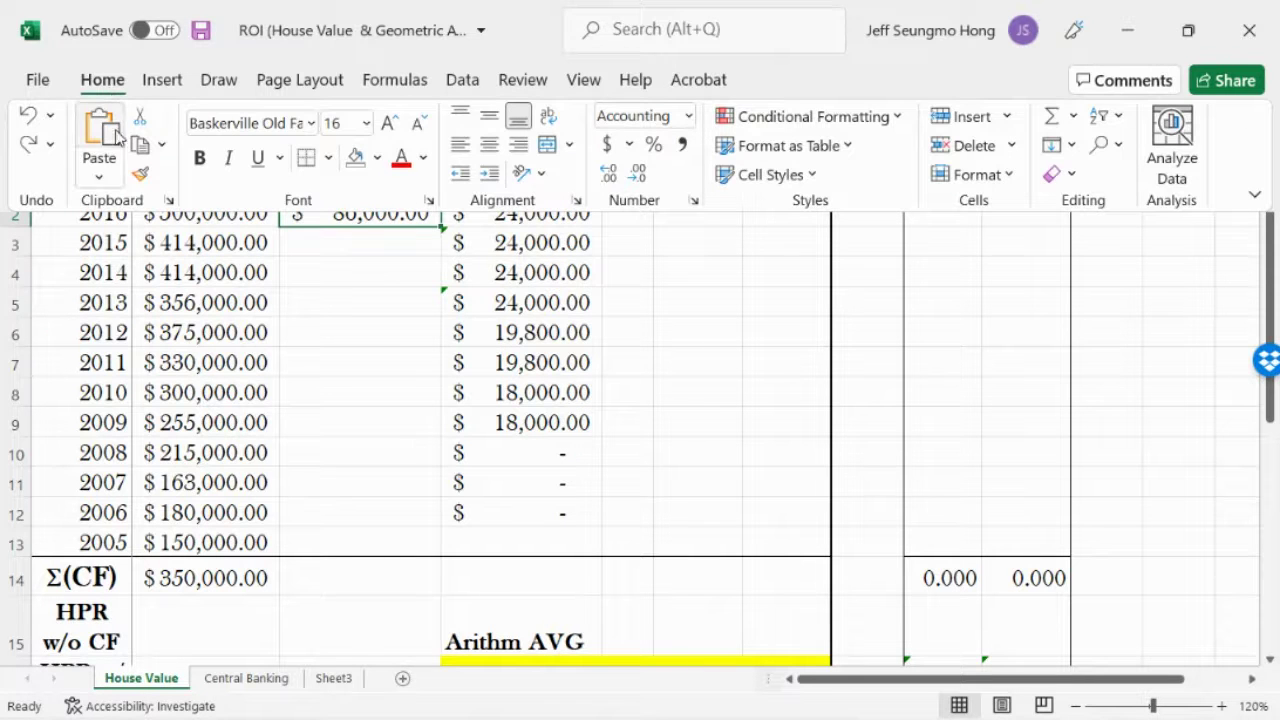
left_click(142, 147)
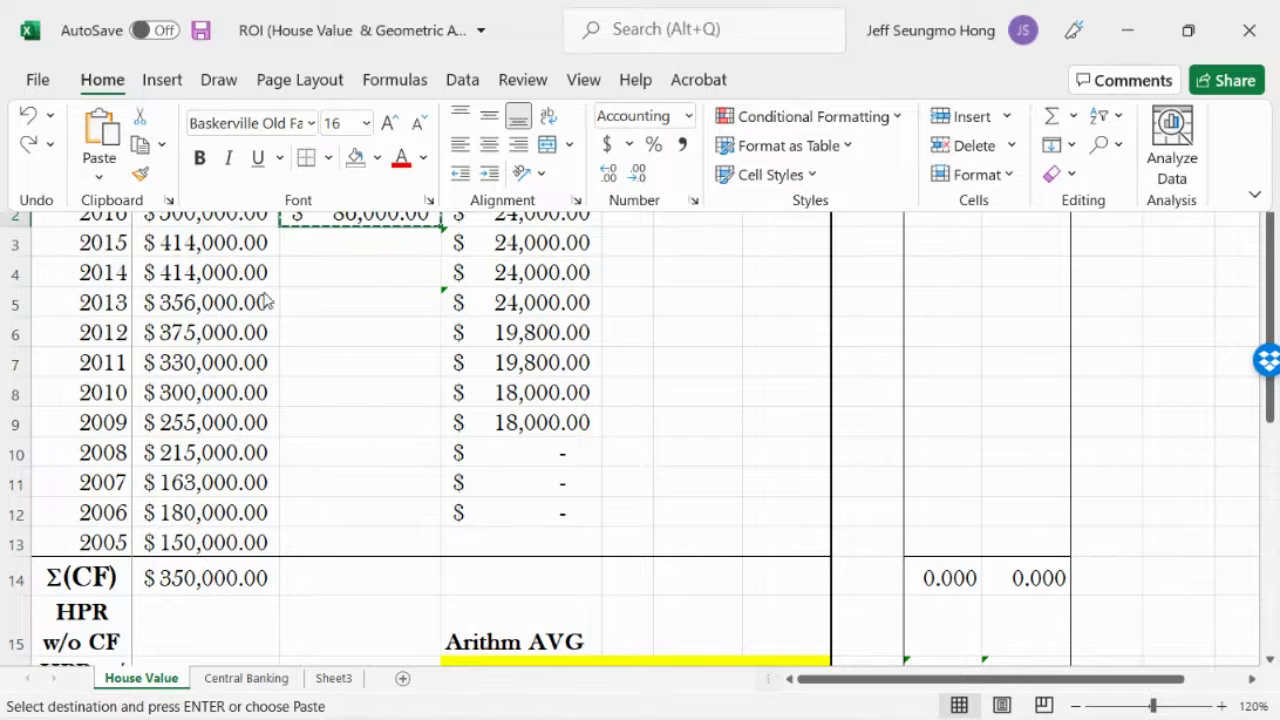
left_click(340, 240)
left_click_drag(340, 240, 371, 514)
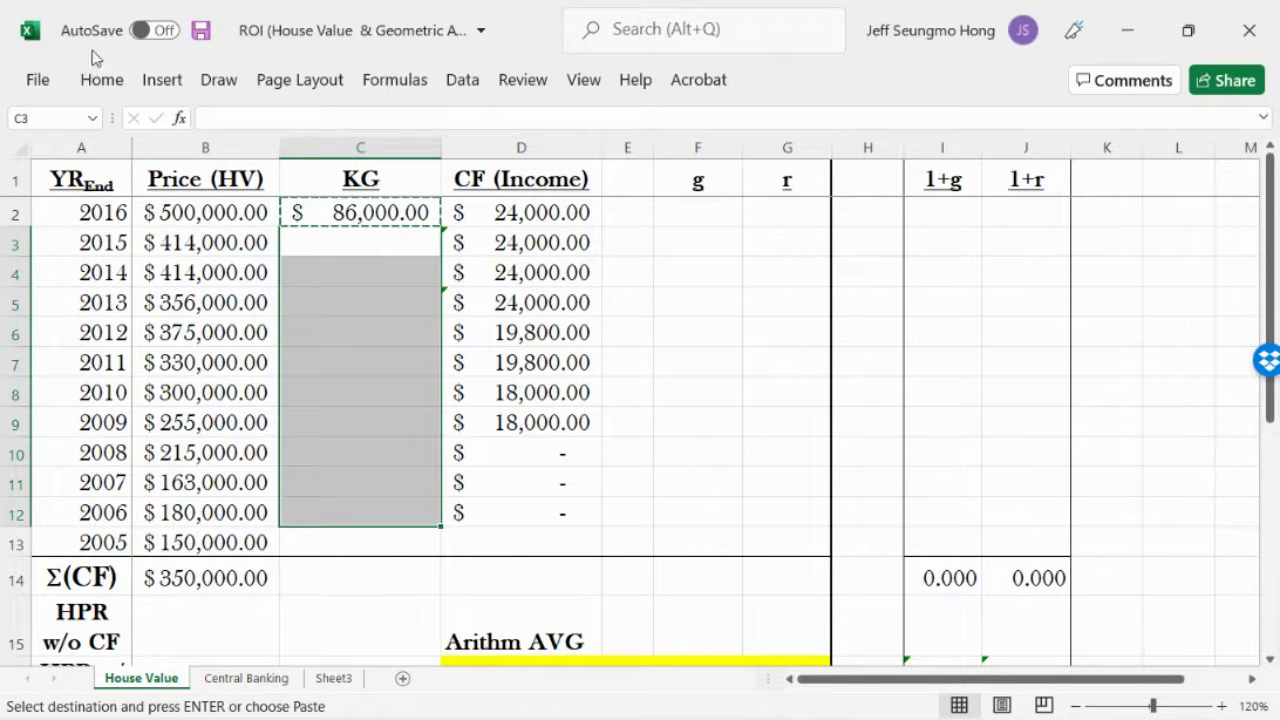
left_click(108, 84)
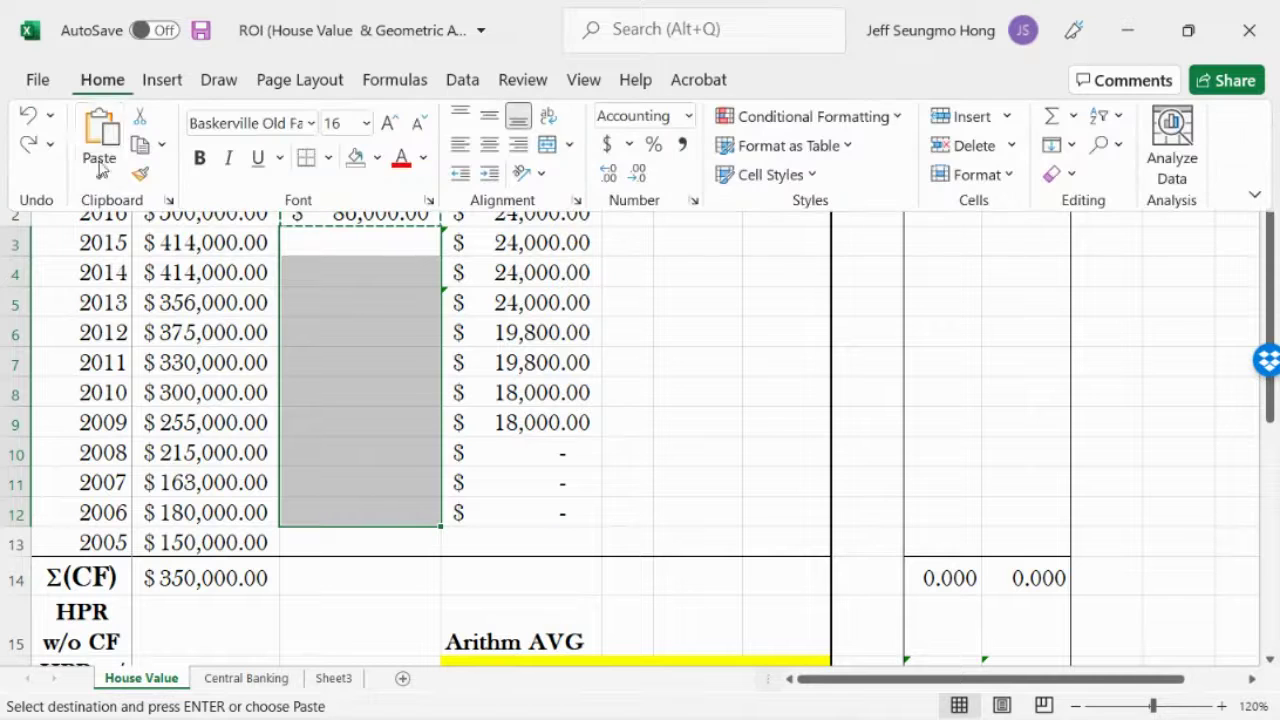
left_click(104, 133)
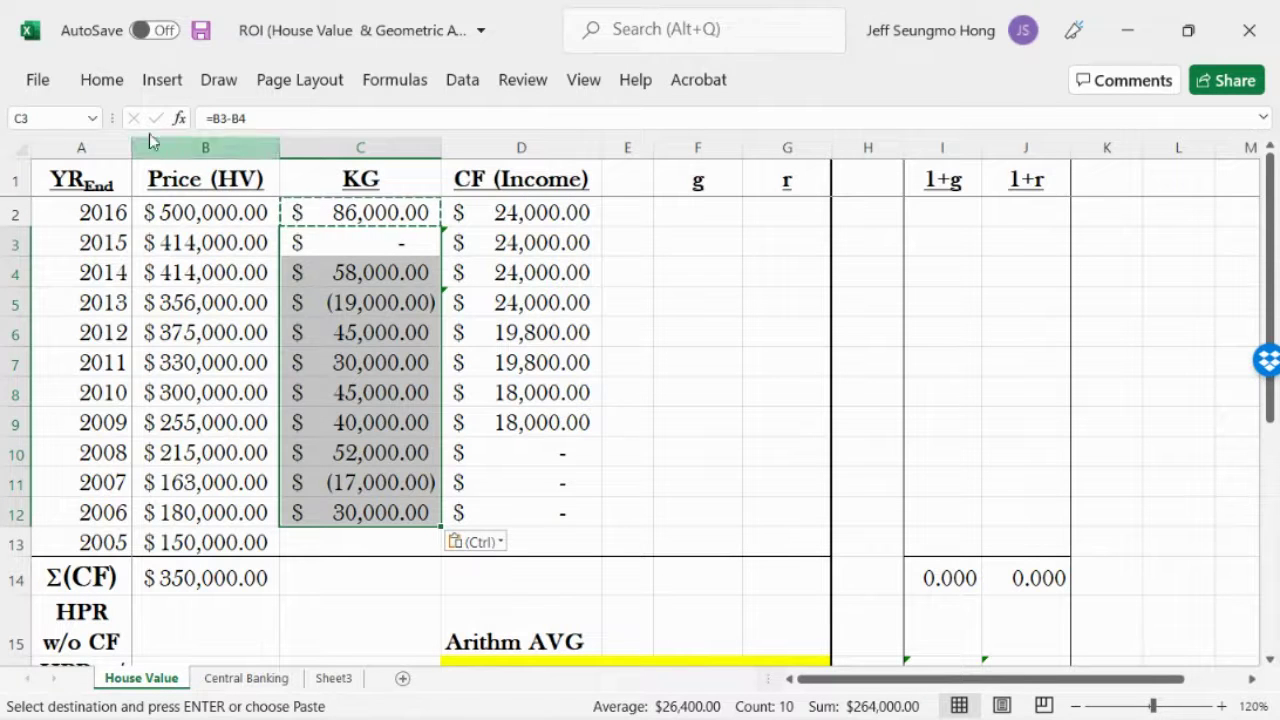
left_click(111, 90)
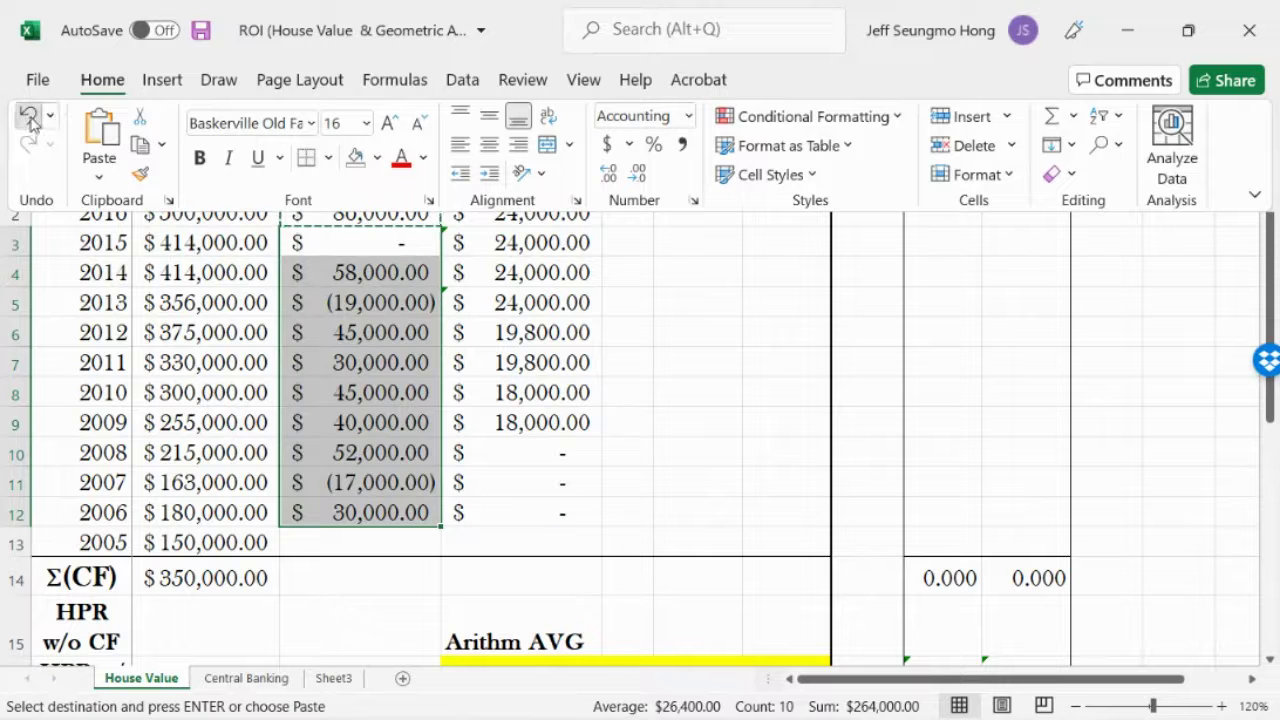
left_click(28, 115)
left_click(349, 335)
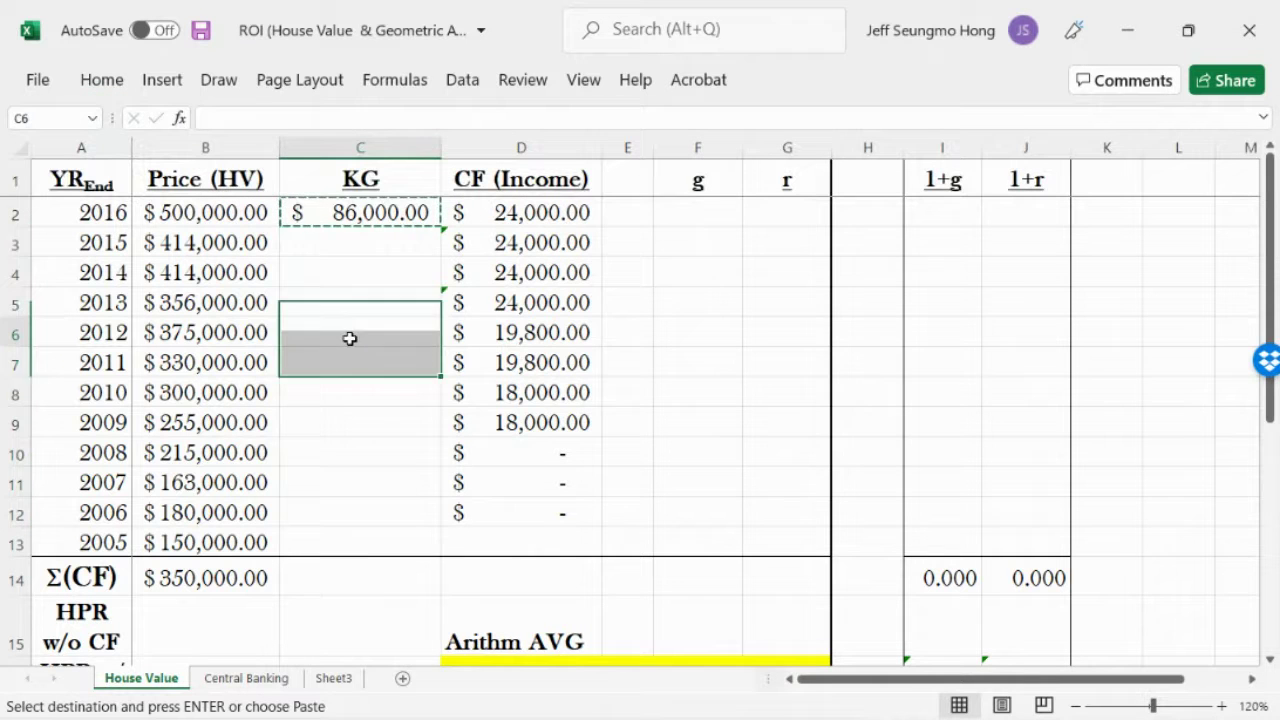
left_click(714, 340)
Fill the capital gain formula from C2 down through C12 to cover the years 2015 to 2006
left_click(338, 211)
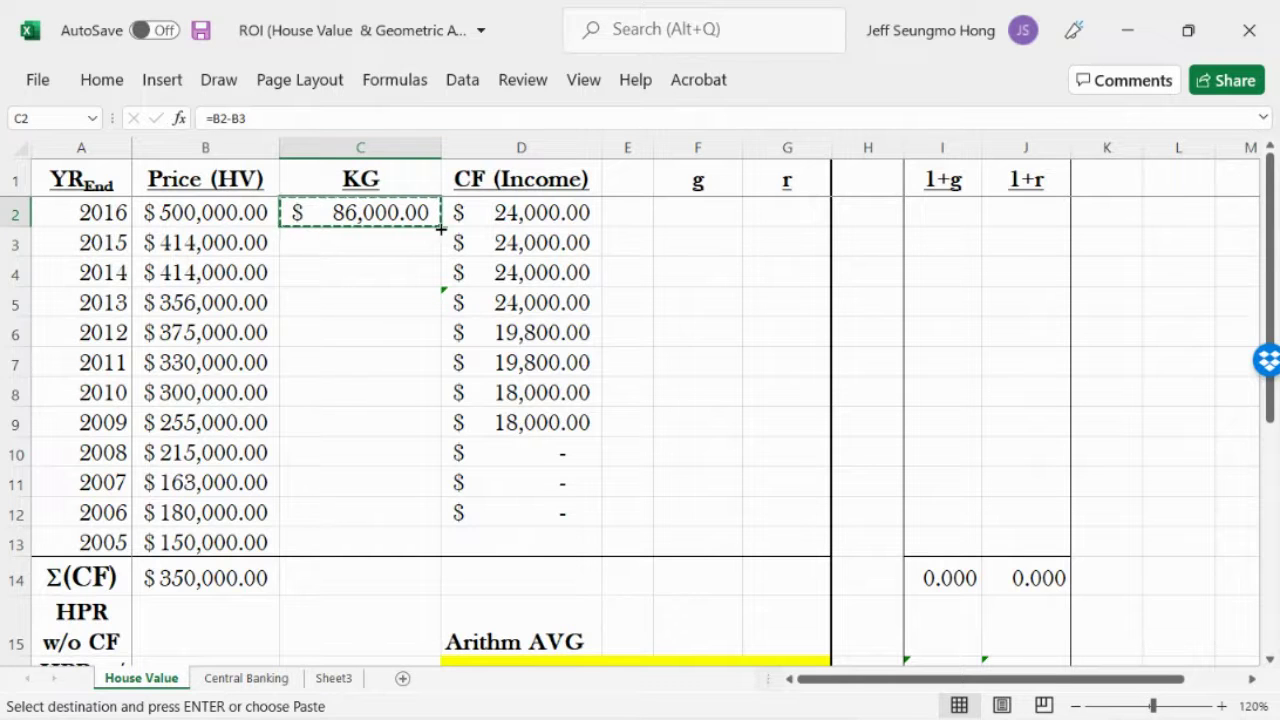
left_click_drag(440, 229, 440, 229)
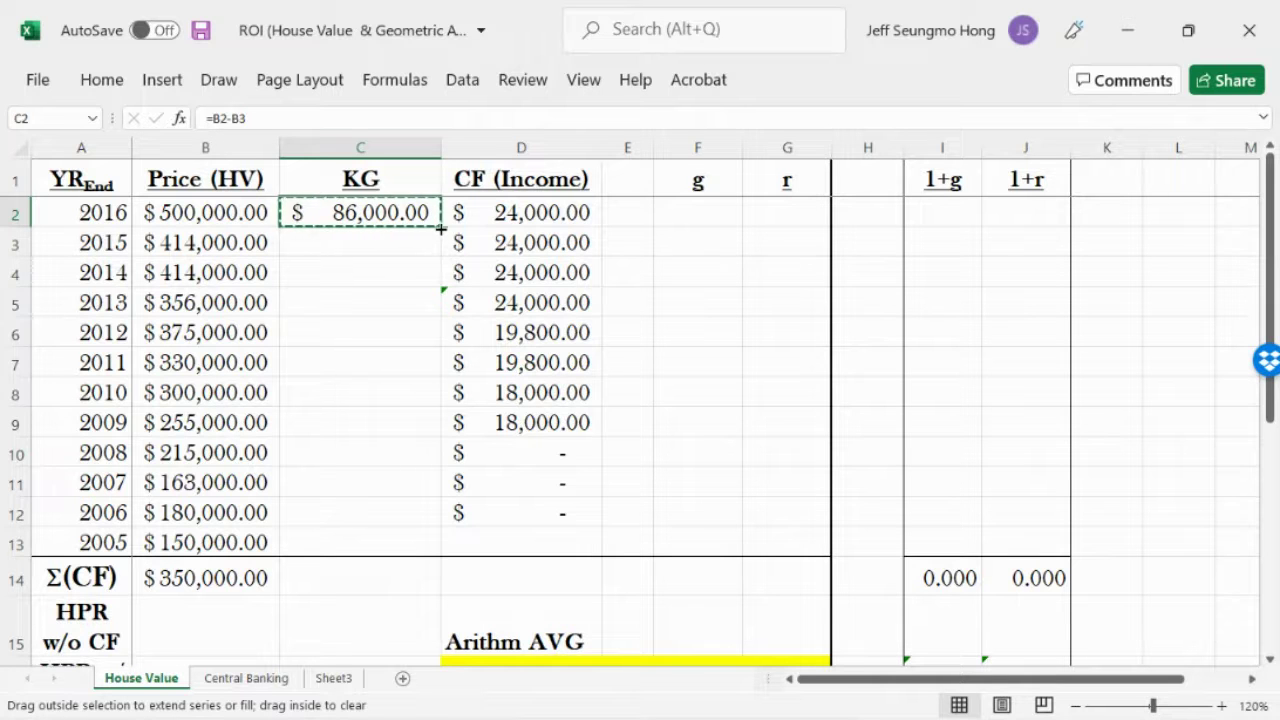
left_click_drag(440, 229, 437, 517)
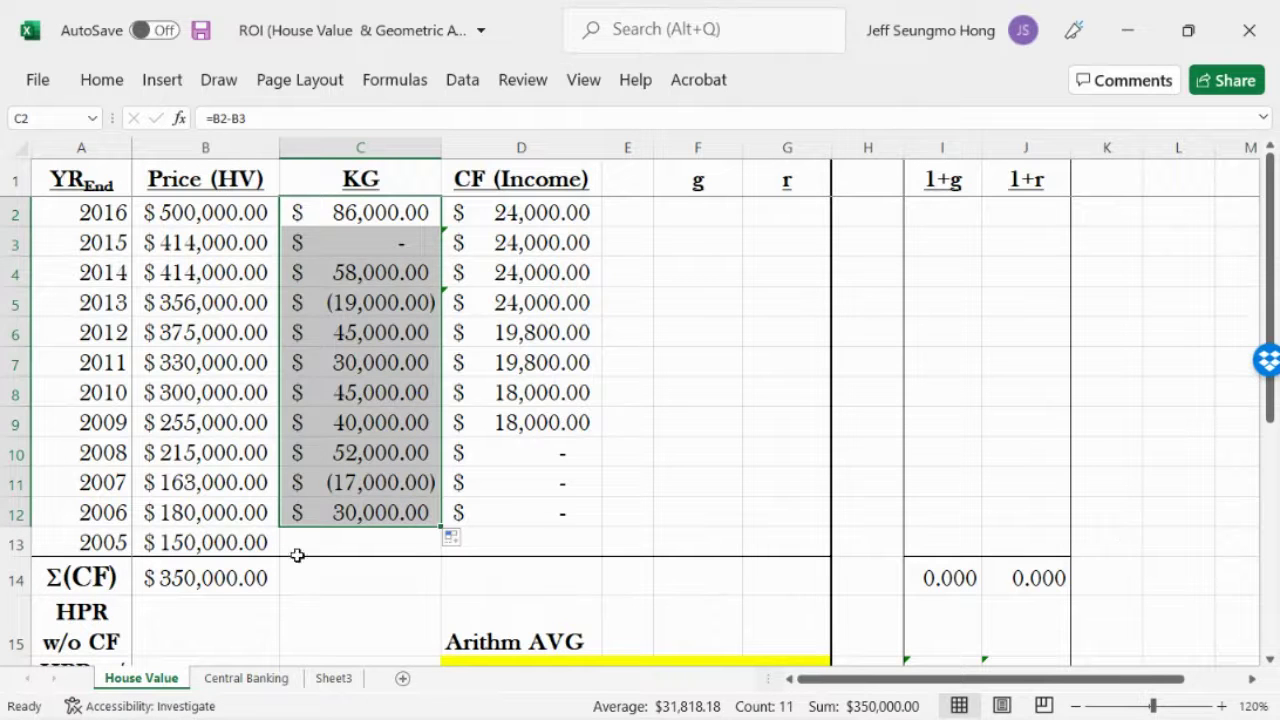
Check the 2006 capital gain formula in C12 against the 2005 price in B13 and the empty cell C13
left_click(372, 512)
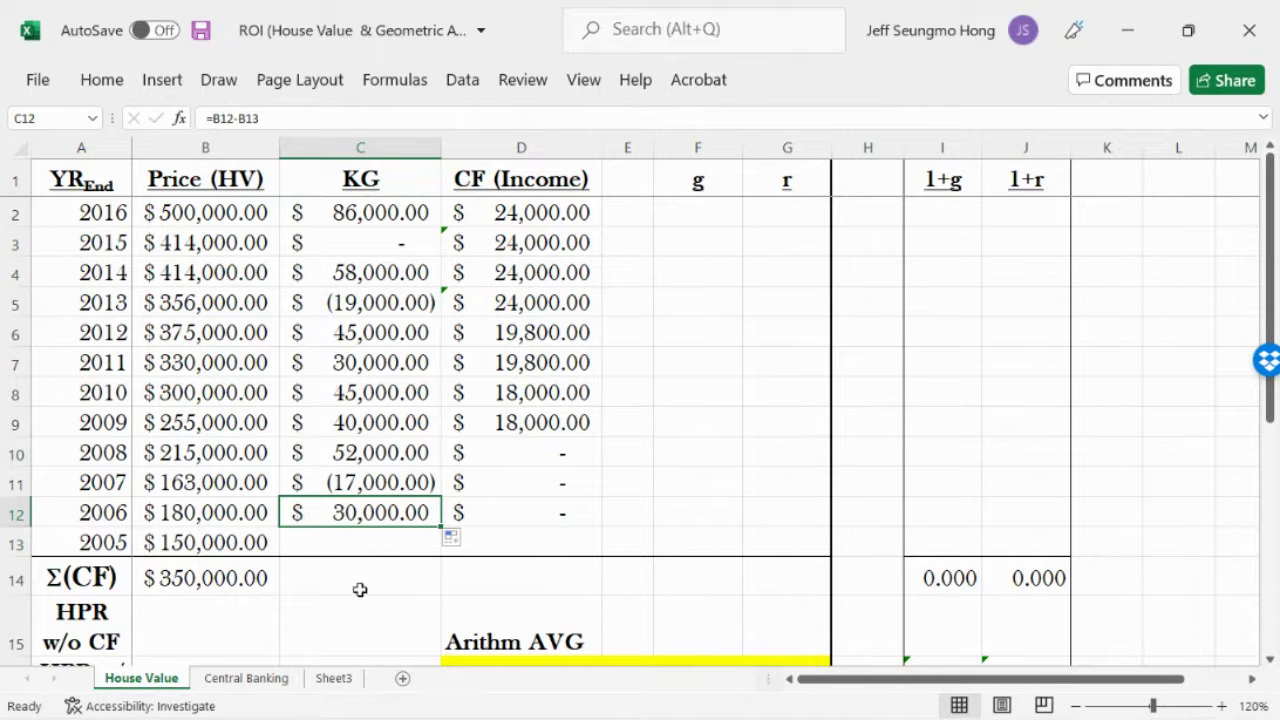
left_click(219, 543)
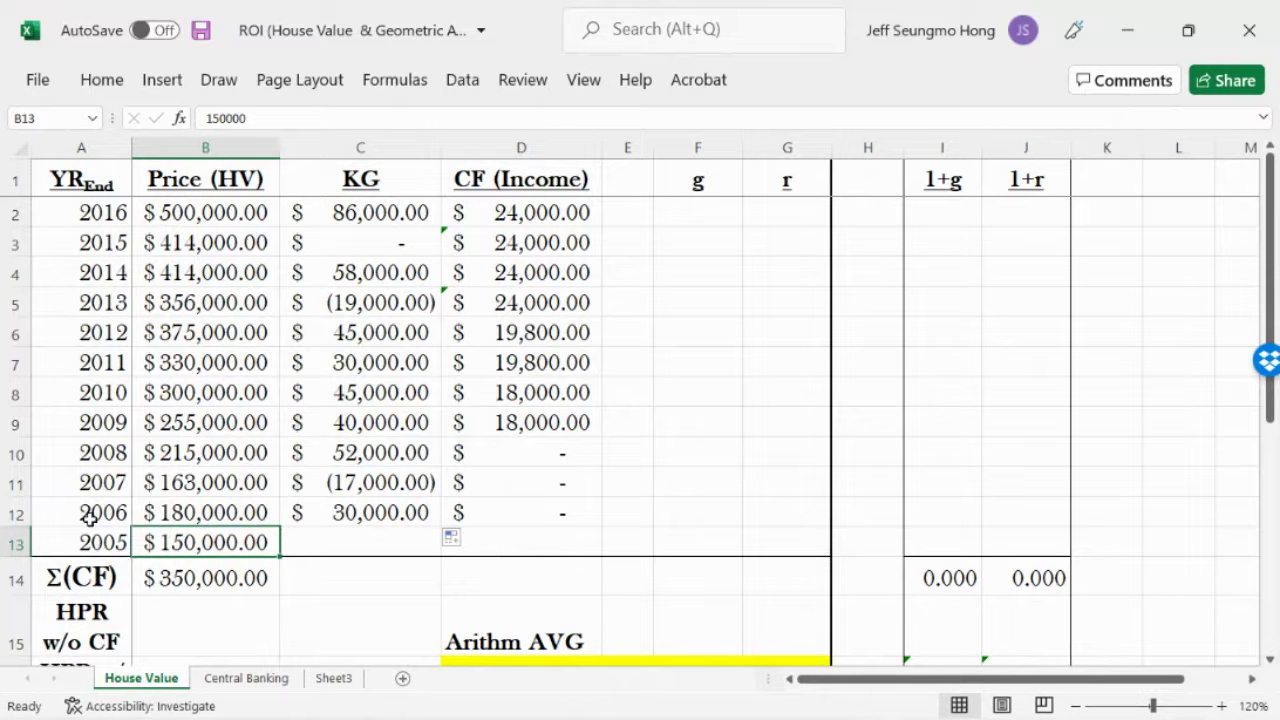
left_click(374, 514)
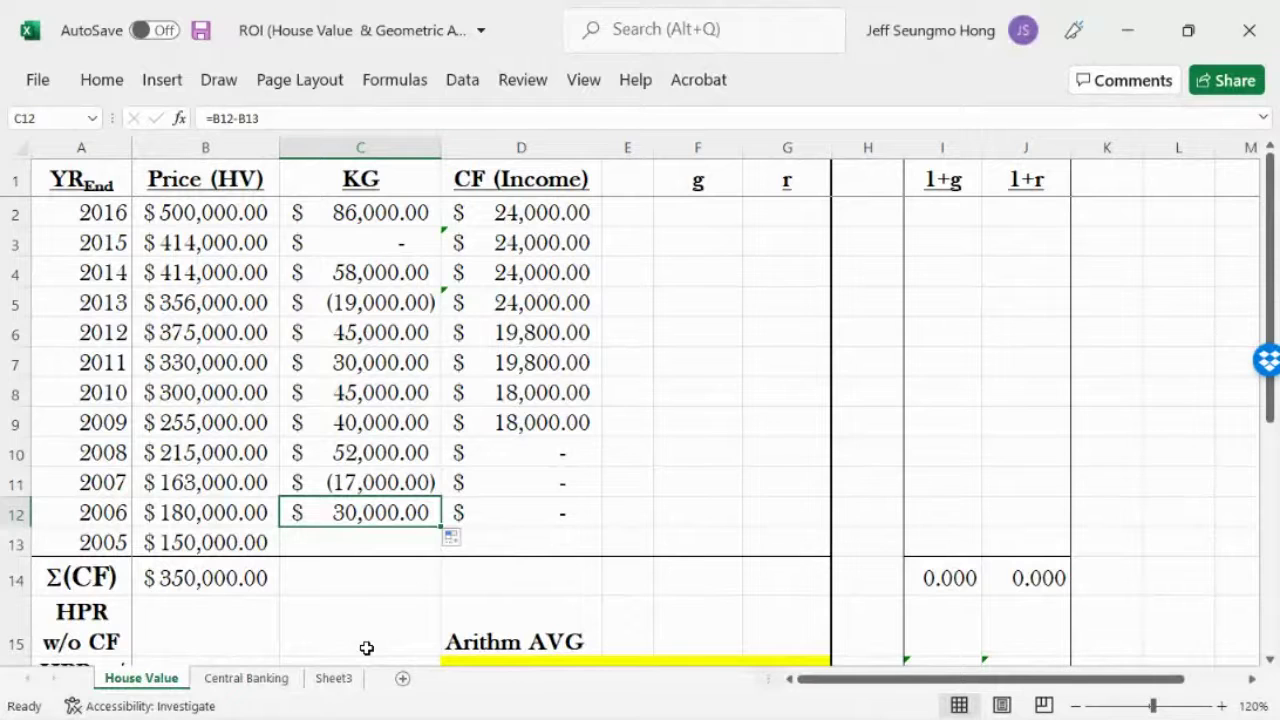
left_click(370, 538)
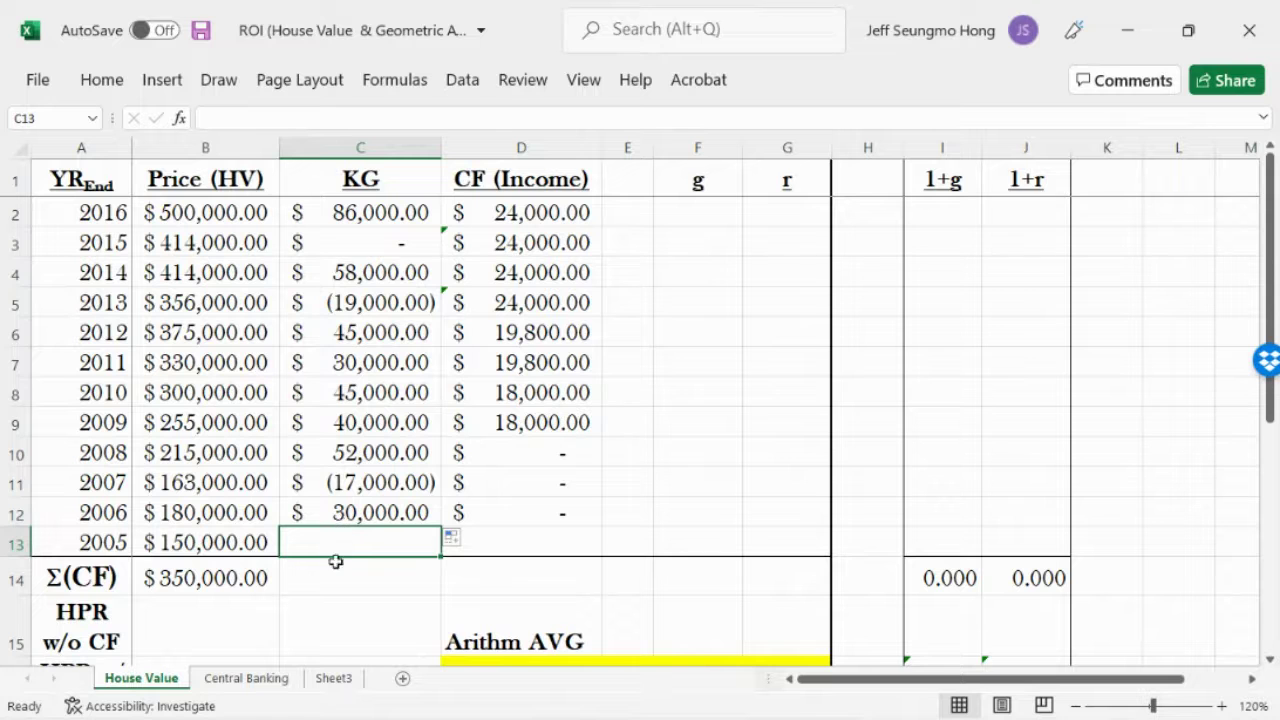
Compare the sum of the yearly capital gains in C2:C12 with the total capital gain in B14
left_click(395, 588)
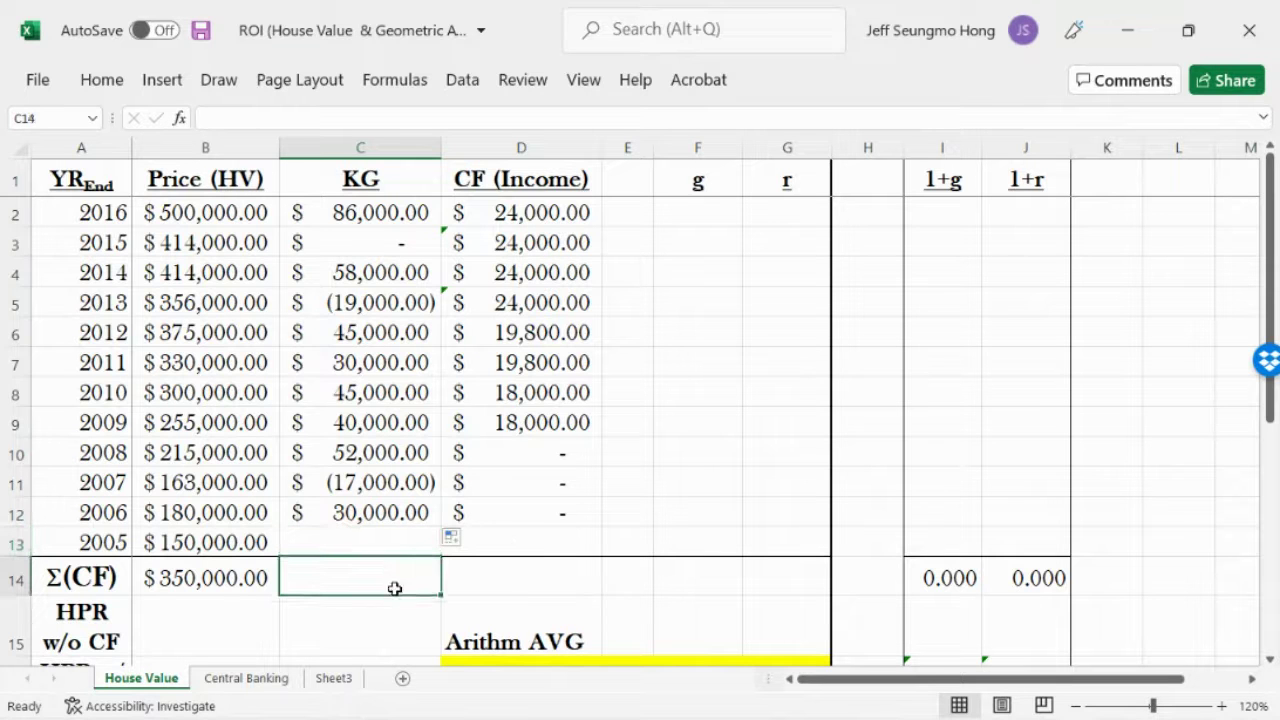
left_click(416, 214)
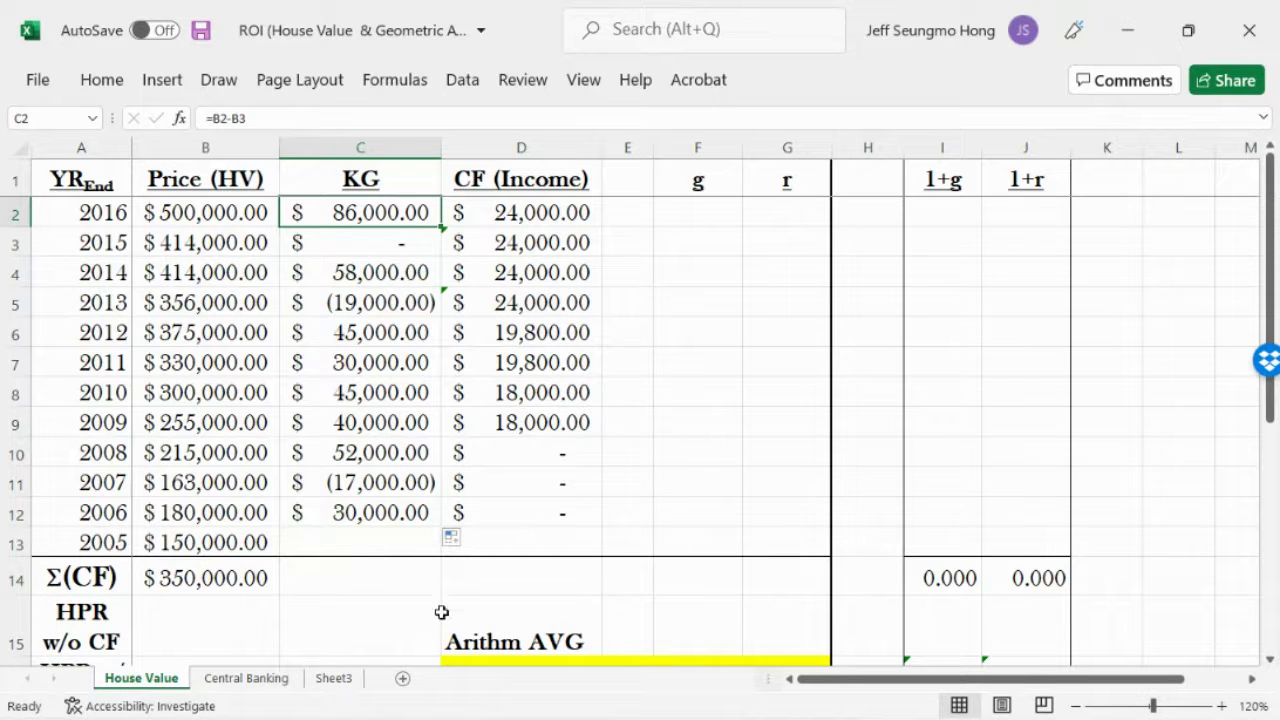
left_click(380, 580)
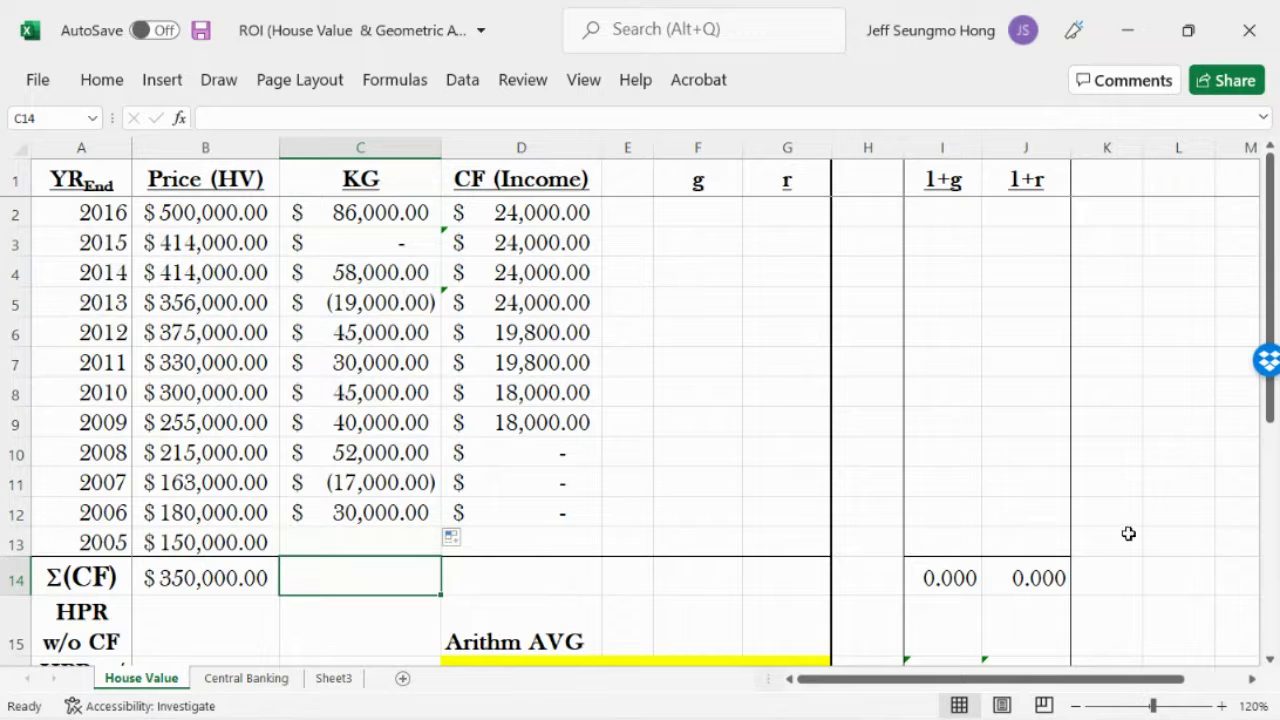
left_click_drag(323, 208, 371, 512)
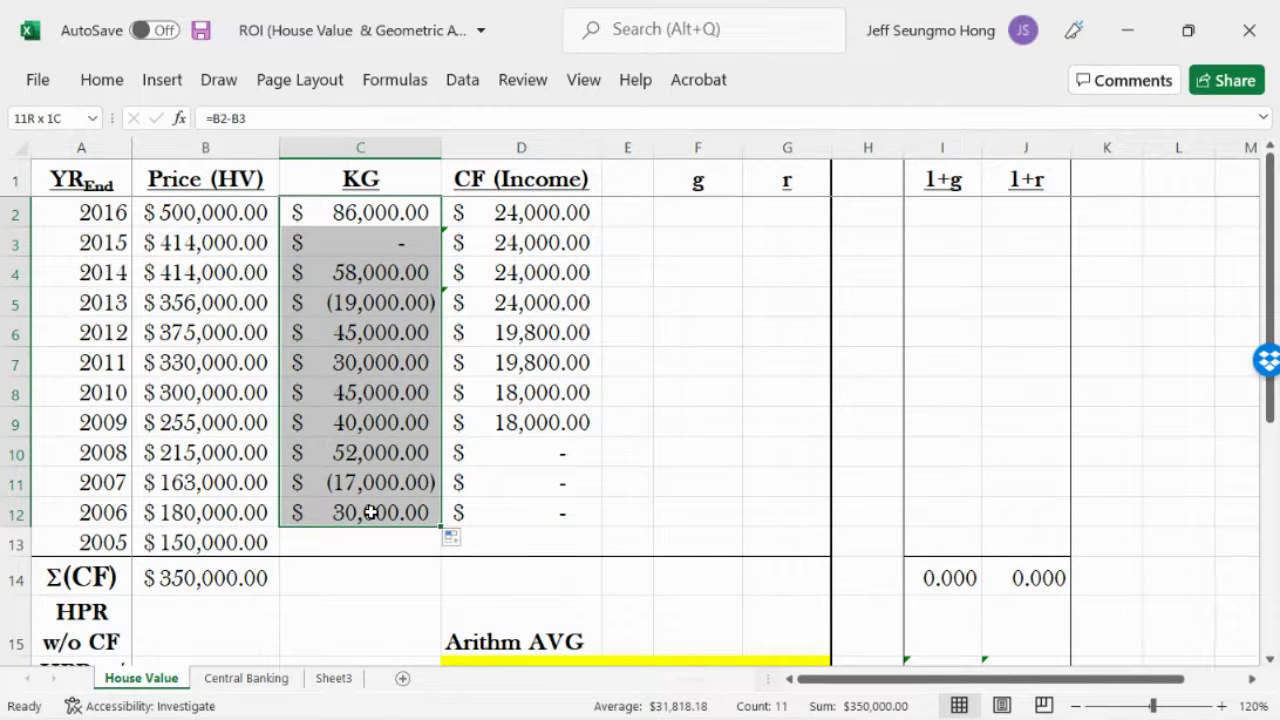
left_click(220, 582)
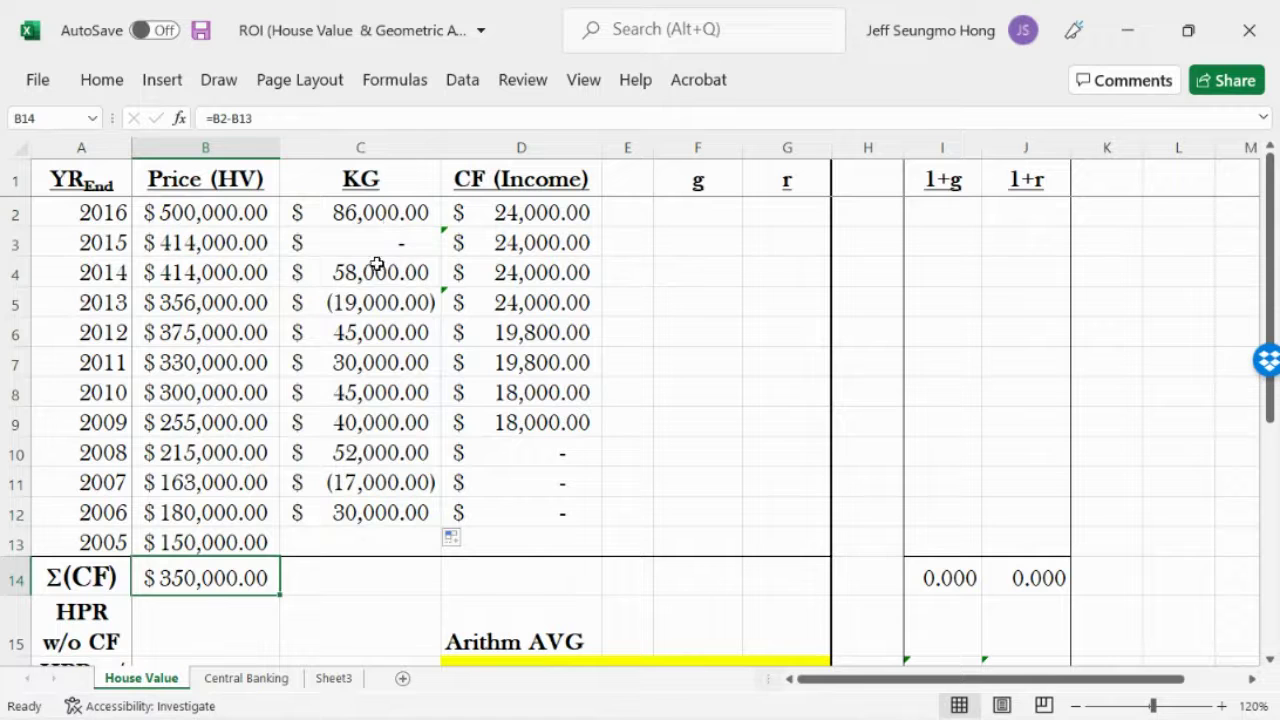
left_click_drag(391, 210, 411, 503)
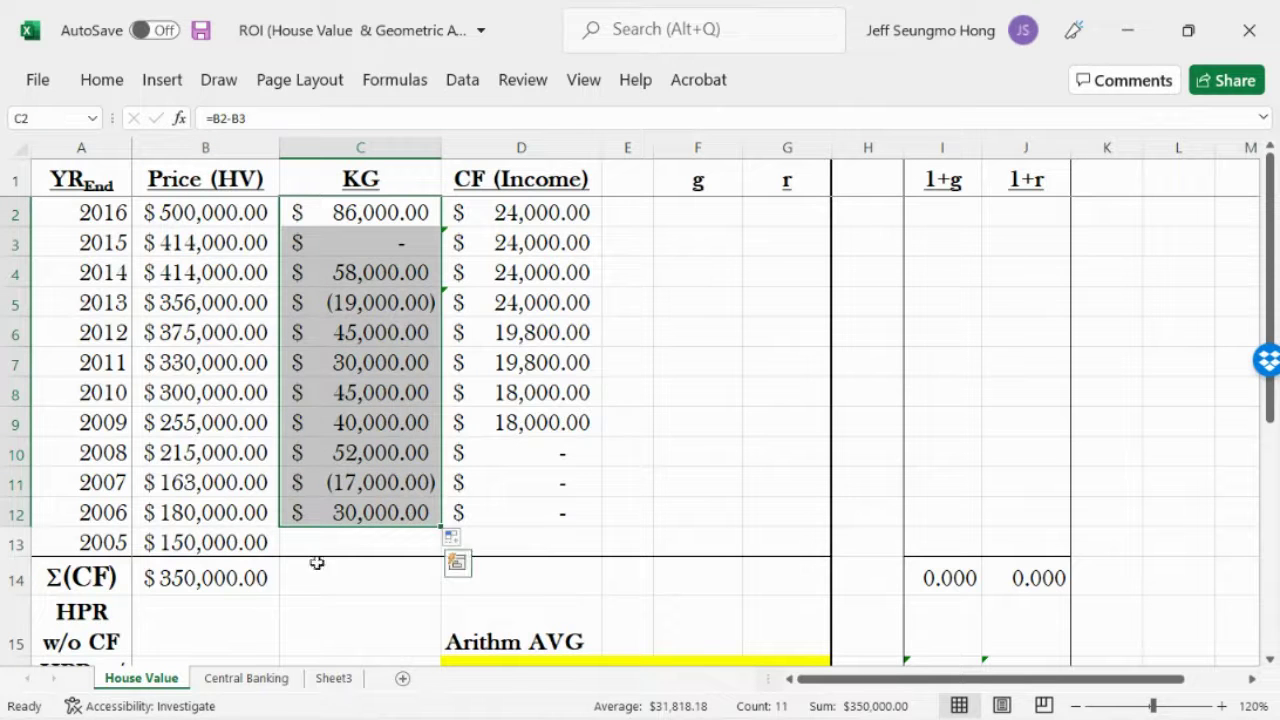
left_click(228, 584)
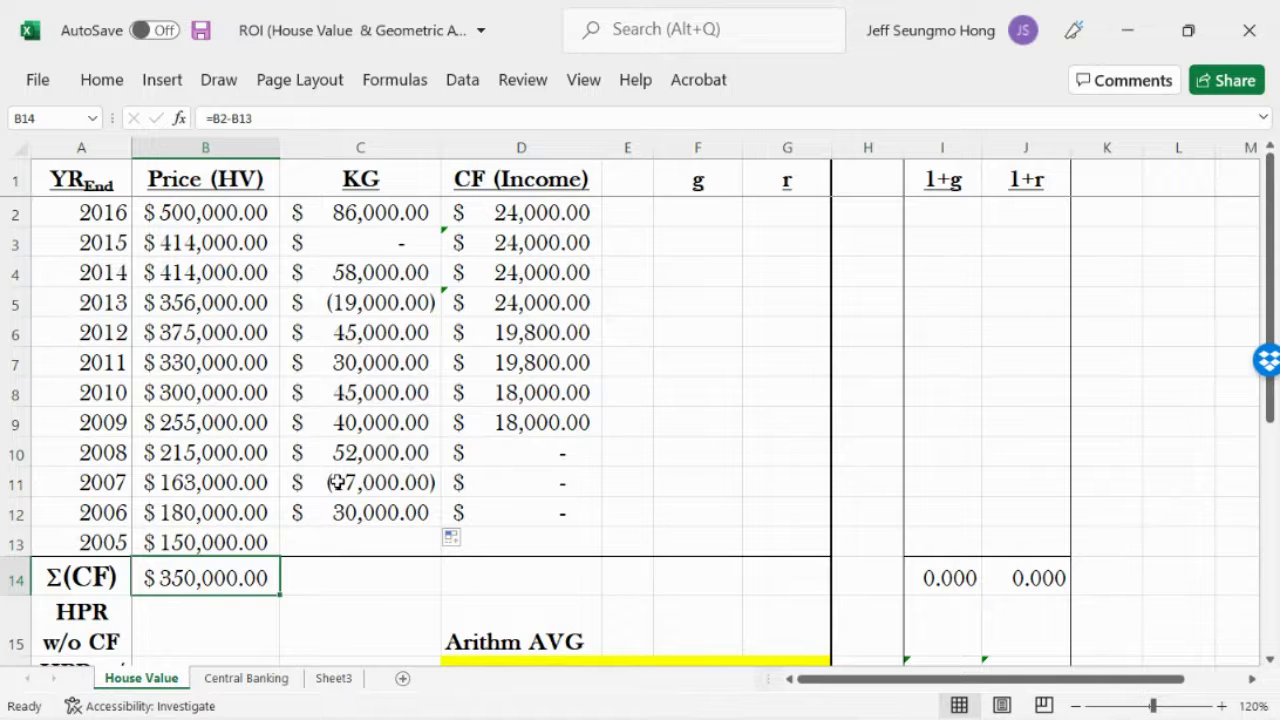
Review the 2016 and 2005 prices in B2 and B13 and the yearly gains in C2 and C3, ending with C14 selected
left_click(358, 580)
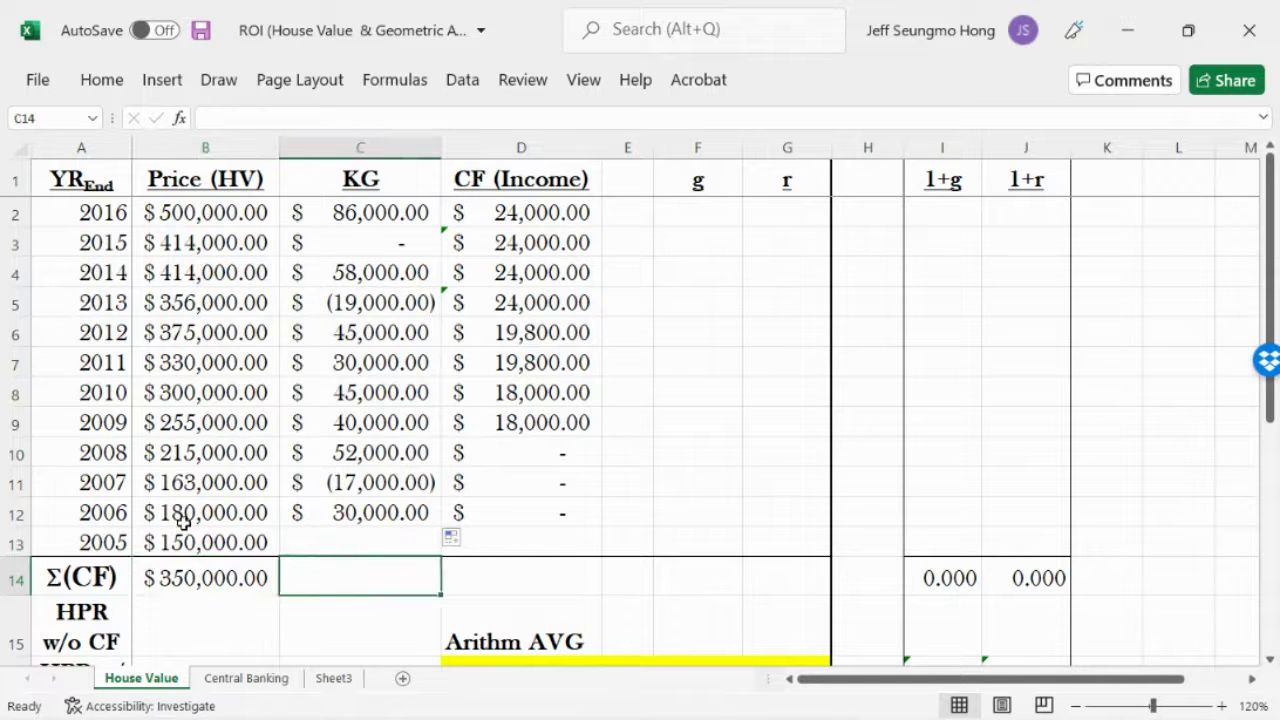
left_click(192, 212)
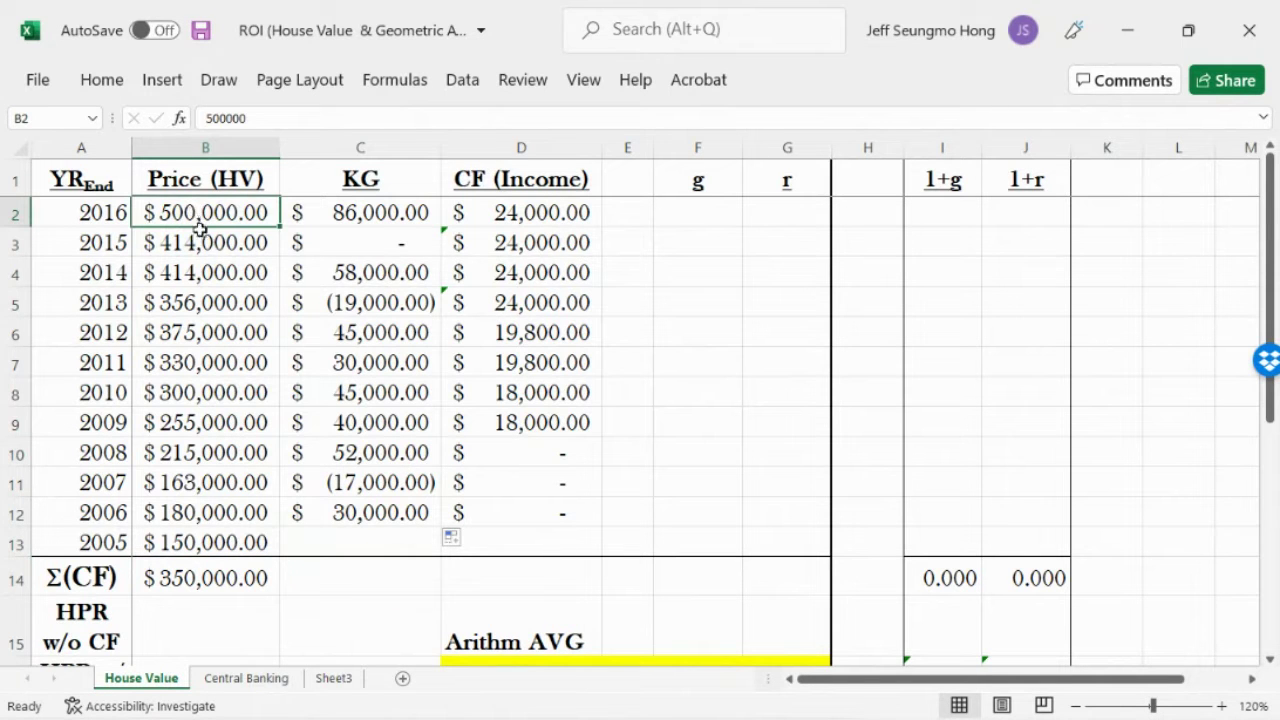
left_click(185, 545)
left_click(211, 212)
left_click(372, 243)
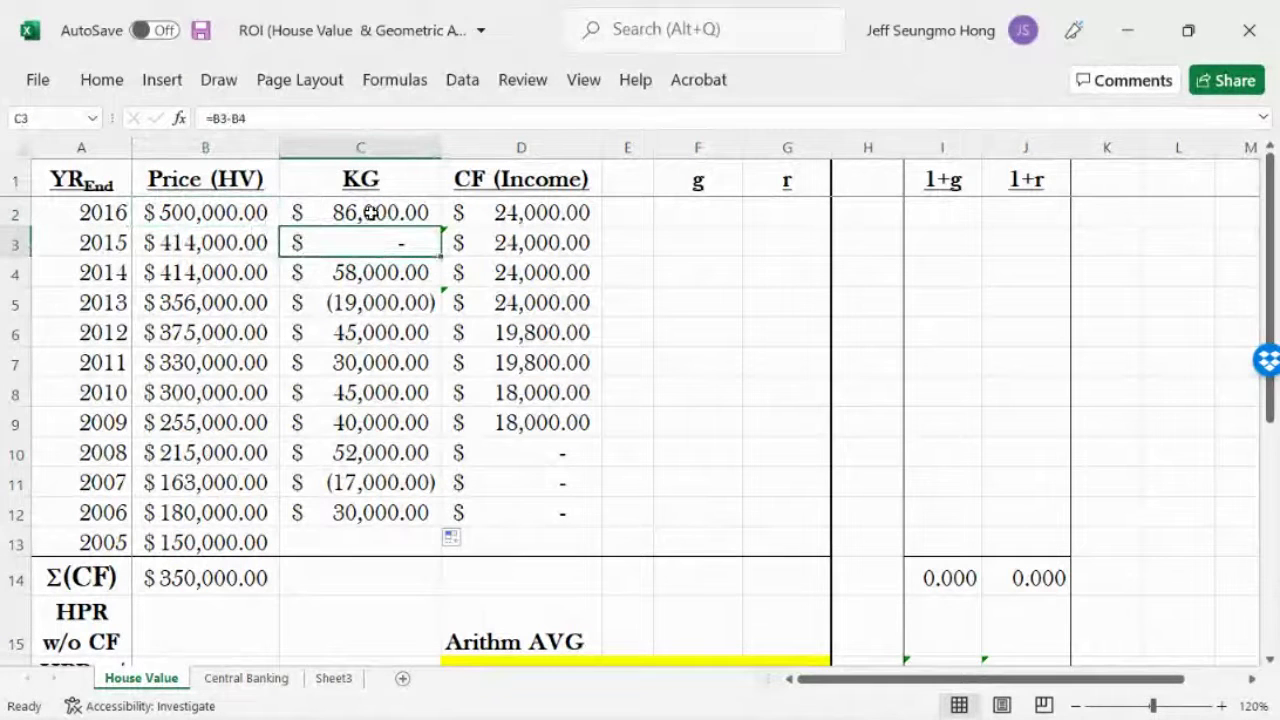
left_click(371, 212)
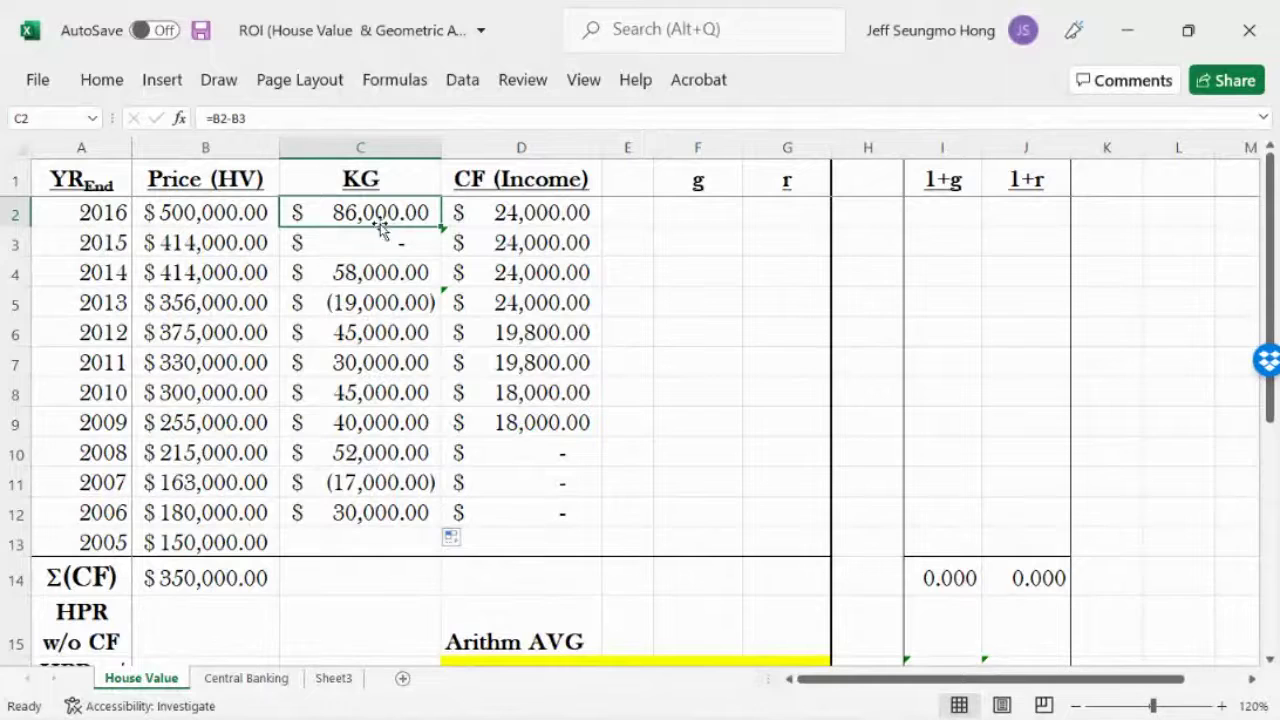
left_click(368, 578)
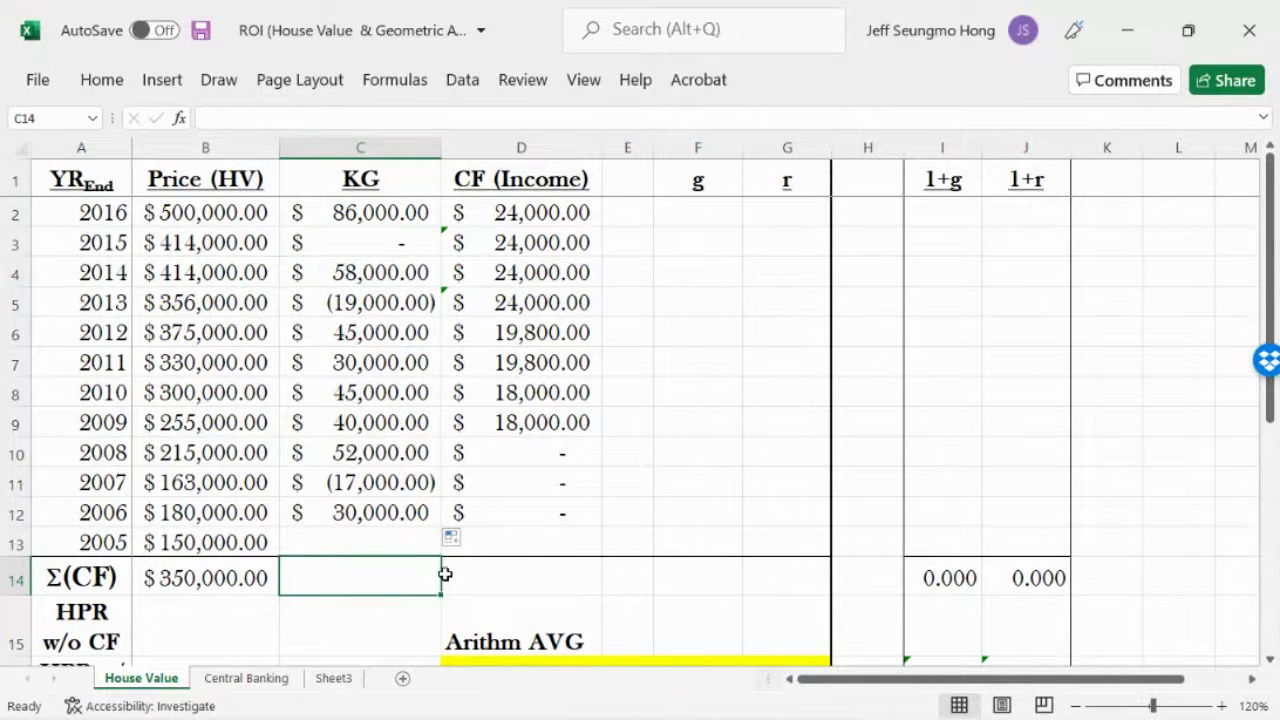
Total the yearly capital gains in C14 with the formula =SUM(C2:C12)
type("=su")
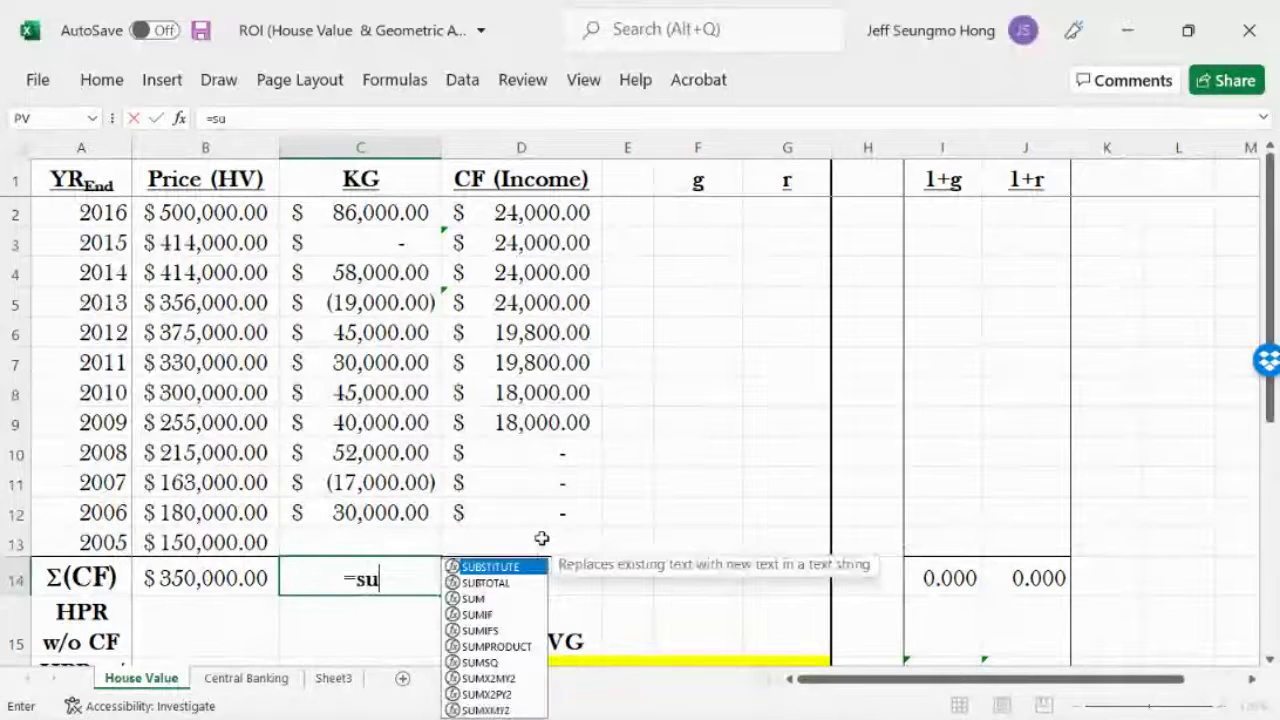
type("m(")
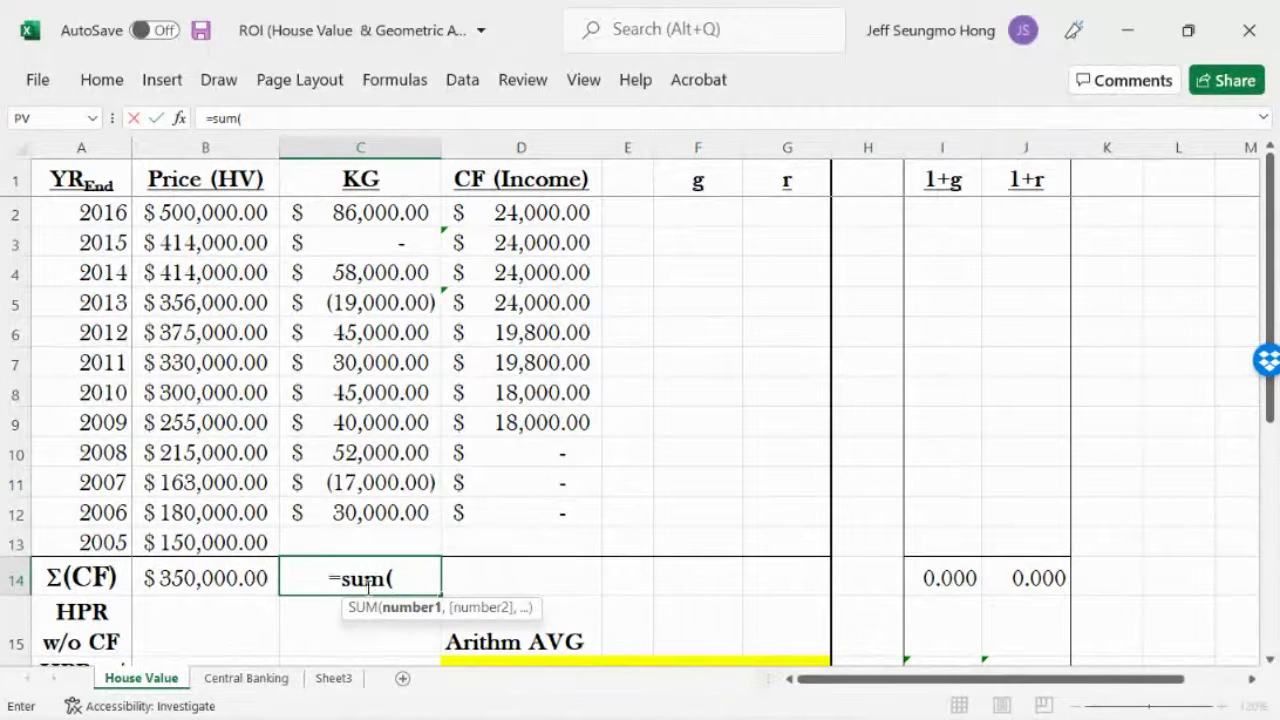
left_click_drag(385, 210, 394, 497)
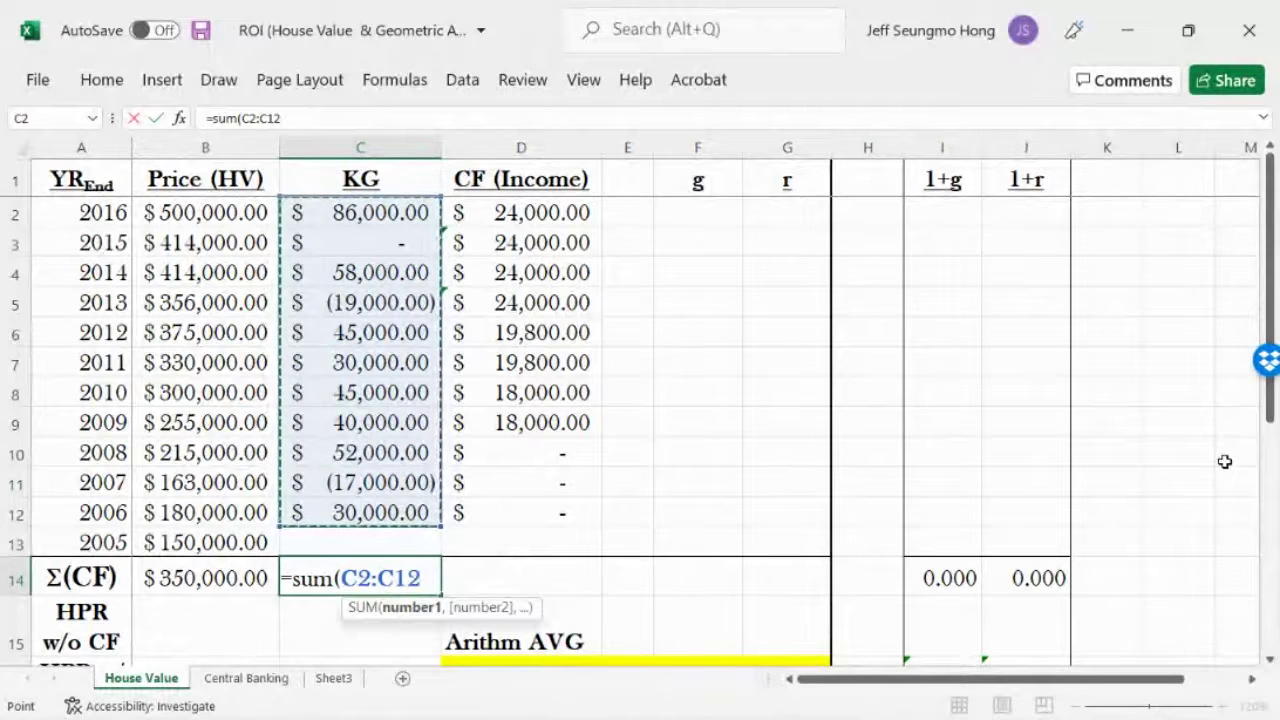
type(")")
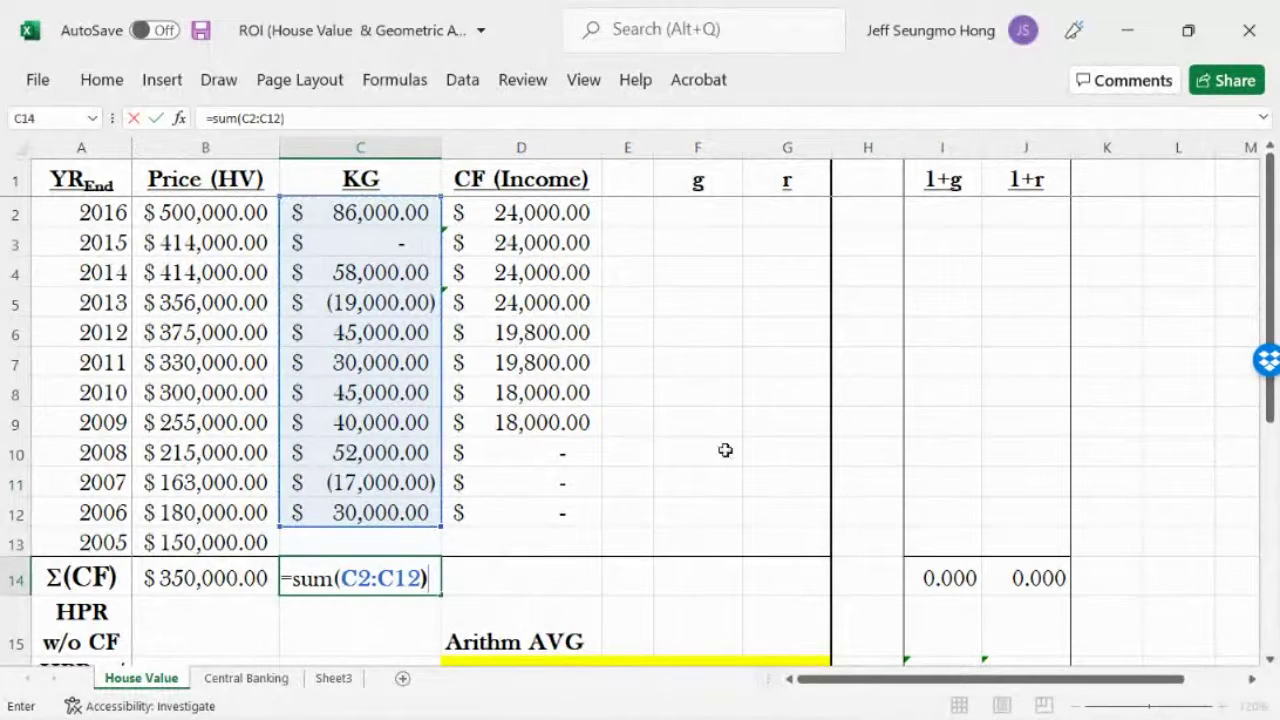
left_click(155, 118)
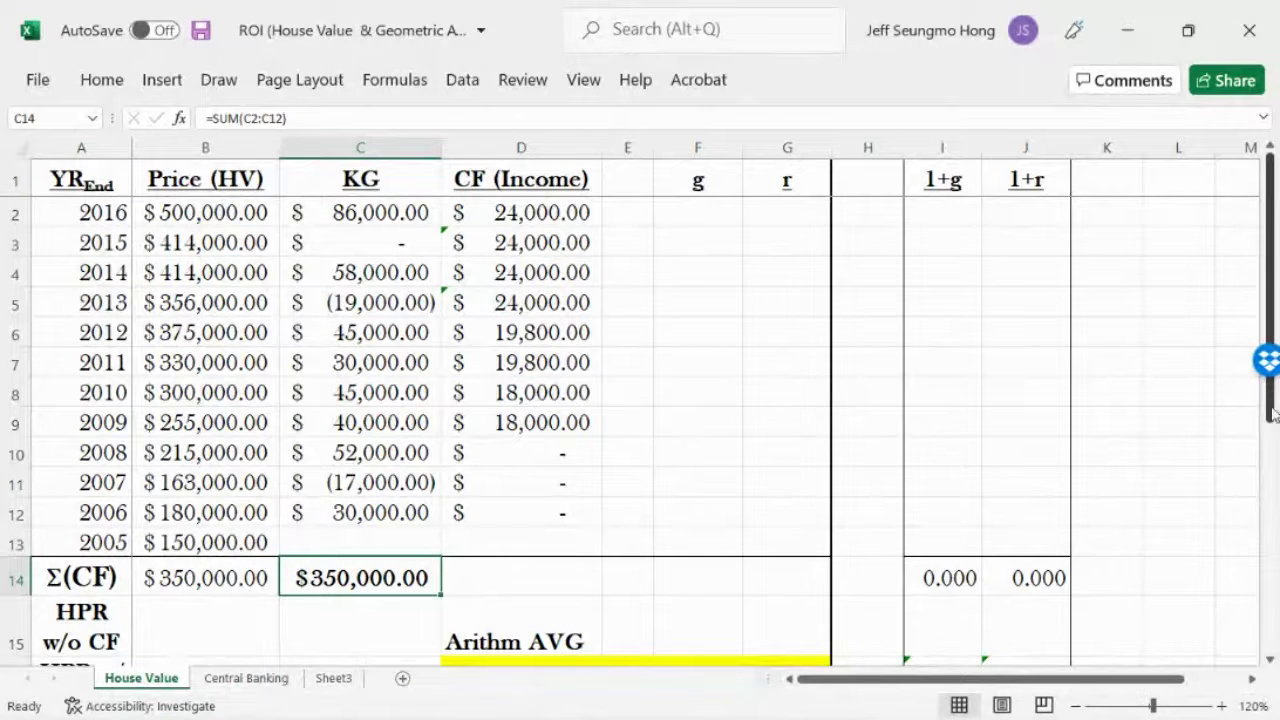
With B15 selected, consult the HPR formula in ROI.pdf in Acrobat and return to the Excel workbook
left_click_drag(1276, 420, 1276, 458)
left_click(164, 561)
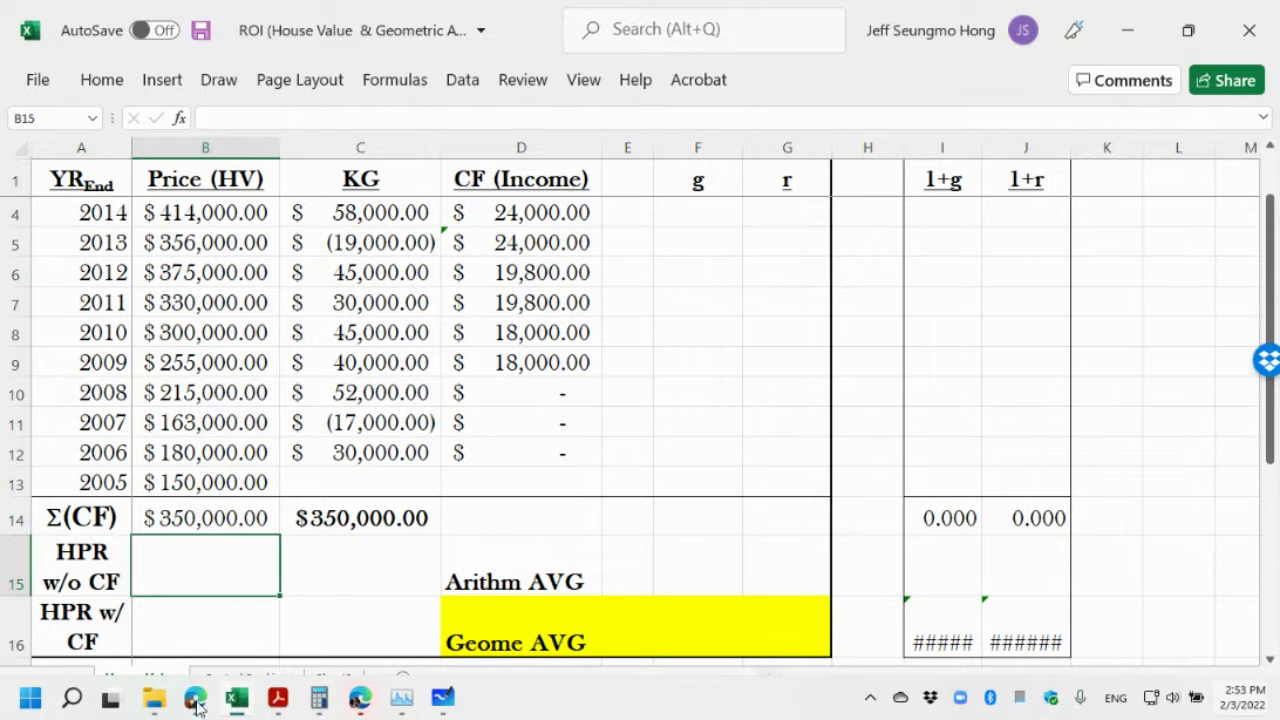
mouse_move(285, 700)
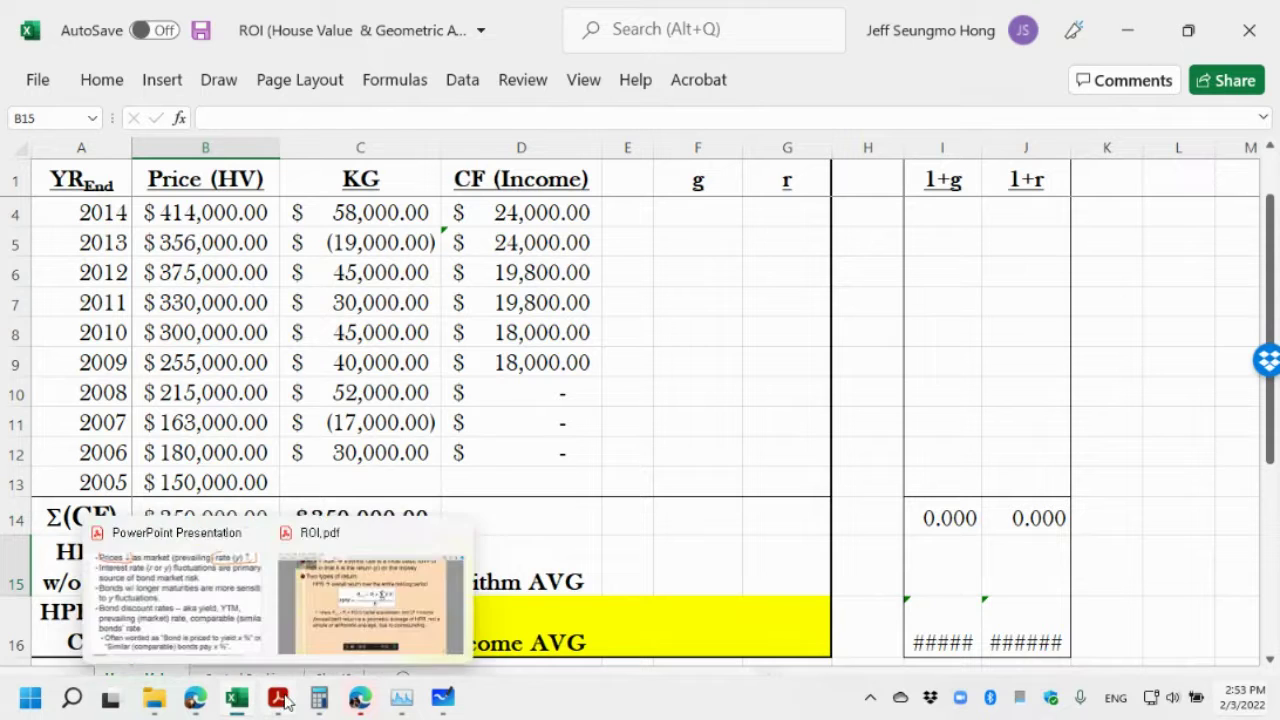
left_click(370, 595)
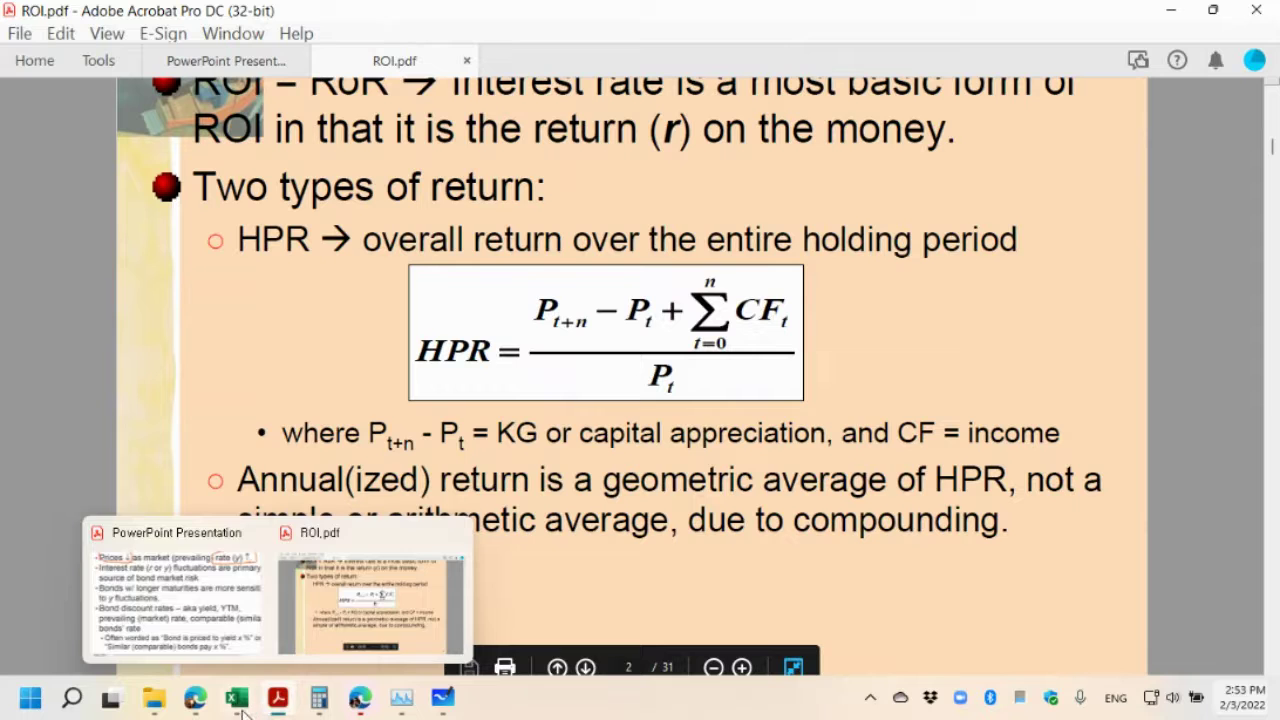
left_click(238, 702)
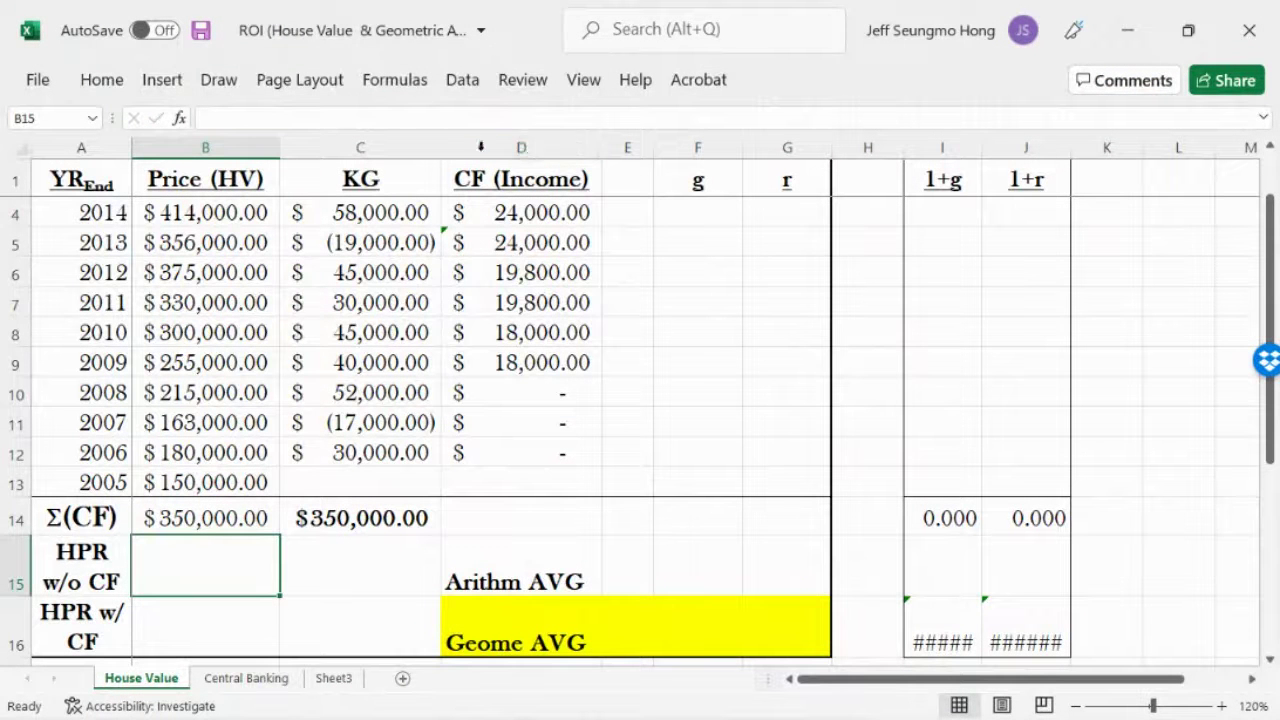
Examine the CF (Income) column and the yearly rows up to 2016
left_click(510, 145)
left_click(720, 303)
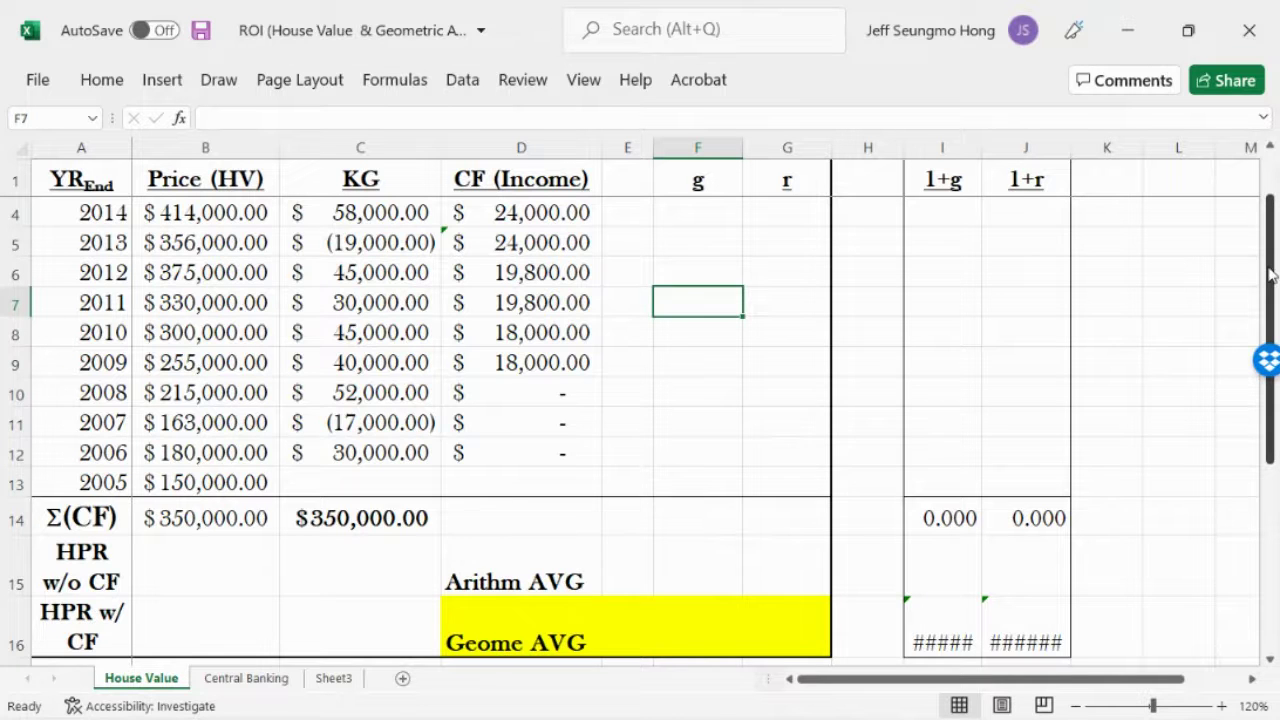
left_click_drag(1270, 275, 1262, 255)
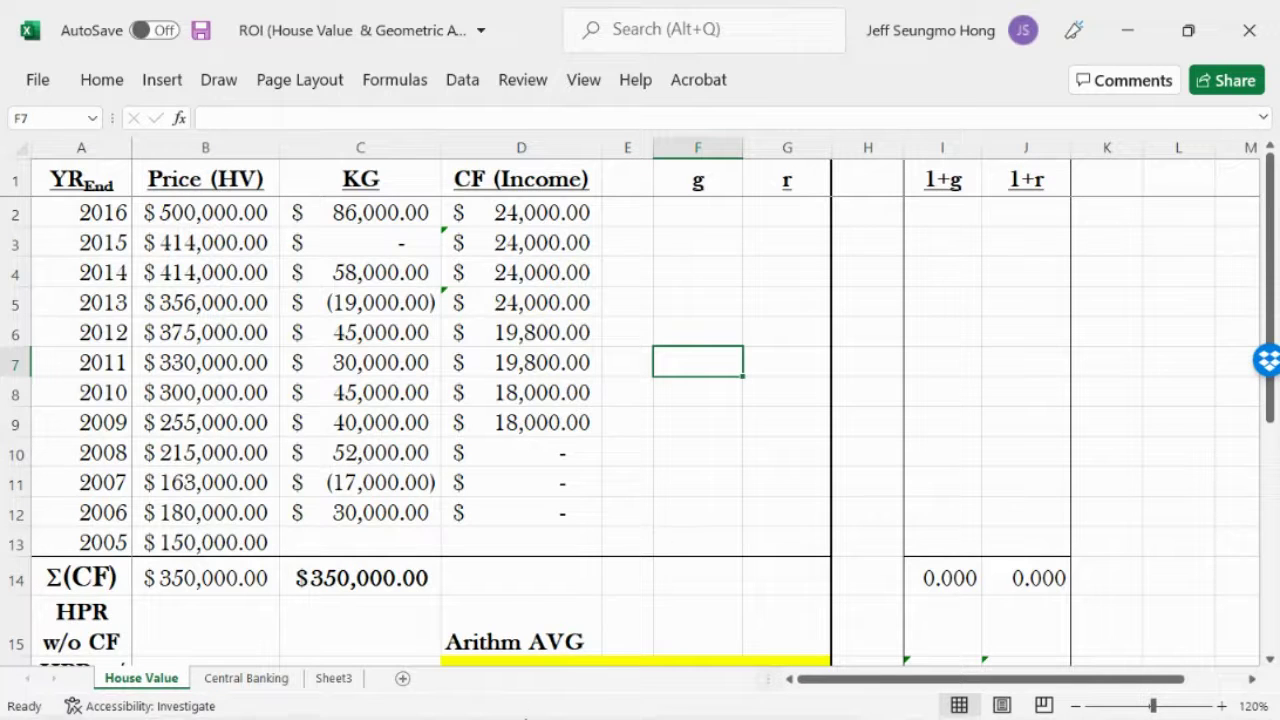
mouse_move(983, 676)
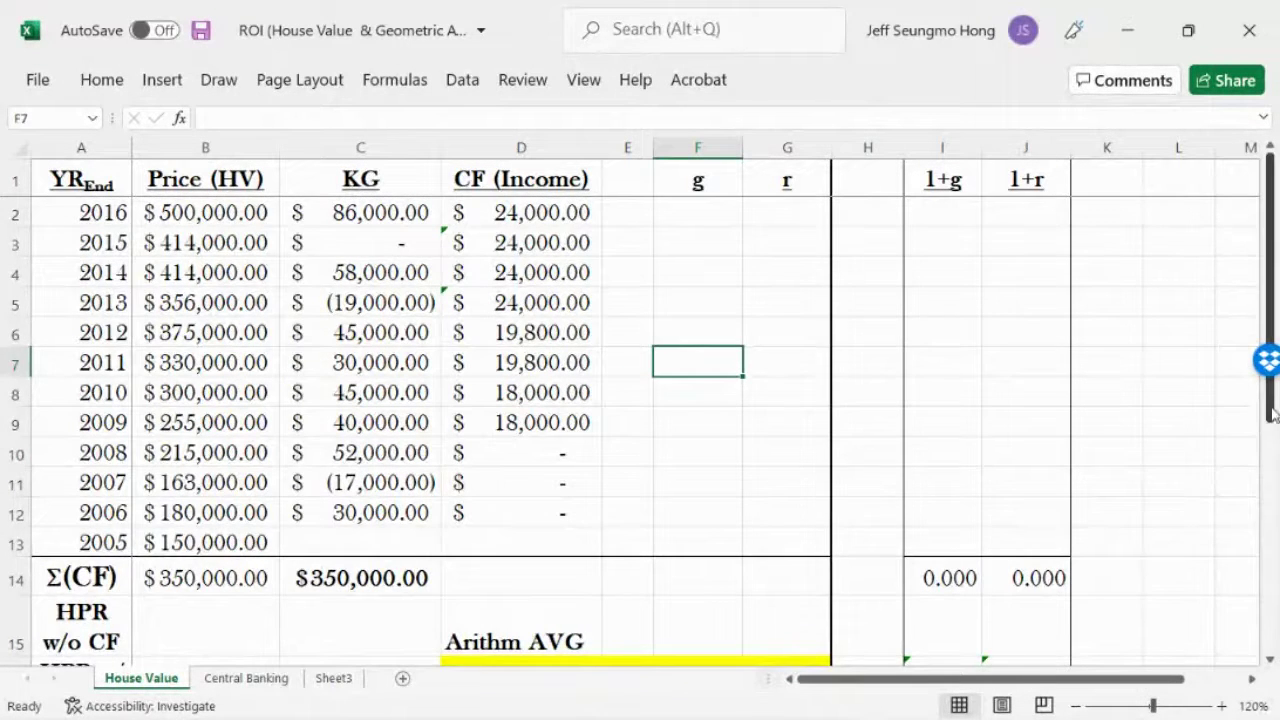
Calculate the HPR without cash flow in B15 as =C14/B13, consulting the HPR formula in ROI.pdf in Acrobat before adding the divisor
left_click_drag(1270, 414, 1272, 490)
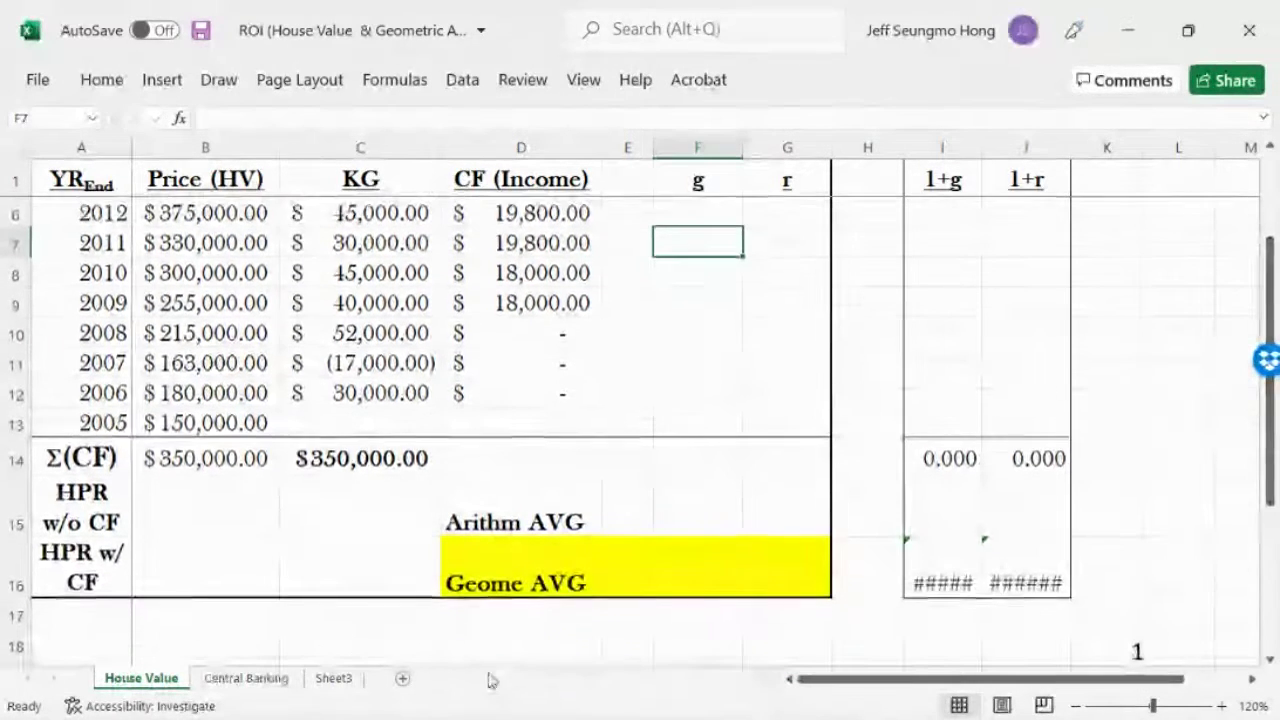
left_click(237, 514)
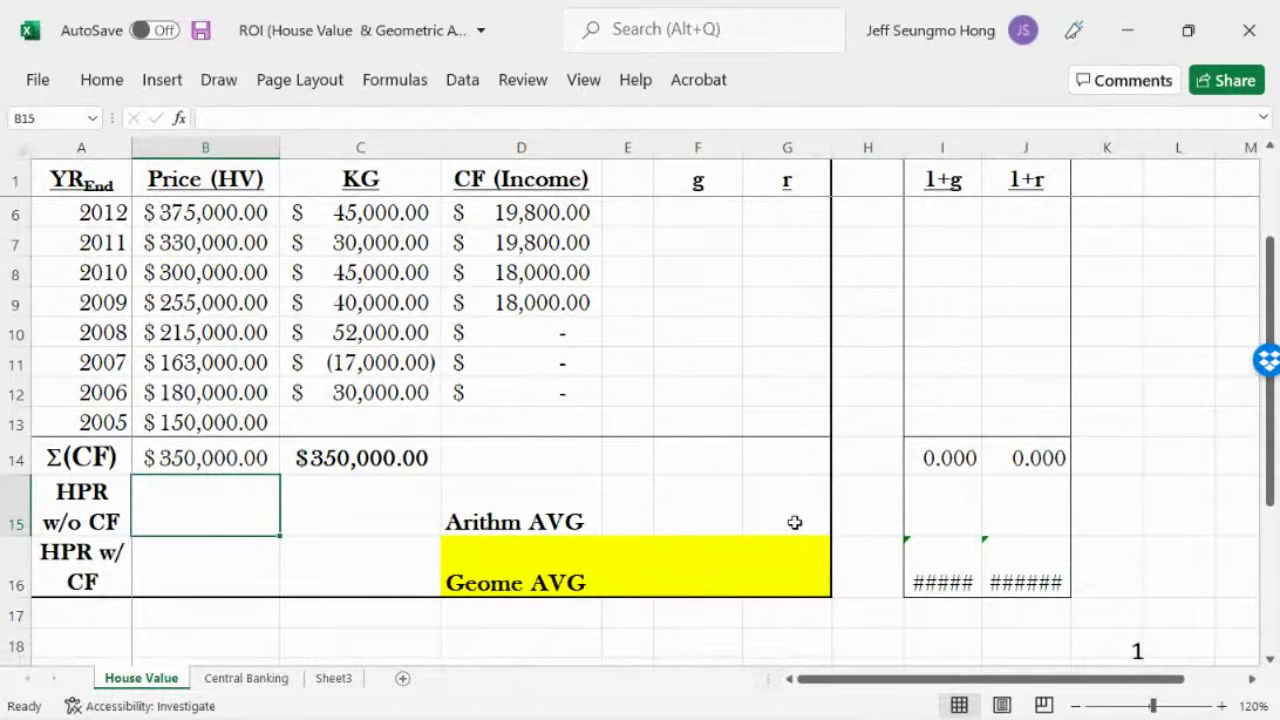
type("=")
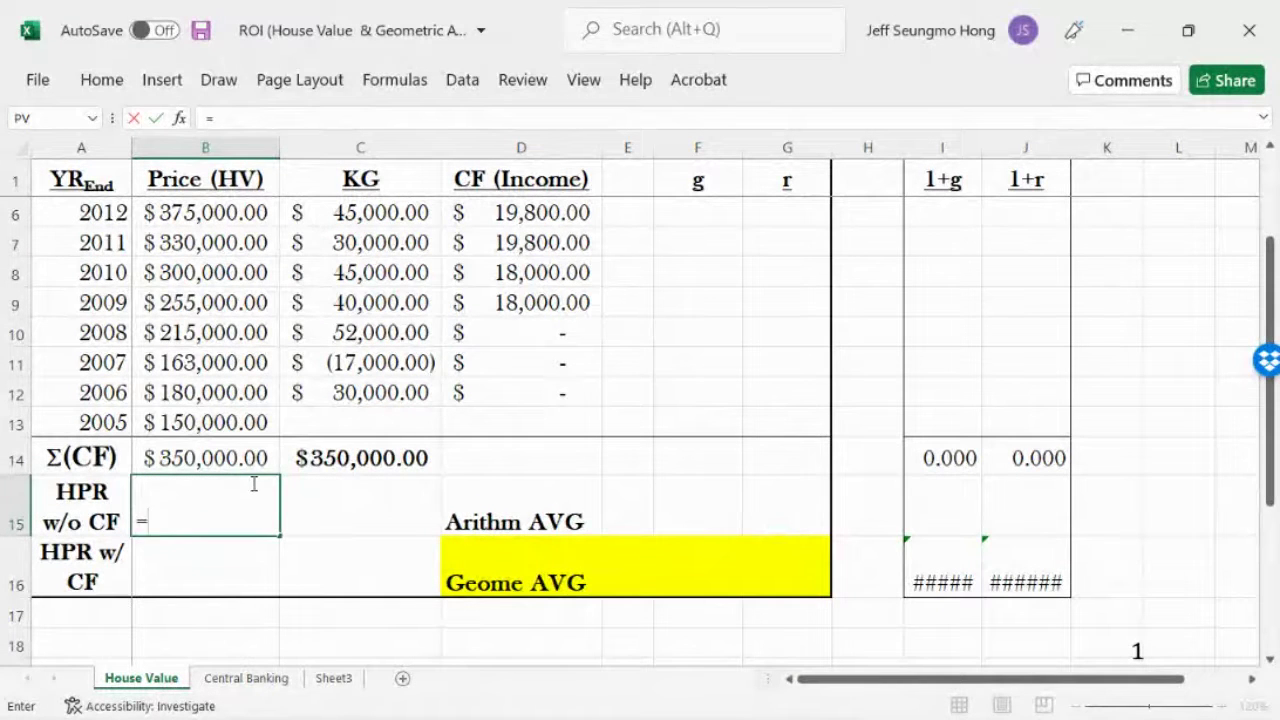
left_click(331, 459)
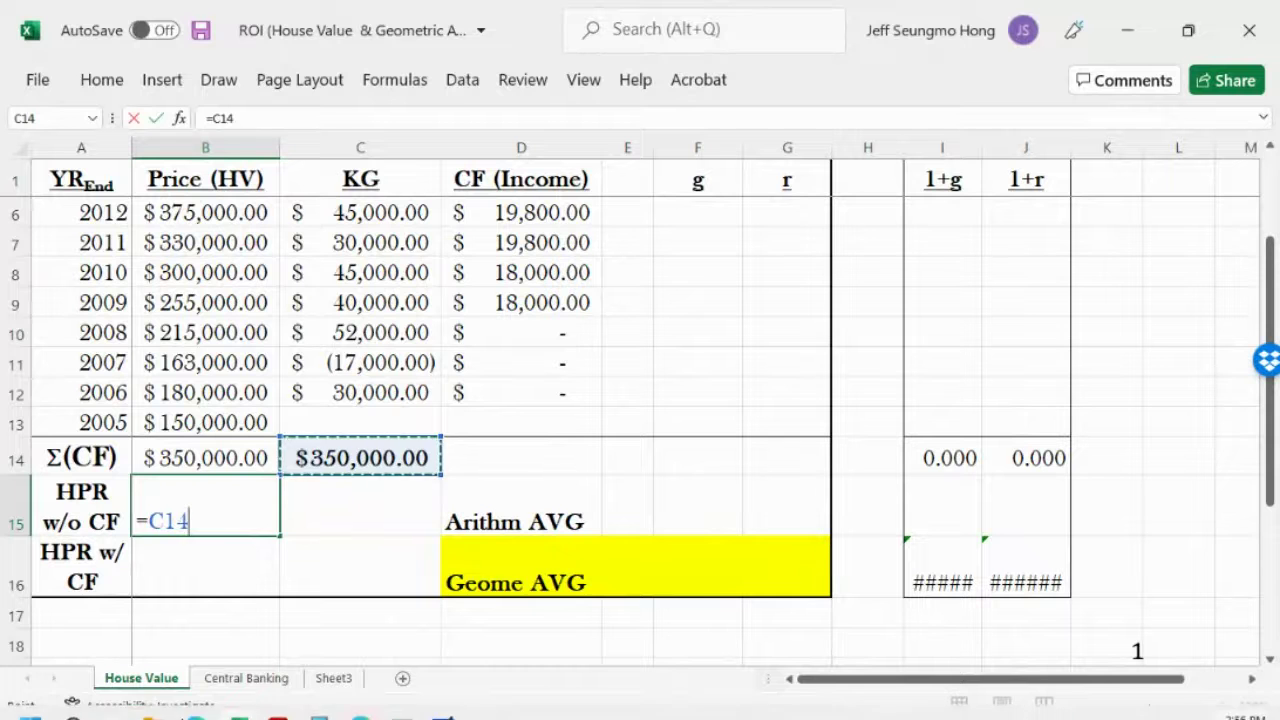
mouse_move(278, 700)
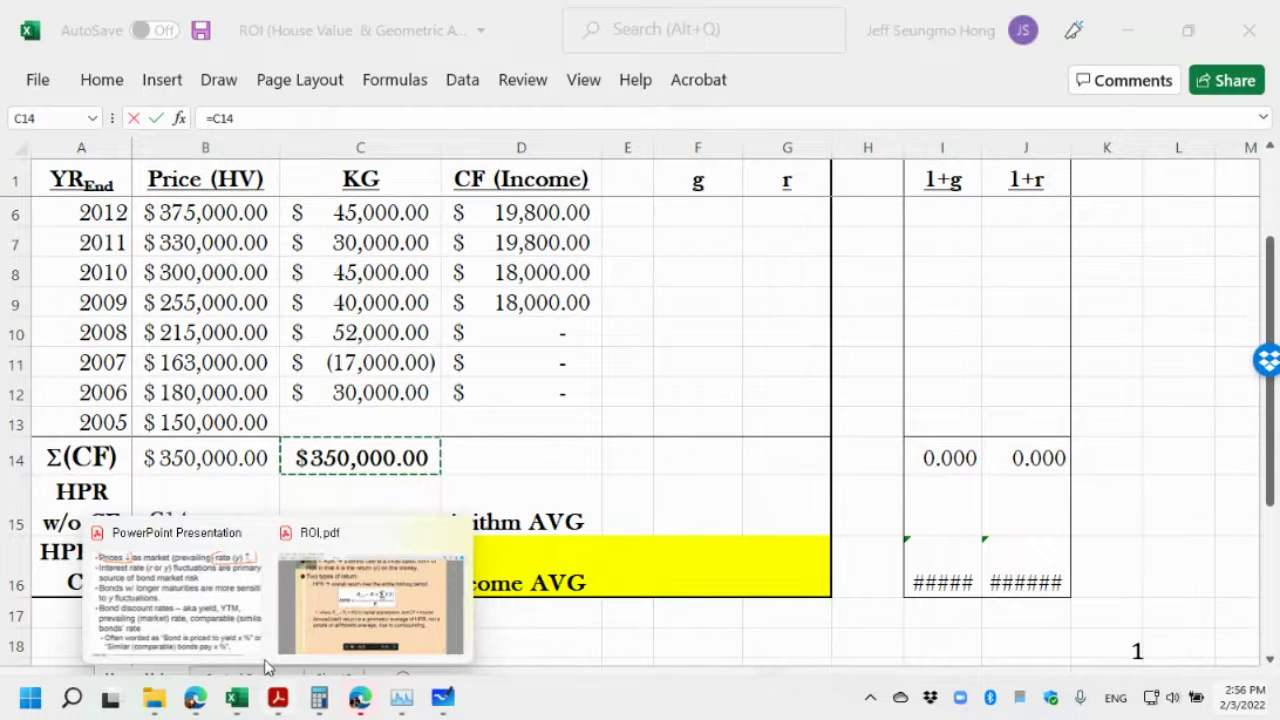
left_click(350, 640)
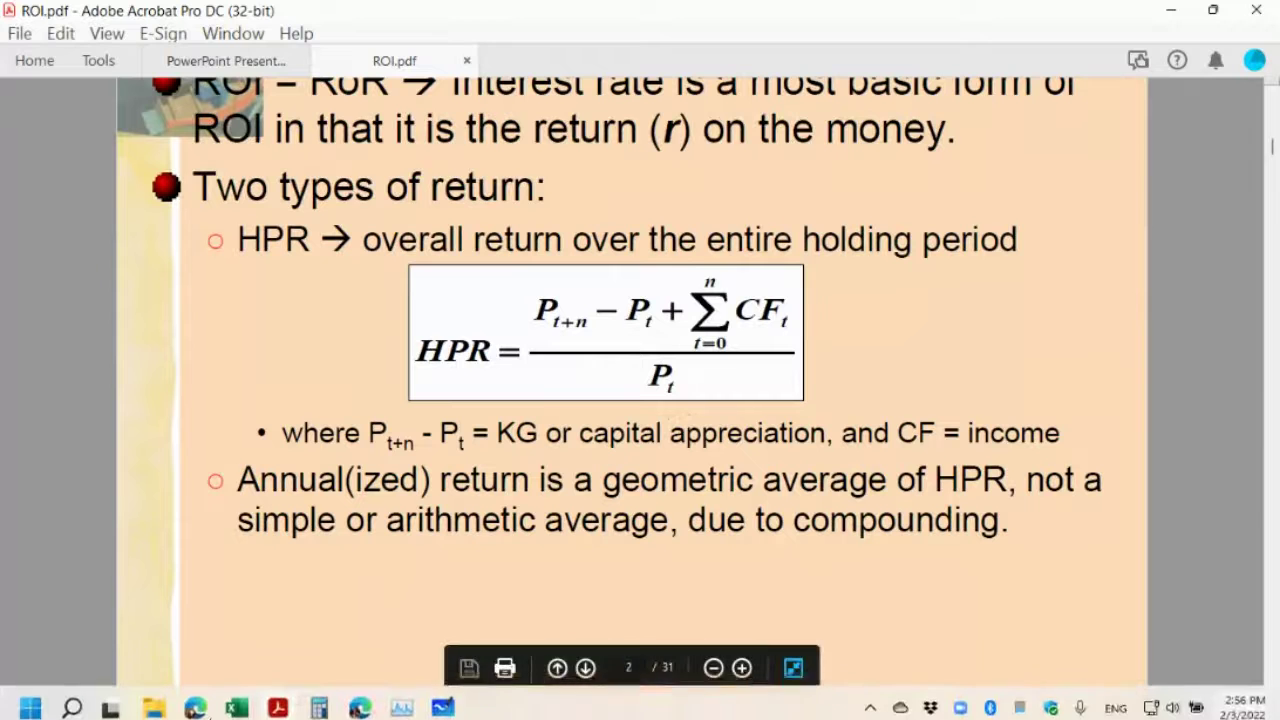
mouse_move(441, 703)
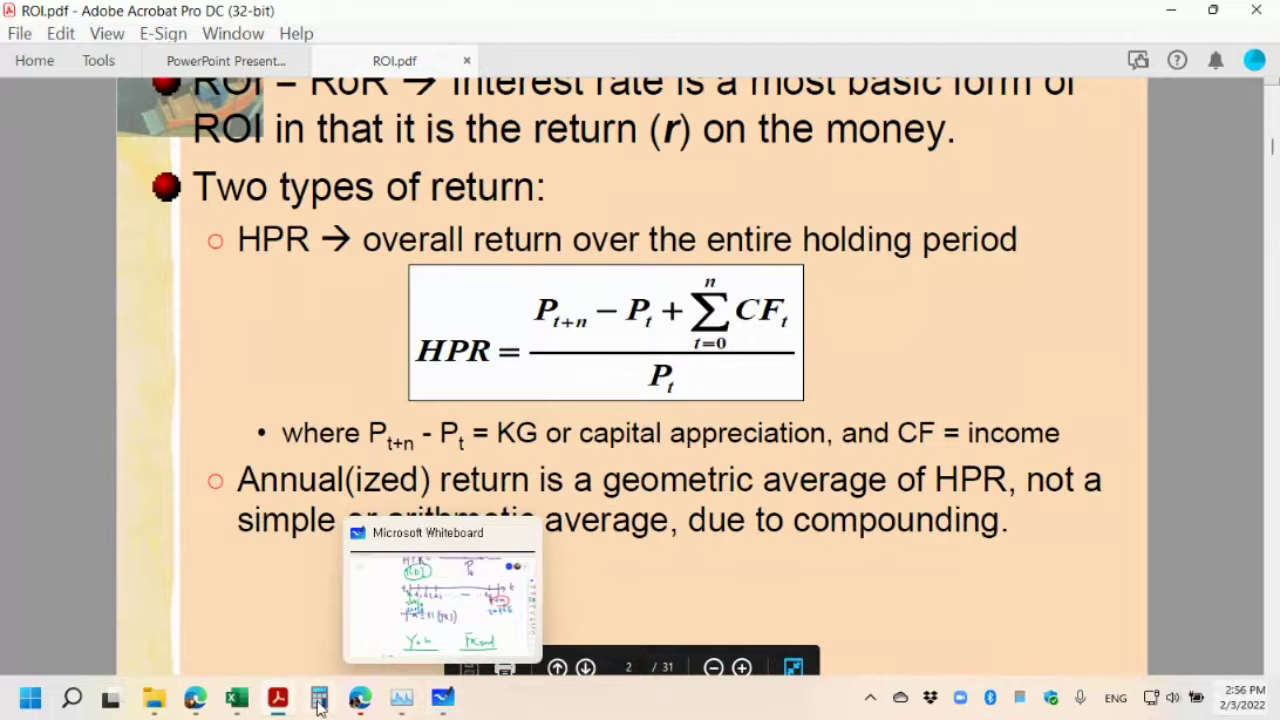
left_click(247, 703)
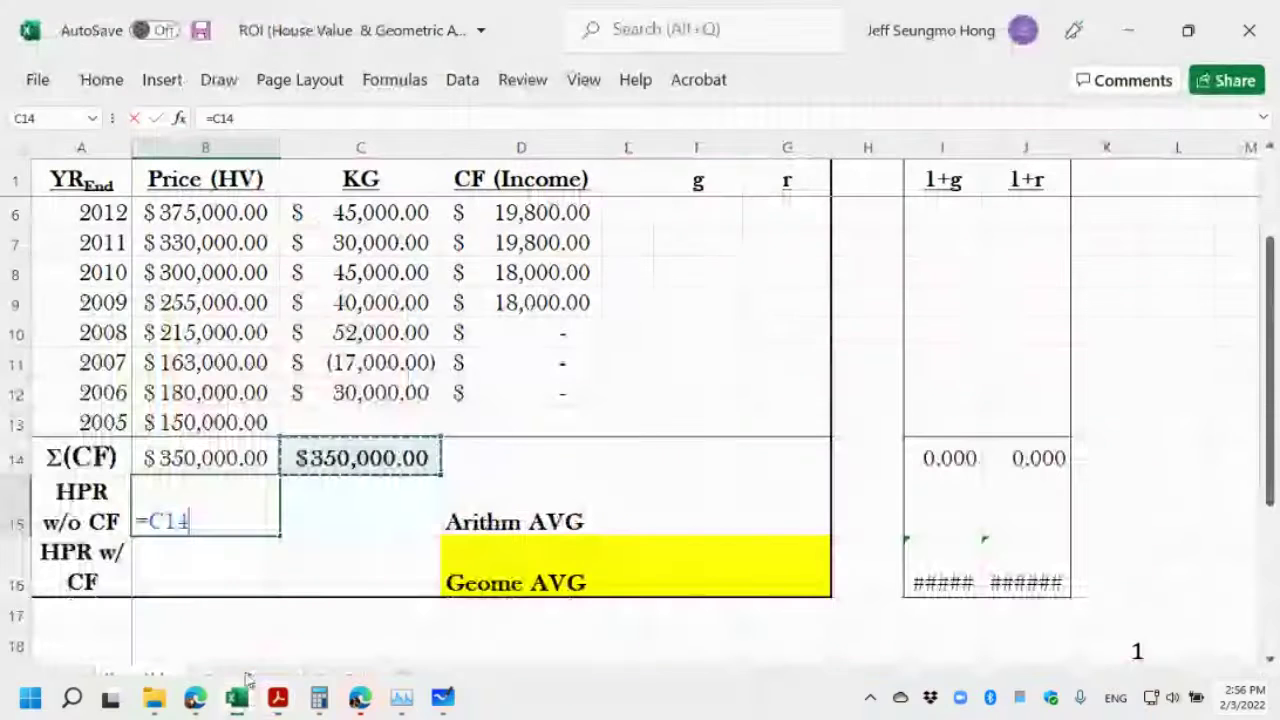
type("/")
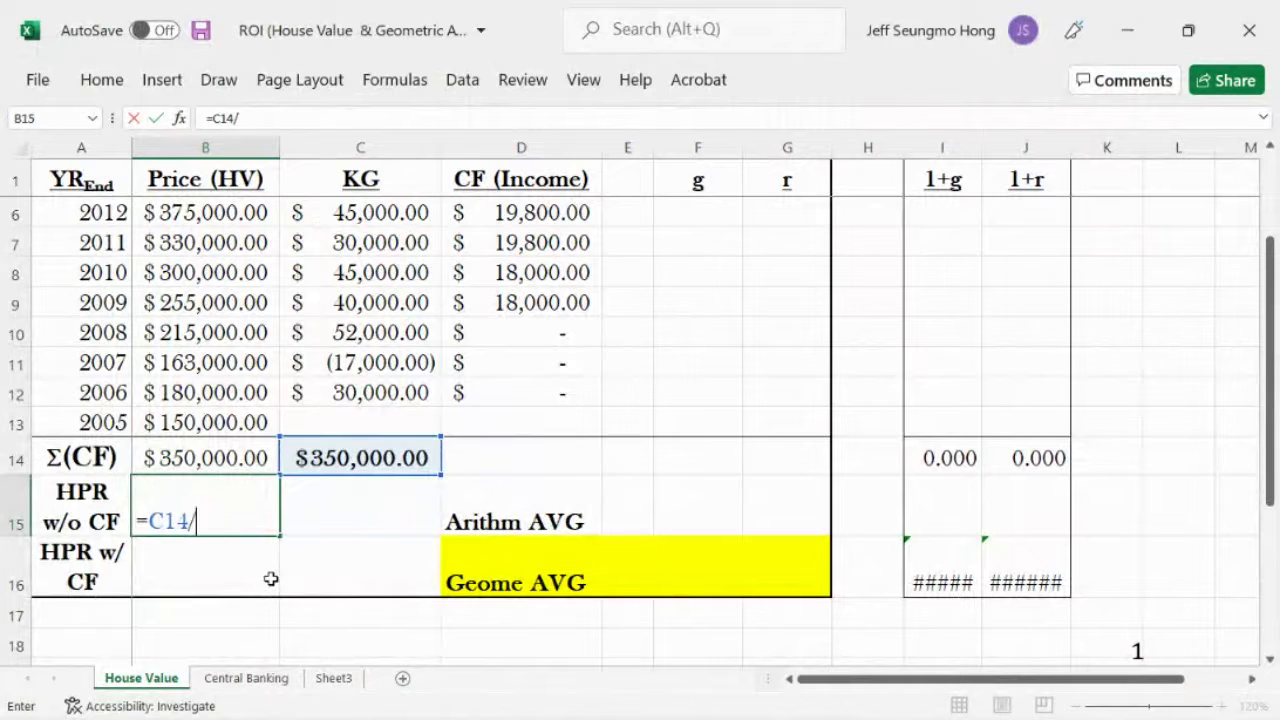
left_click(153, 427)
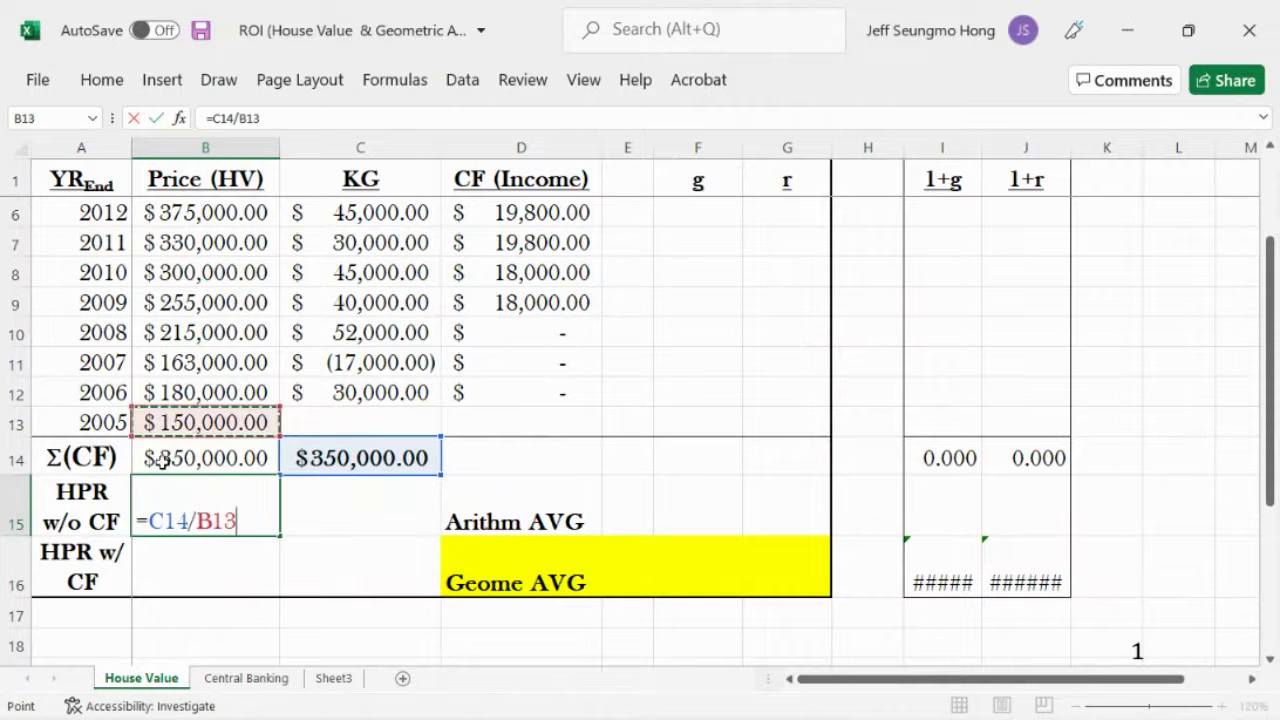
left_click(156, 118)
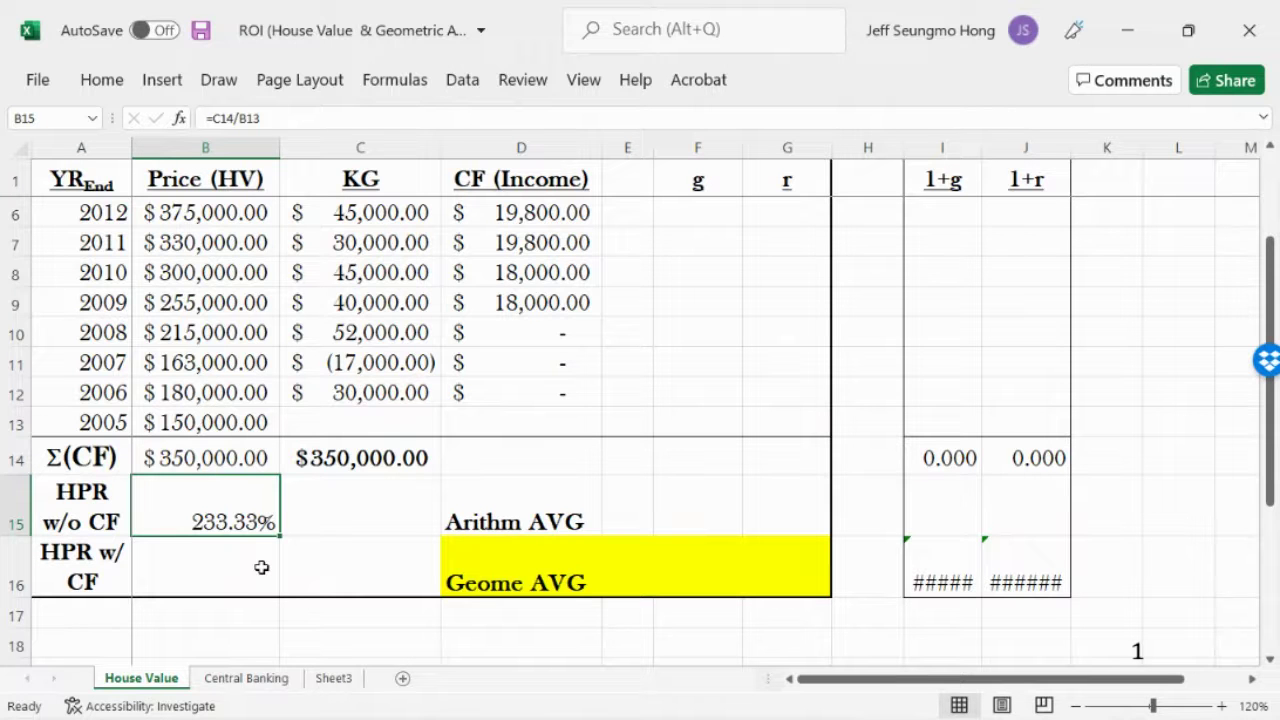
Check the HPR formula in B15 against the total capital gain in C14 and the 2005 price in B13
left_click_drag(1274, 456, 1276, 326)
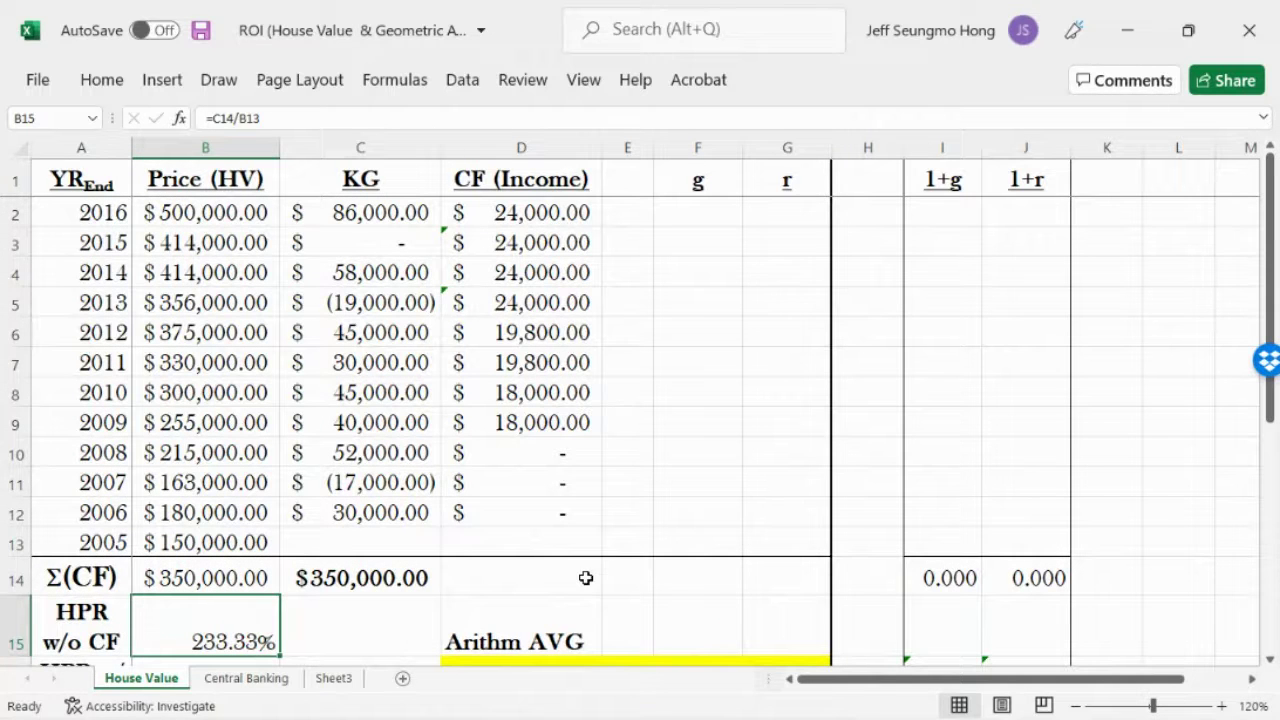
mouse_move(1105, 718)
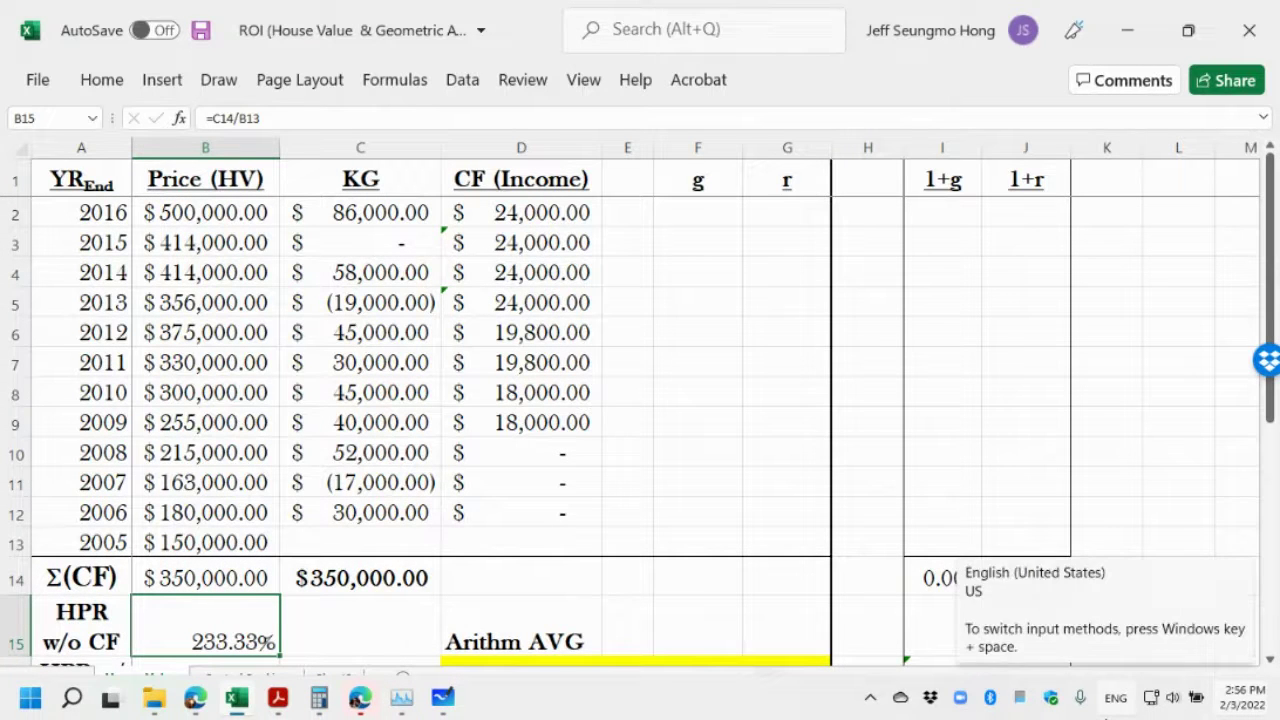
left_click_drag(1270, 427, 1270, 427)
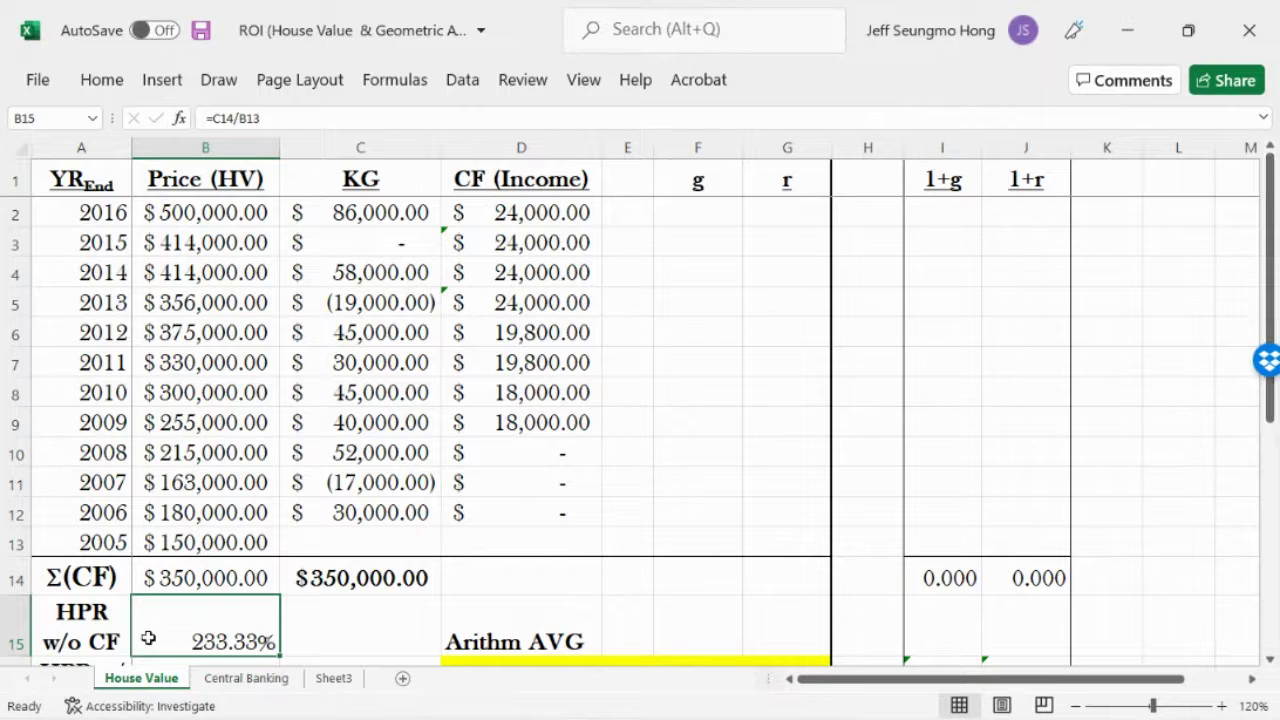
left_click(1268, 665)
left_click(1268, 665)
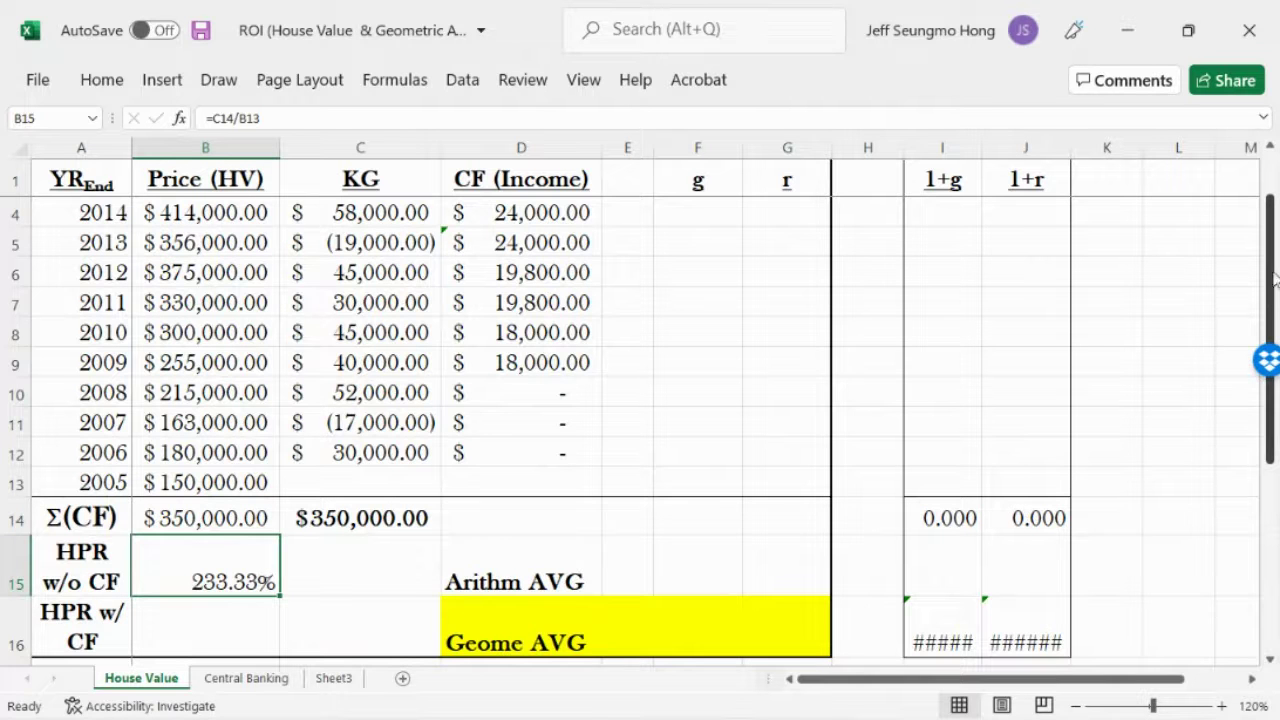
left_click_drag(1275, 280, 1257, 266)
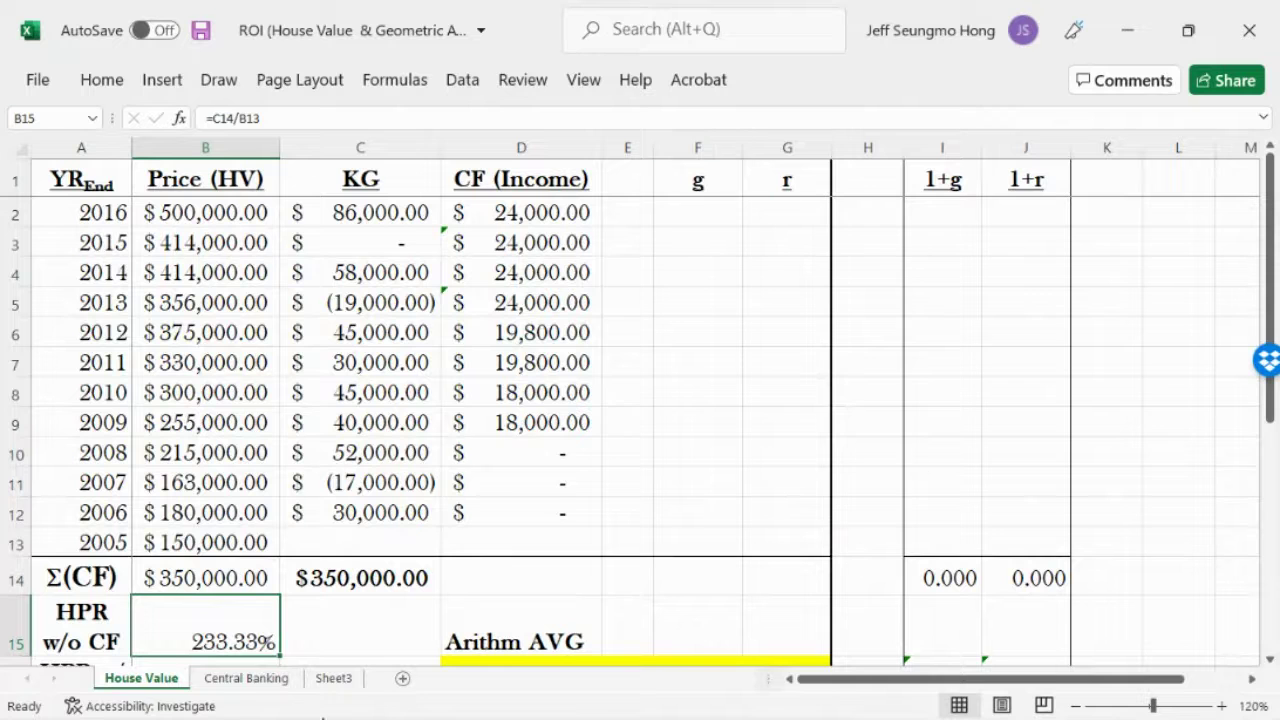
double_click(247, 634)
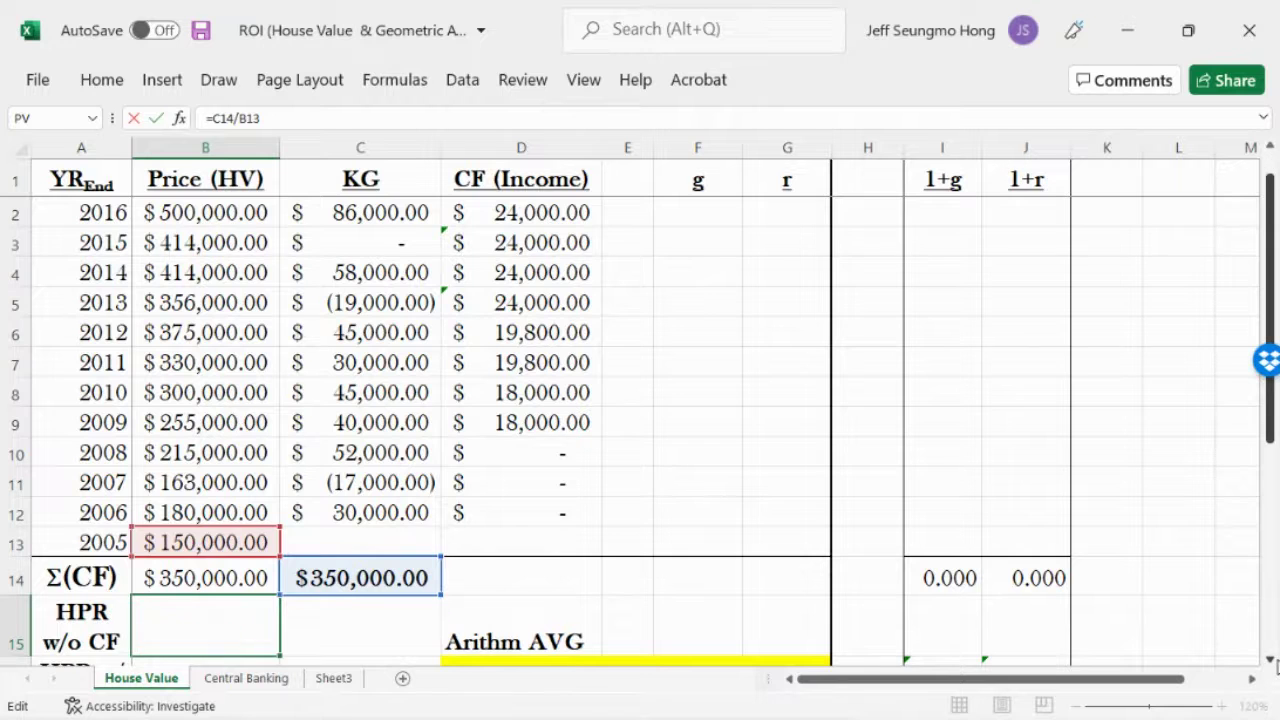
scroll(230, 635, "down", 1)
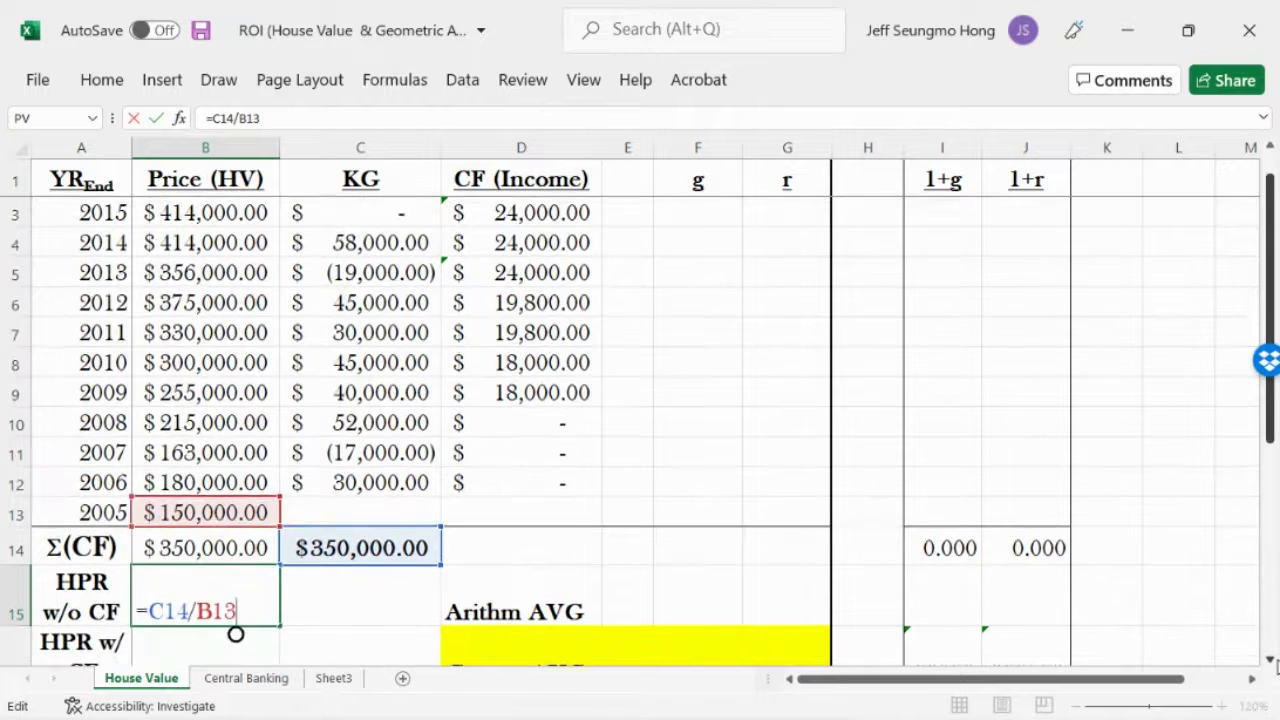
left_click(157, 120)
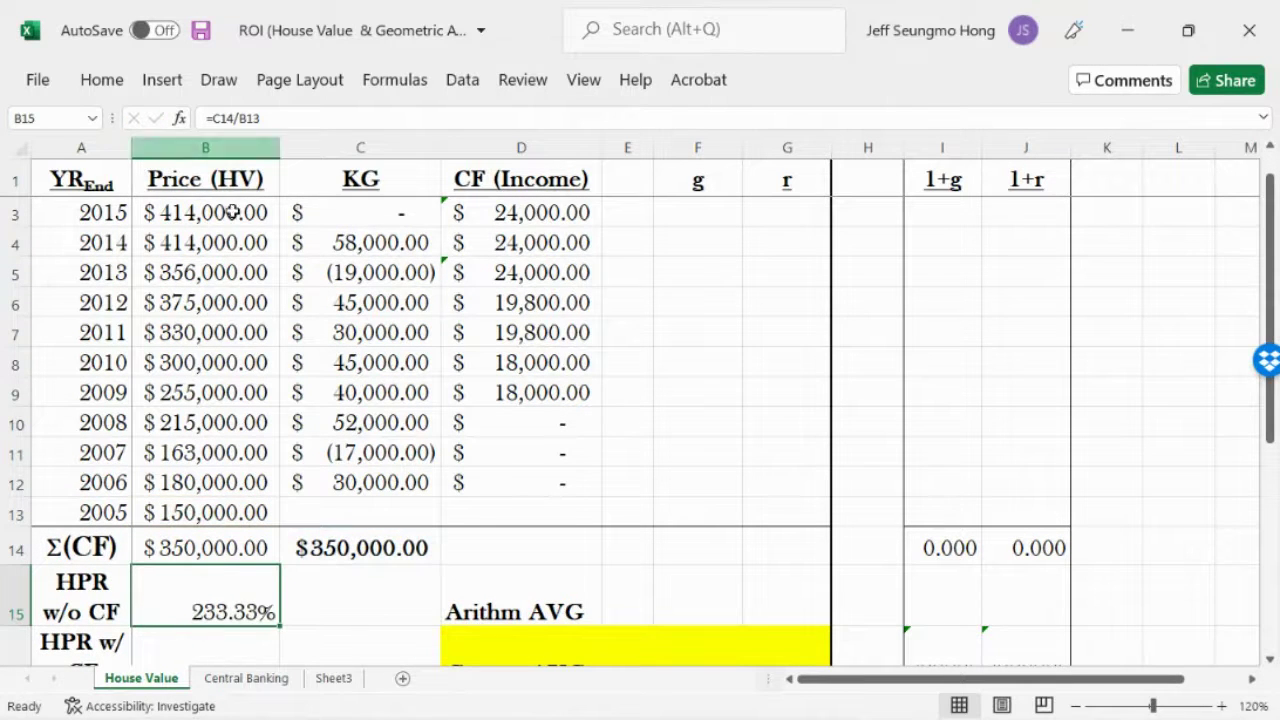
left_click(329, 605)
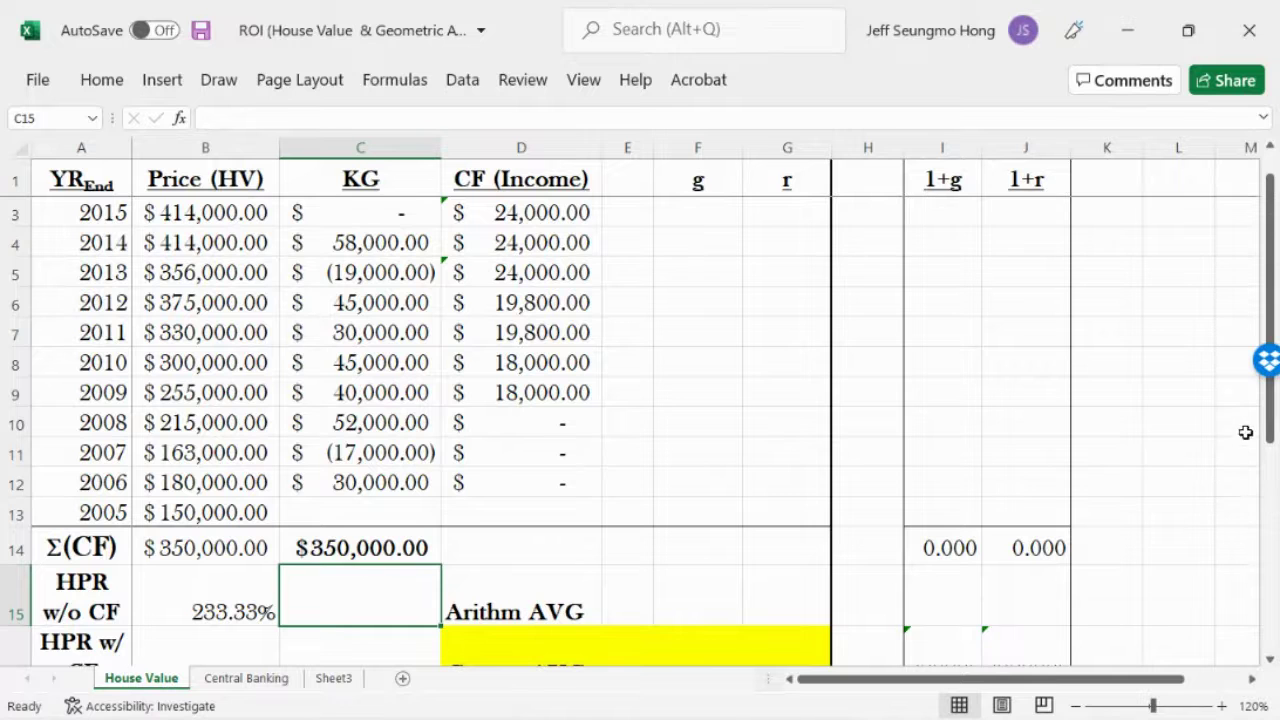
left_click_drag(1272, 432, 1272, 452)
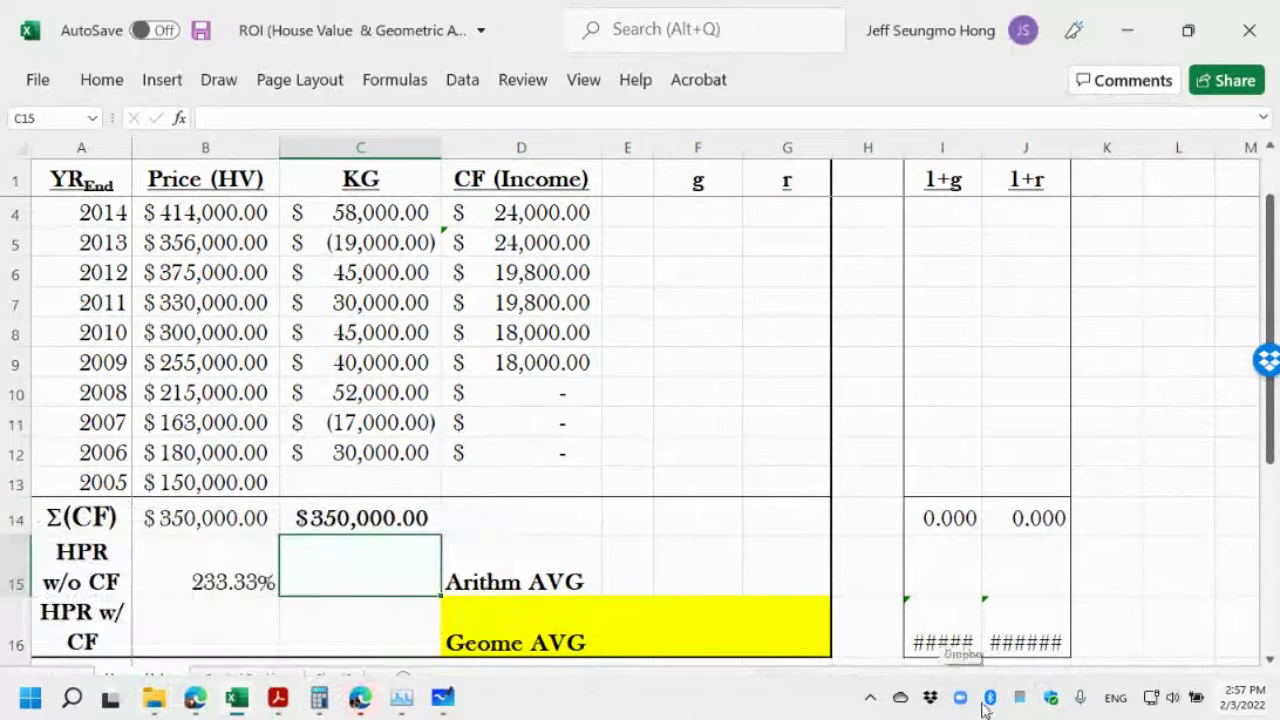
mouse_move(1258, 708)
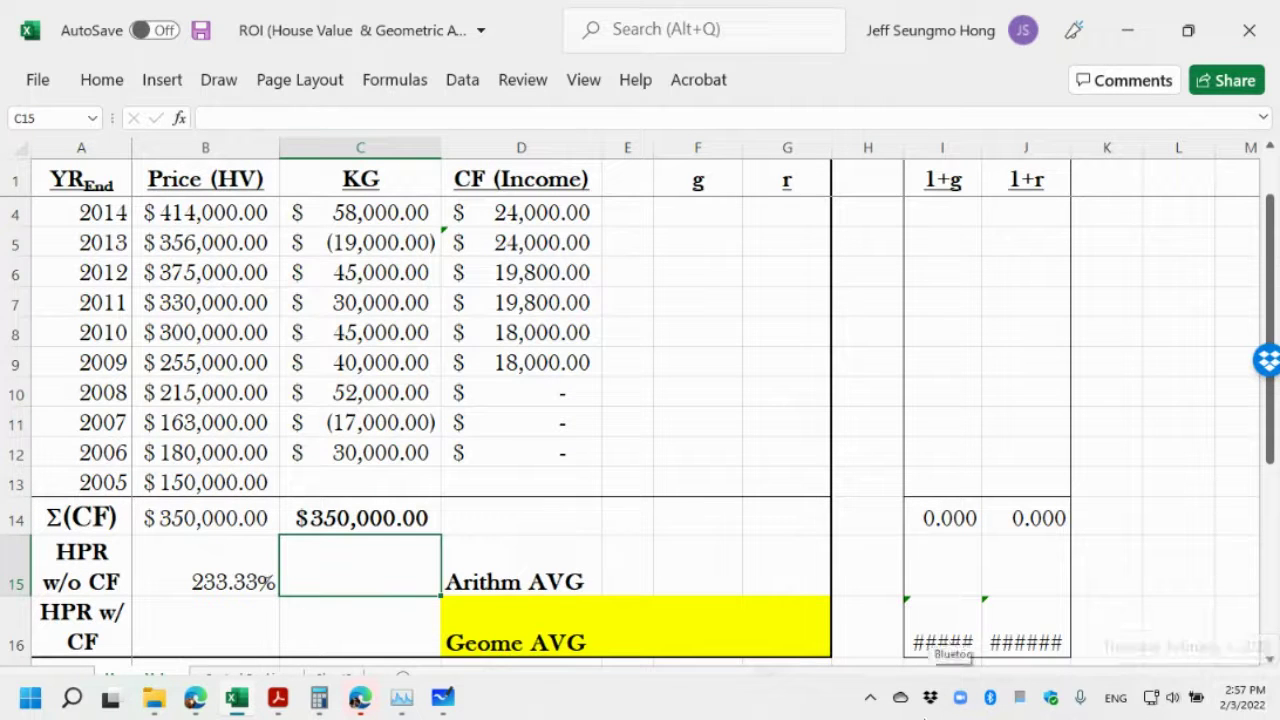
mouse_move(272, 708)
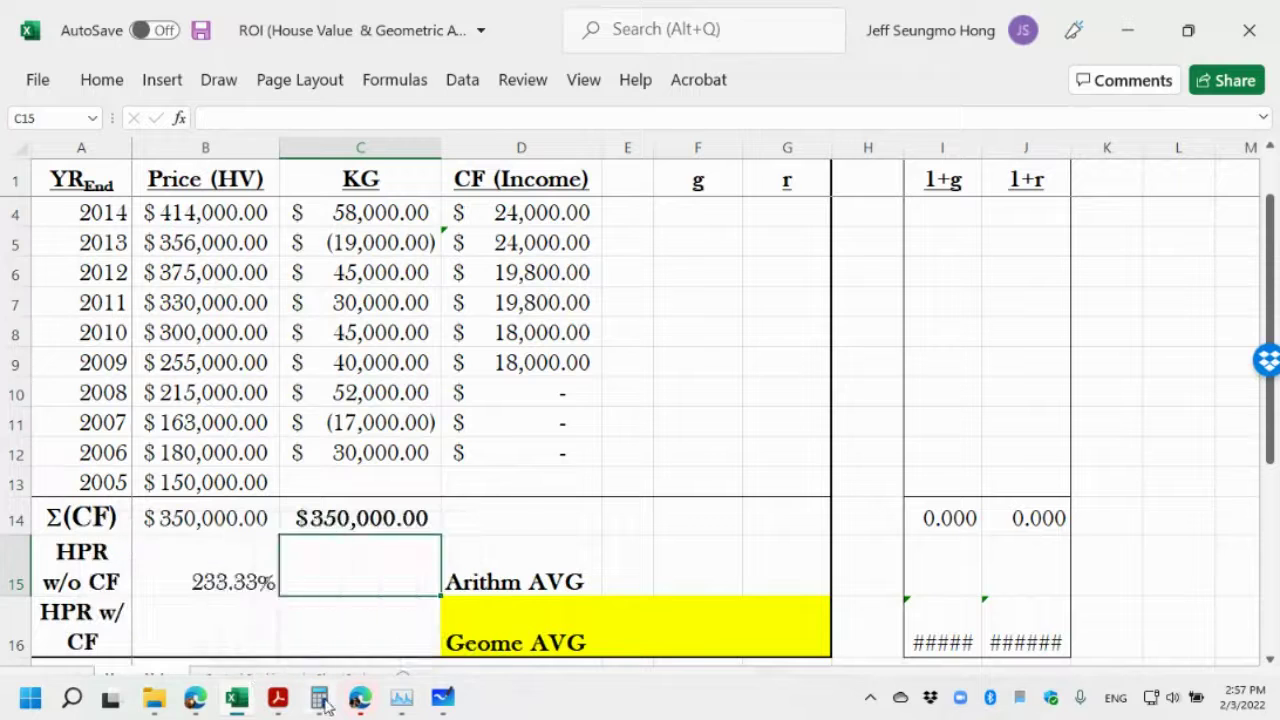
Switch to the Blackboard Collaborate session in Edge, check the audio sharing and attendee list, and return to the Excel workbook
mouse_move(357, 705)
left_click(362, 703)
left_click(362, 705)
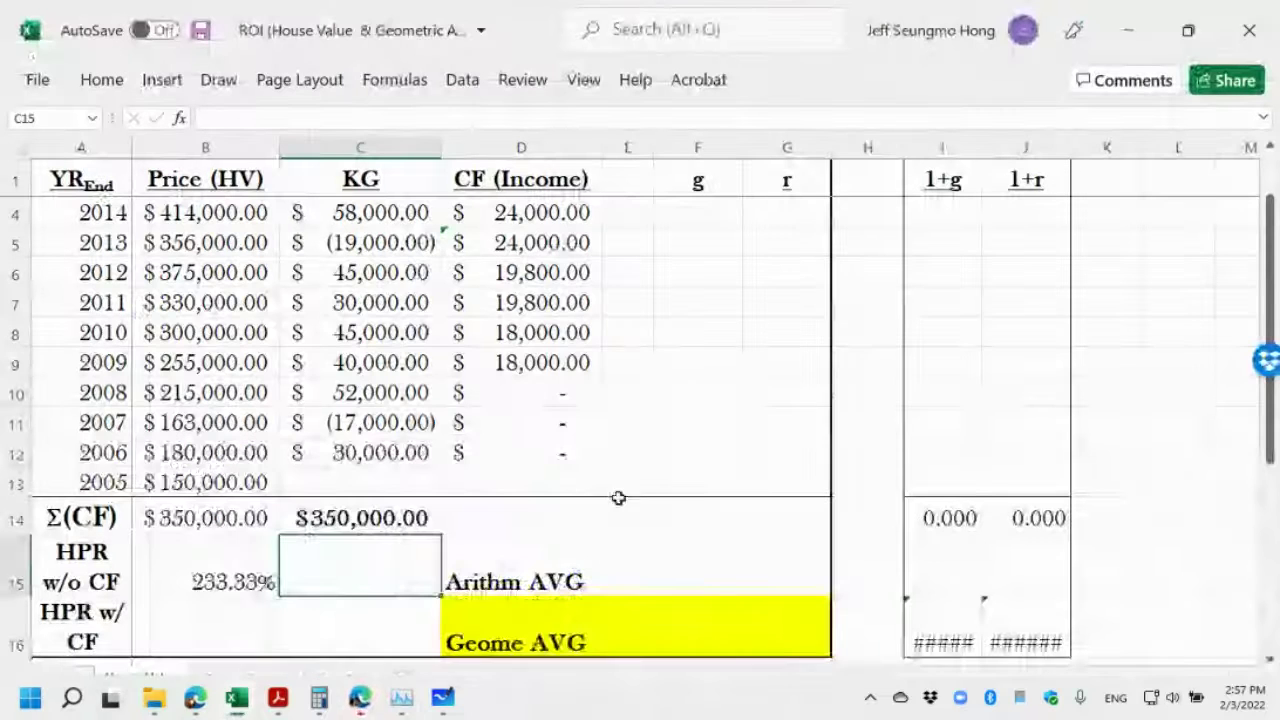
left_click(362, 705)
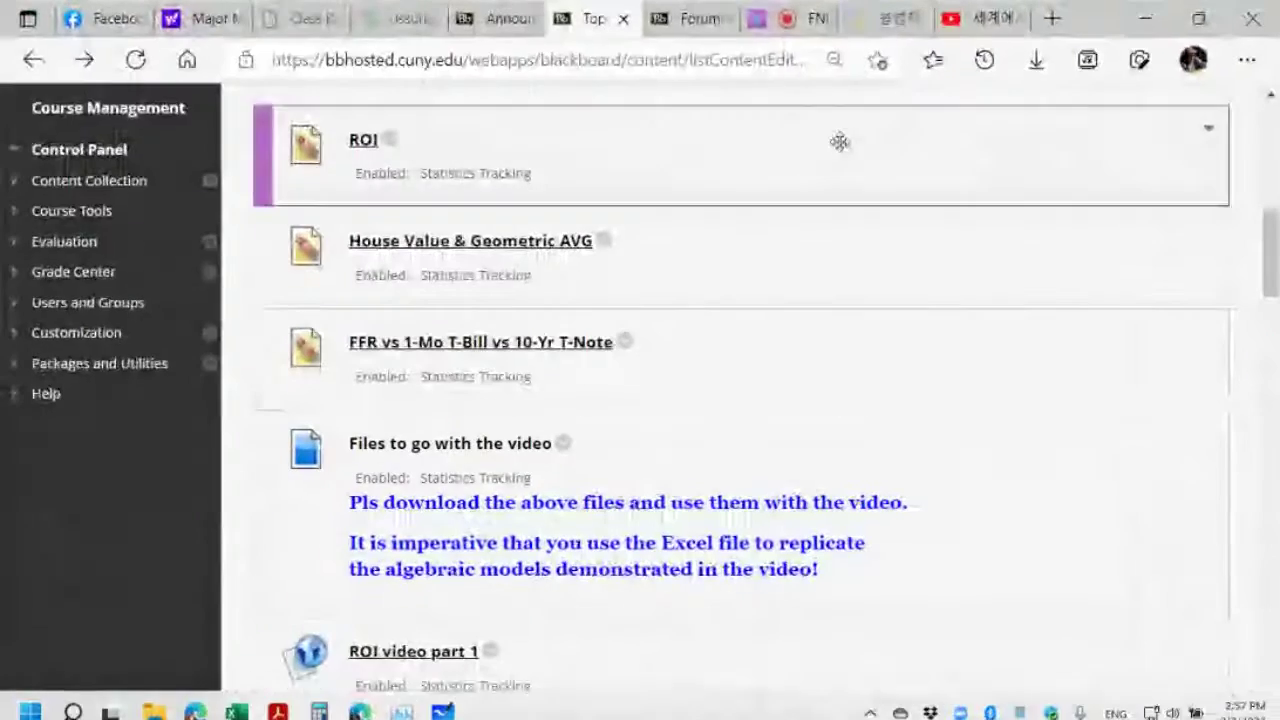
left_click(785, 18)
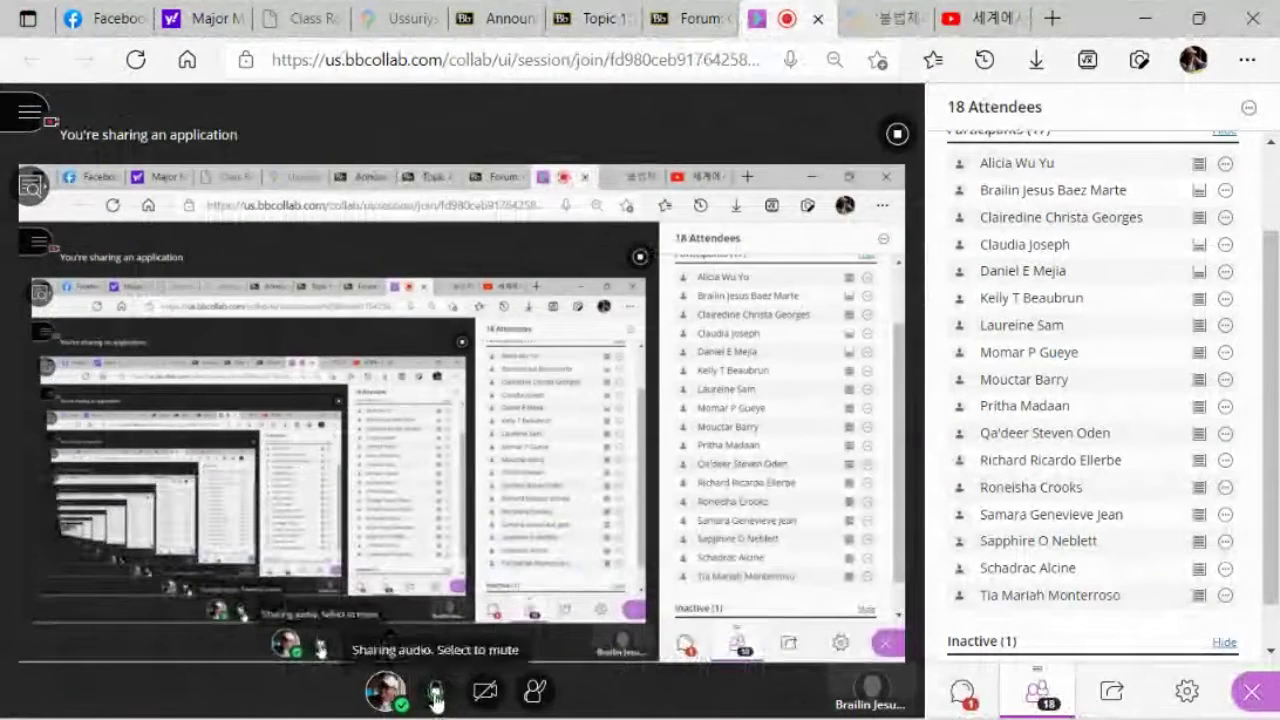
mouse_move(365, 707)
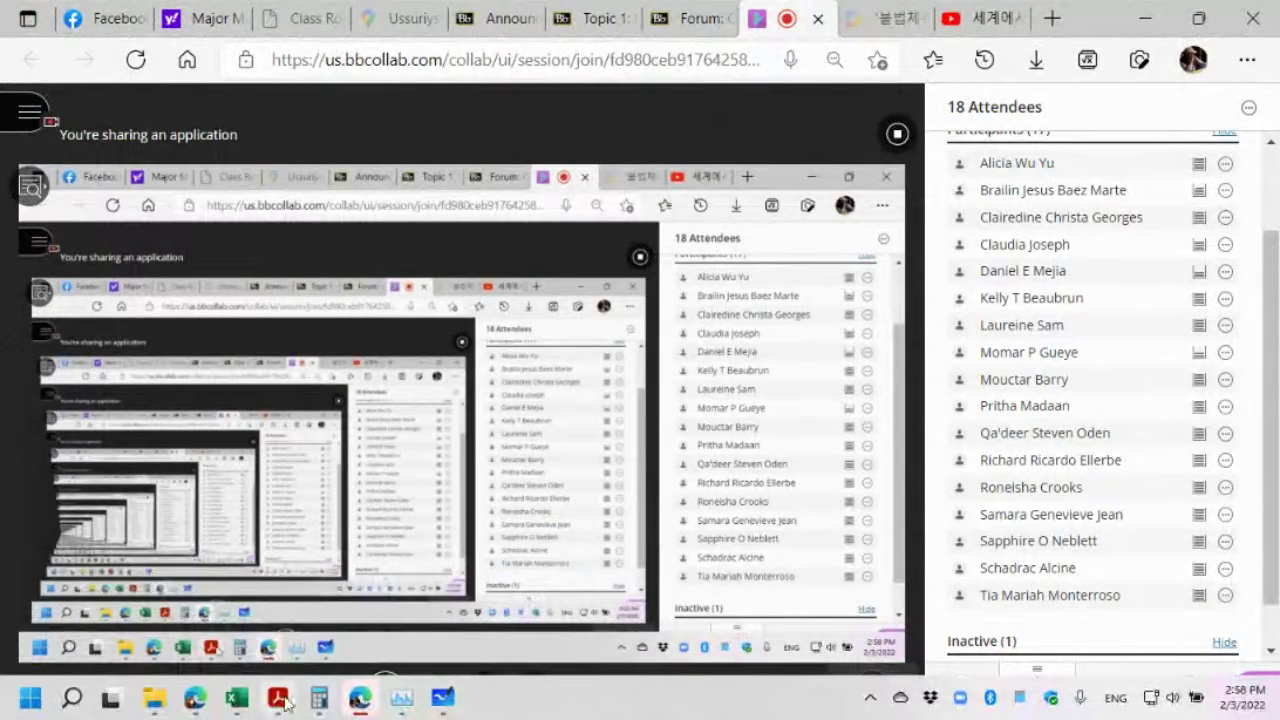
left_click(237, 697)
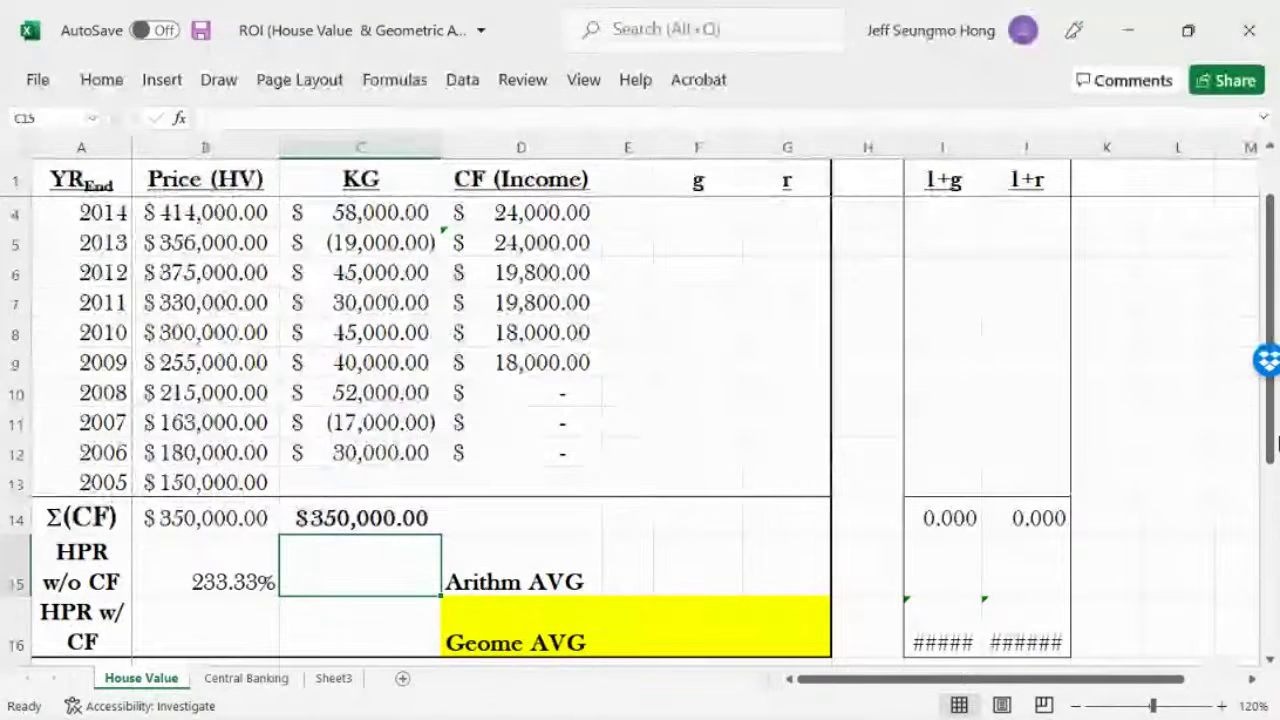
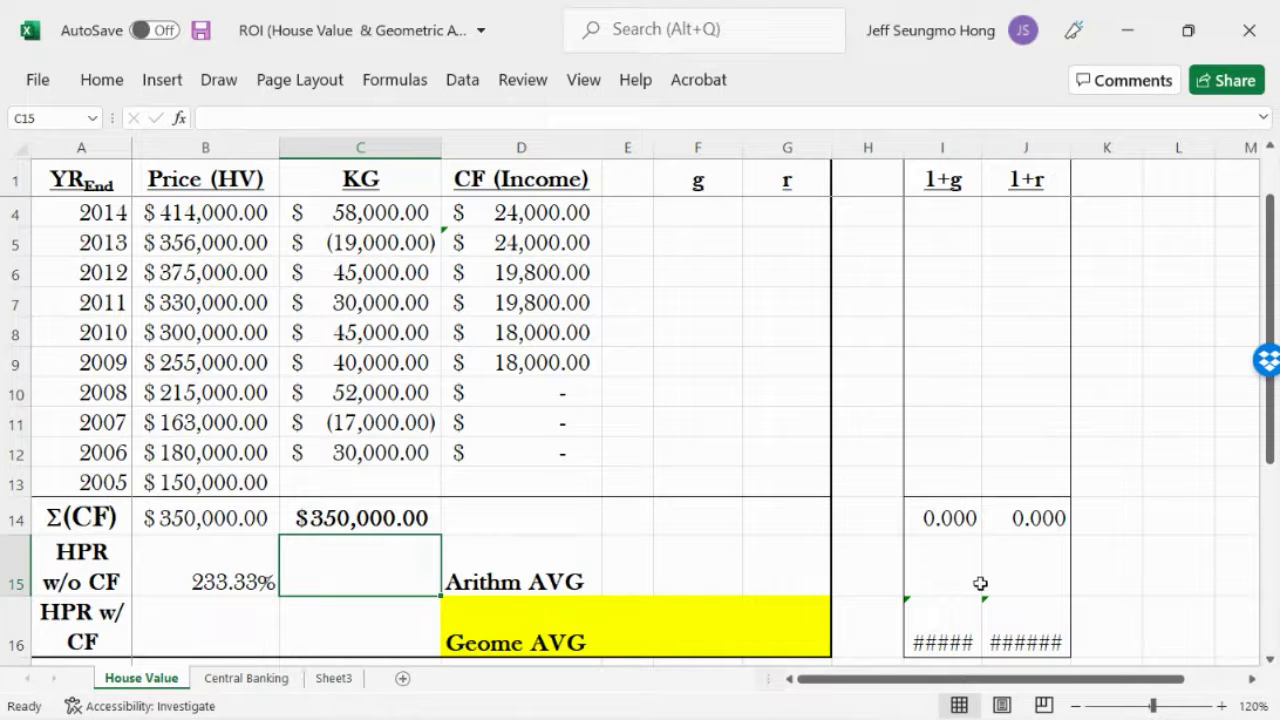
Switch to the Collaborate session in Edge and review its active and inactive attendees
mouse_move(380, 718)
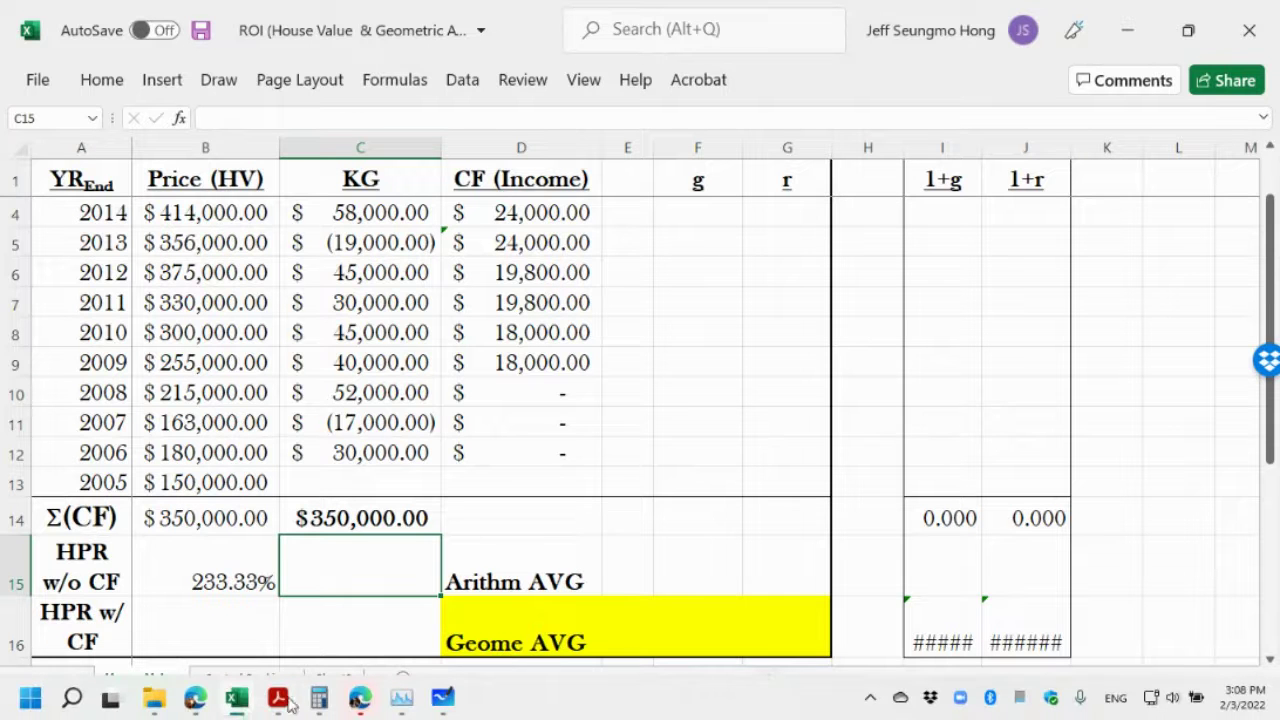
mouse_move(240, 708)
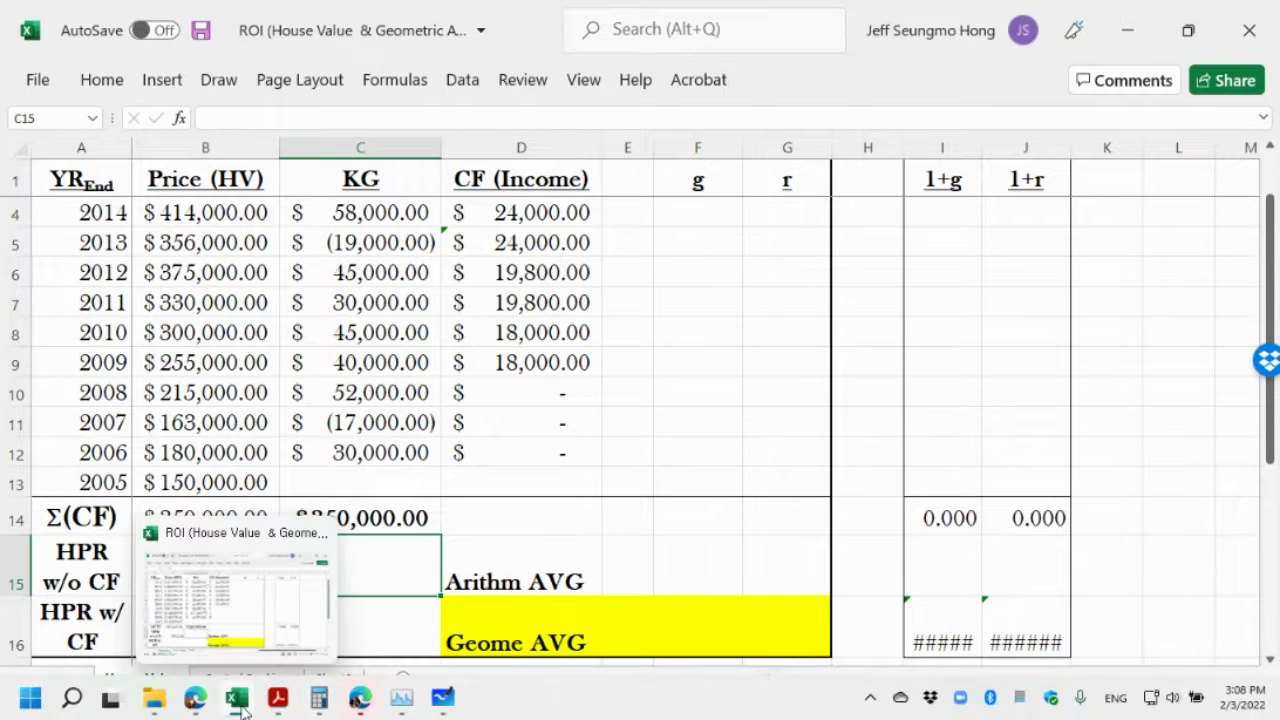
left_click(359, 703)
mouse_move(386, 697)
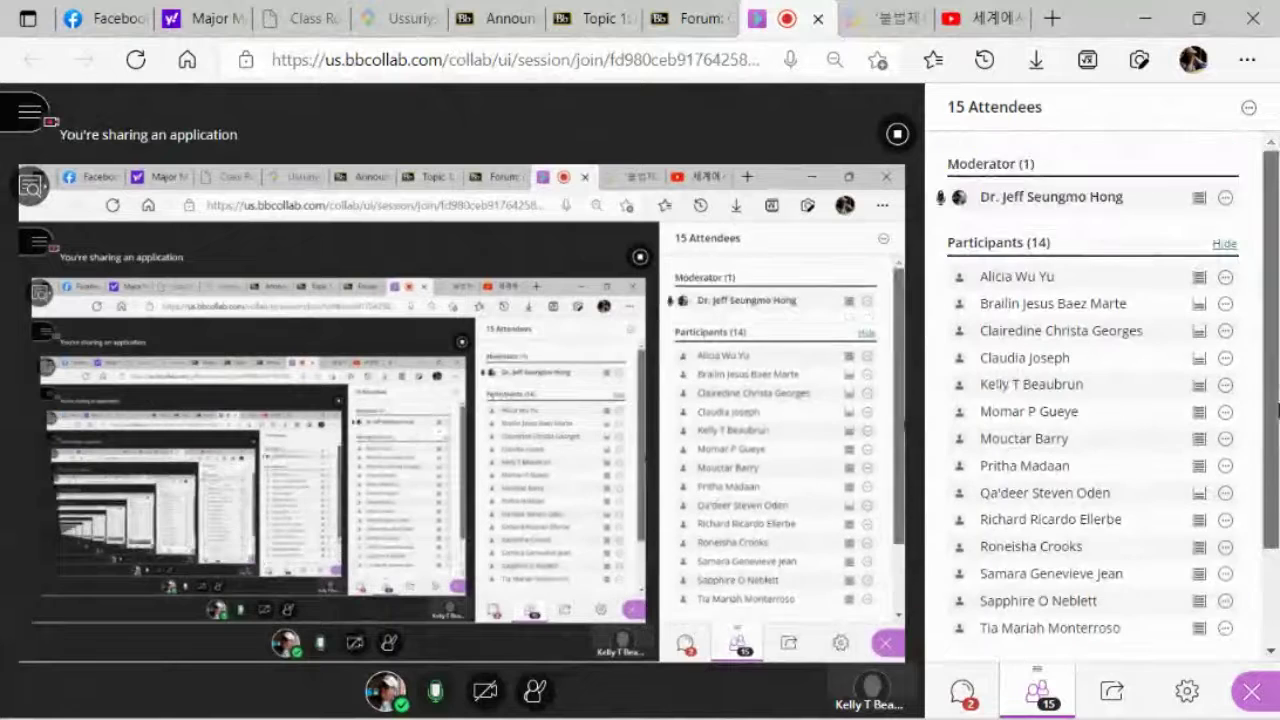
scroll(1271, 641, "down", 3)
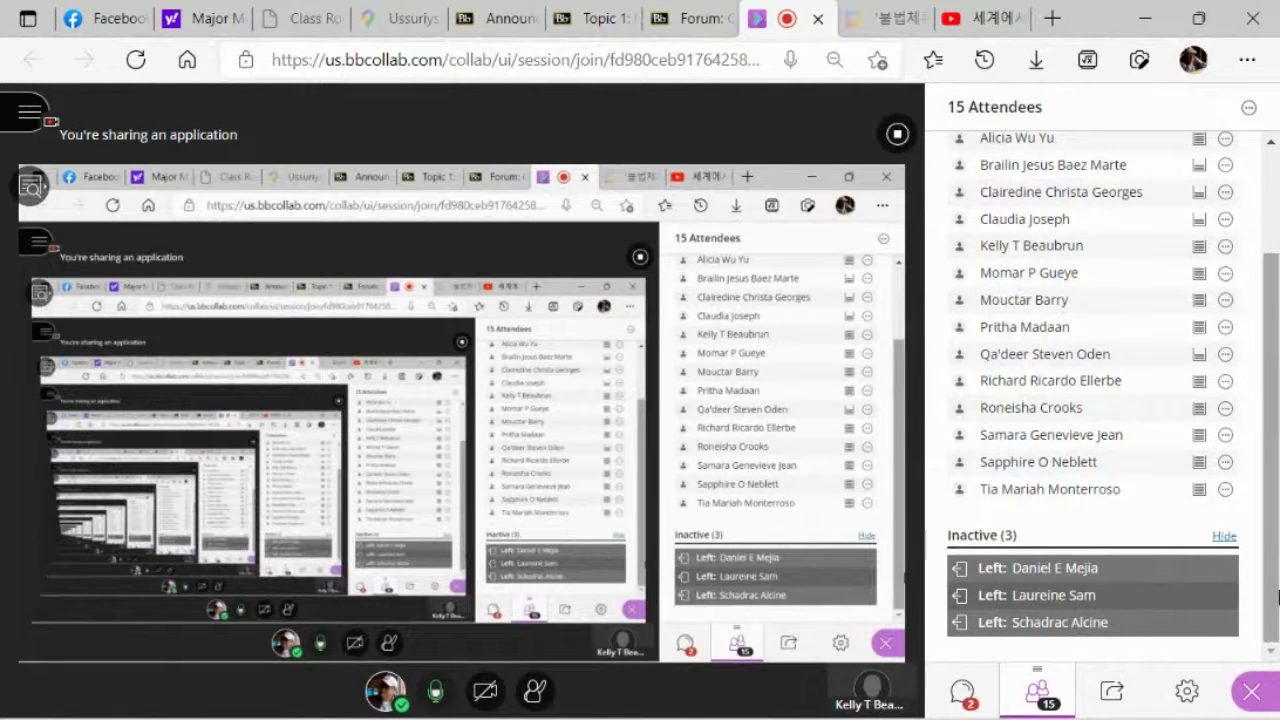
scroll(1277, 603, "up", 5)
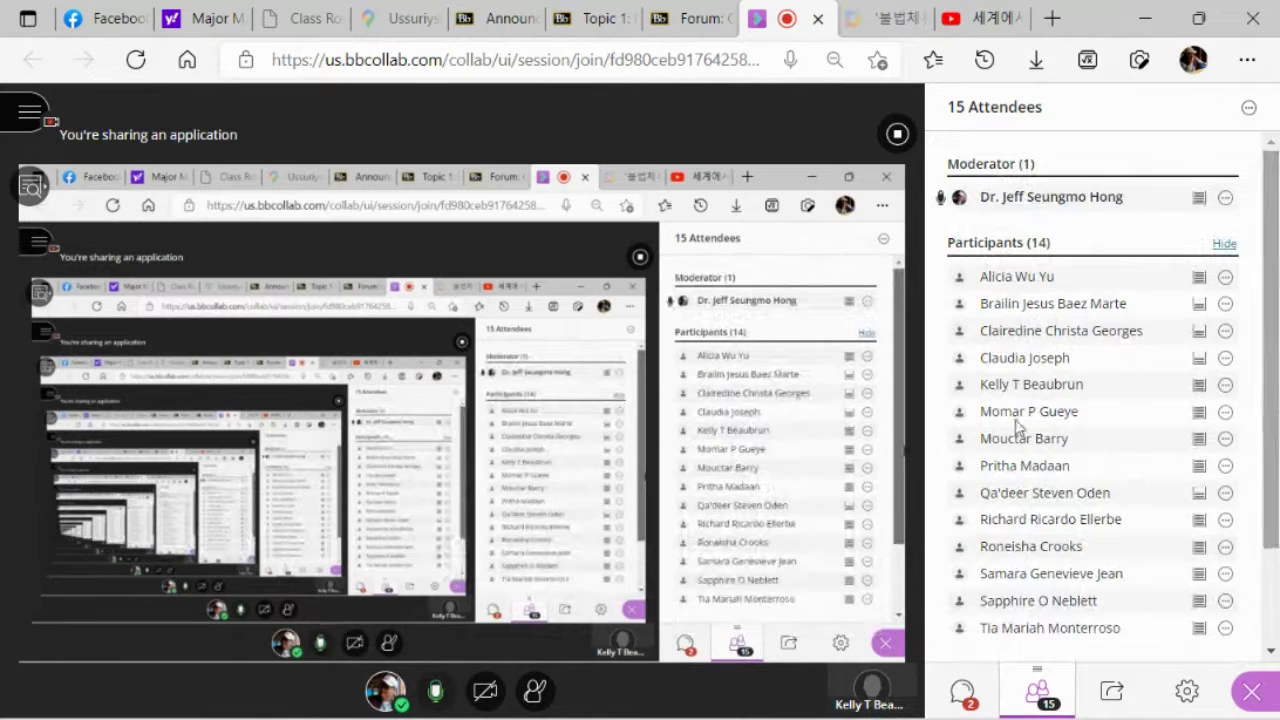
Reload the Collaborate session page, review the attendee list again, and return to the Excel workbook
left_click(135, 60)
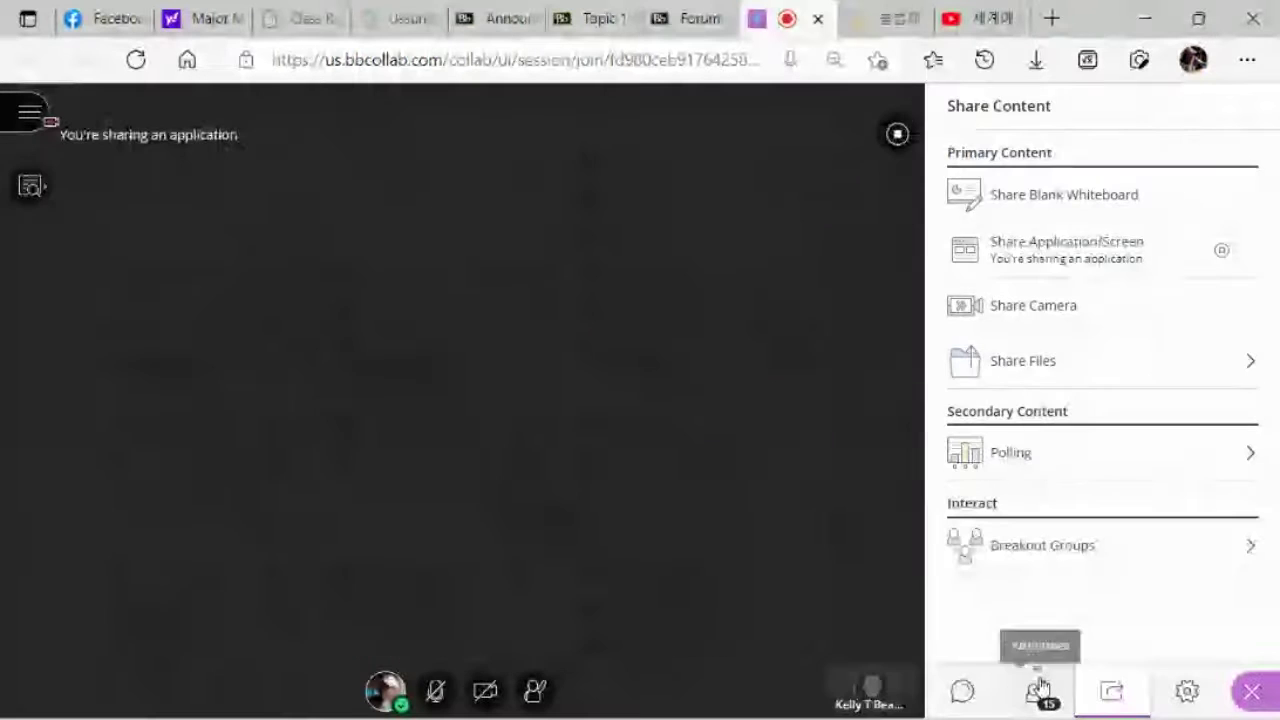
left_click(1040, 689)
scroll(1250, 600, "down", 2)
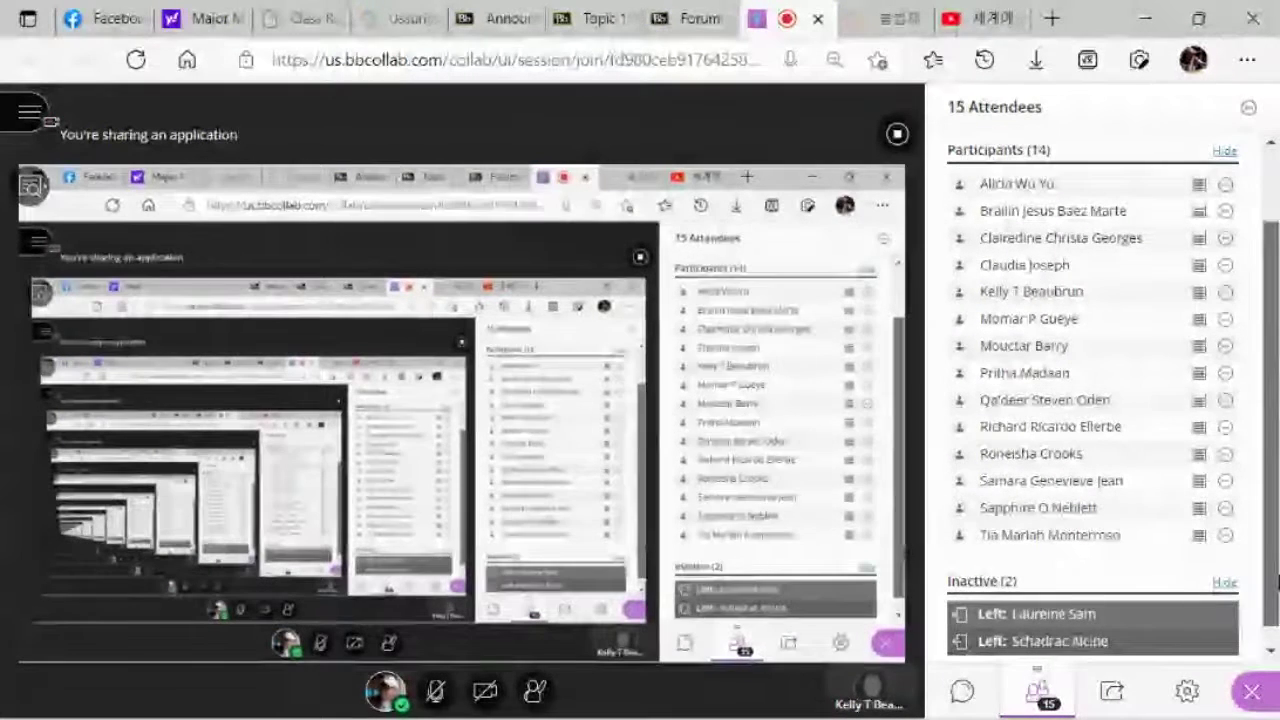
scroll(1277, 580, "down", 1)
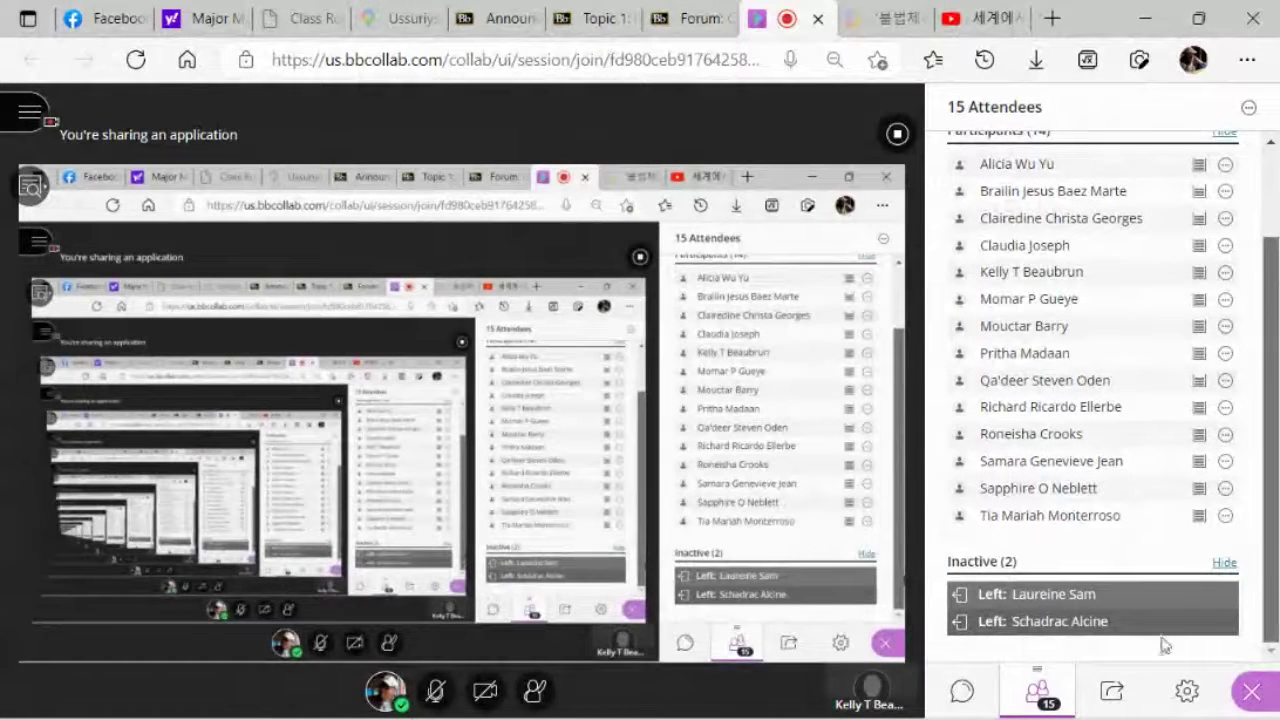
mouse_move(242, 712)
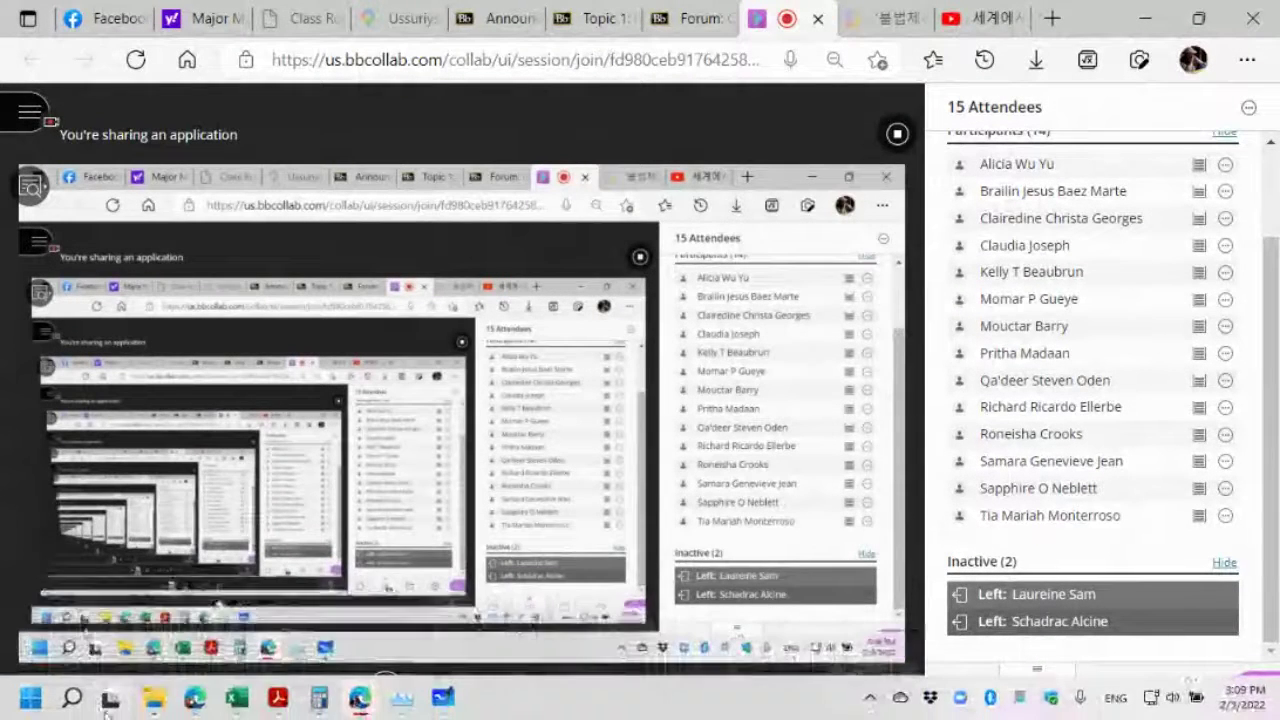
left_click(237, 700)
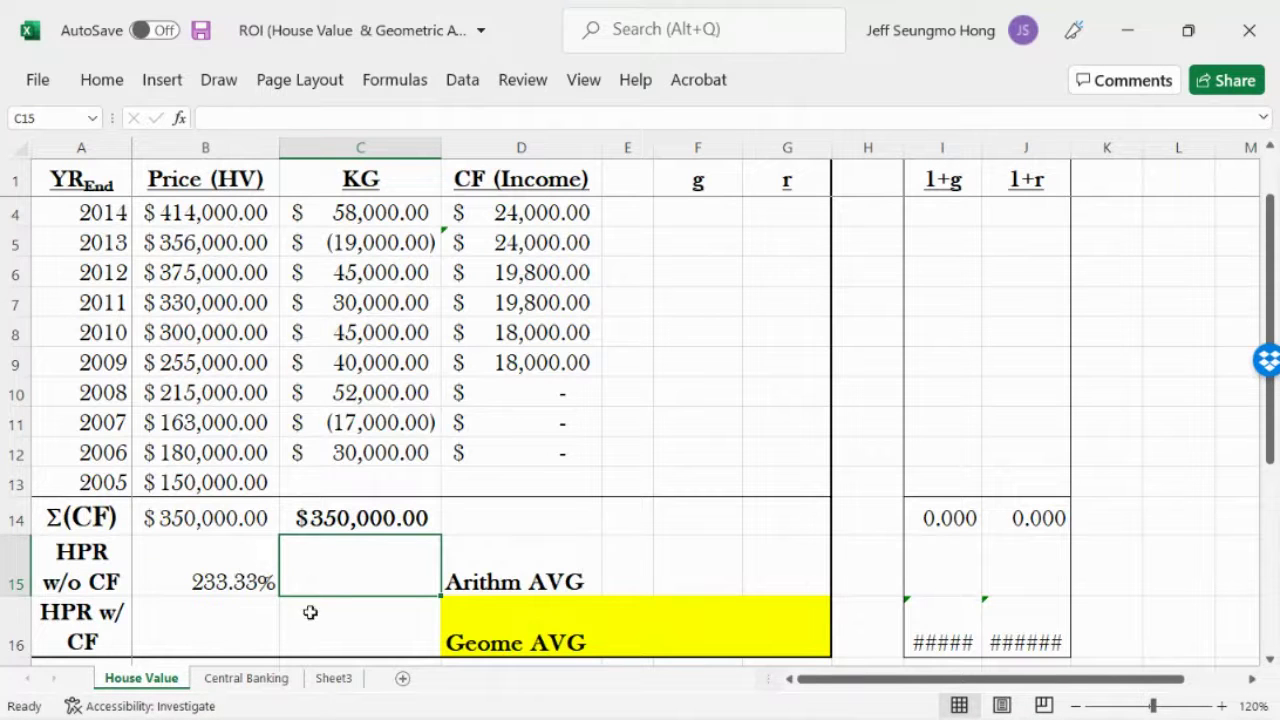
Locate the HPR w/ CF cell B16 and the CF total cell D14, consult the HPR formula in ROI.pdf in Acrobat, and return to Excel
left_click(216, 632)
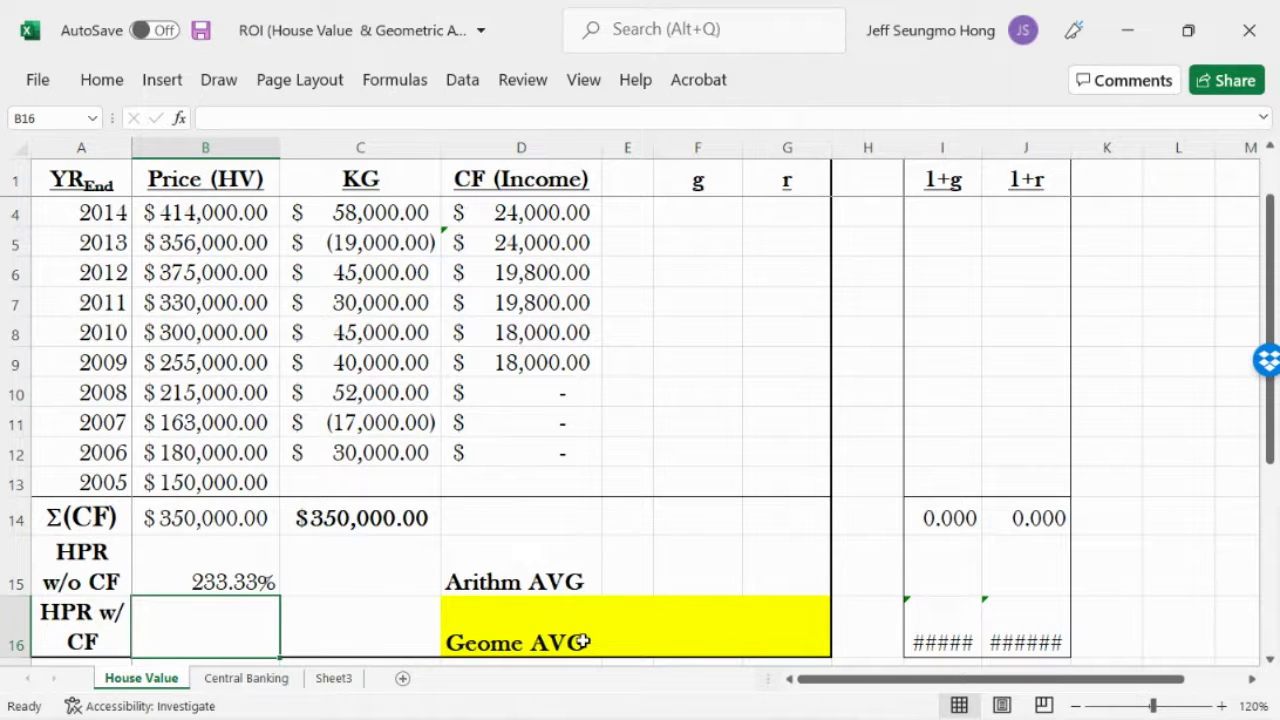
left_click(468, 520)
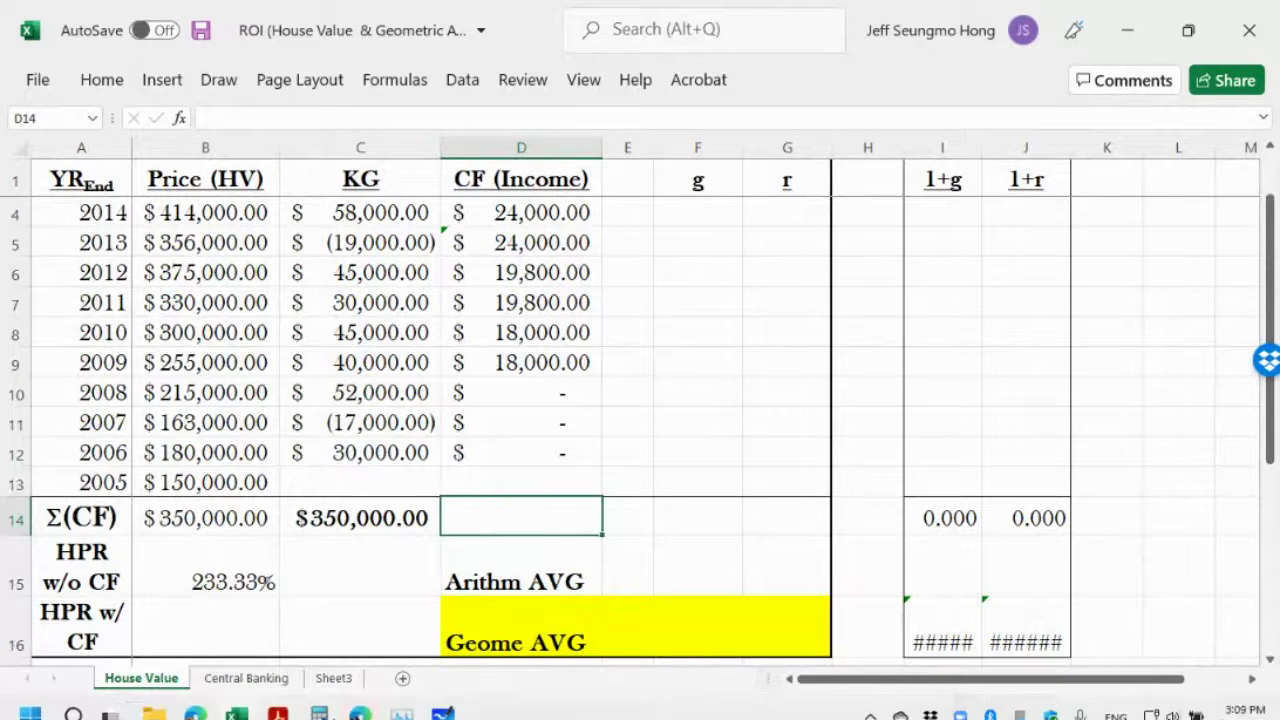
mouse_move(243, 712)
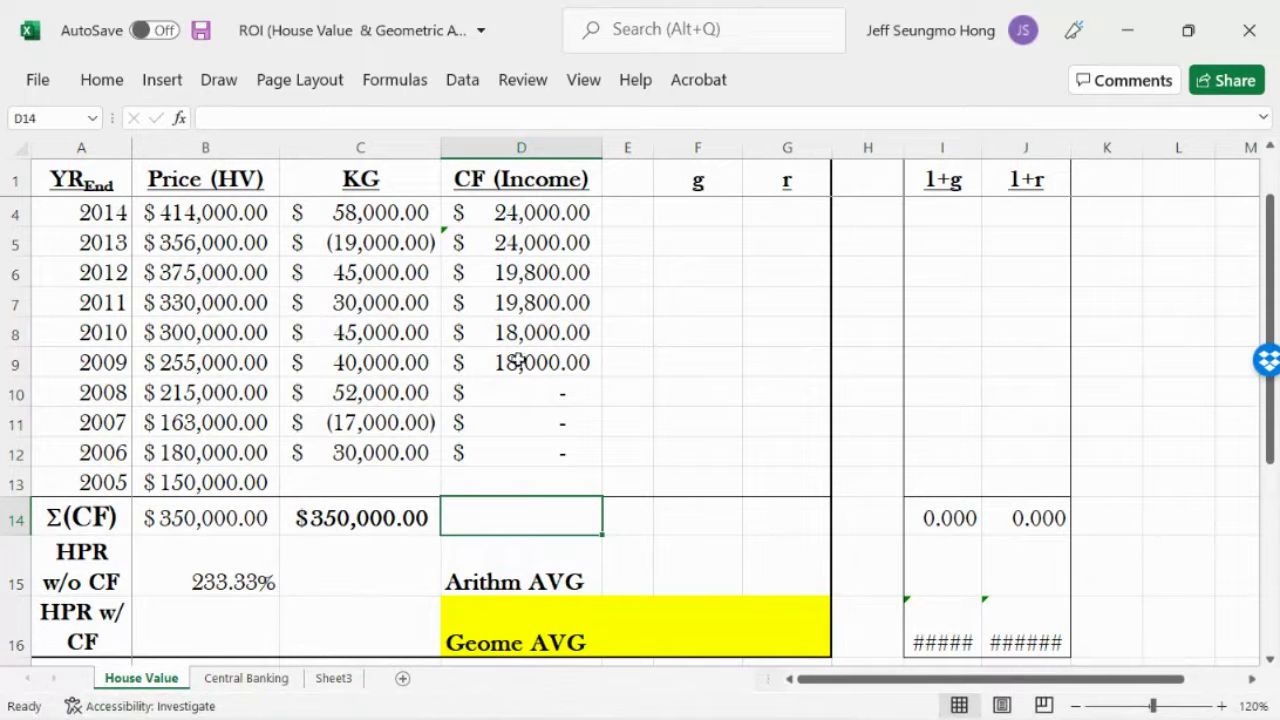
mouse_move(318, 712)
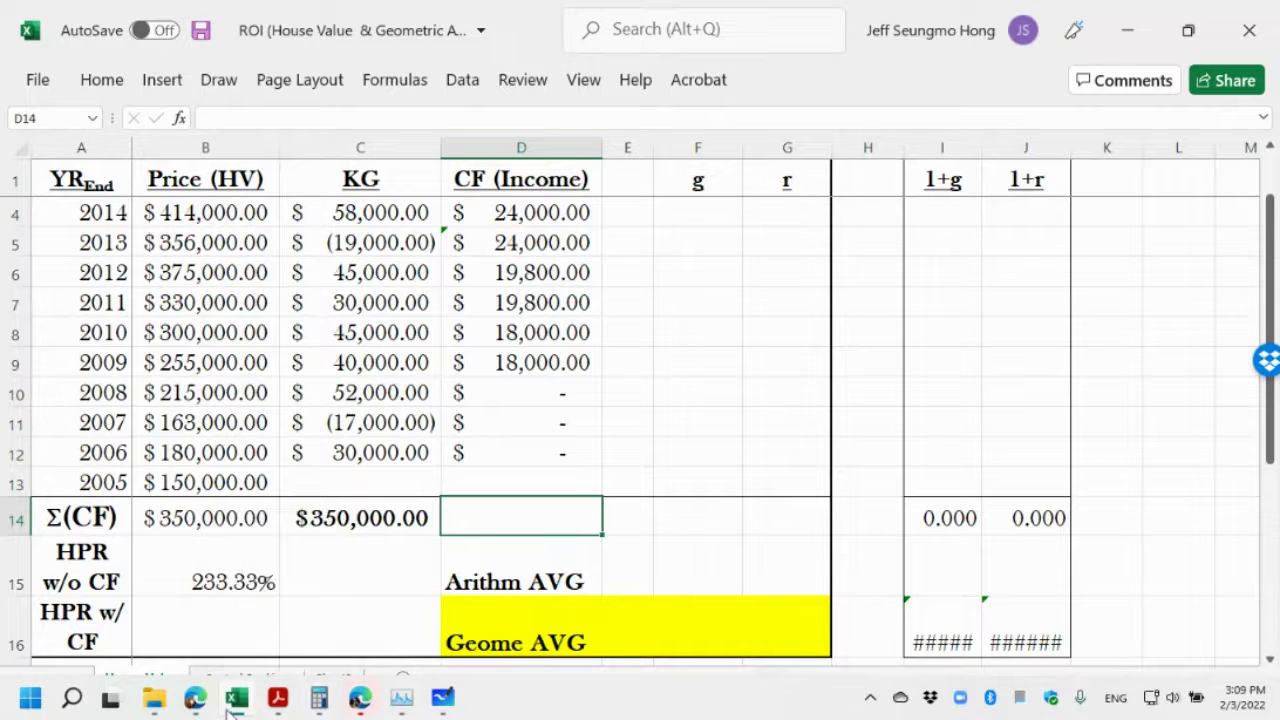
mouse_move(277, 700)
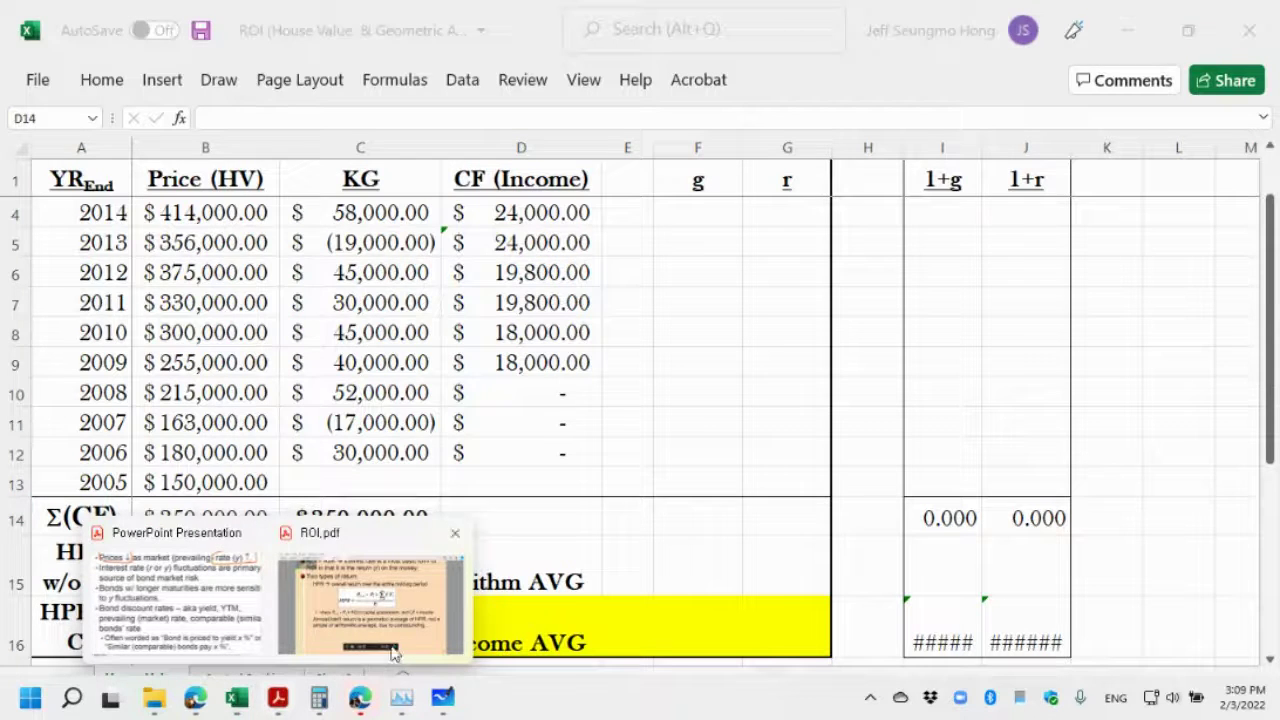
left_click(393, 653)
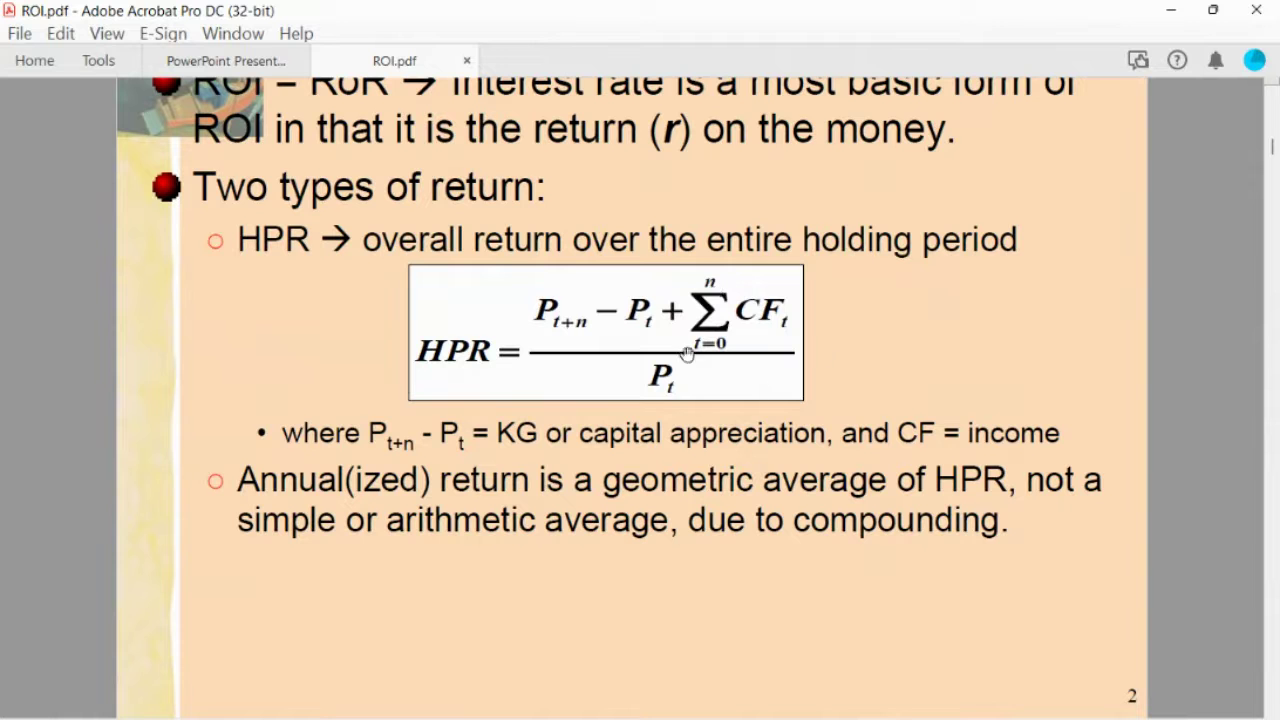
mouse_move(2, 705)
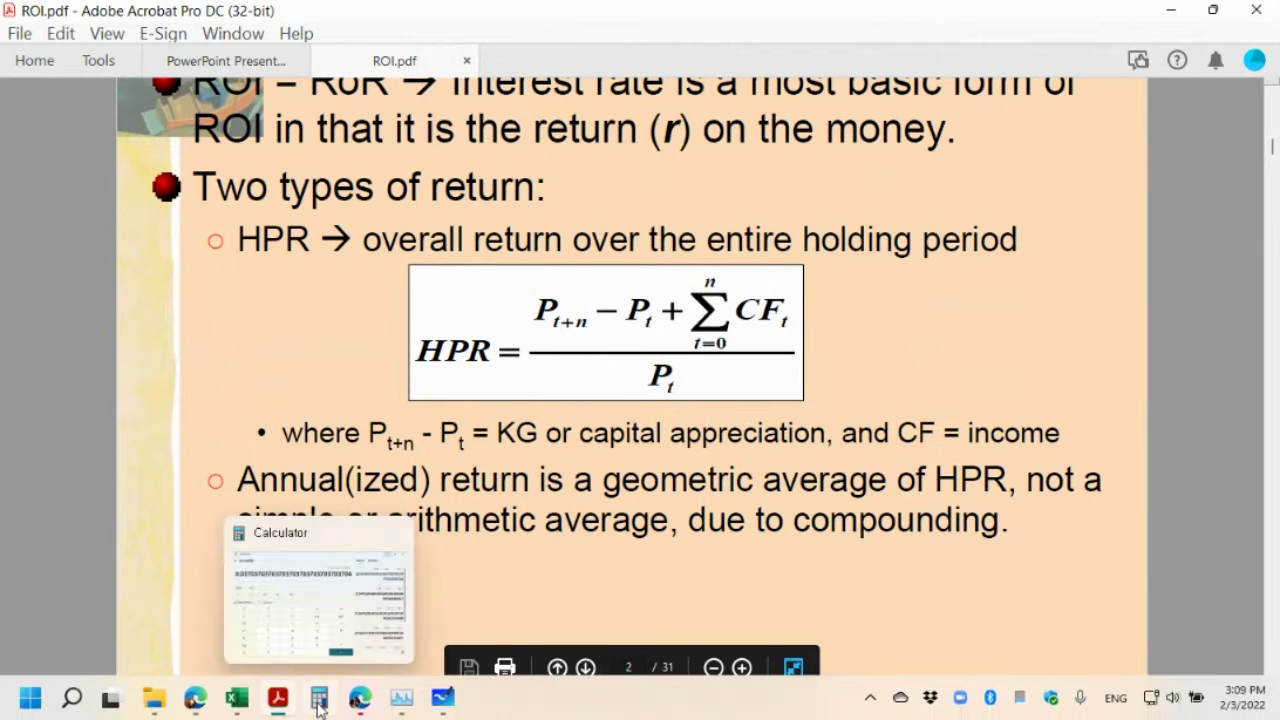
mouse_move(352, 706)
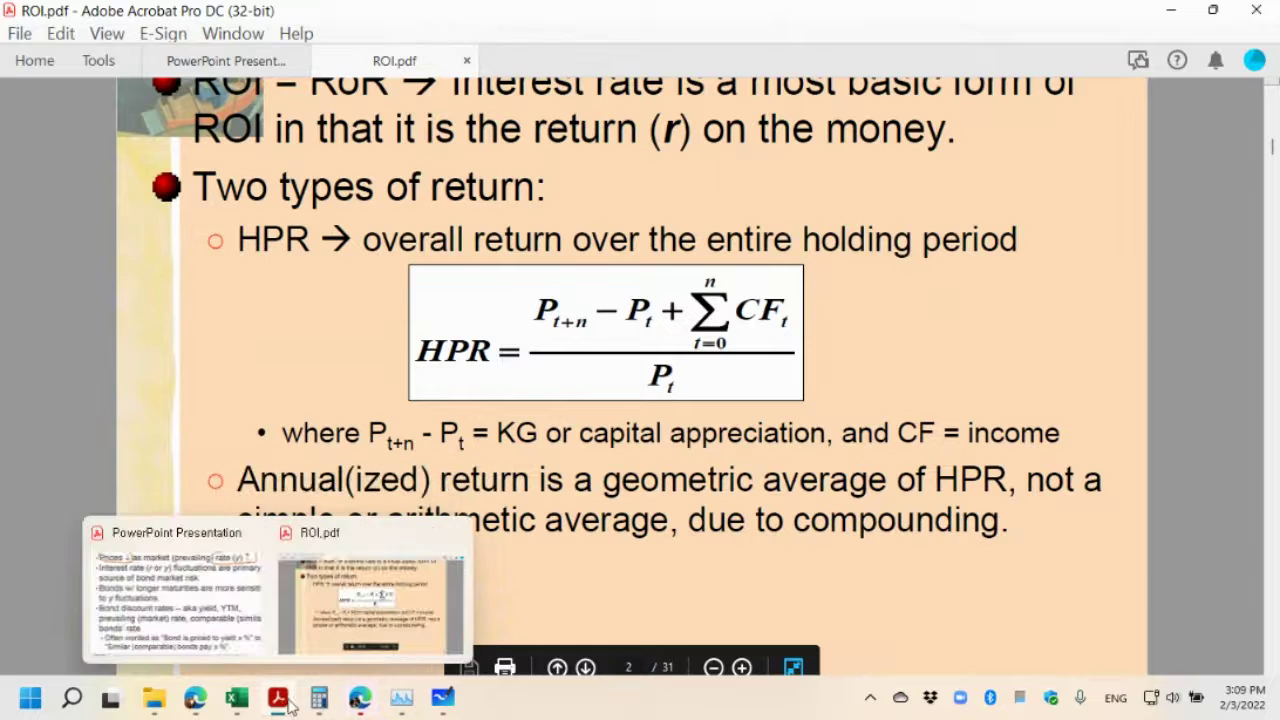
left_click(236, 697)
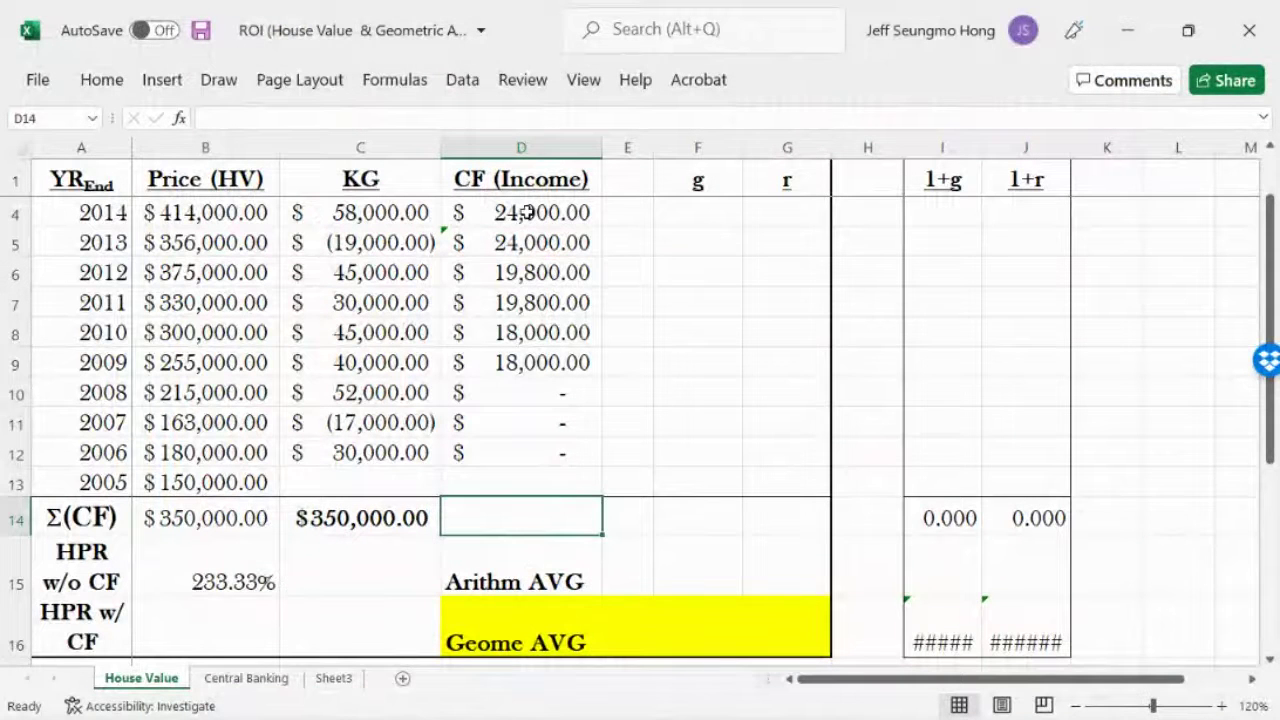
Highlight the CF (Income) values for 2014 through 2006 in D4:D12
left_click(521, 147)
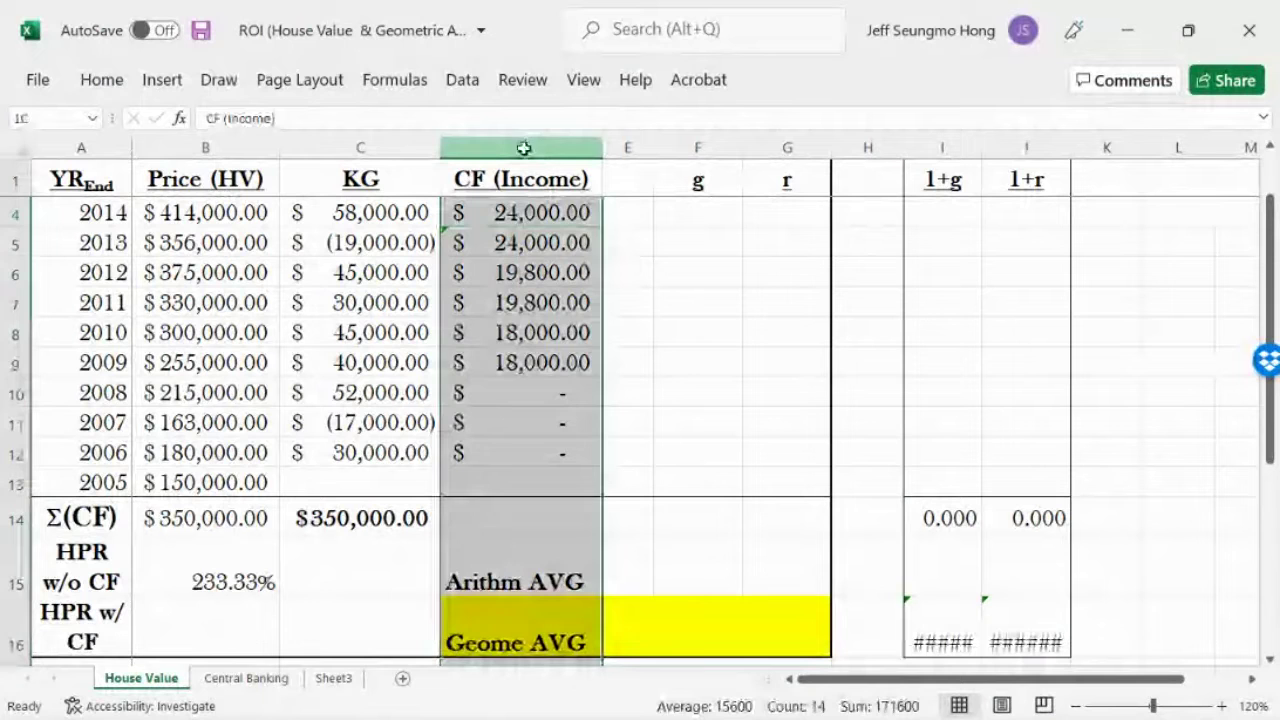
left_click(532, 209)
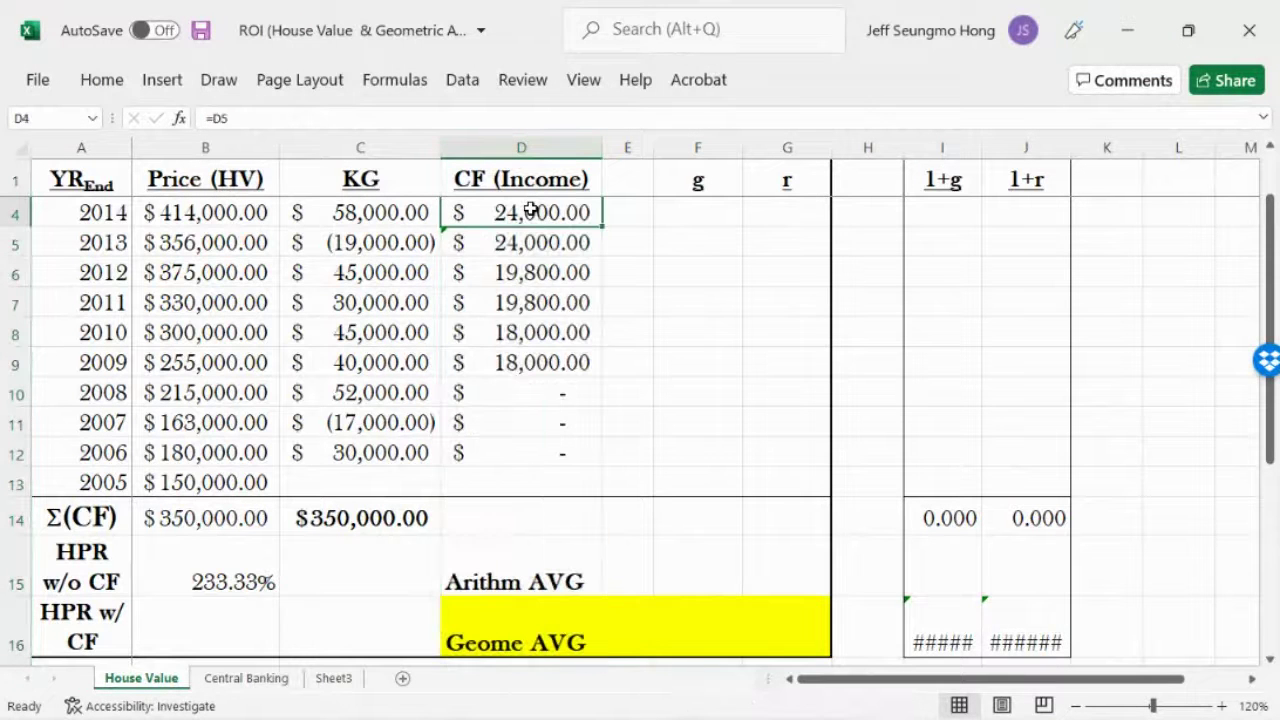
left_click_drag(532, 212, 534, 460)
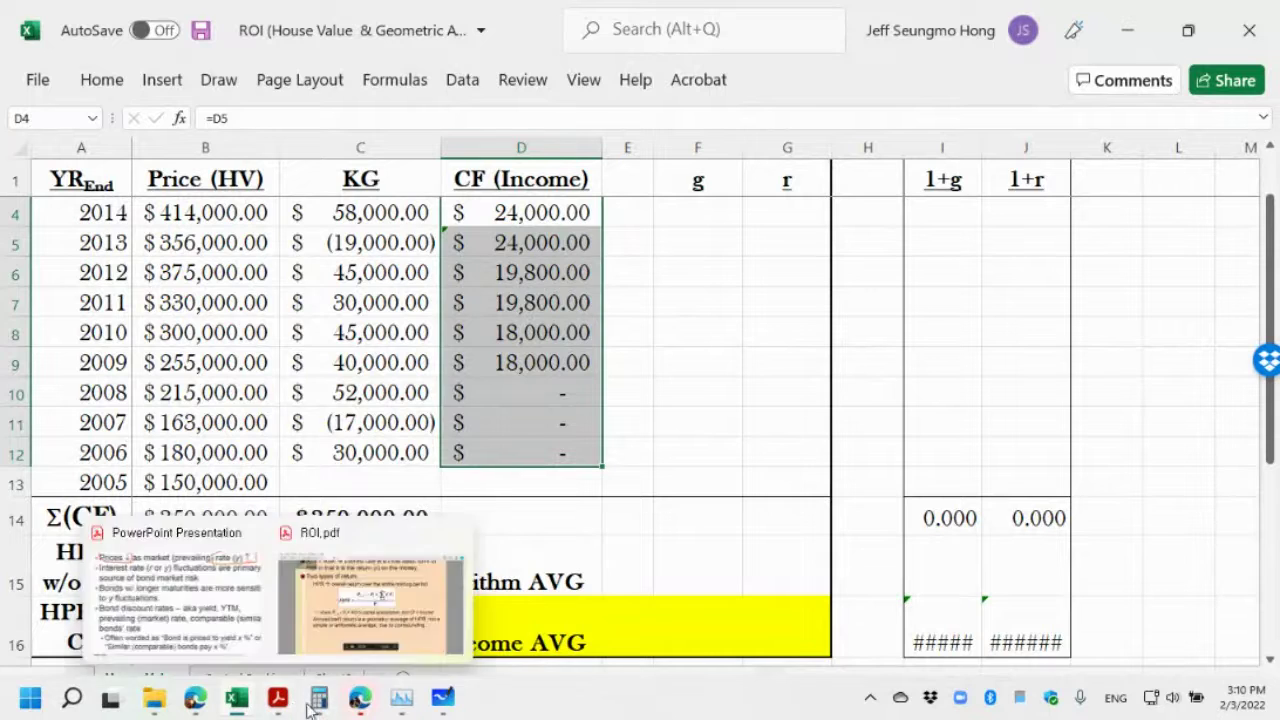
Unmute the microphone in the Collaborate session in Edge and return to the Excel workbook
left_click(362, 694)
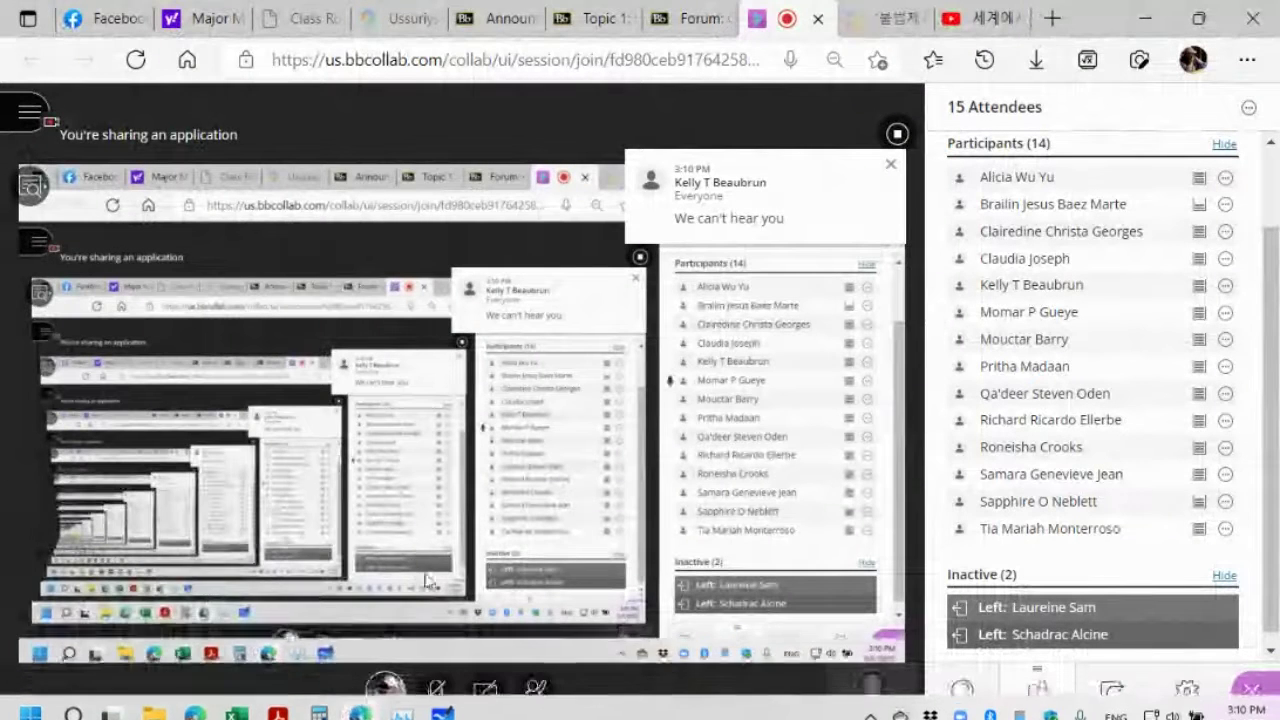
left_click(436, 692)
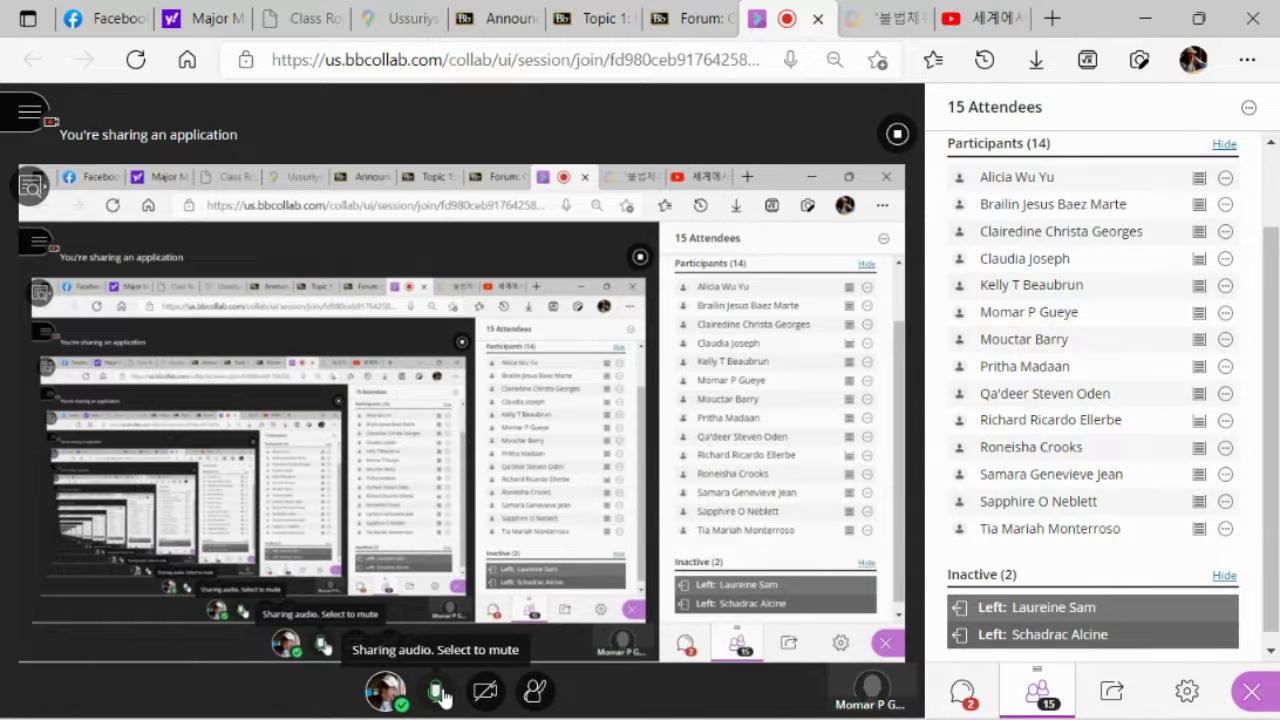
mouse_move(228, 716)
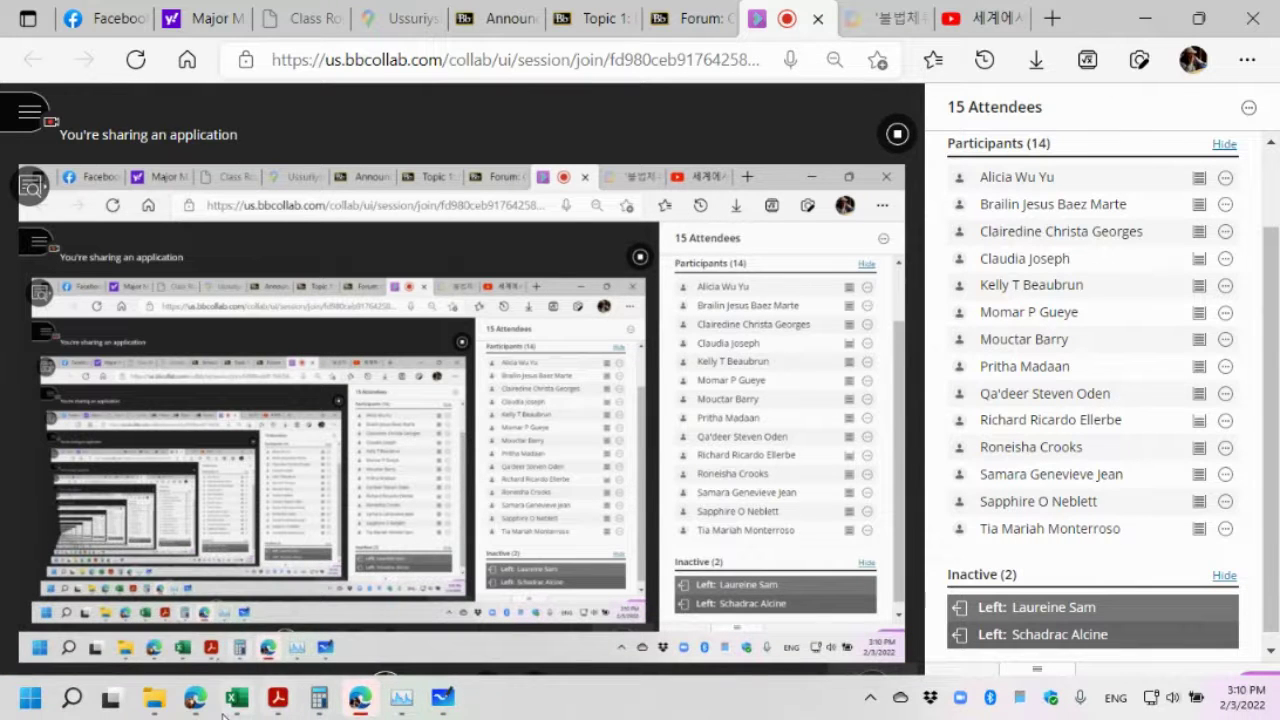
left_click(348, 640)
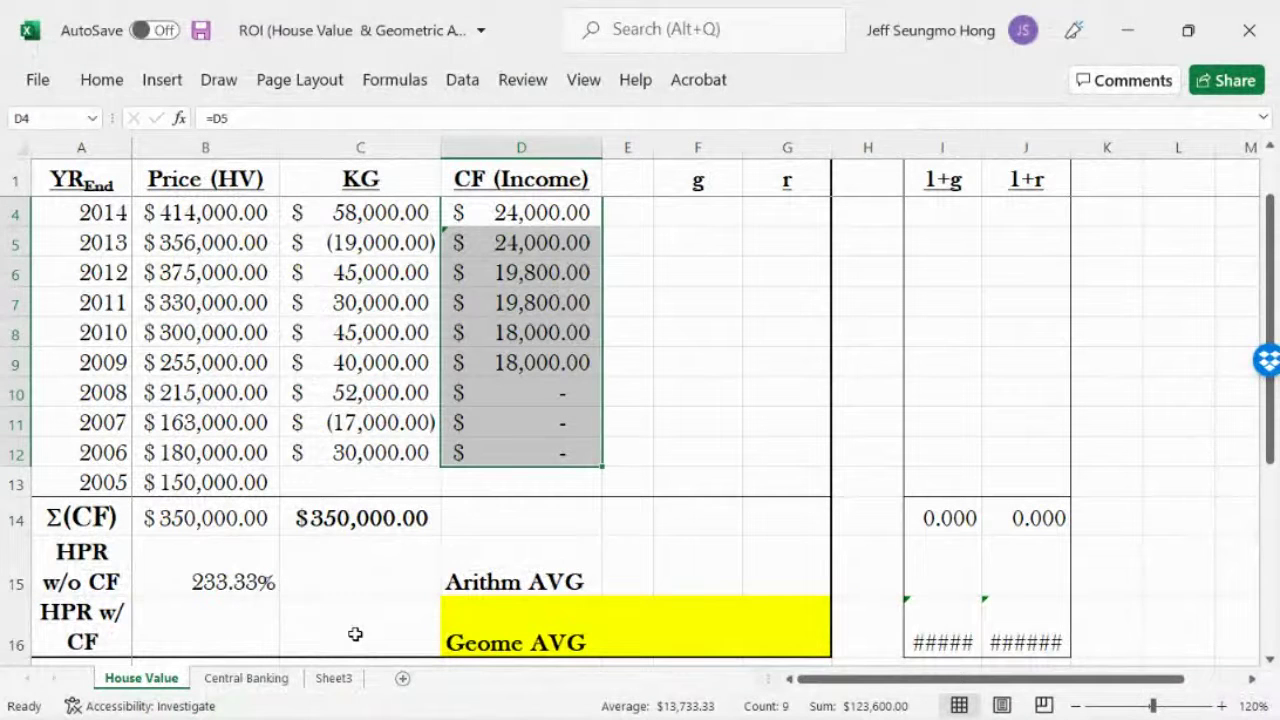
Locate the HPR w/o CF and HPR w/ CF cells, consult the HPR formula in ROI.pdf in Acrobat, and return to Excel
left_click(205, 588)
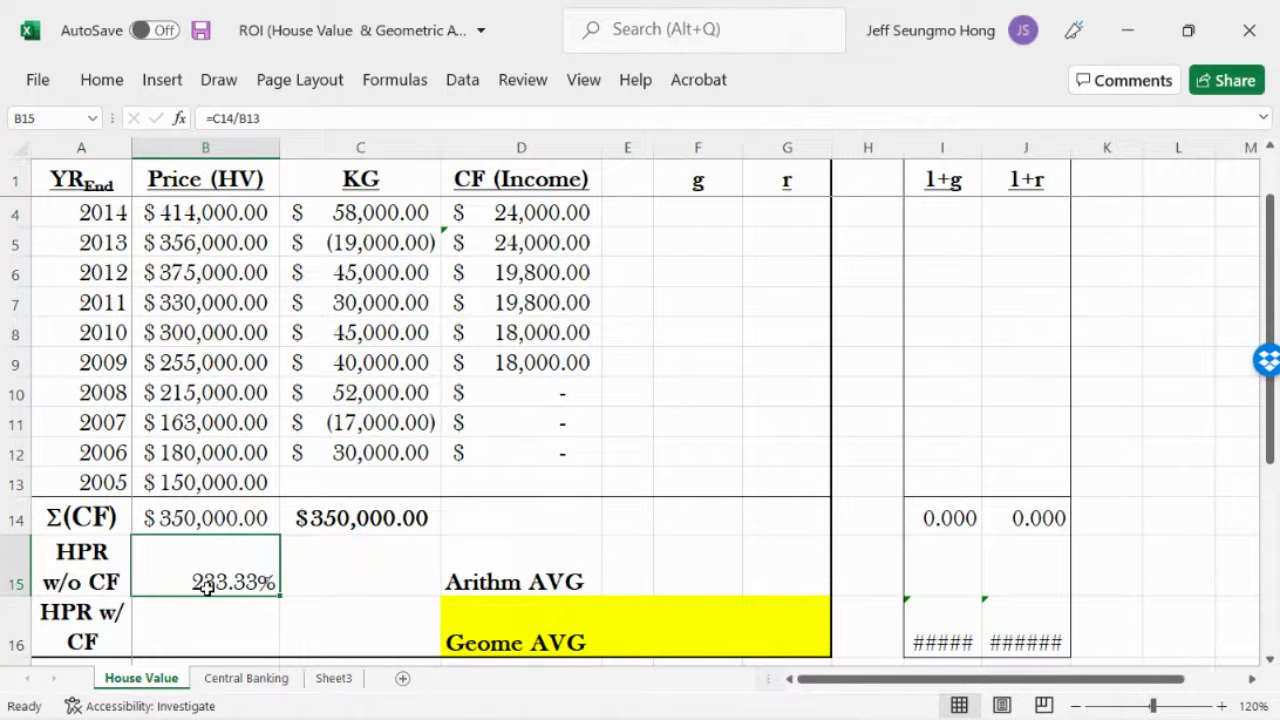
left_click(208, 627)
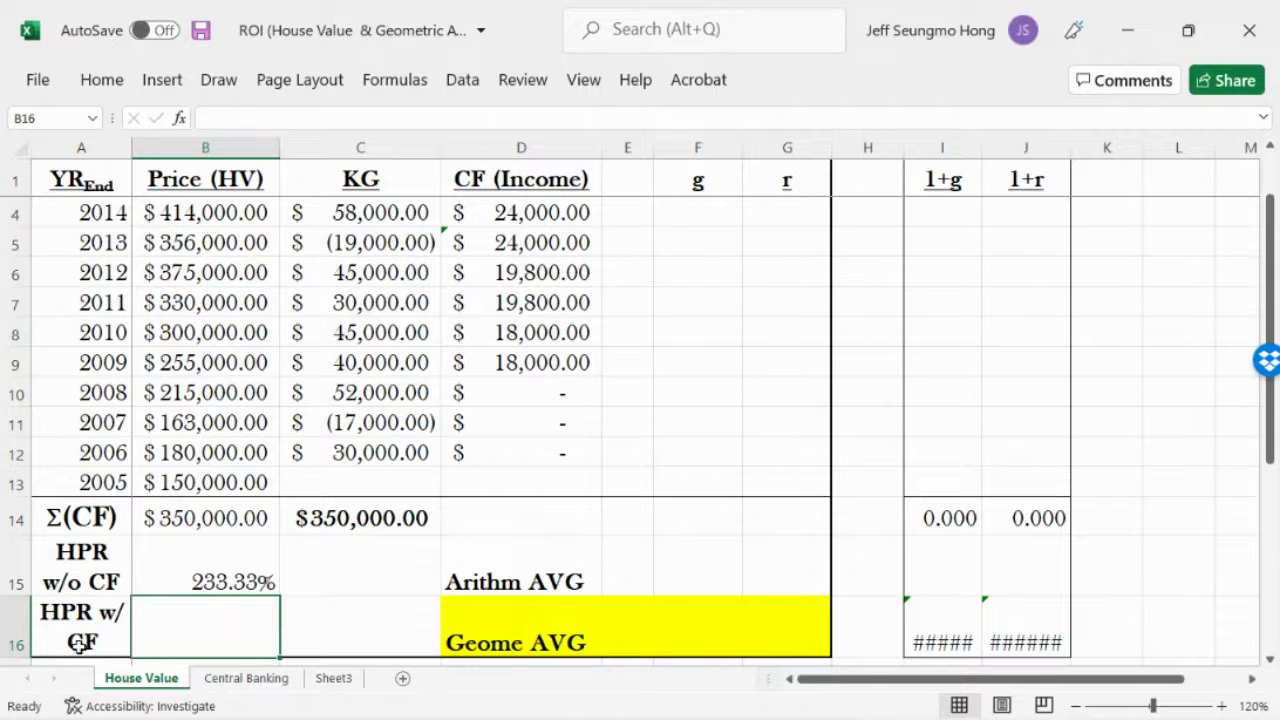
mouse_move(245, 697)
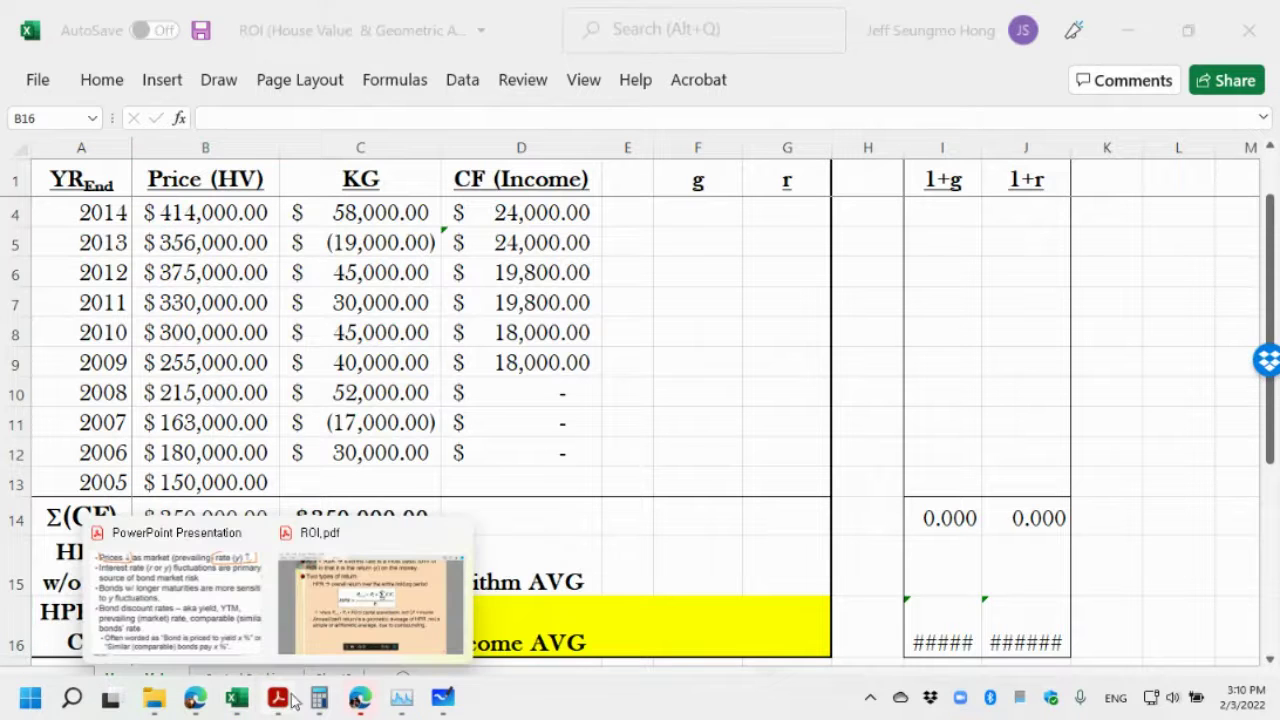
left_click(350, 596)
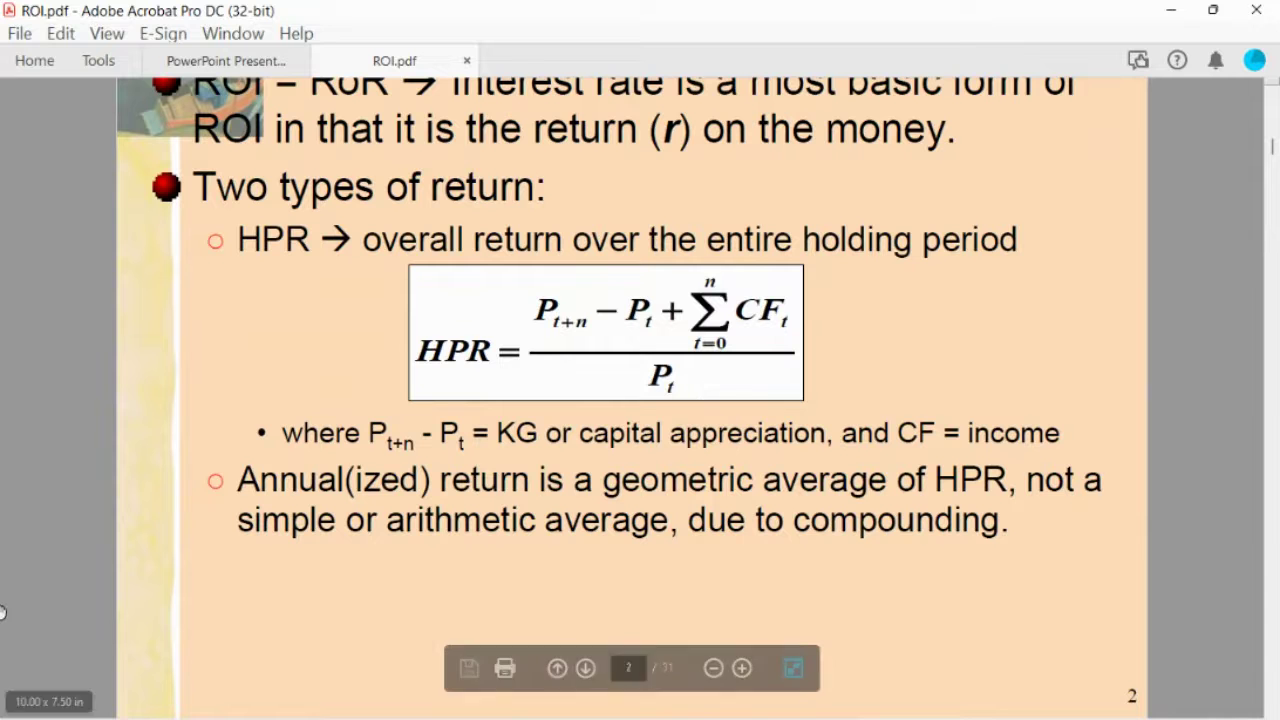
mouse_move(243, 706)
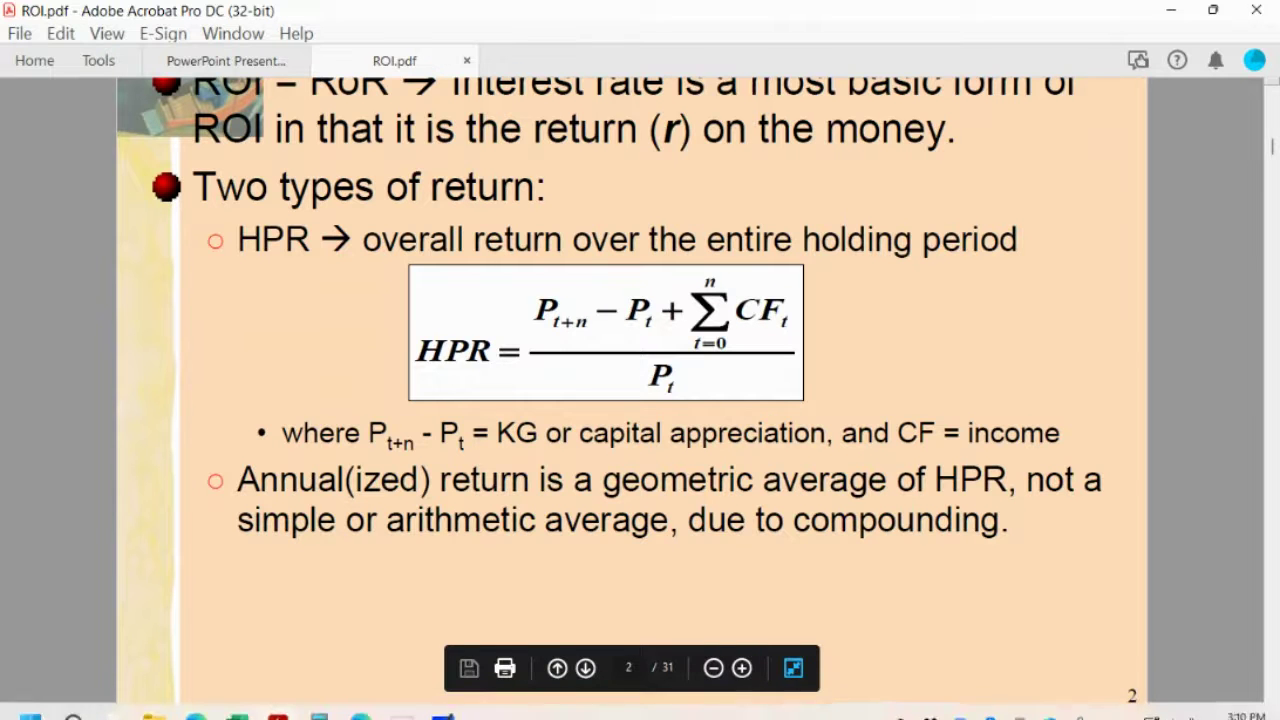
left_click(237, 698)
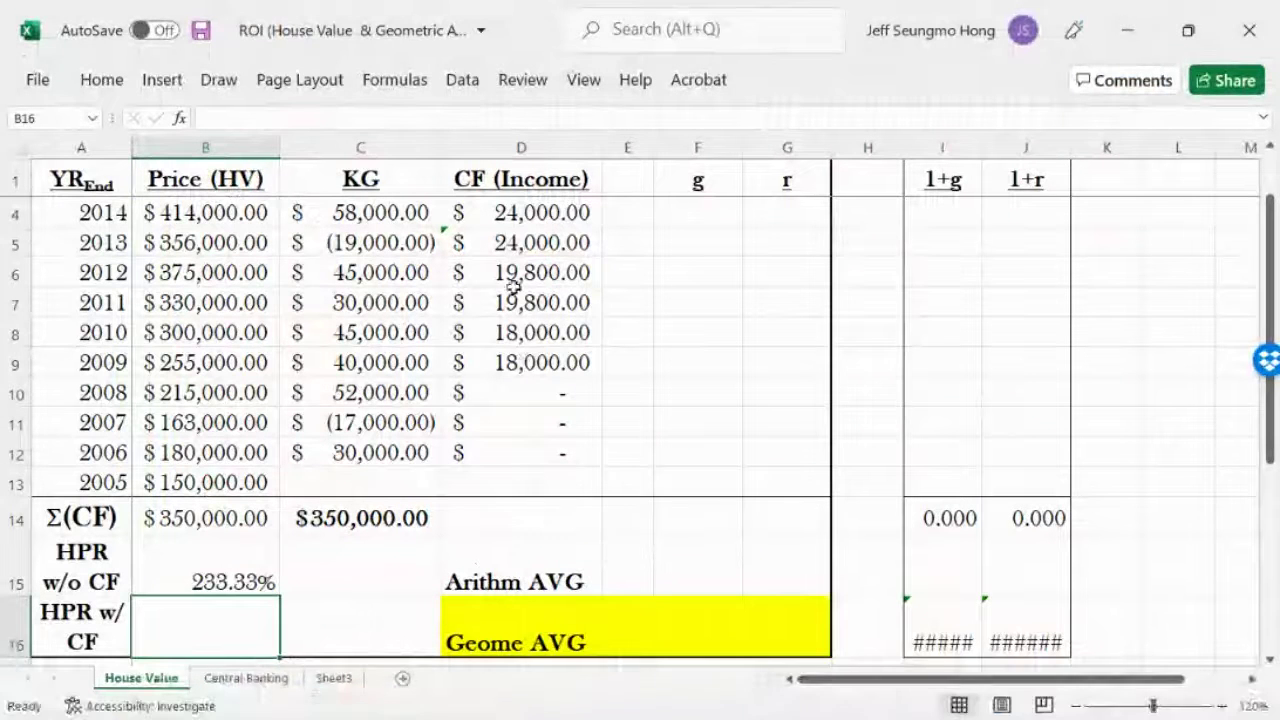
Highlight the CF (Income) column, its 2014 and 2016 entries, the 2009 row, and the 2008 to 2006 cash flow cells D10:D12
left_click(529, 147)
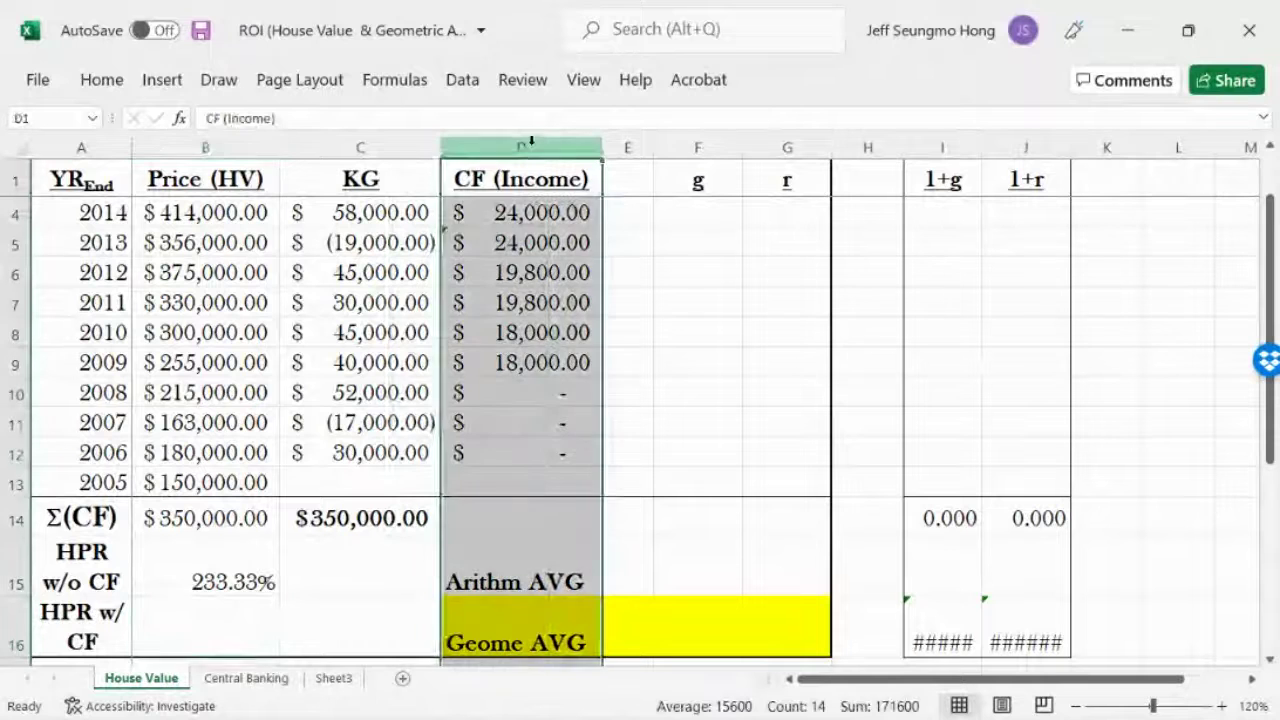
left_click(545, 213)
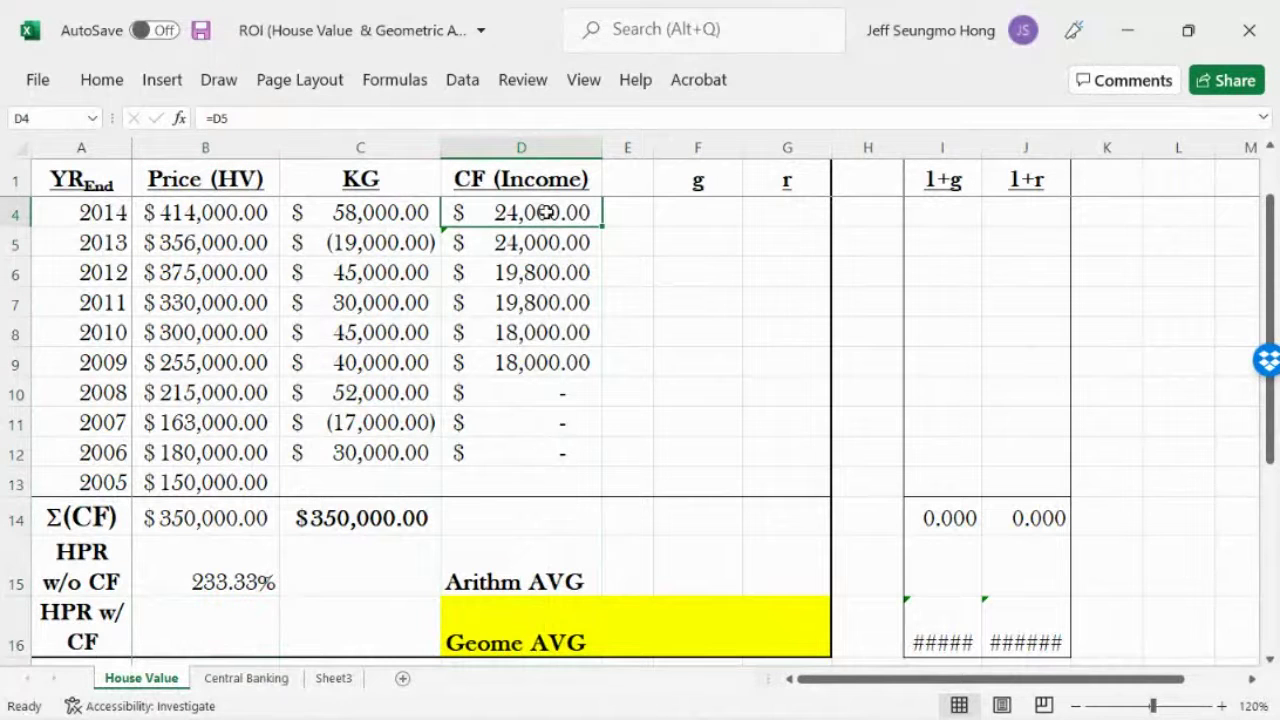
left_click_drag(1268, 240, 1272, 212)
left_click(532, 203)
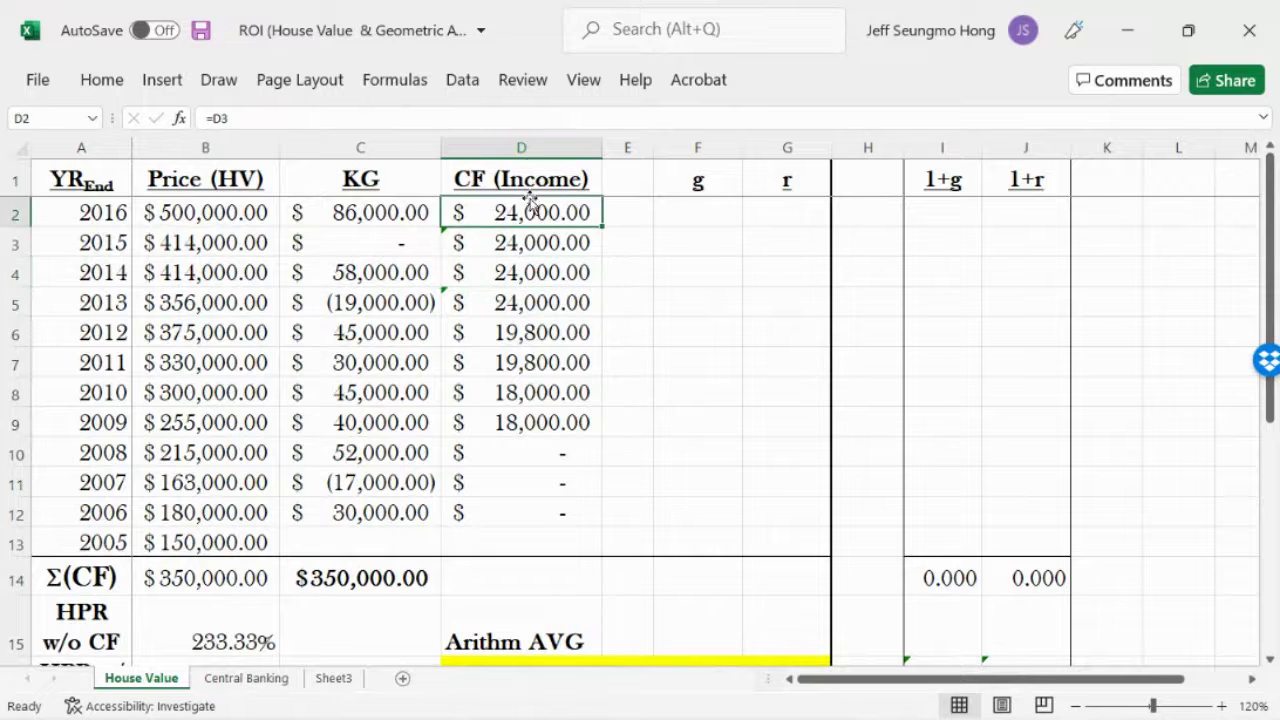
left_click(527, 148)
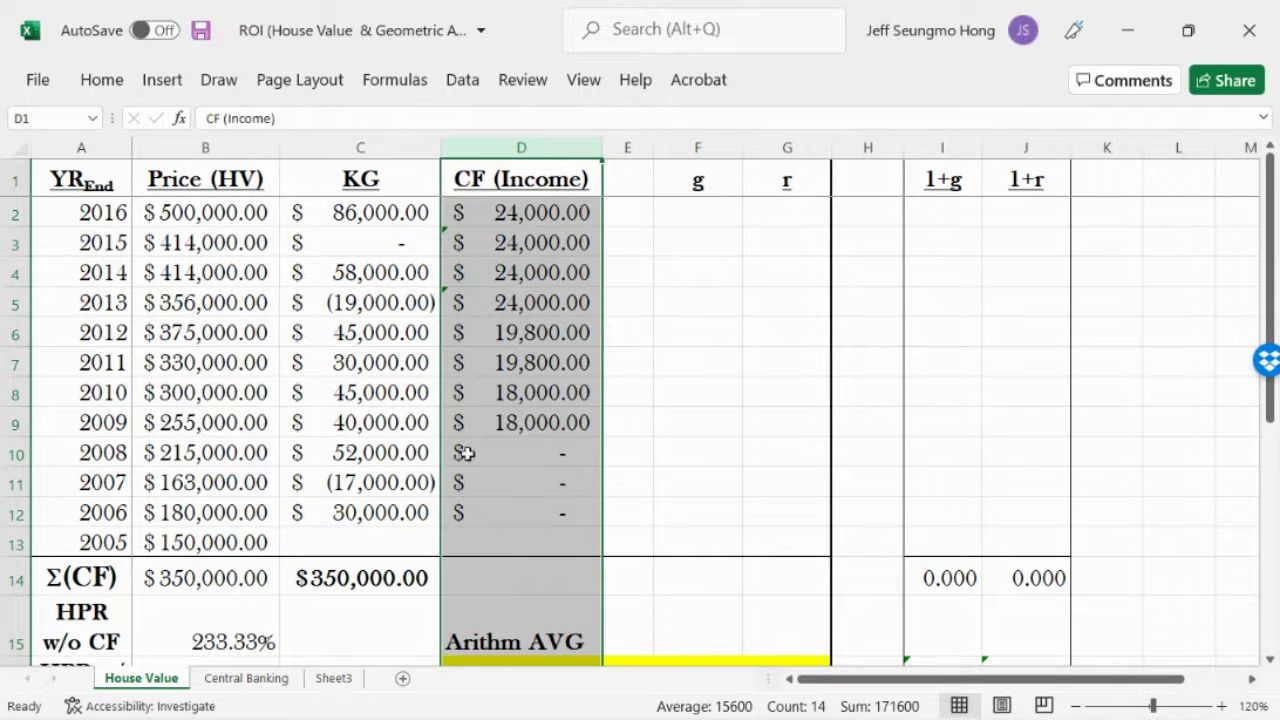
left_click(4, 420)
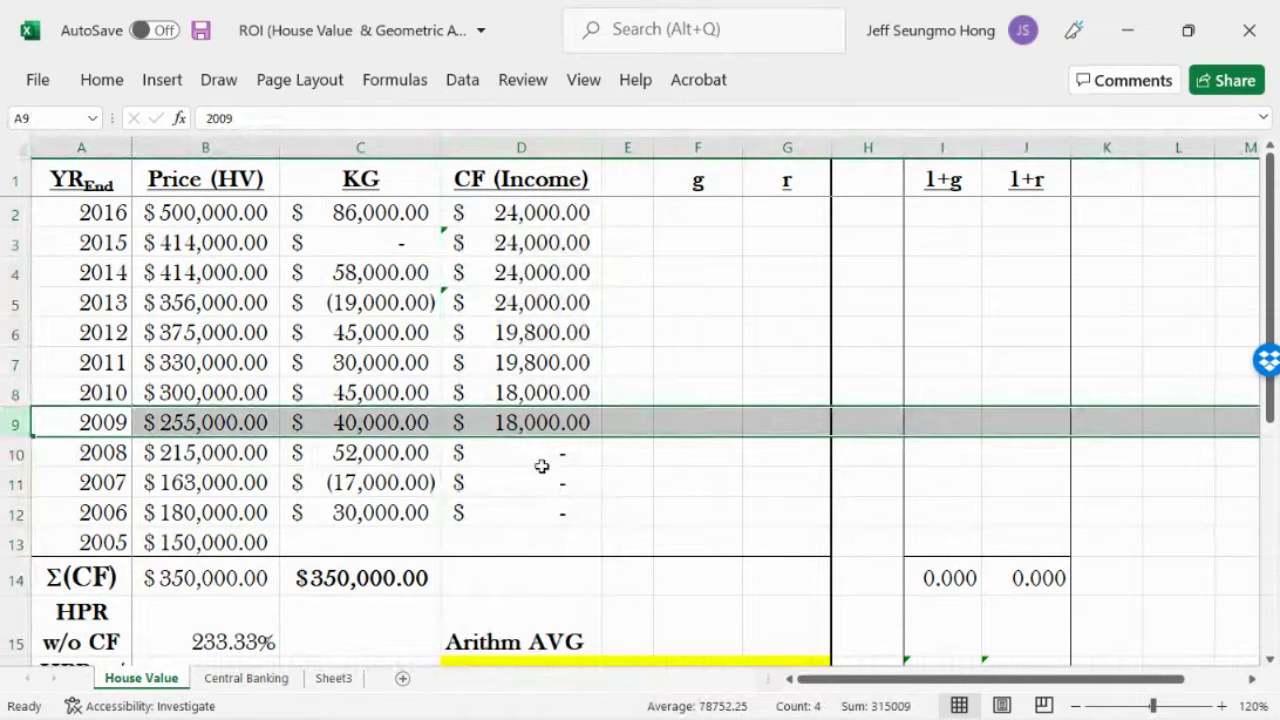
left_click_drag(538, 452, 545, 505)
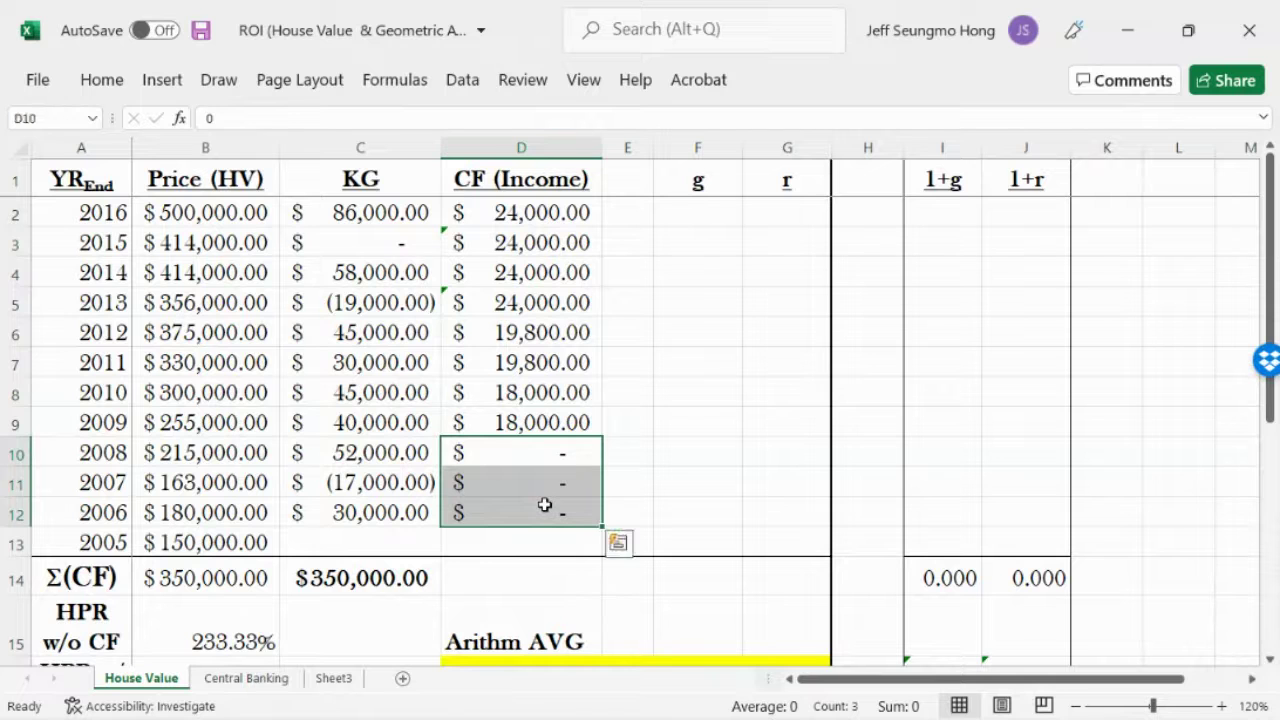
Examine the cash flow formulas for 2009, 2010 and 2011 in D9, D8 and D7 without changing them
left_click(561, 428)
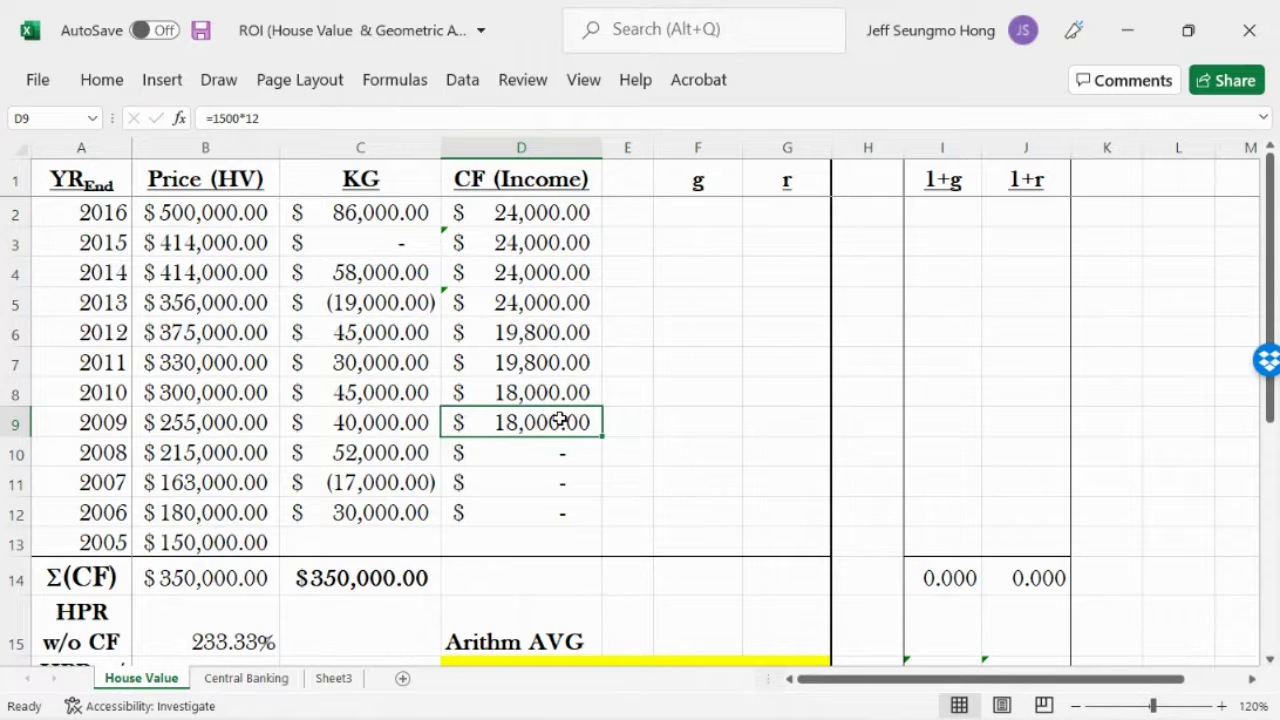
double_click(561, 422)
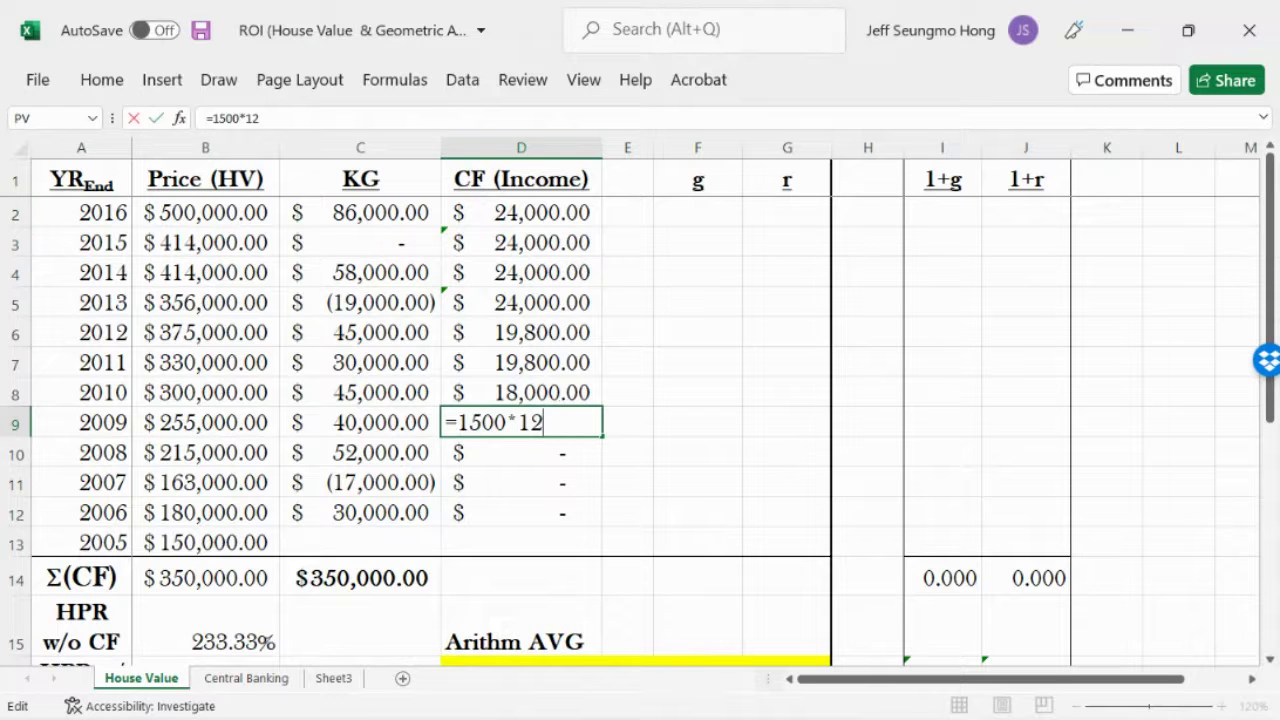
left_click(135, 118)
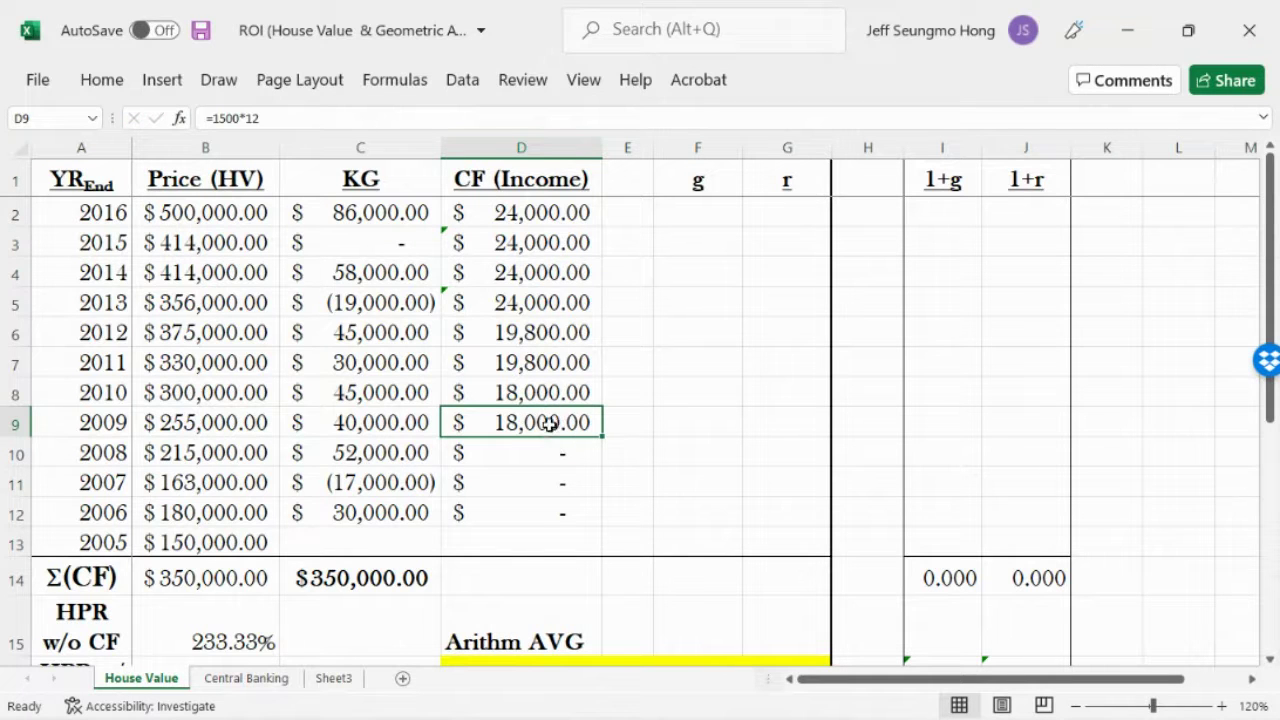
left_click(549, 395)
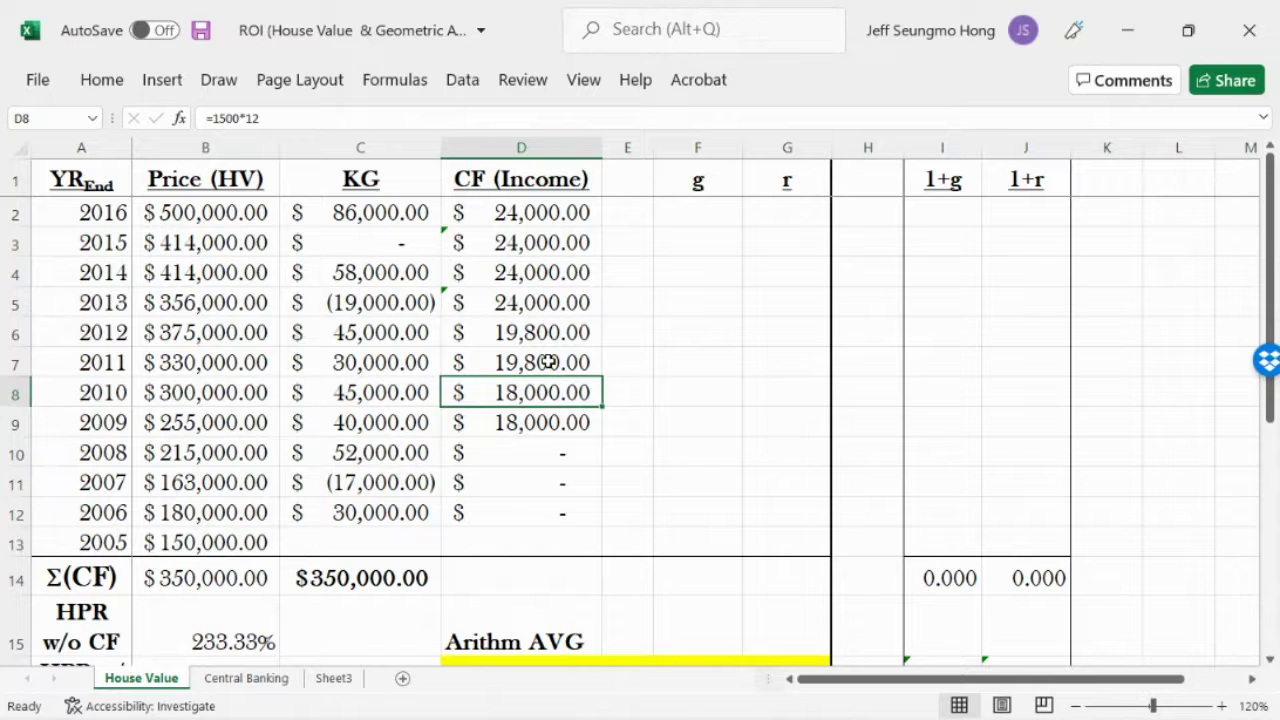
left_click(548, 363)
double_click(549, 362)
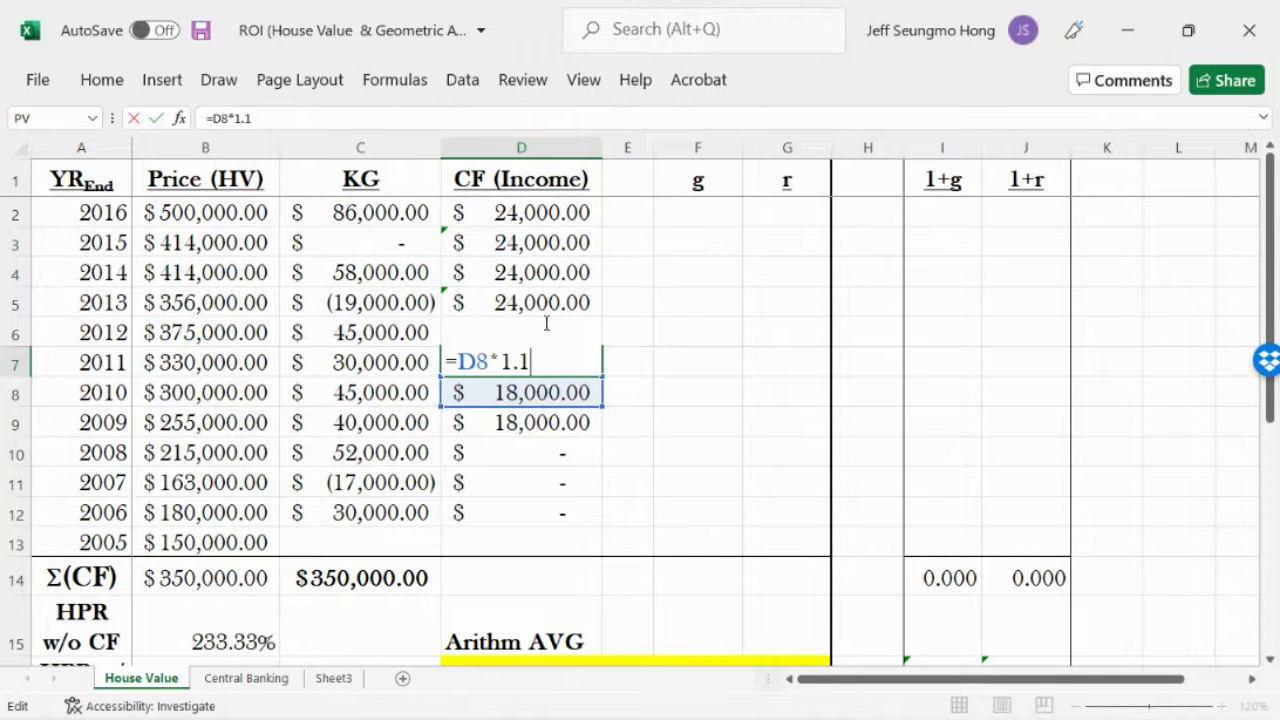
left_click(155, 118)
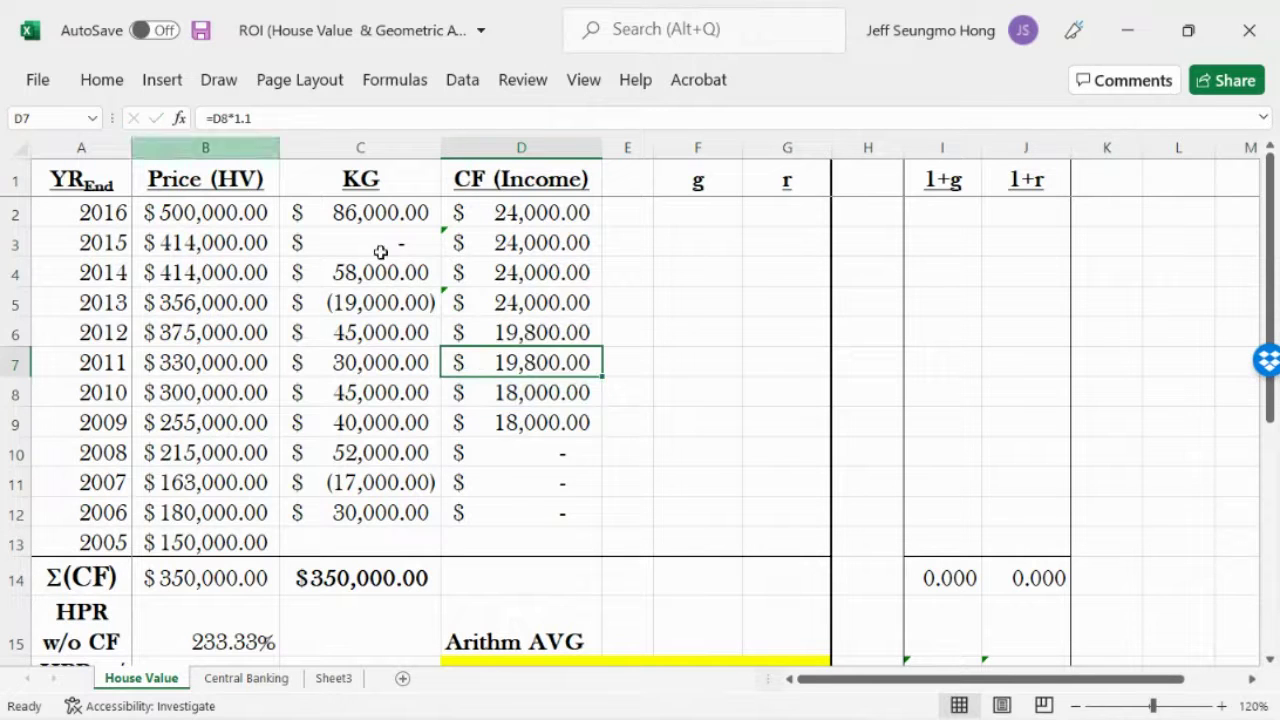
Examine the 2012 cash flow cell D6 and the 2013 cash flow formula in D5, leaving both unaltered
left_click(543, 334)
left_click(545, 300)
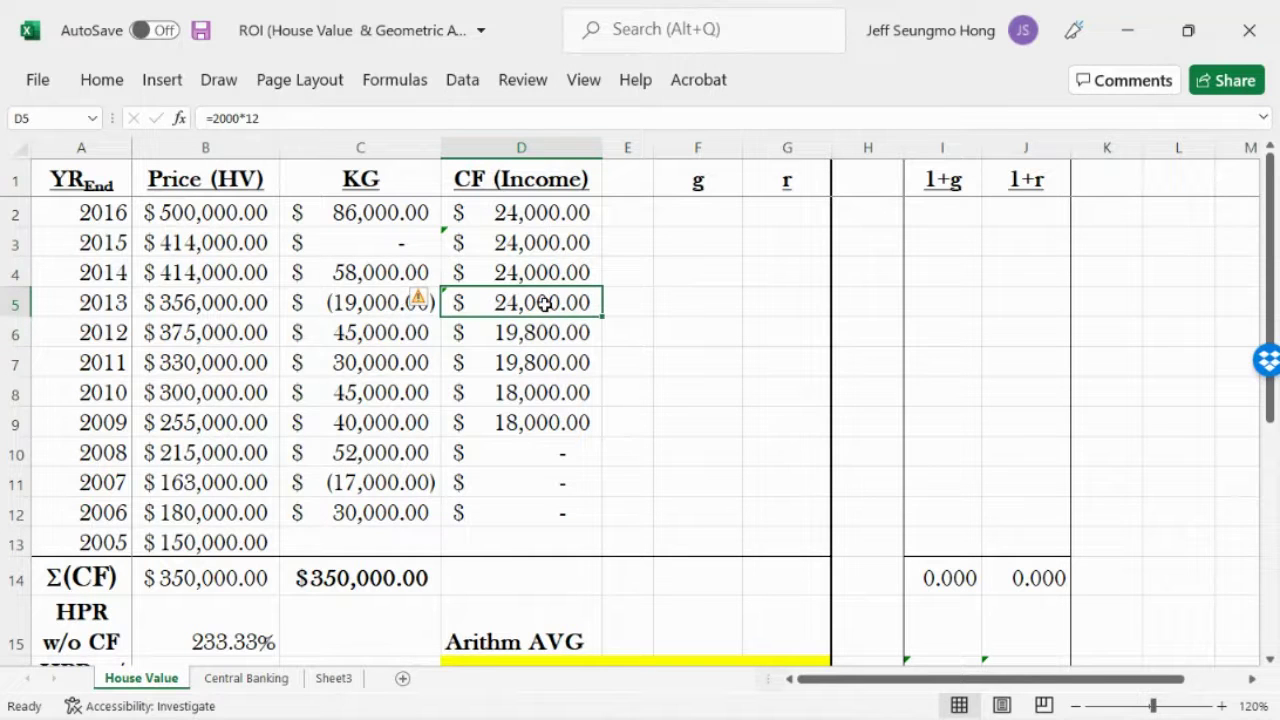
double_click(543, 302)
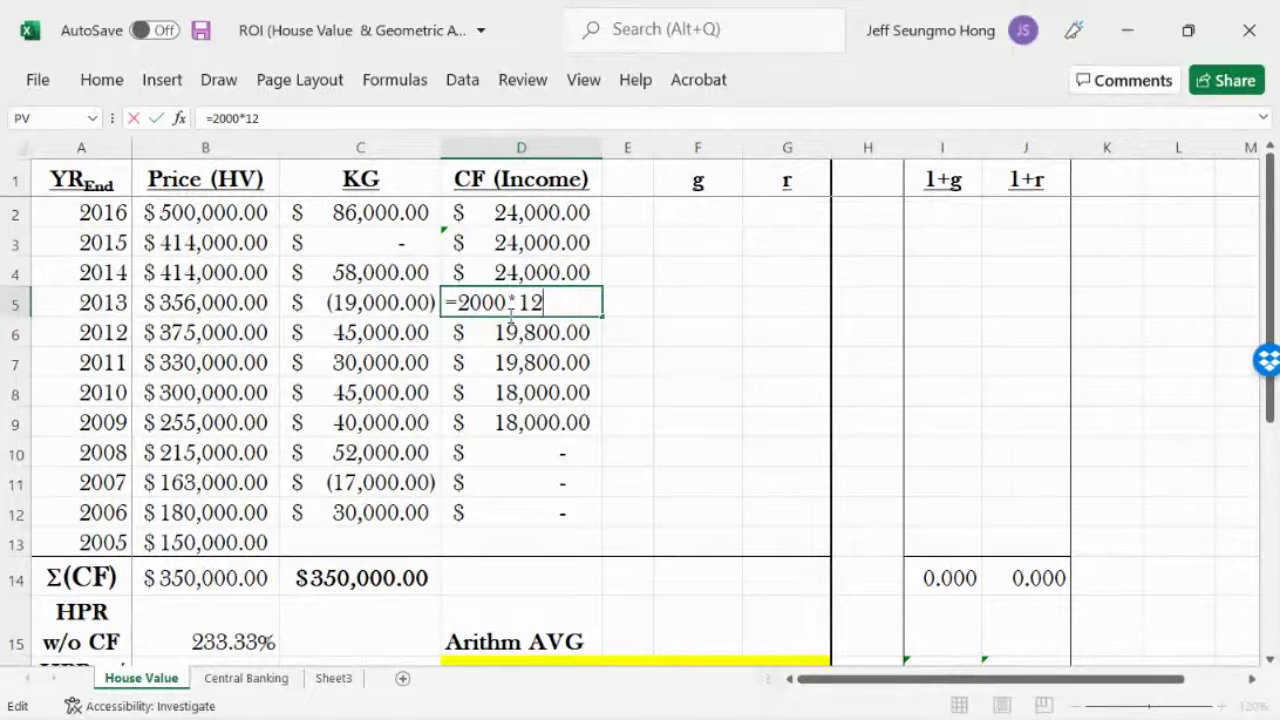
left_click(664, 318)
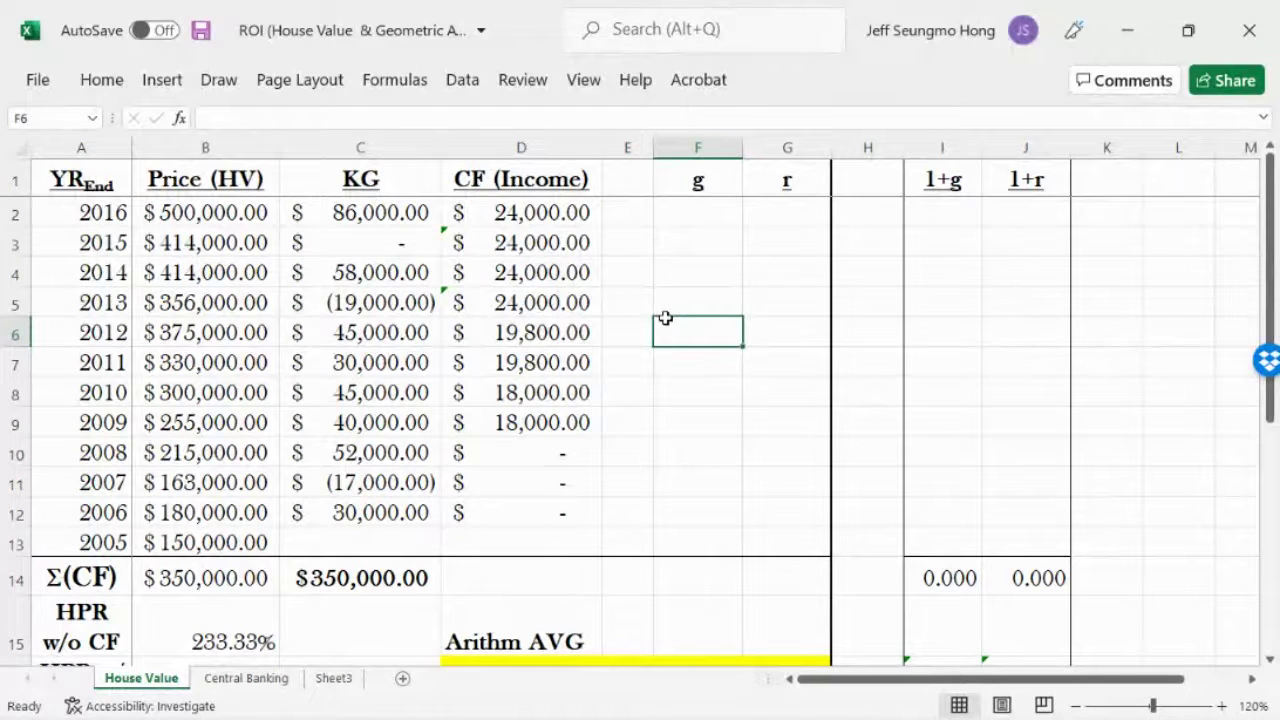
left_click(663, 505)
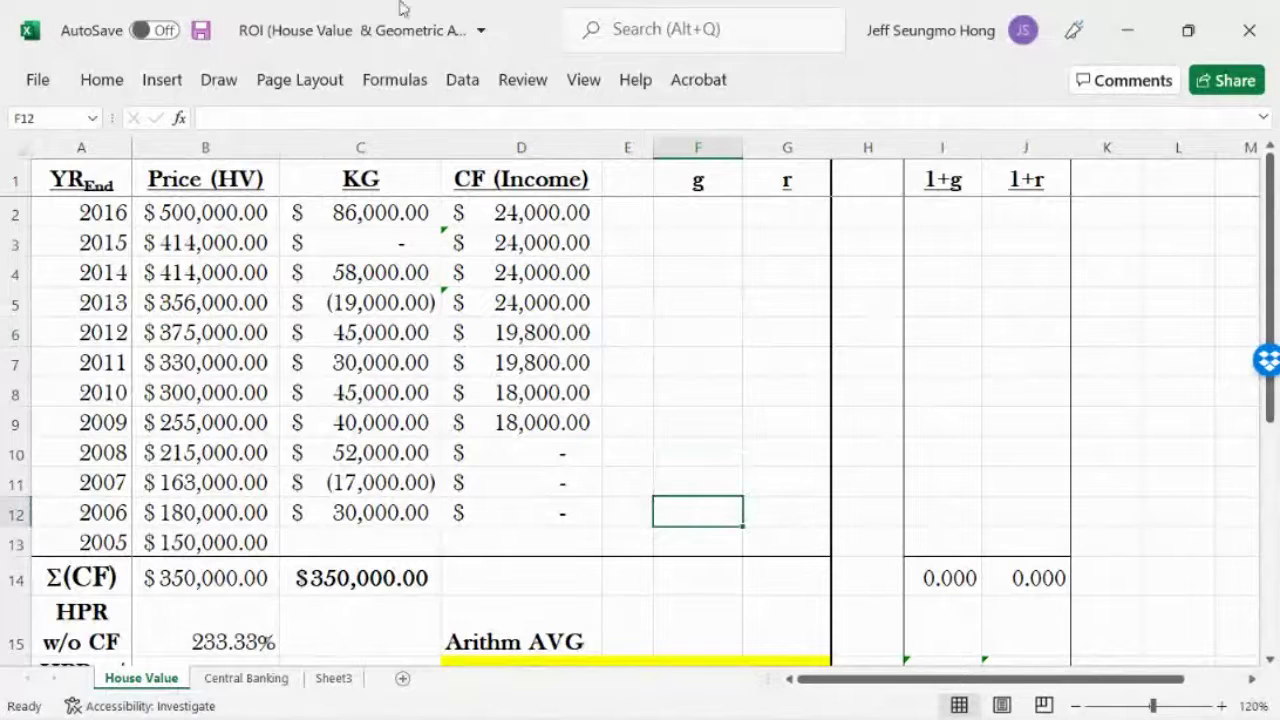
left_click(557, 583)
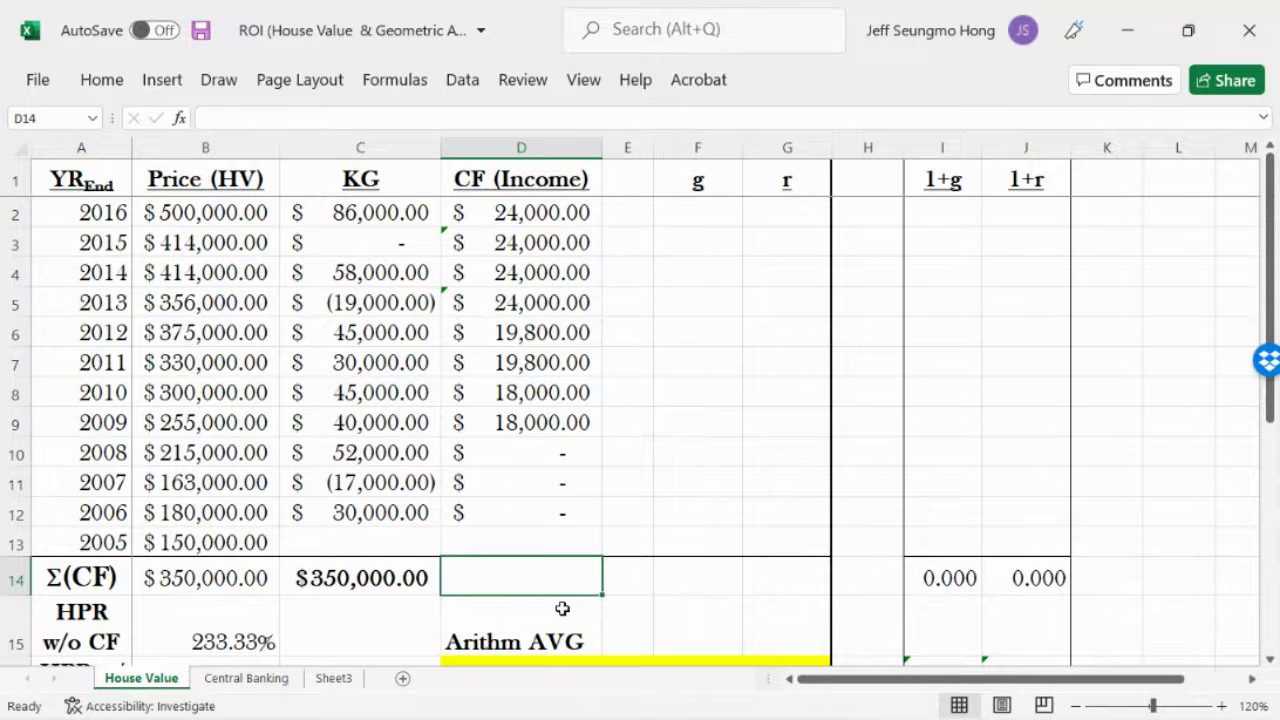
type("=sun")
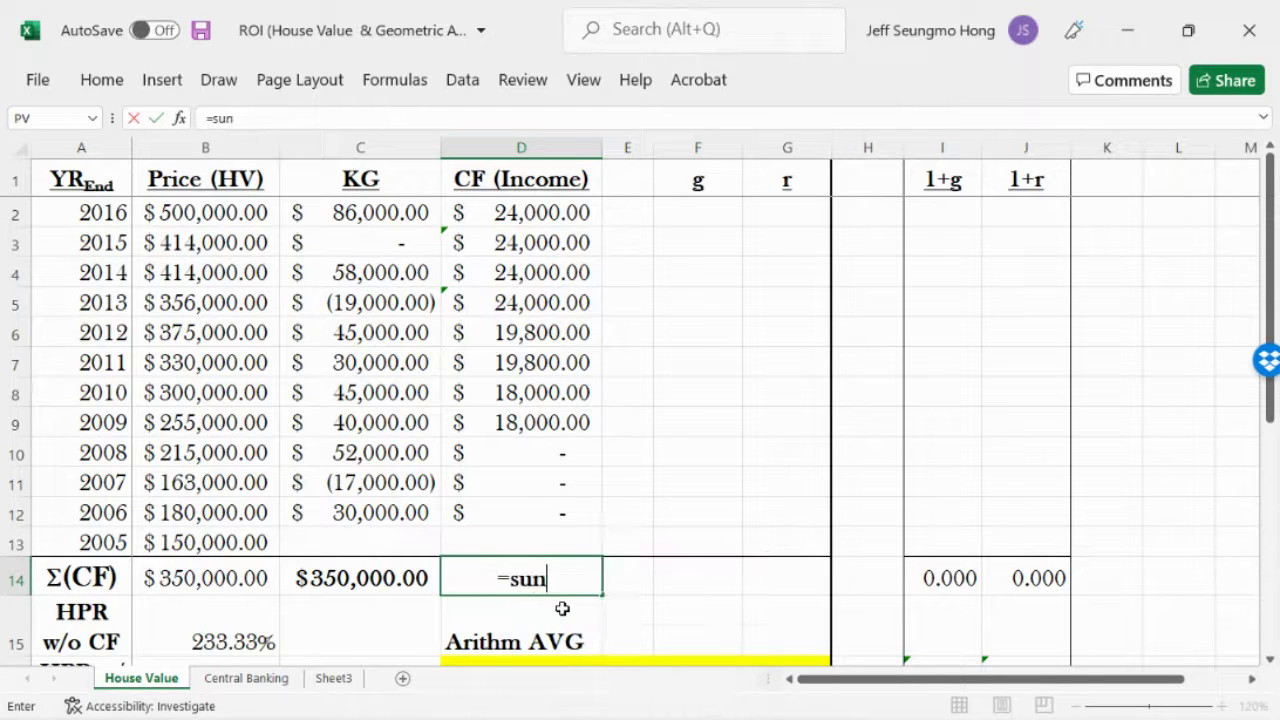
key("BackSpace")
type("m")
key("BackSpace")
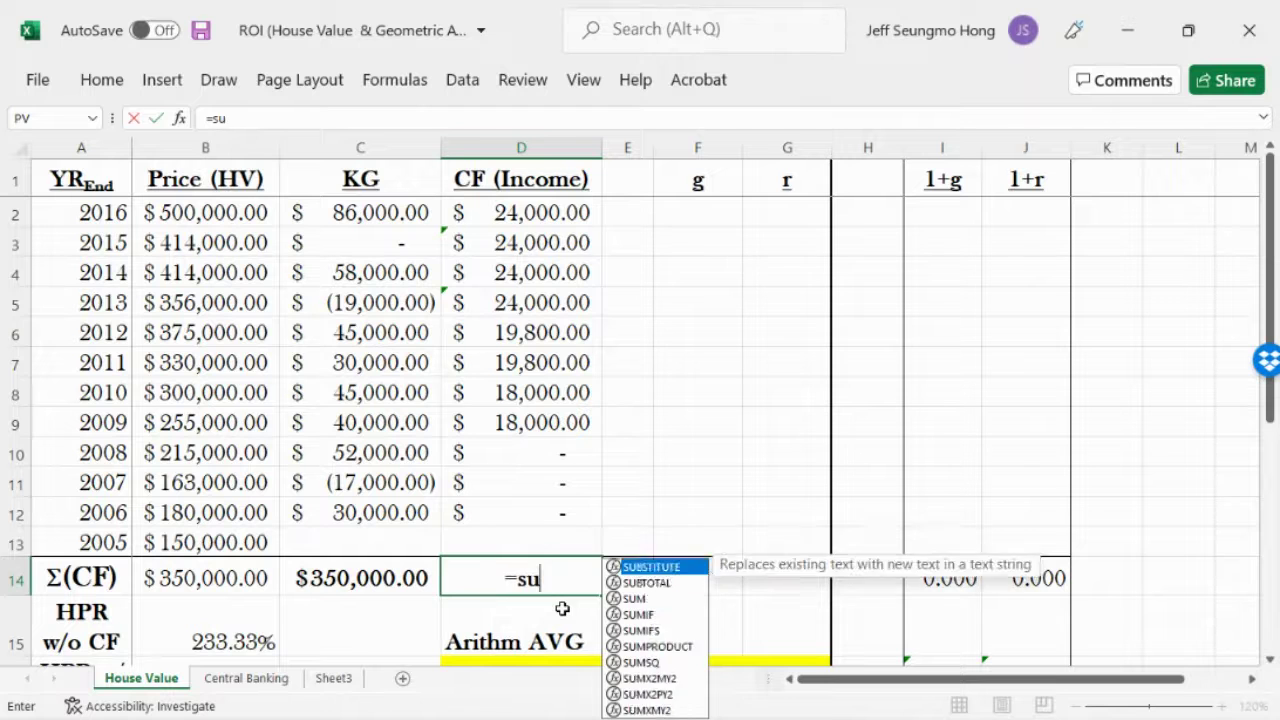
key("BackSpace")
key("BackSpace")
key("BackSpace")
left_click(760, 609)
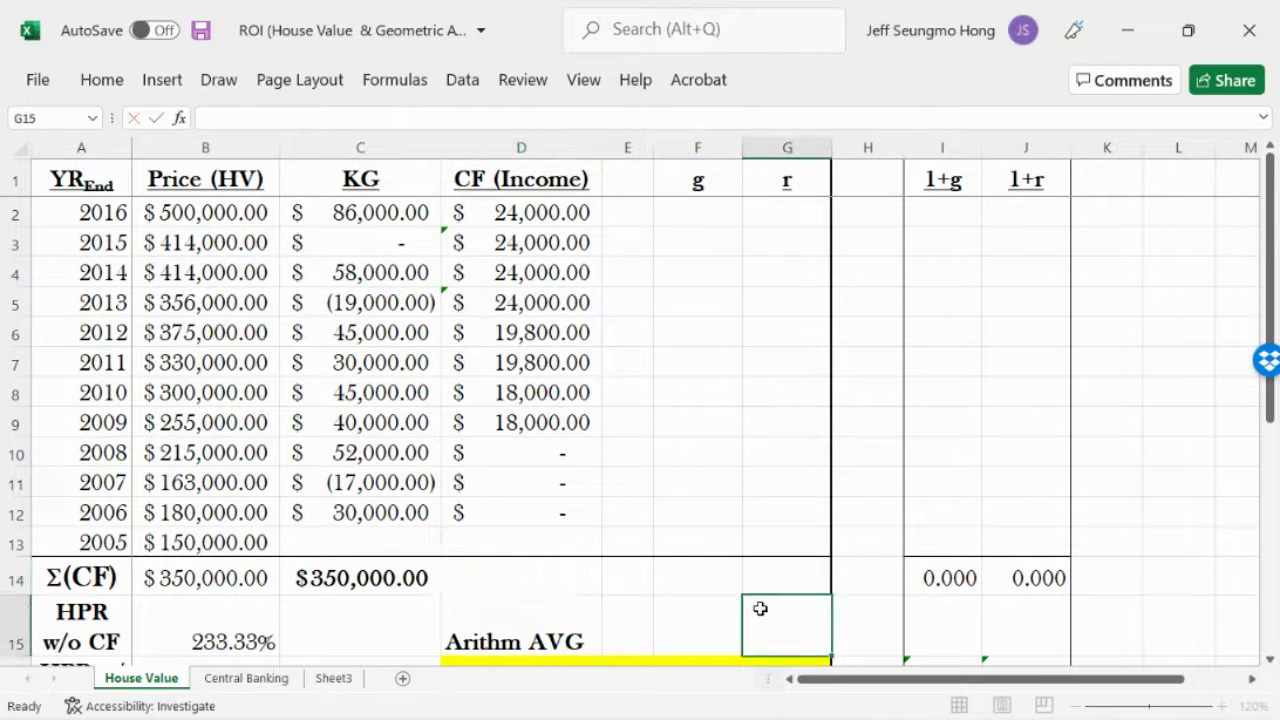
Copy the KG total formula from C14 across into D14 to sum the CF (Income) column
left_click(315, 588)
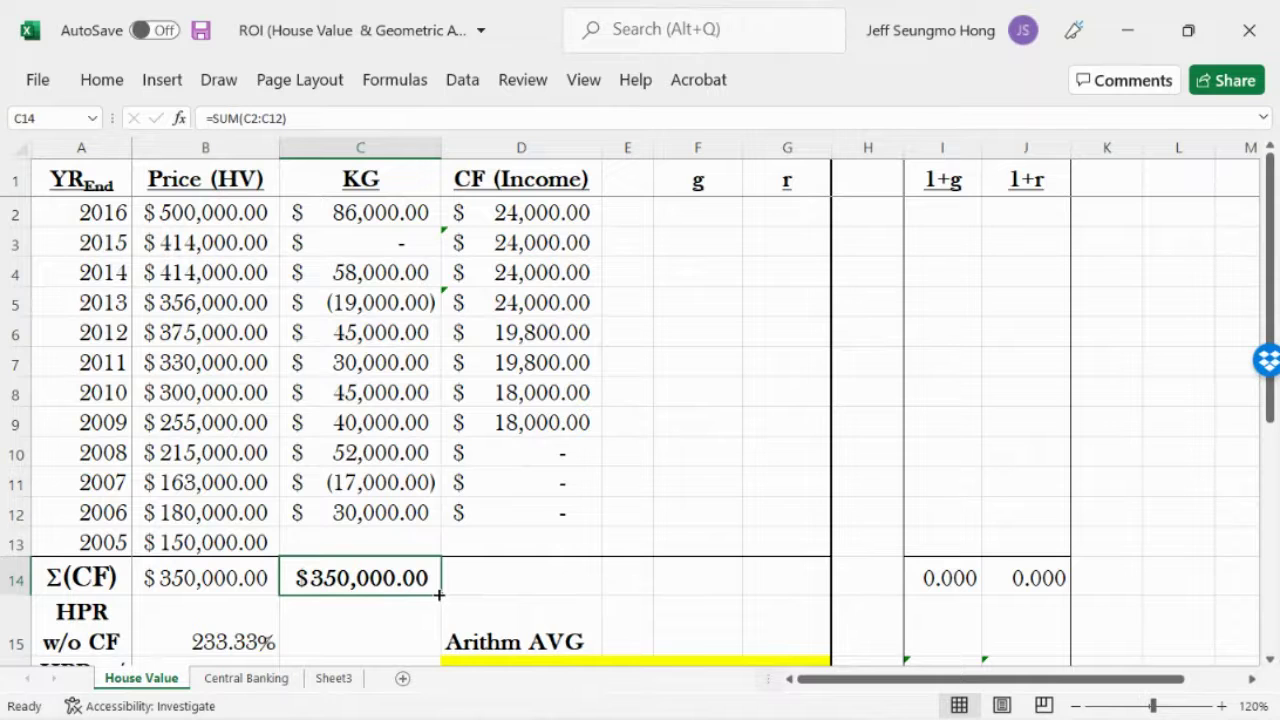
mouse_move(438, 594)
left_mouse_down()
mouse_move(532, 597)
mouse_move(418, 600)
mouse_move(376, 572)
mouse_move(446, 594)
left_mouse_up()
left_click_drag(441, 595, 545, 595)
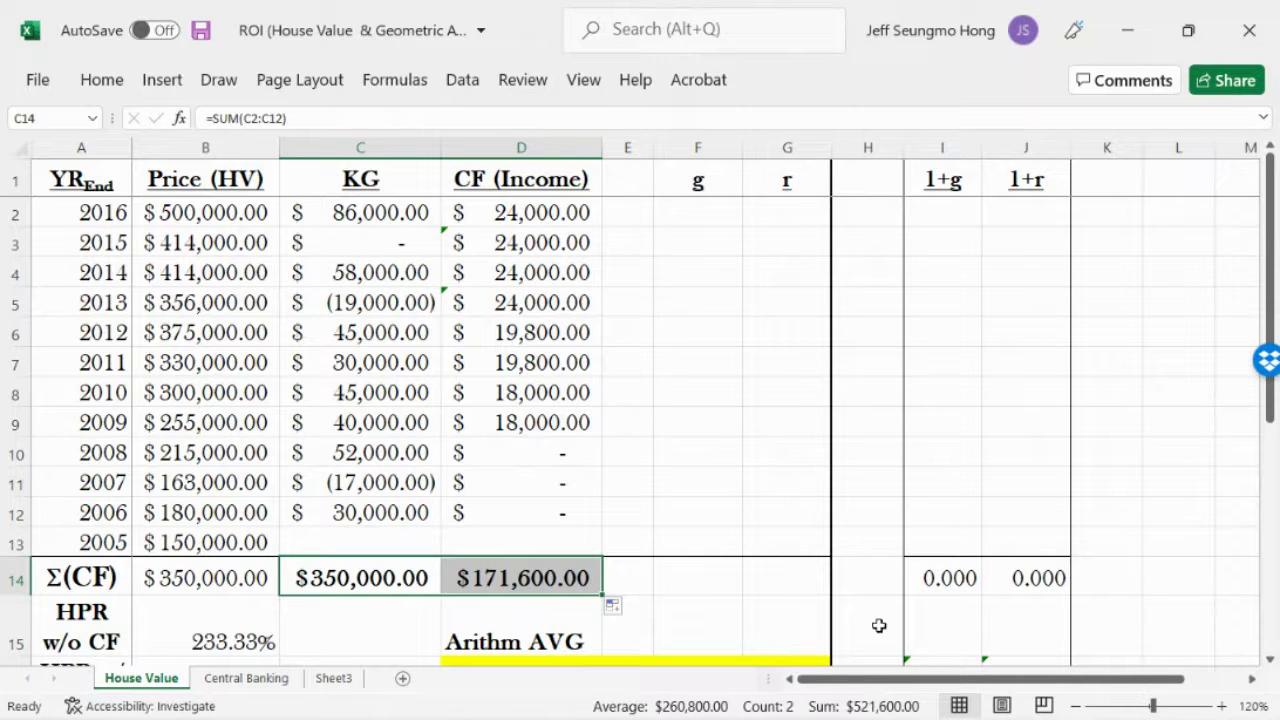
left_click(686, 636)
Check the range used by the CF (Income) total formula in D14 and leave it unedited
left_click(557, 576)
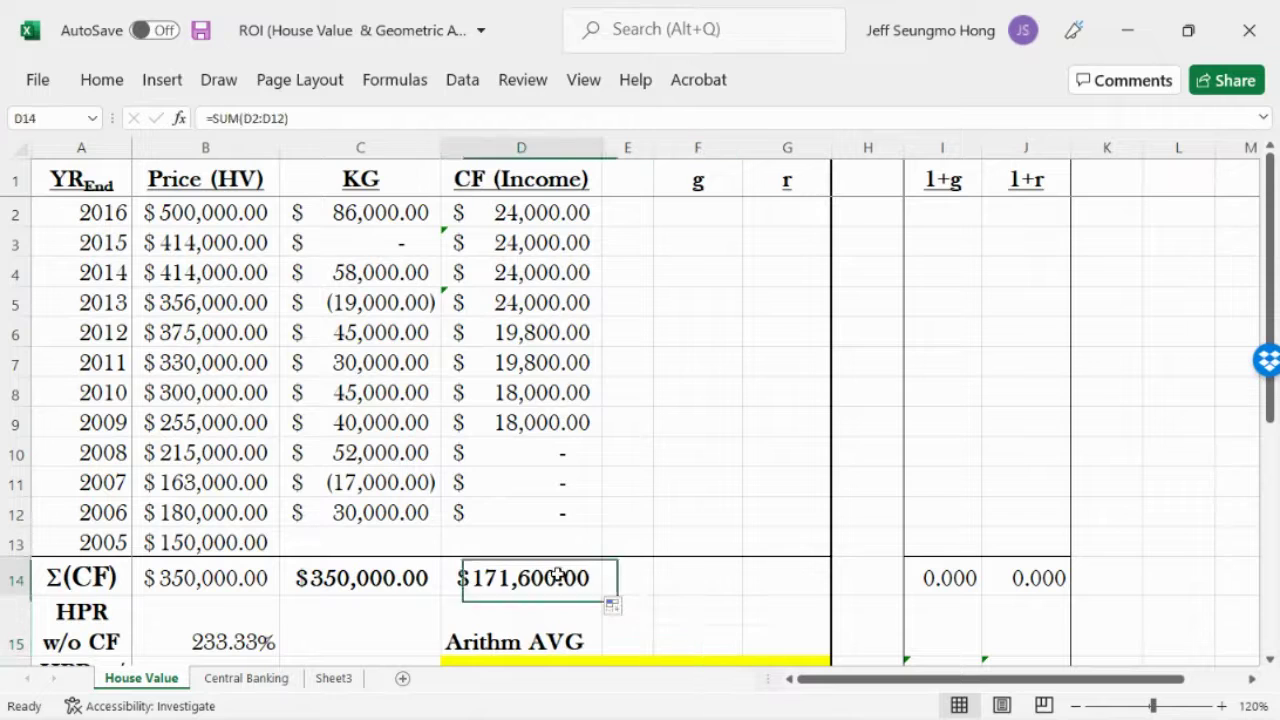
double_click(557, 576)
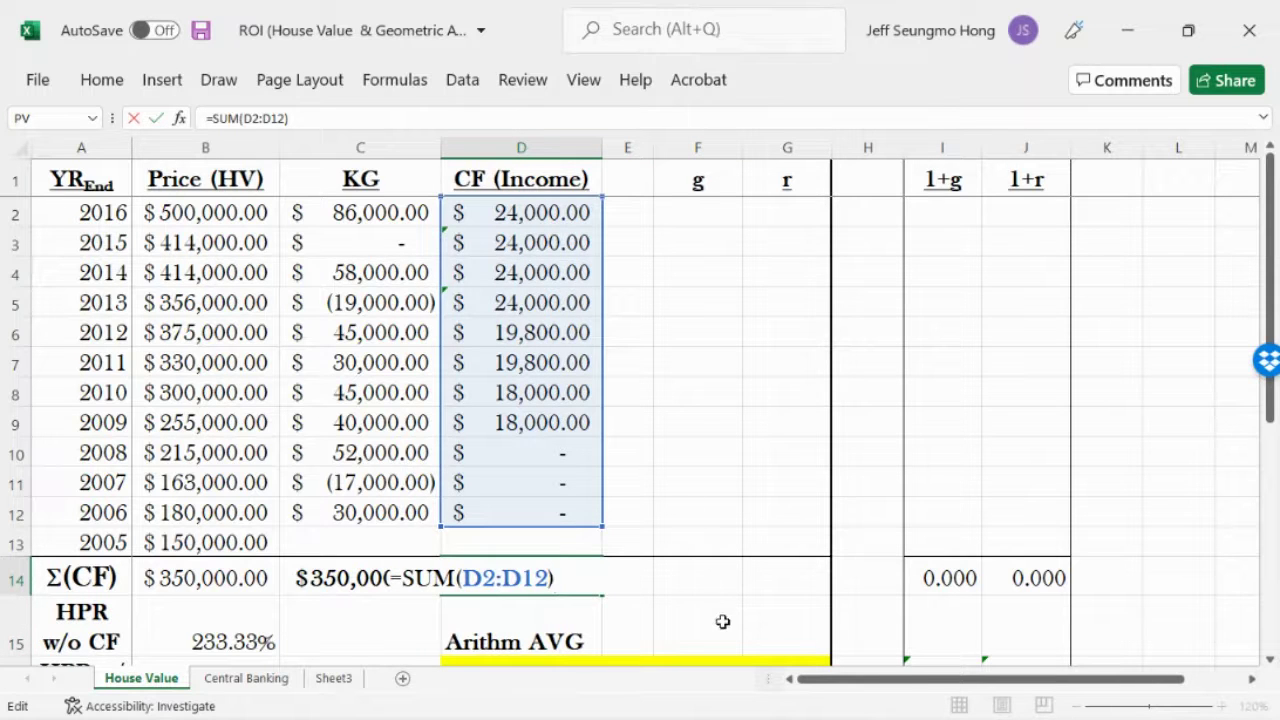
left_click(136, 119)
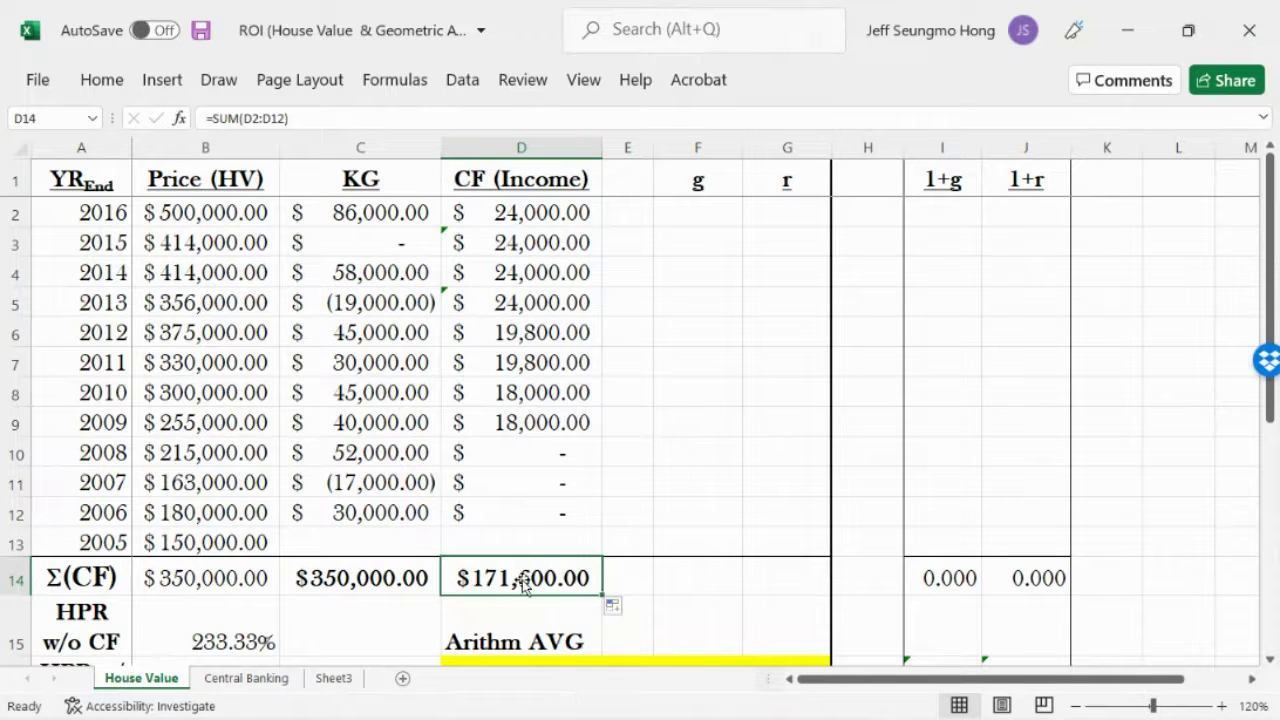
mouse_move(586, 717)
mouse_move(1000, 712)
Compute the HPR w/ CF in B16 as =(C14+D14)/B13, adding the KG and CF (Income) totals and dividing by the 2005 price
left_click_drag(1268, 260, 1268, 320)
left_click(318, 488)
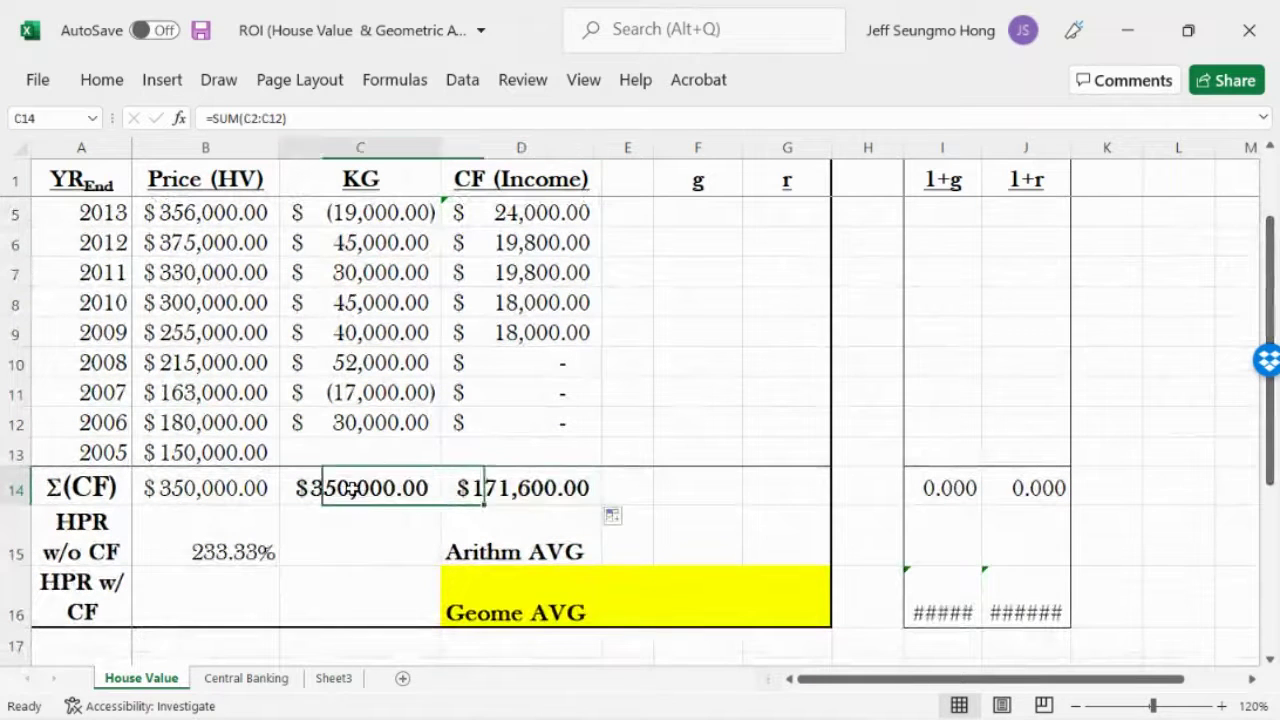
left_click(497, 490)
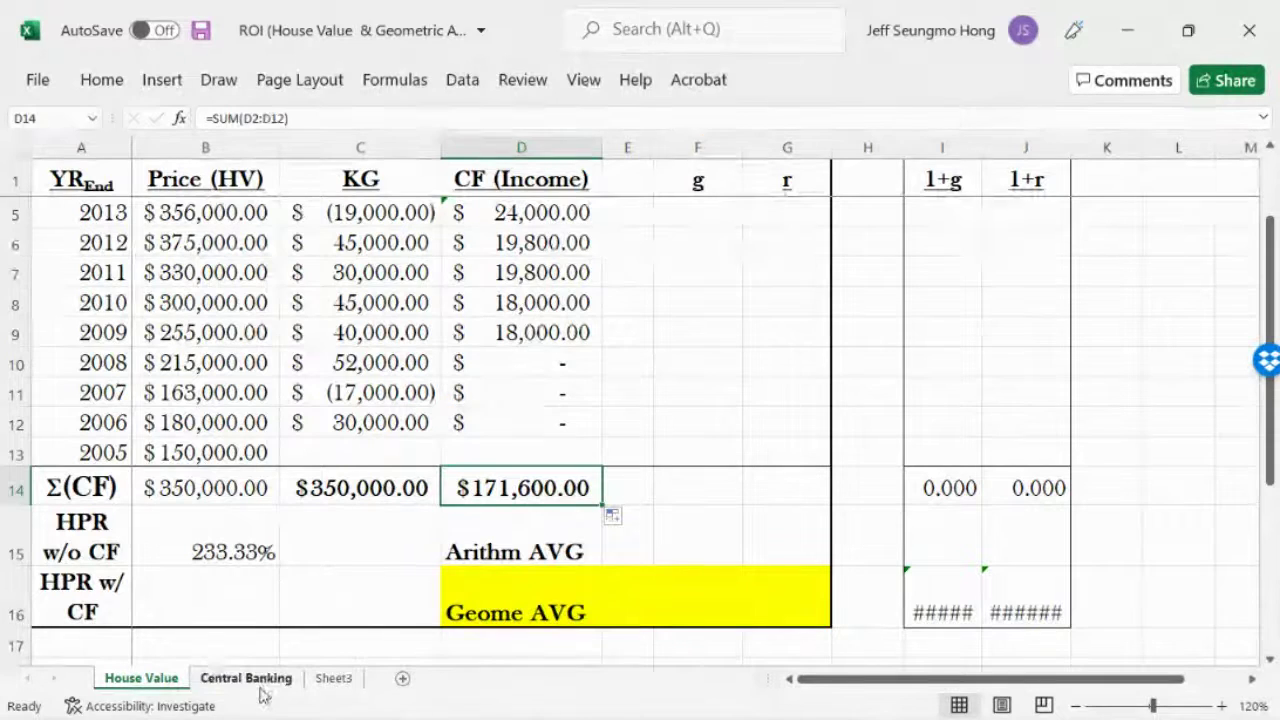
left_click(192, 597)
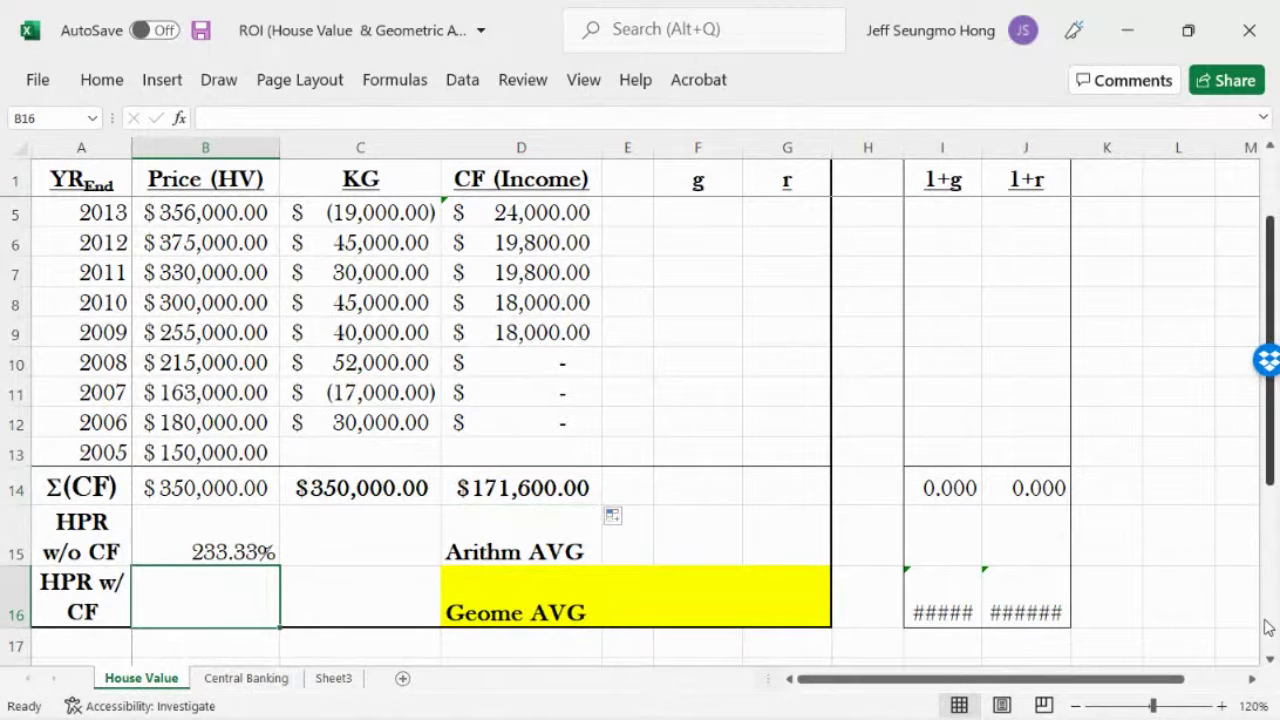
type("=(")
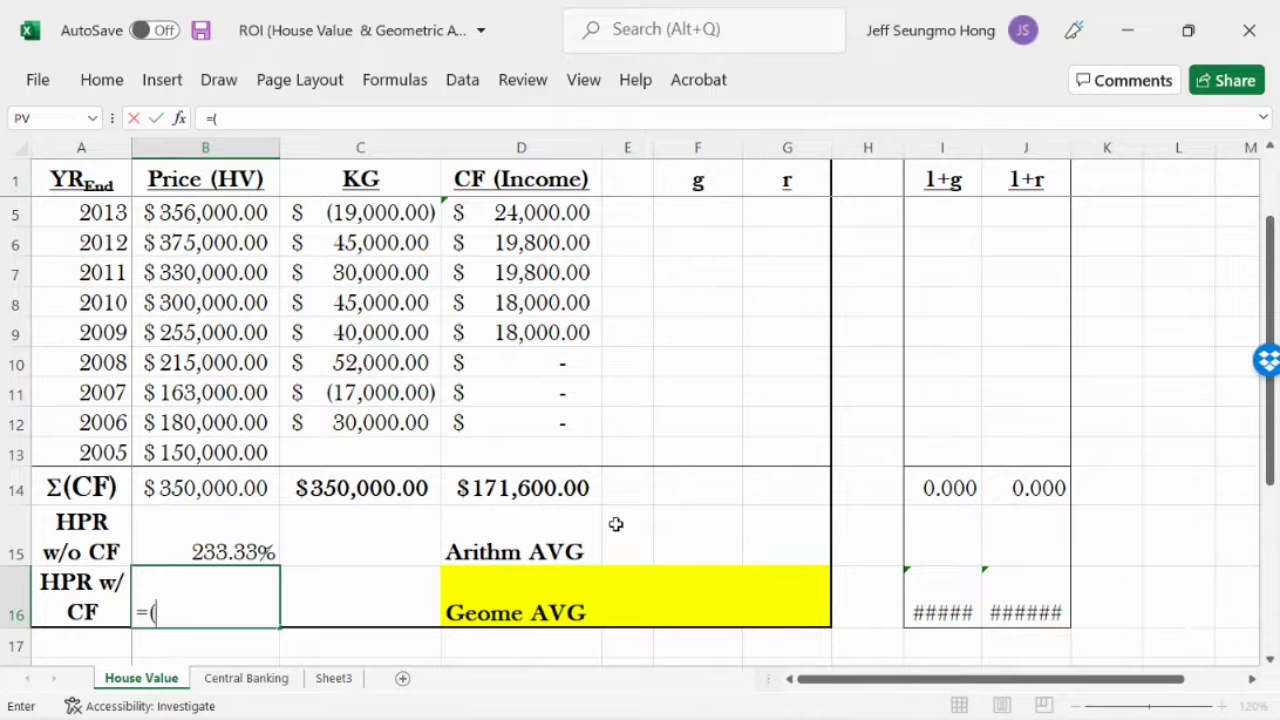
left_click(380, 487)
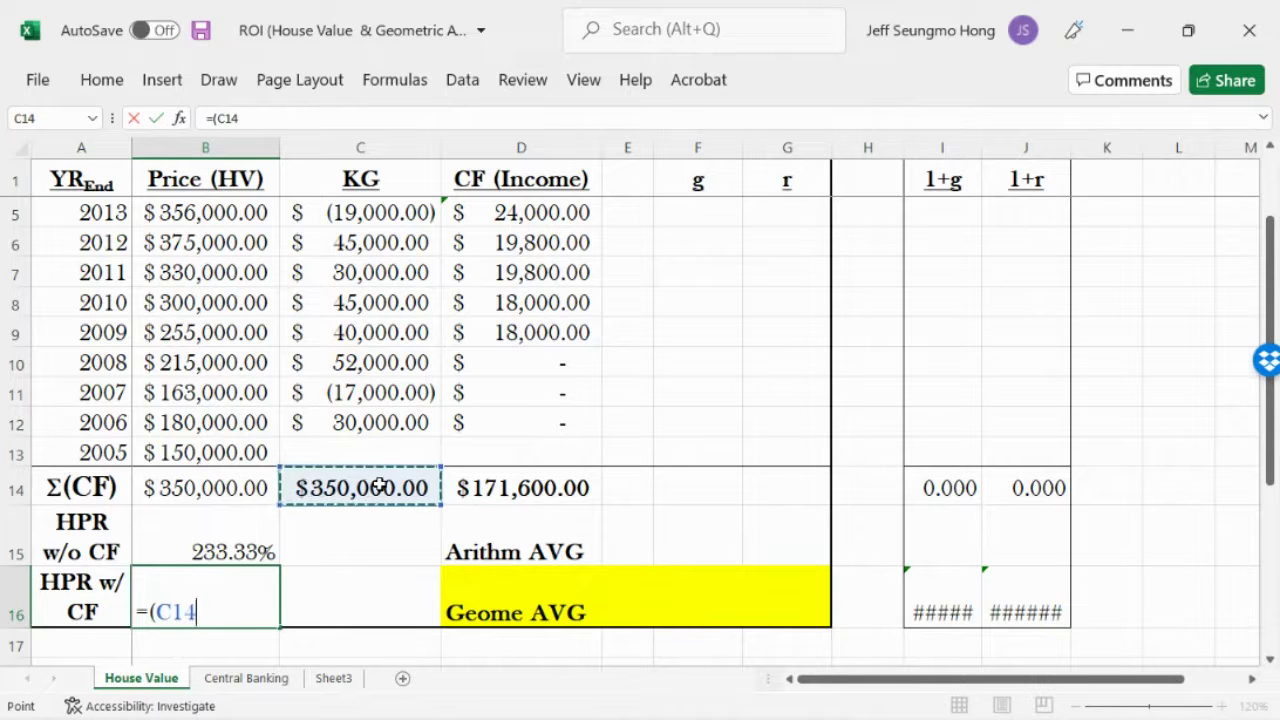
type("+")
left_click(552, 496)
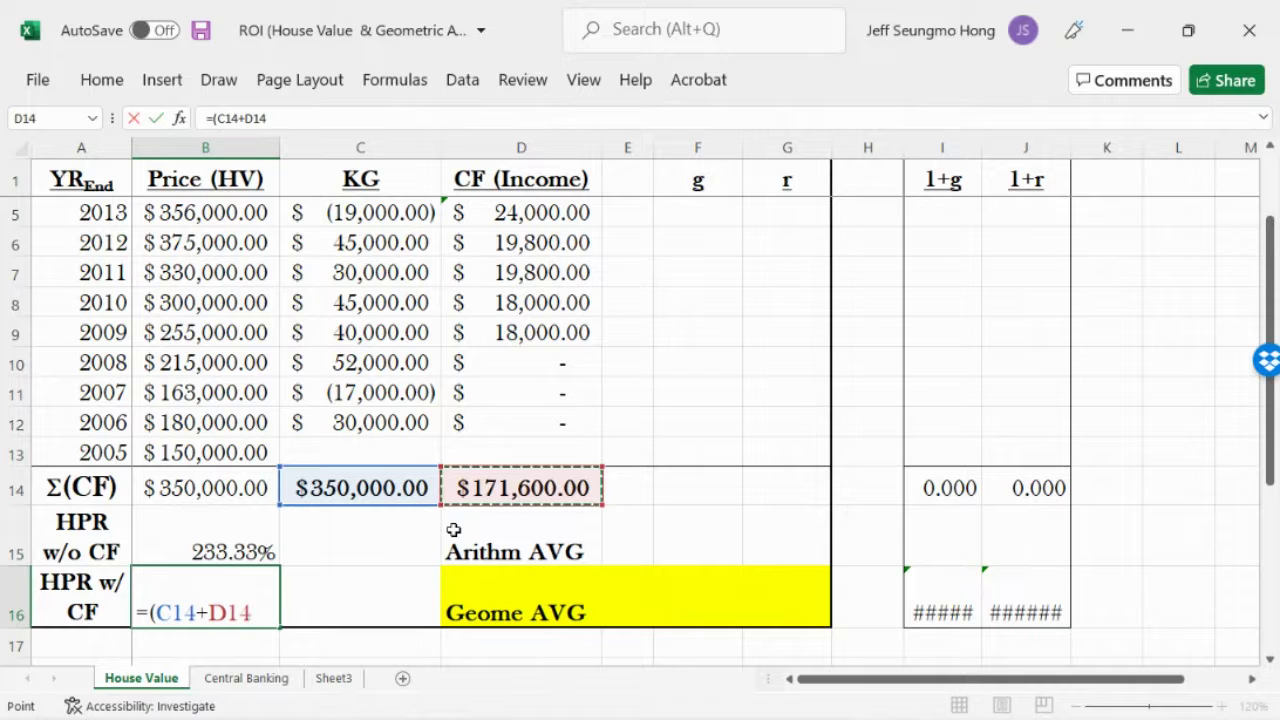
type(")/")
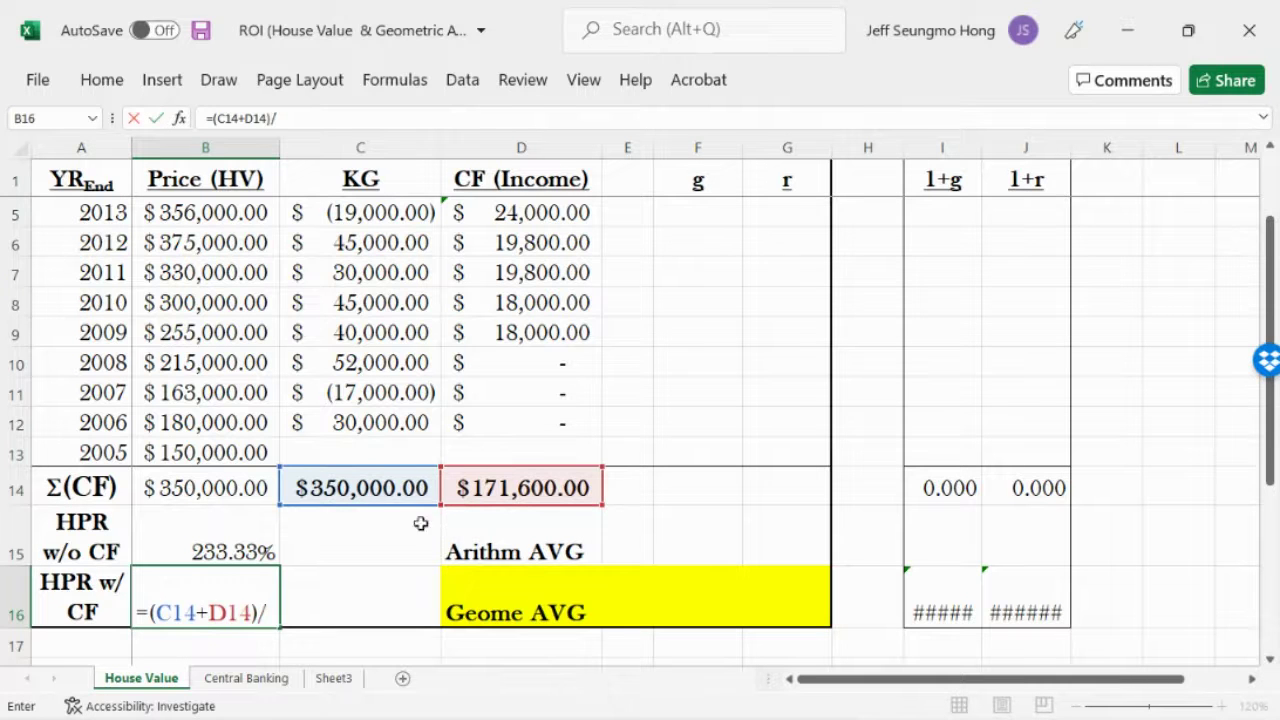
left_click(234, 453)
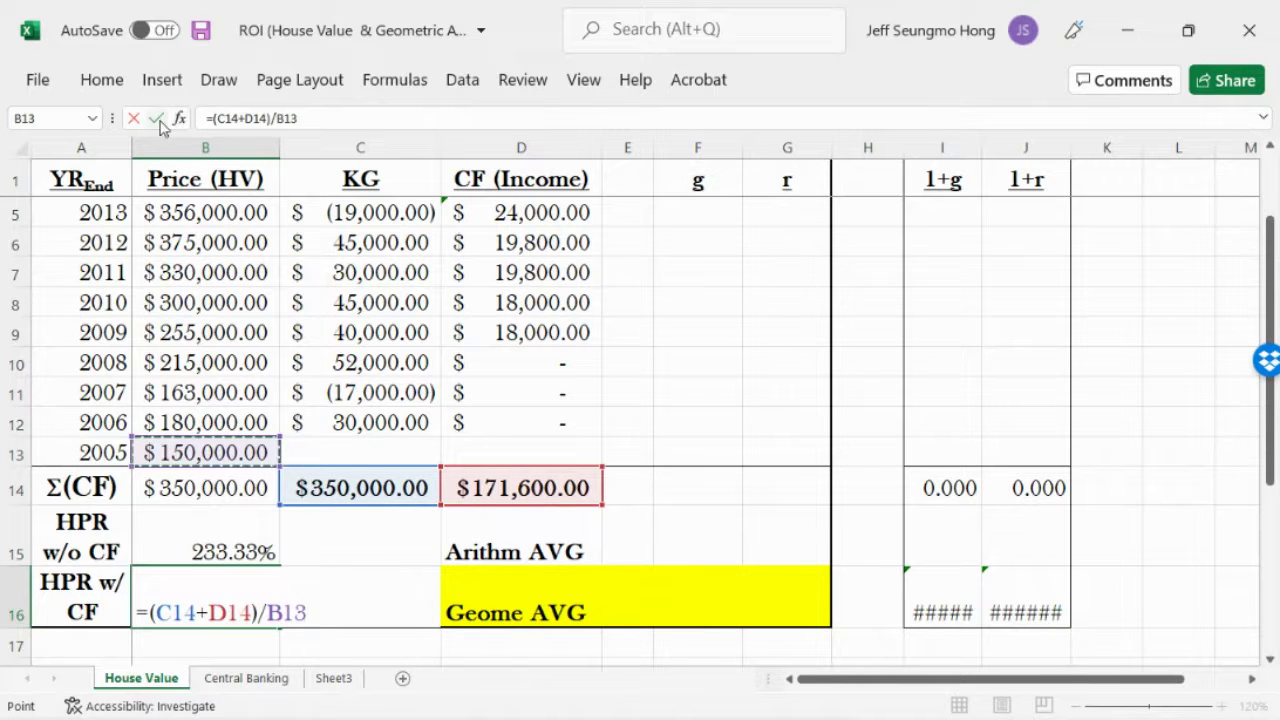
left_click(157, 119)
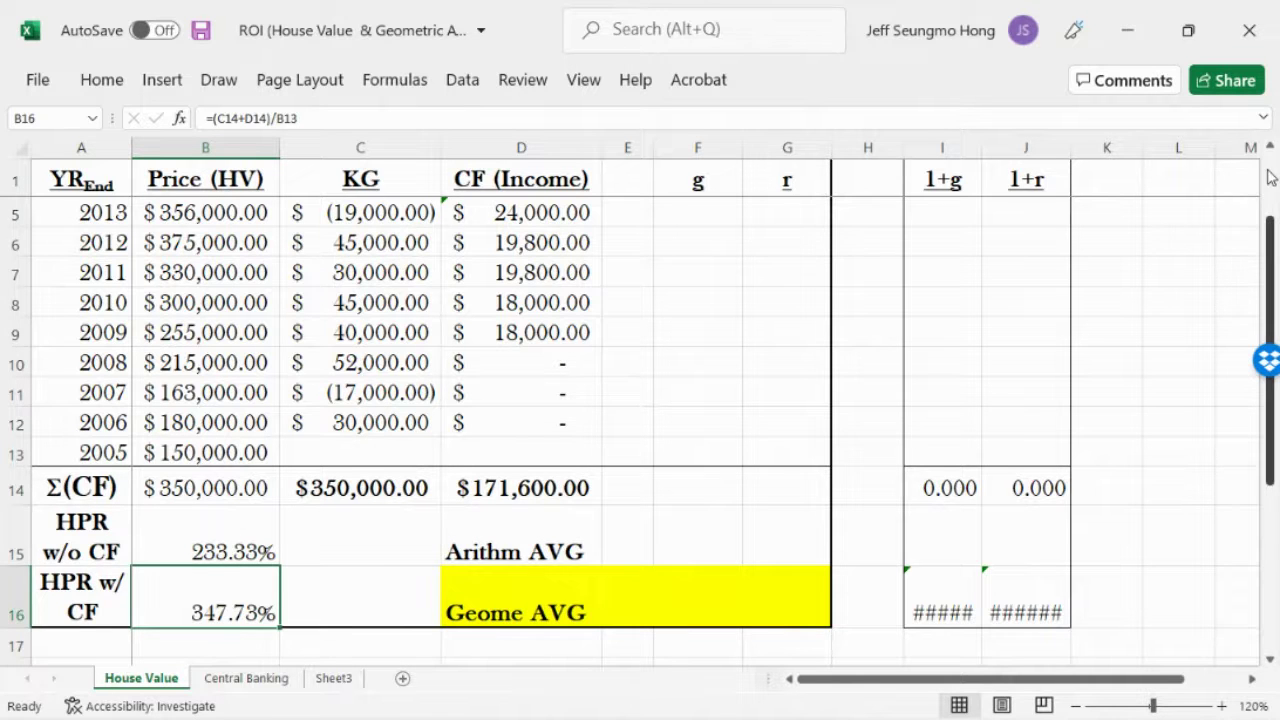
scroll(1270, 172, "up", 1)
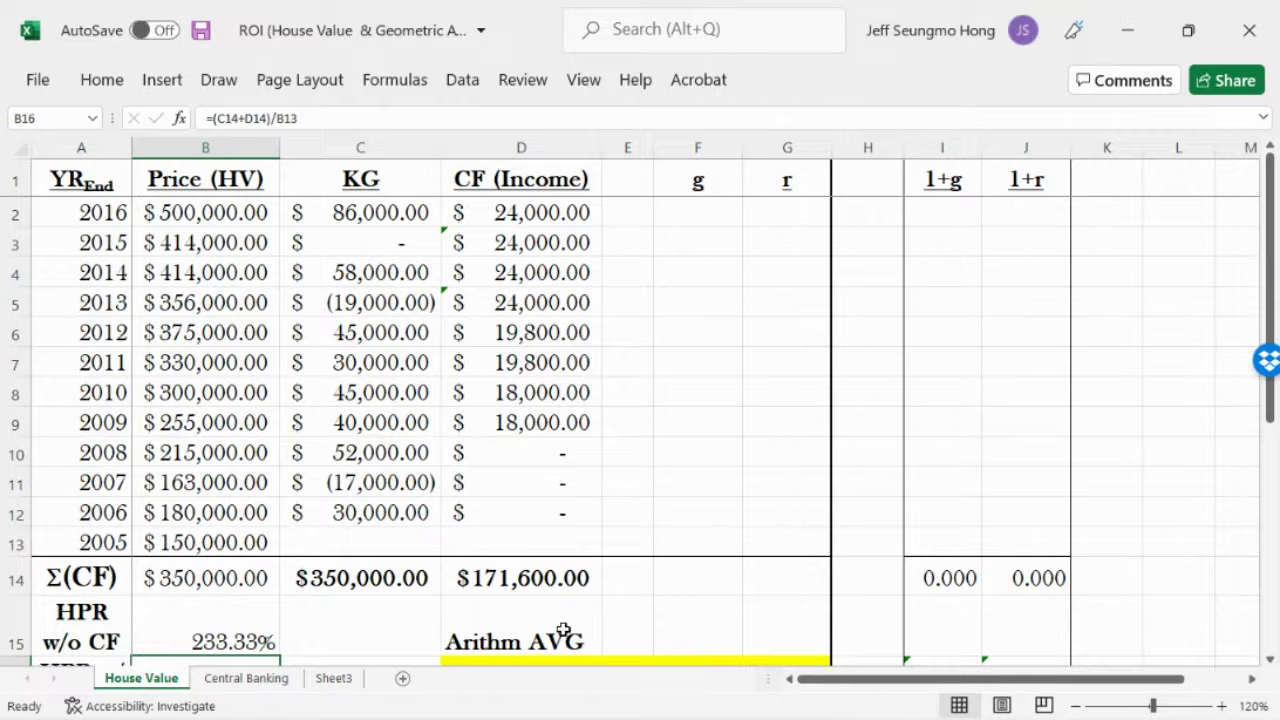
left_click_drag(1272, 394, 1270, 480)
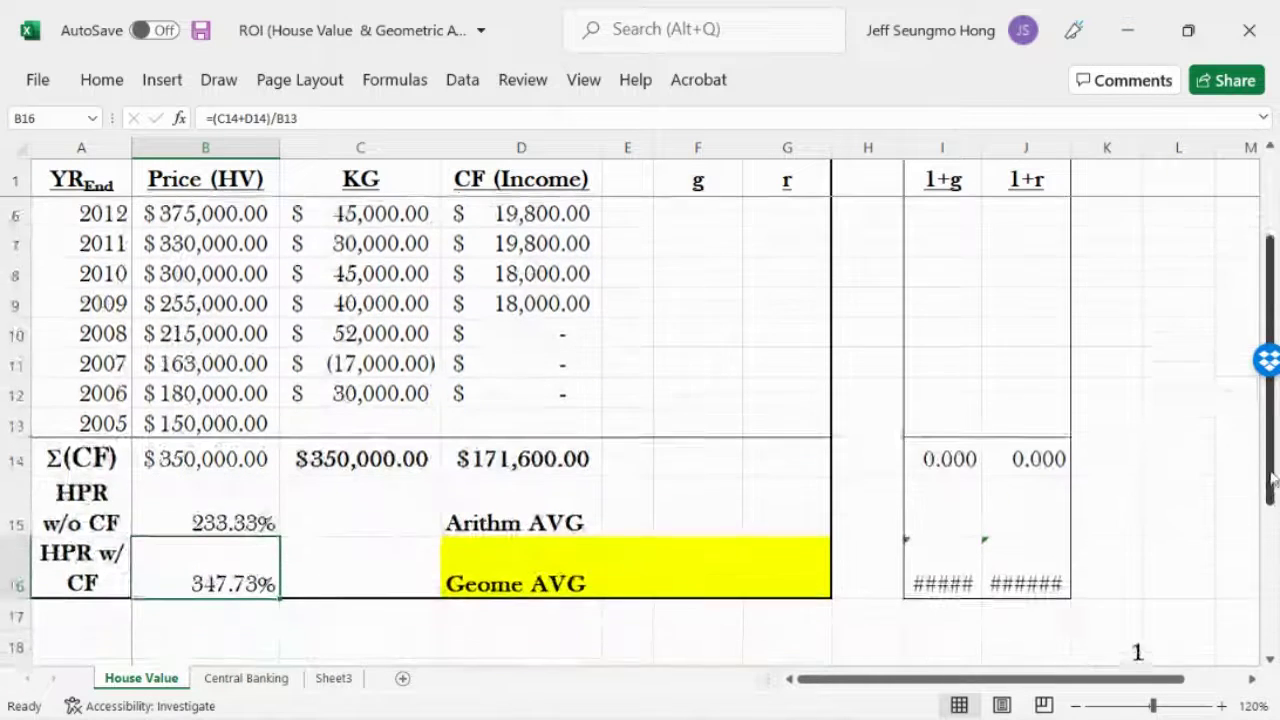
left_click(346, 517)
left_click(350, 580)
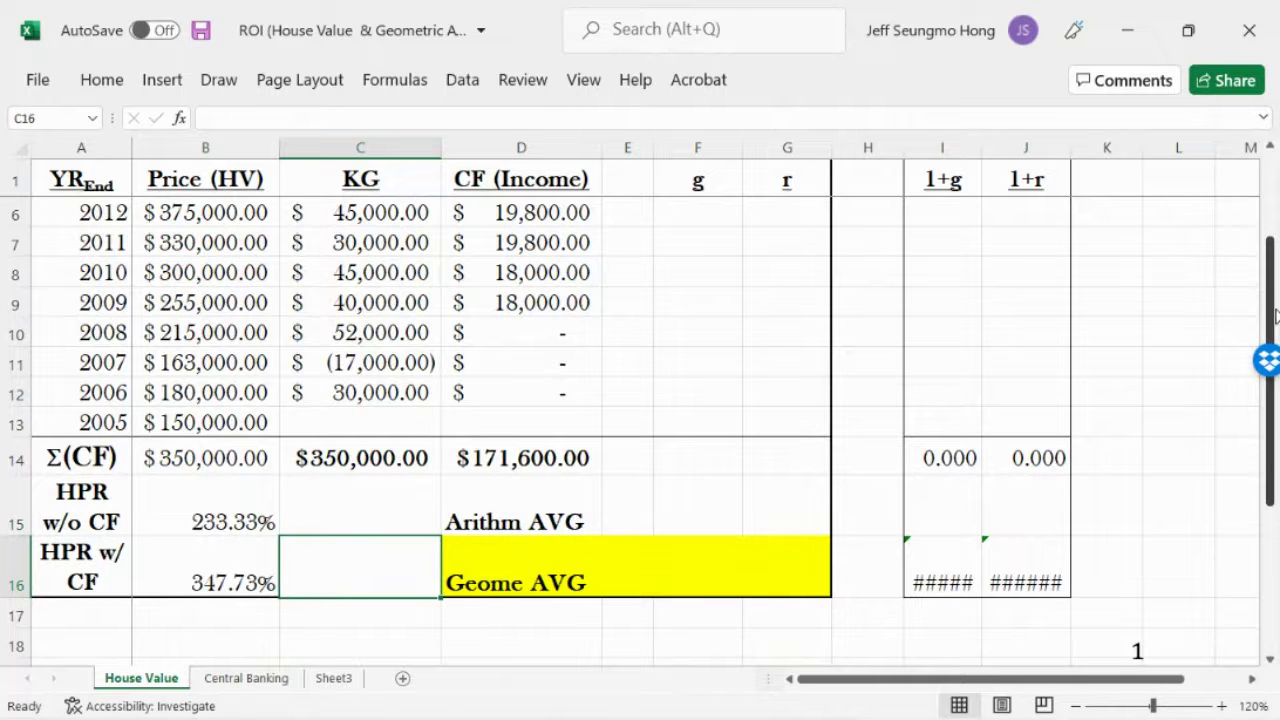
left_click_drag(1275, 316, 1272, 240)
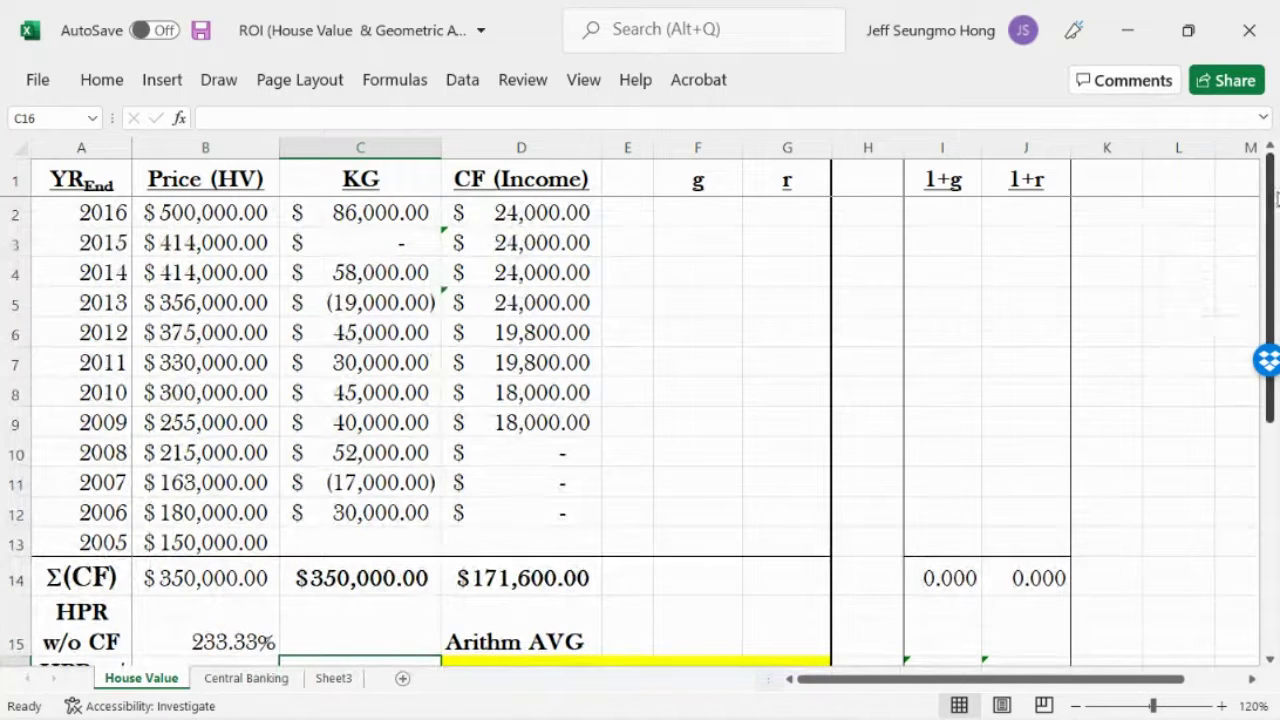
Compute the 2016 growth rate g in F2 as =C2/B3 and fill the formula down to the 2006 row in F12
left_click(690, 212)
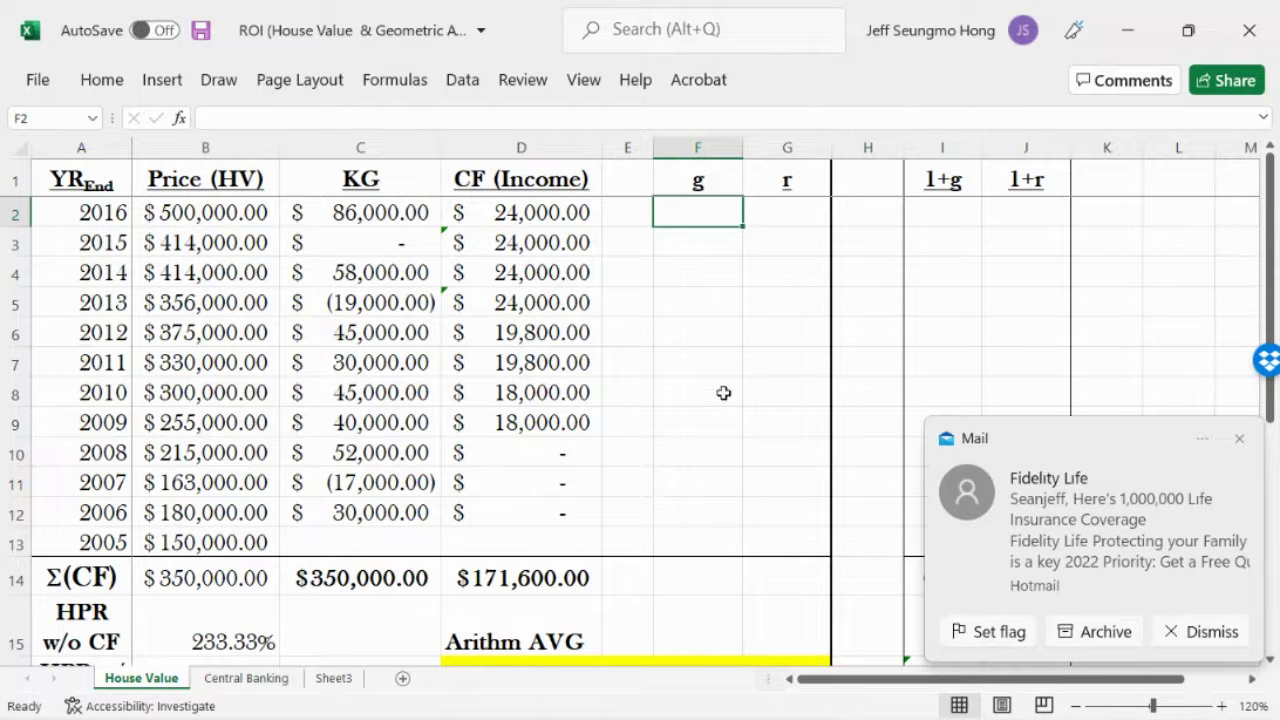
left_click(1240, 439)
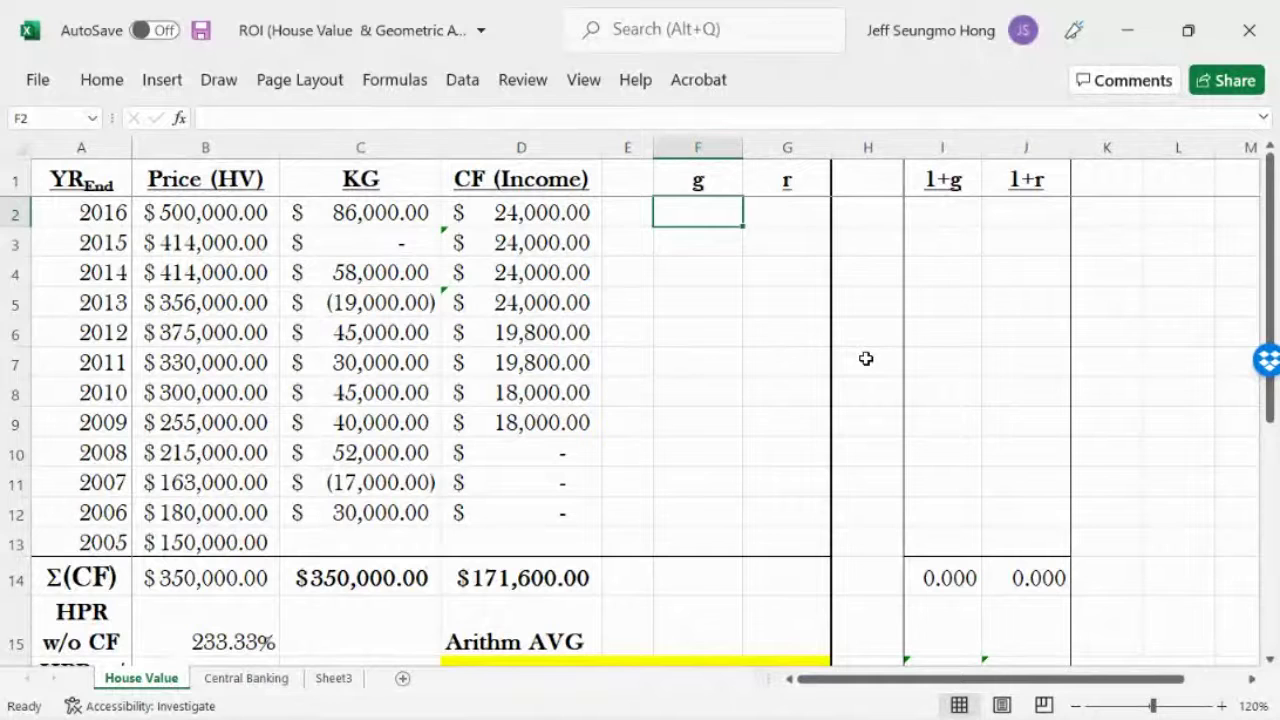
left_click(693, 148)
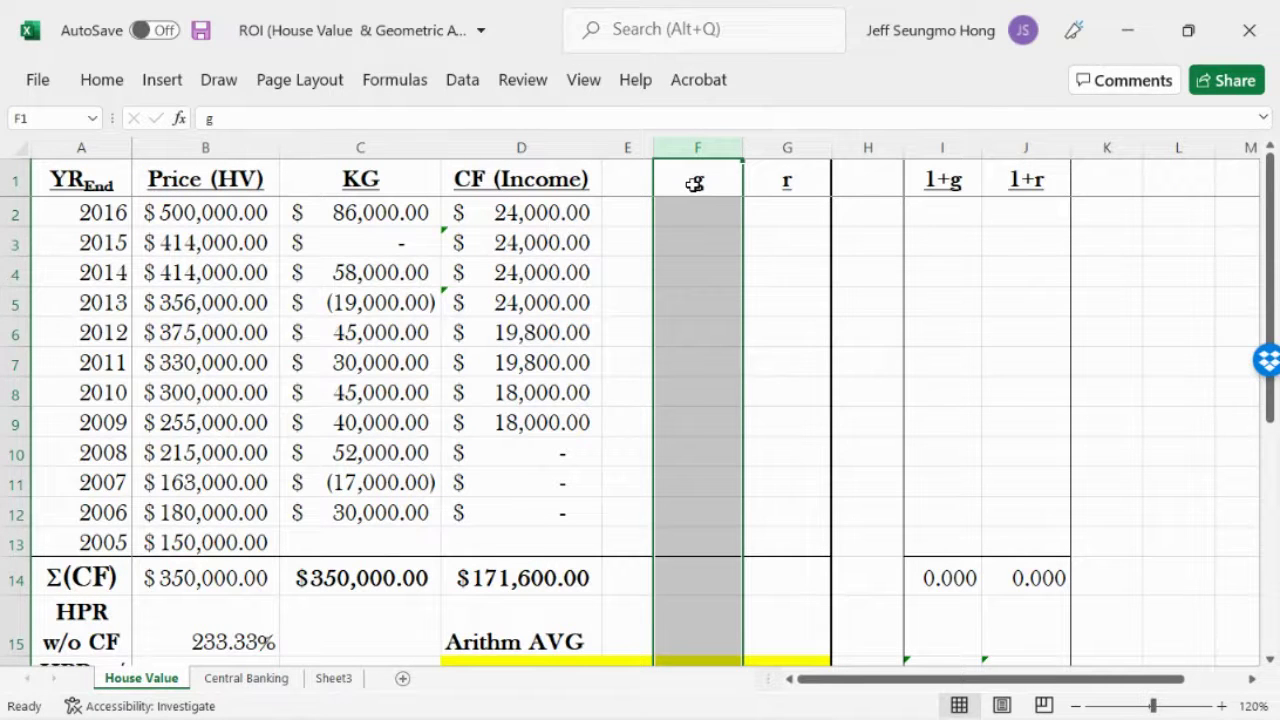
left_click(694, 183)
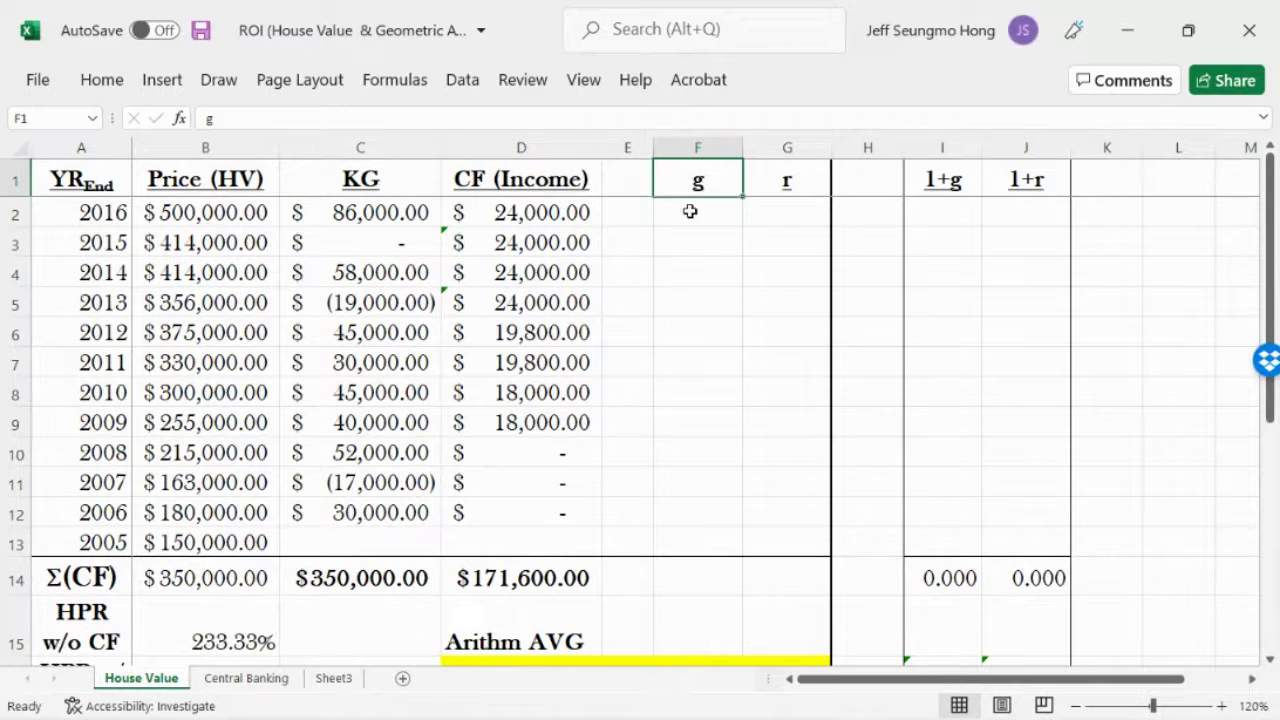
left_click(700, 211)
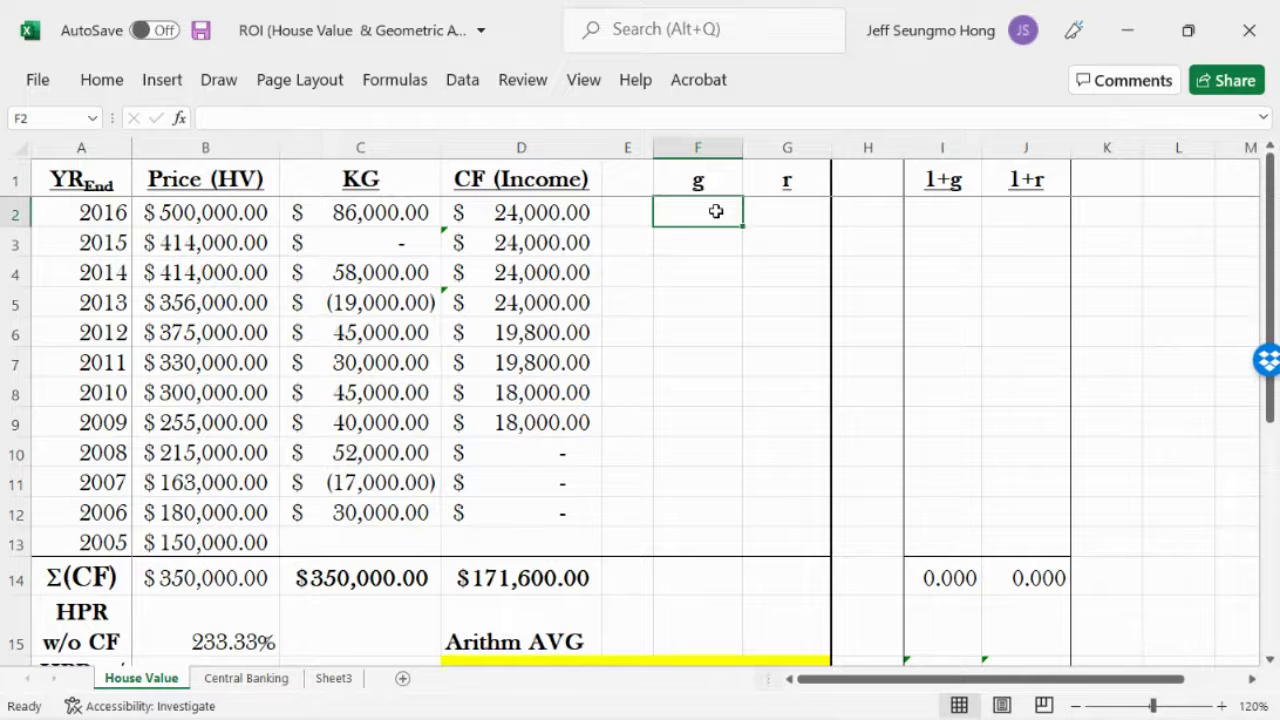
type("=")
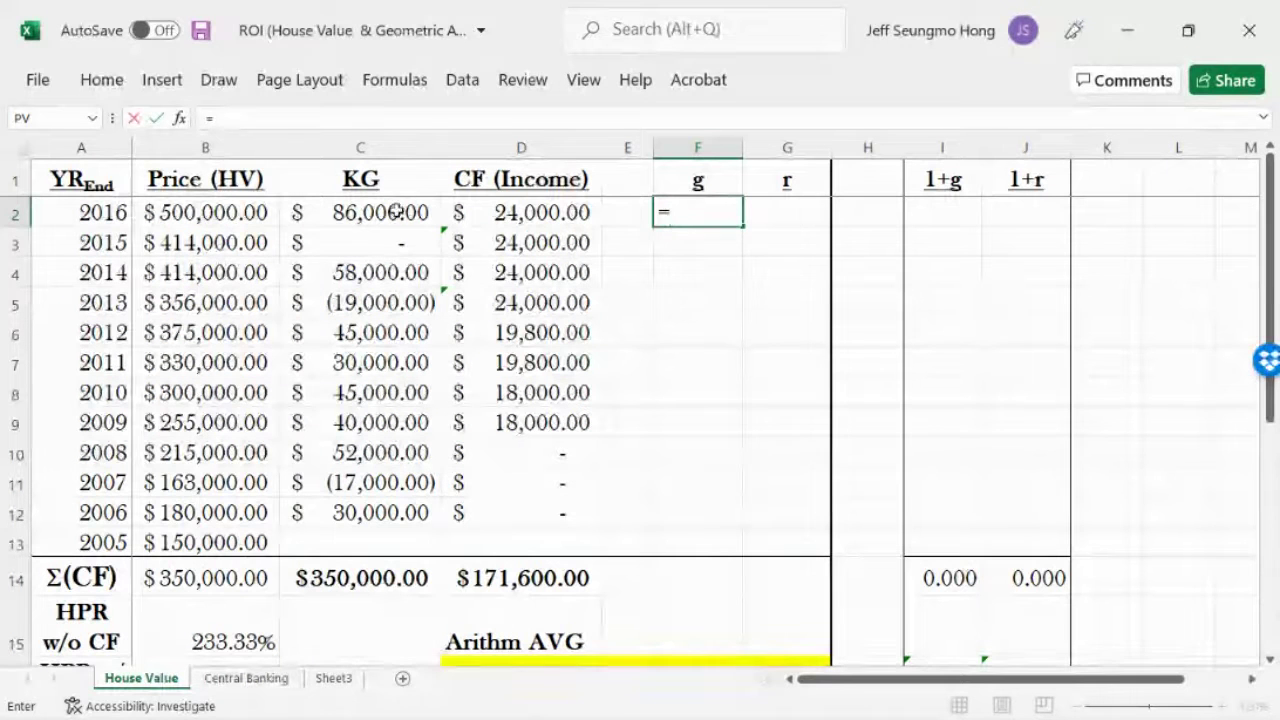
left_click(397, 212)
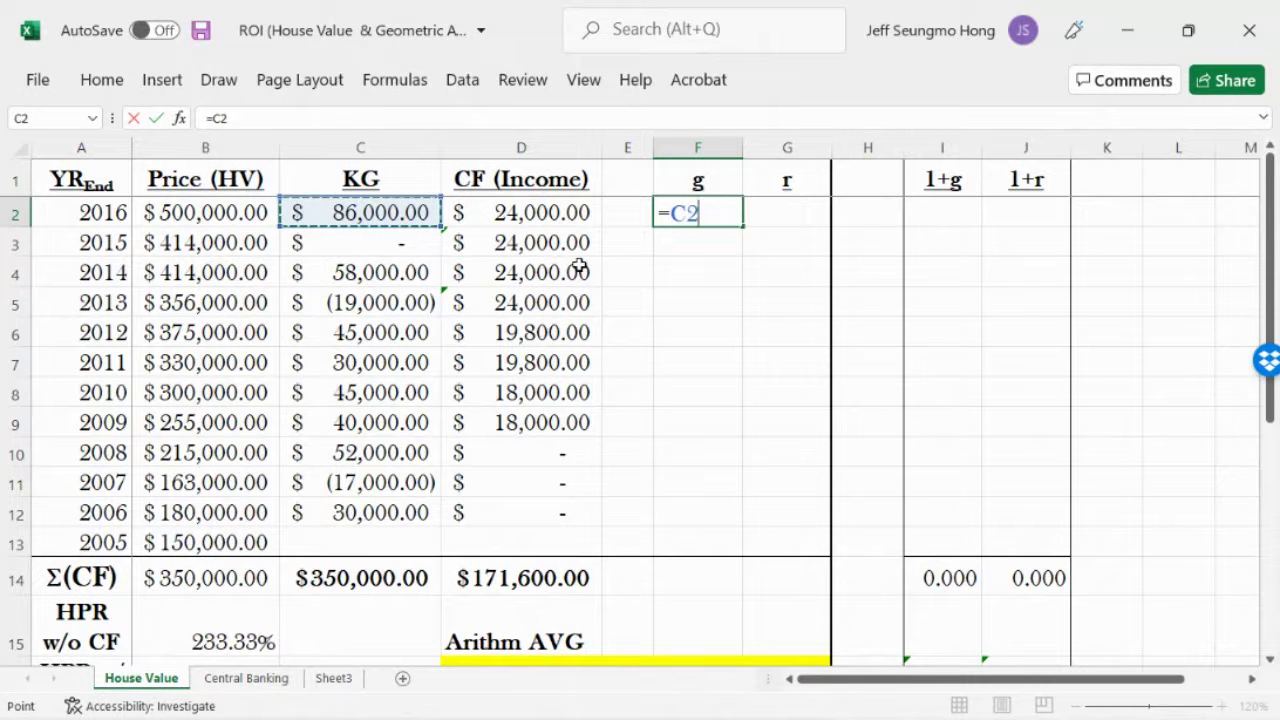
type("/")
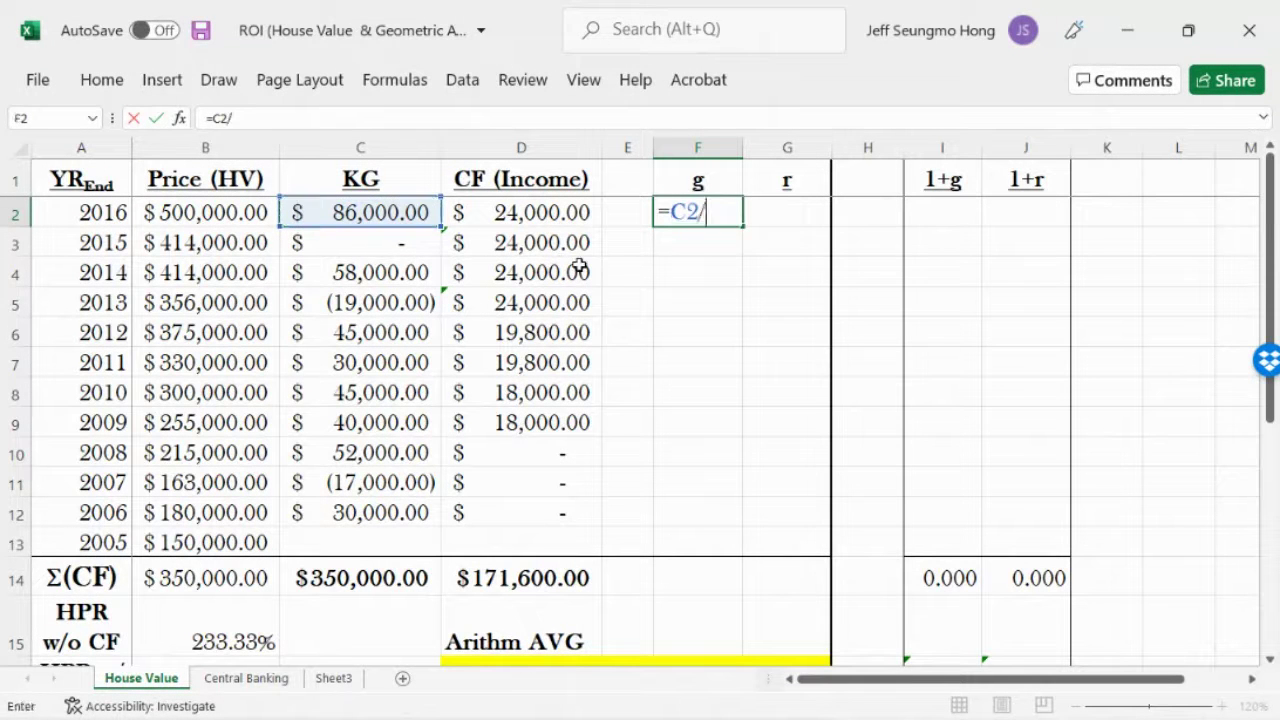
left_click(140, 242)
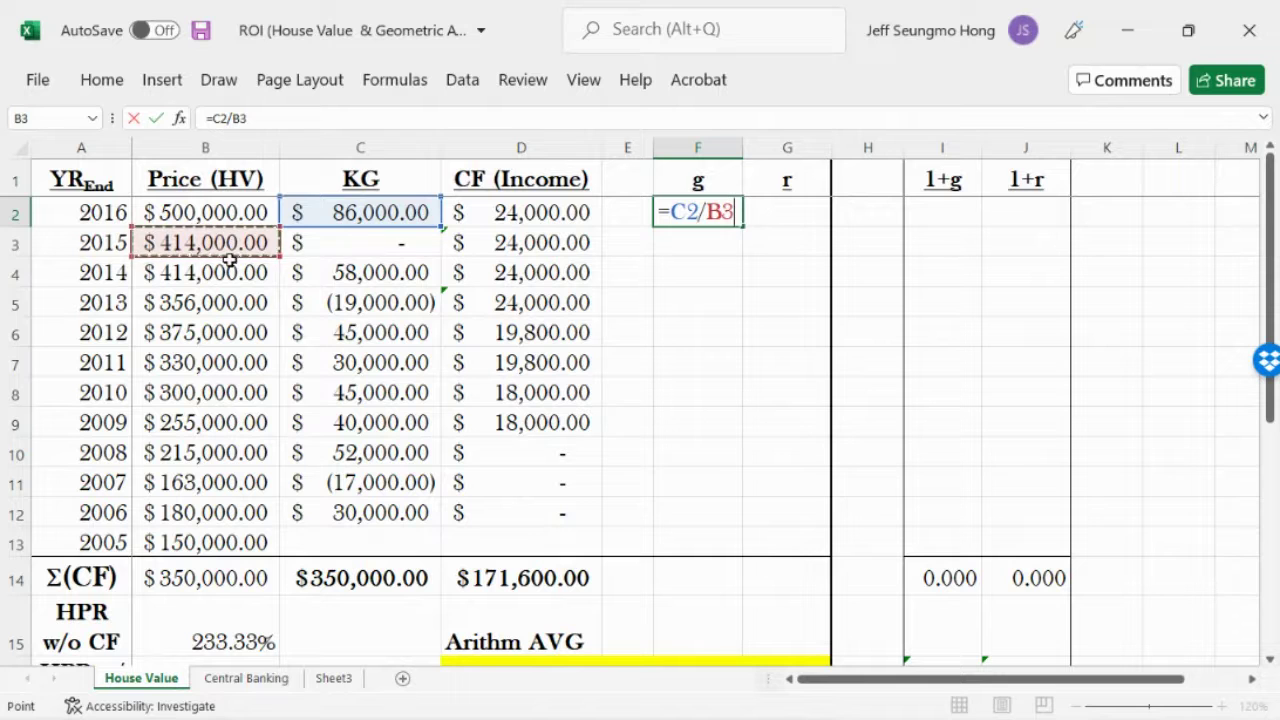
left_click(158, 119)
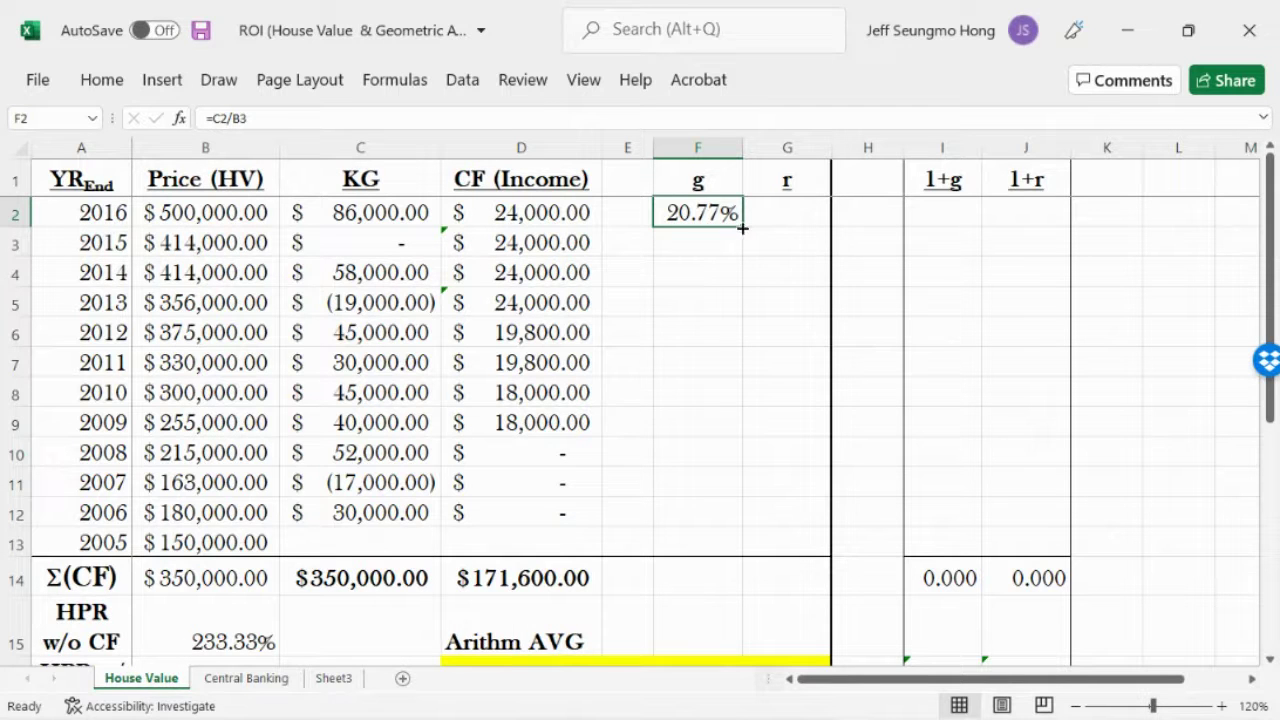
left_click_drag(742, 228, 717, 520)
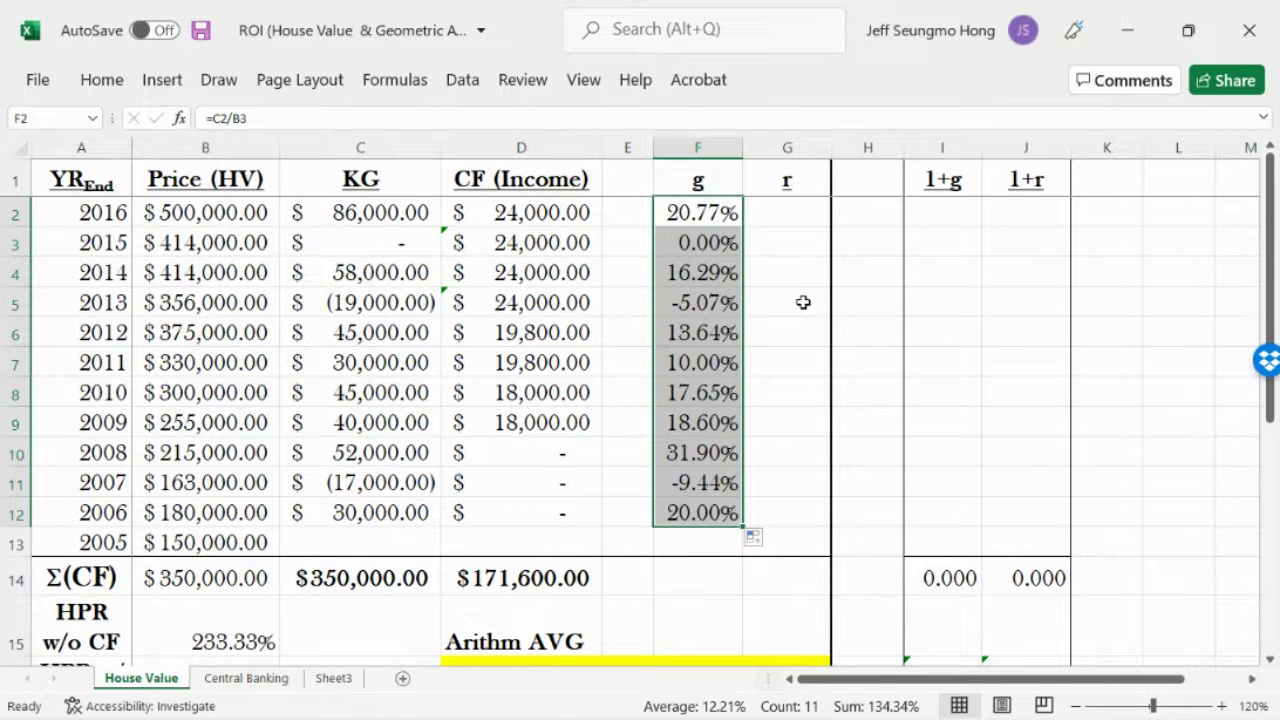
Examine the 2015 growth rate formula in F3 and the KG and g formulas for the loss years 2013 and 2007
left_click(686, 243)
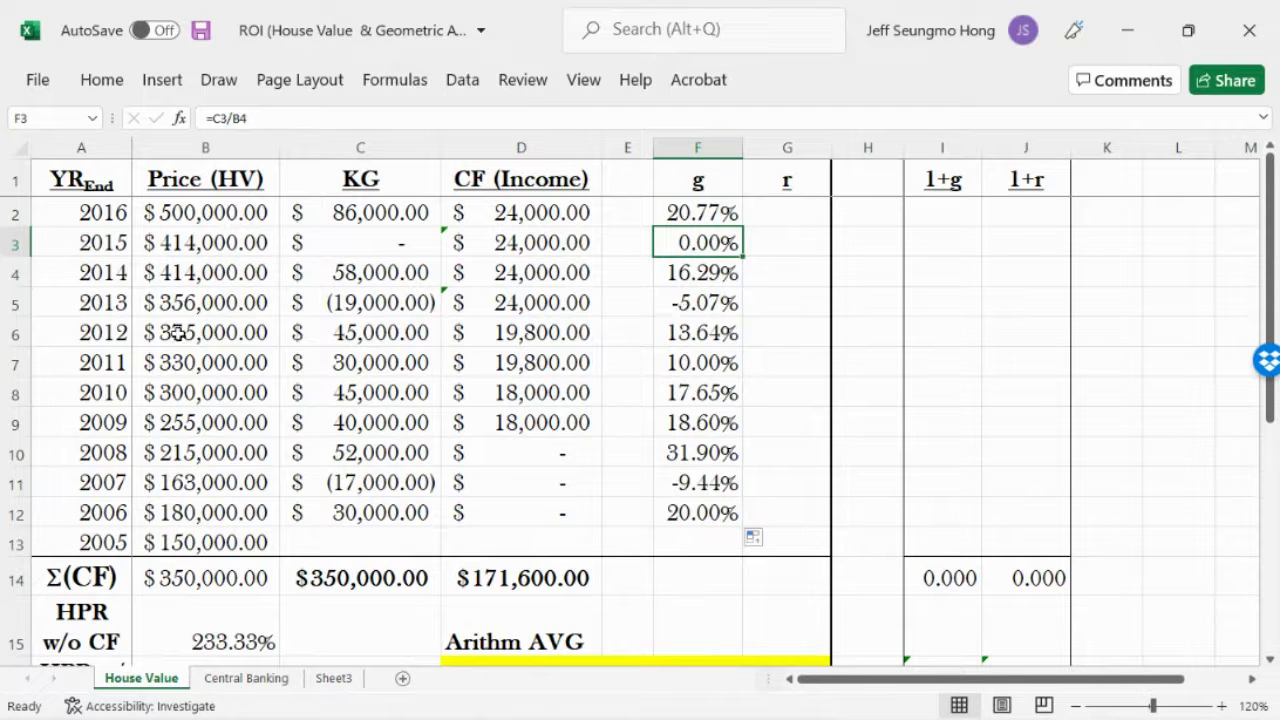
left_click(362, 303)
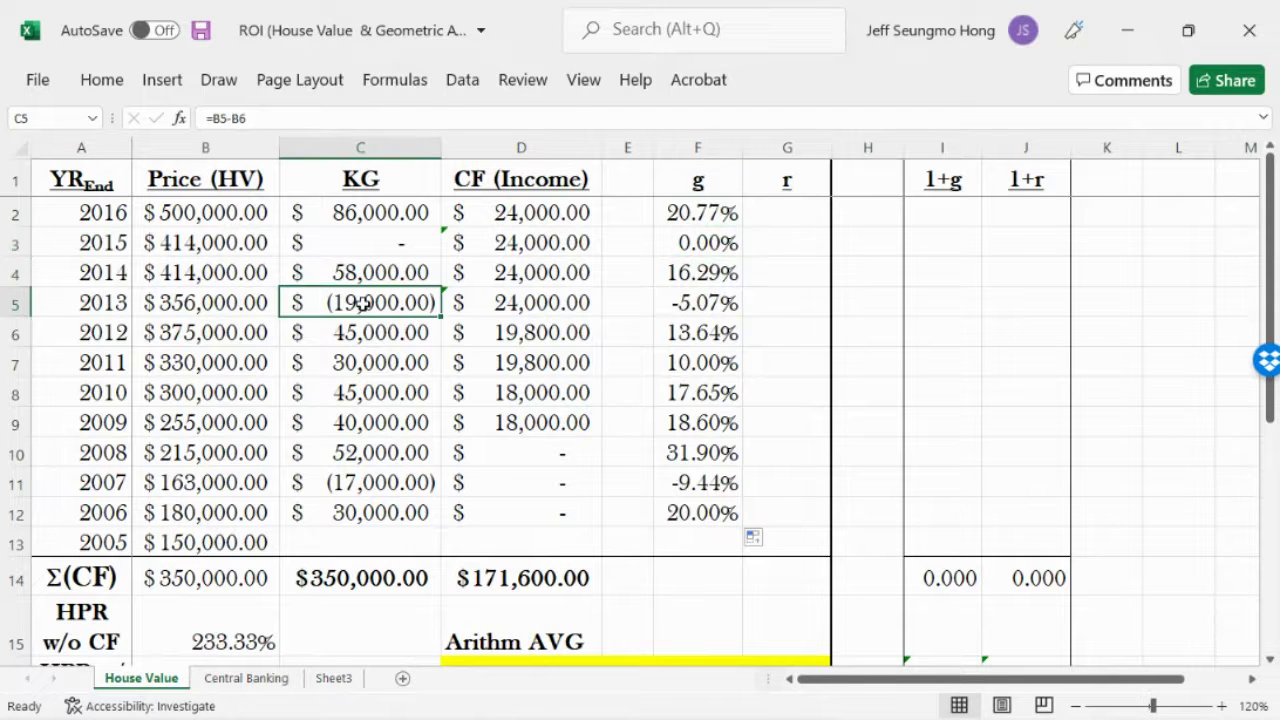
left_click(706, 305)
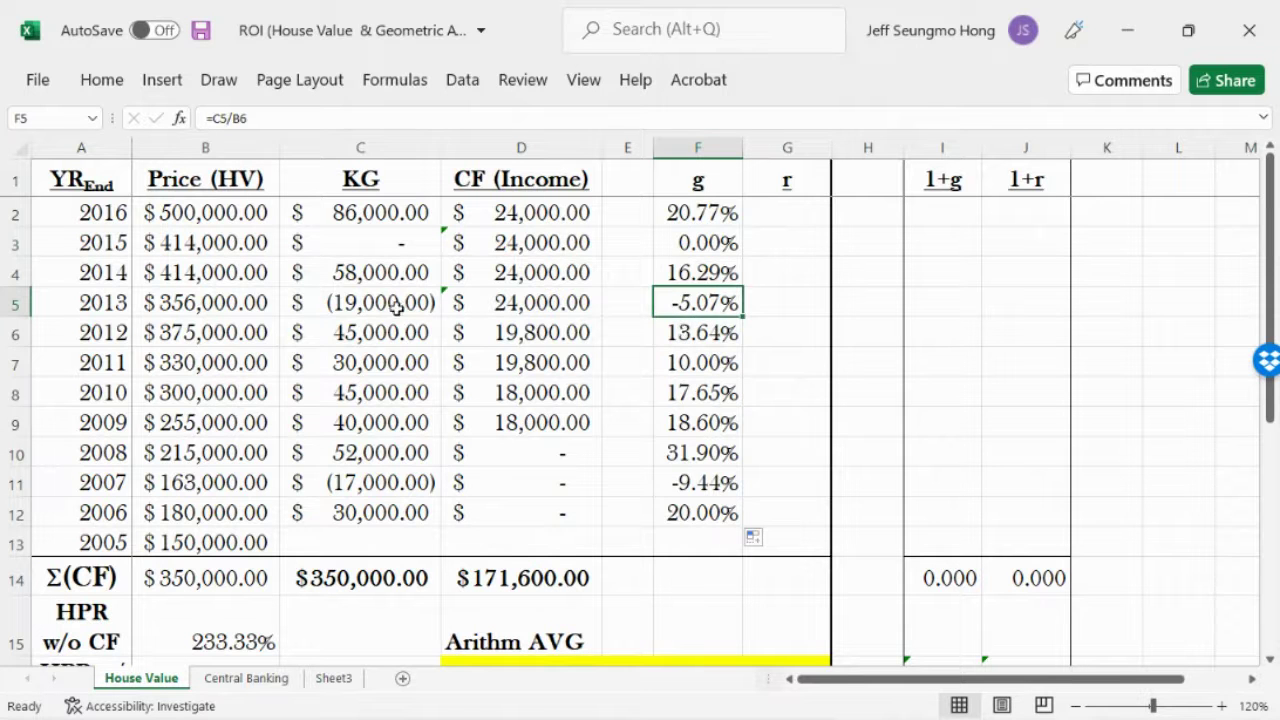
left_click(396, 309)
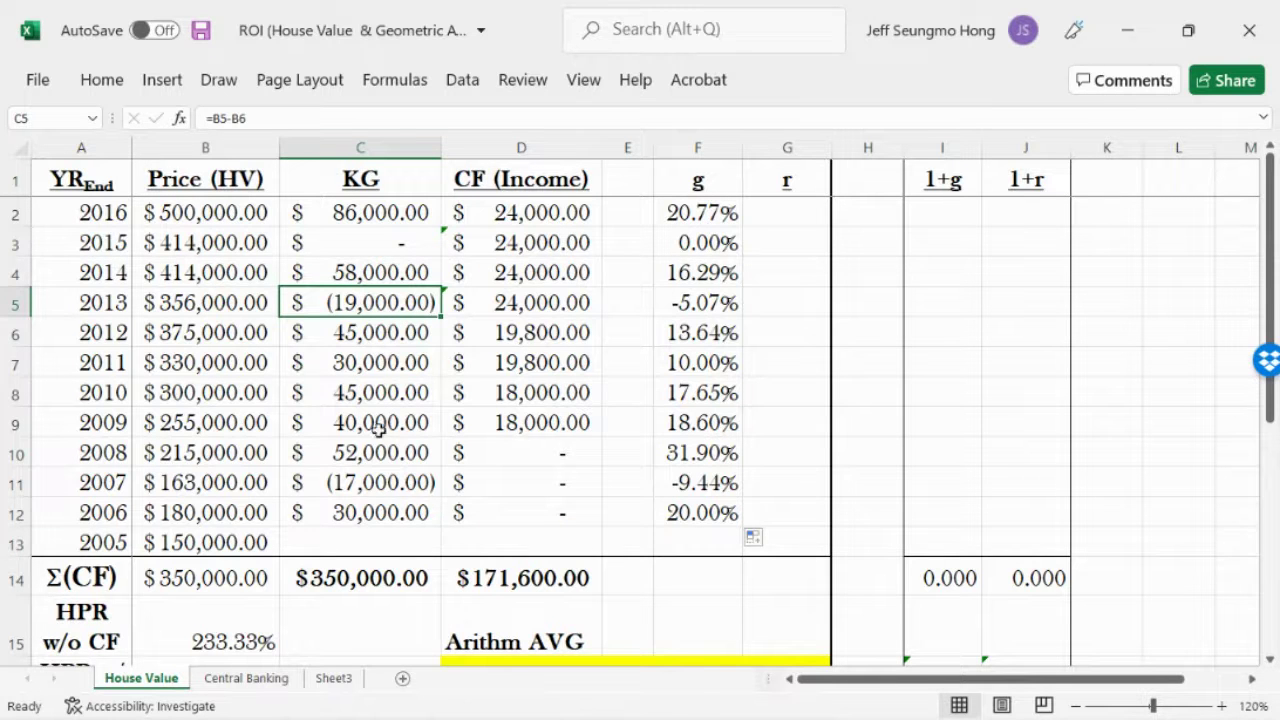
left_click(380, 483)
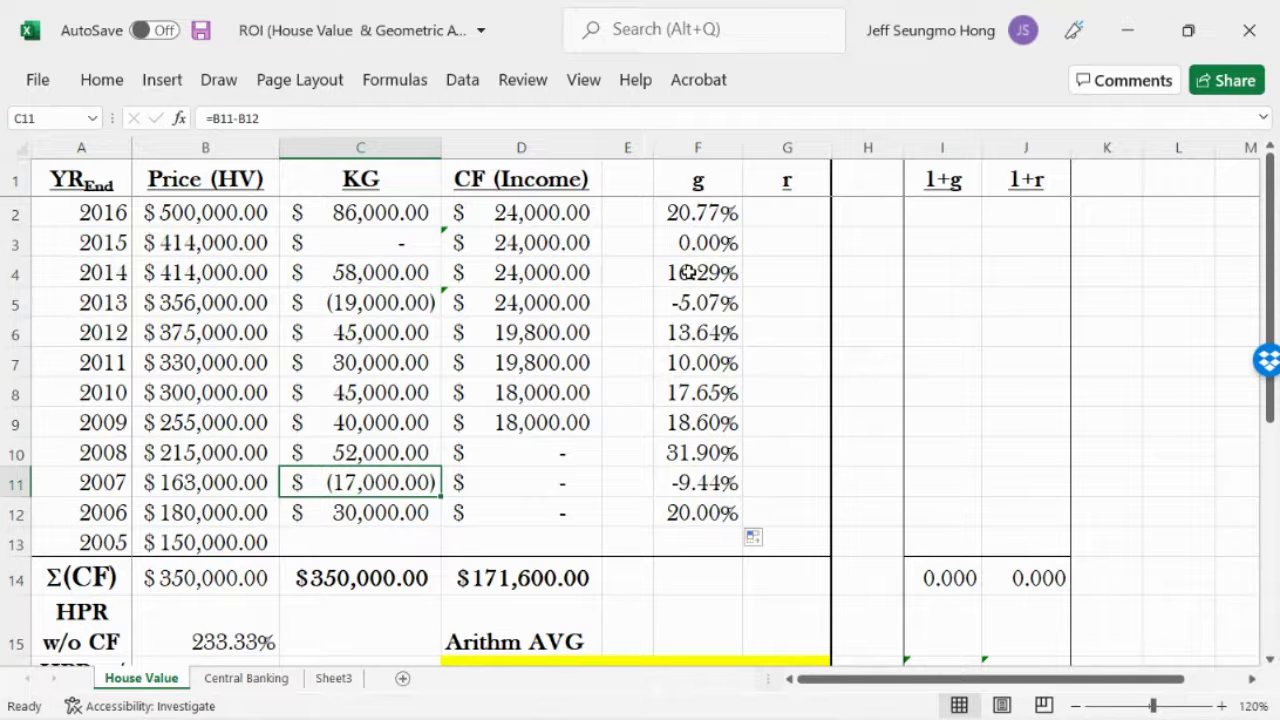
left_click(705, 307)
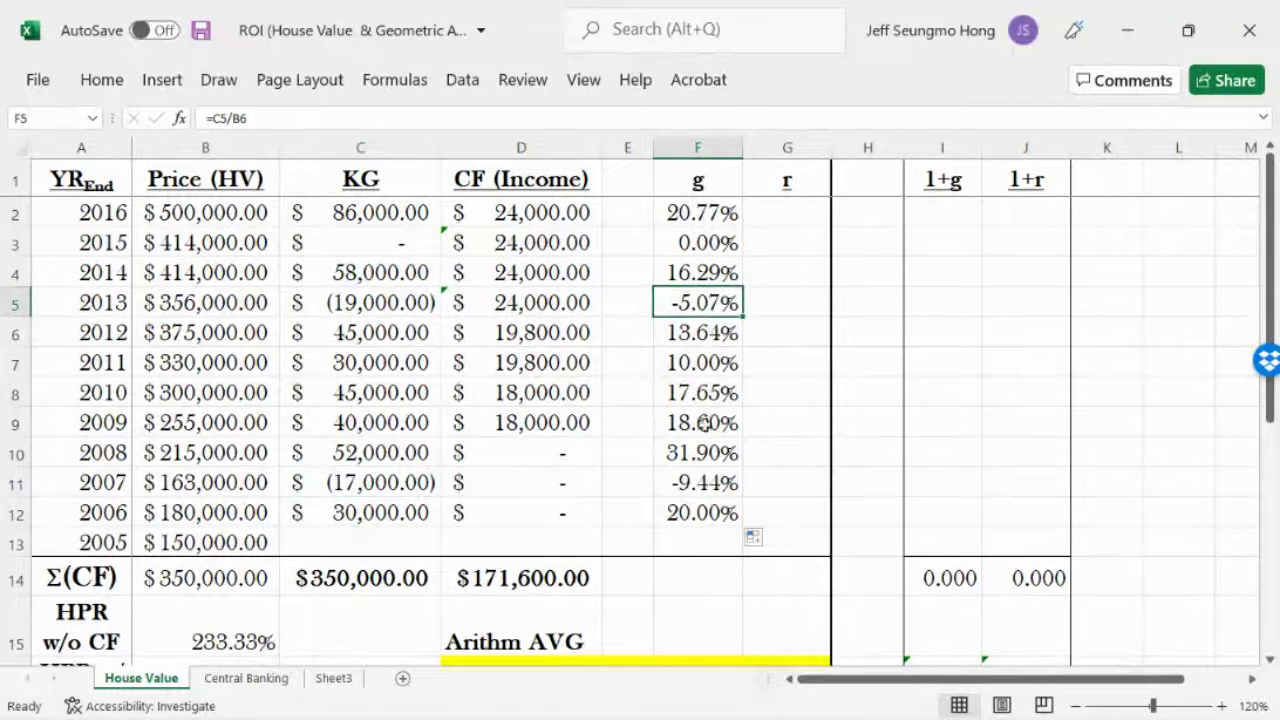
left_click(692, 484)
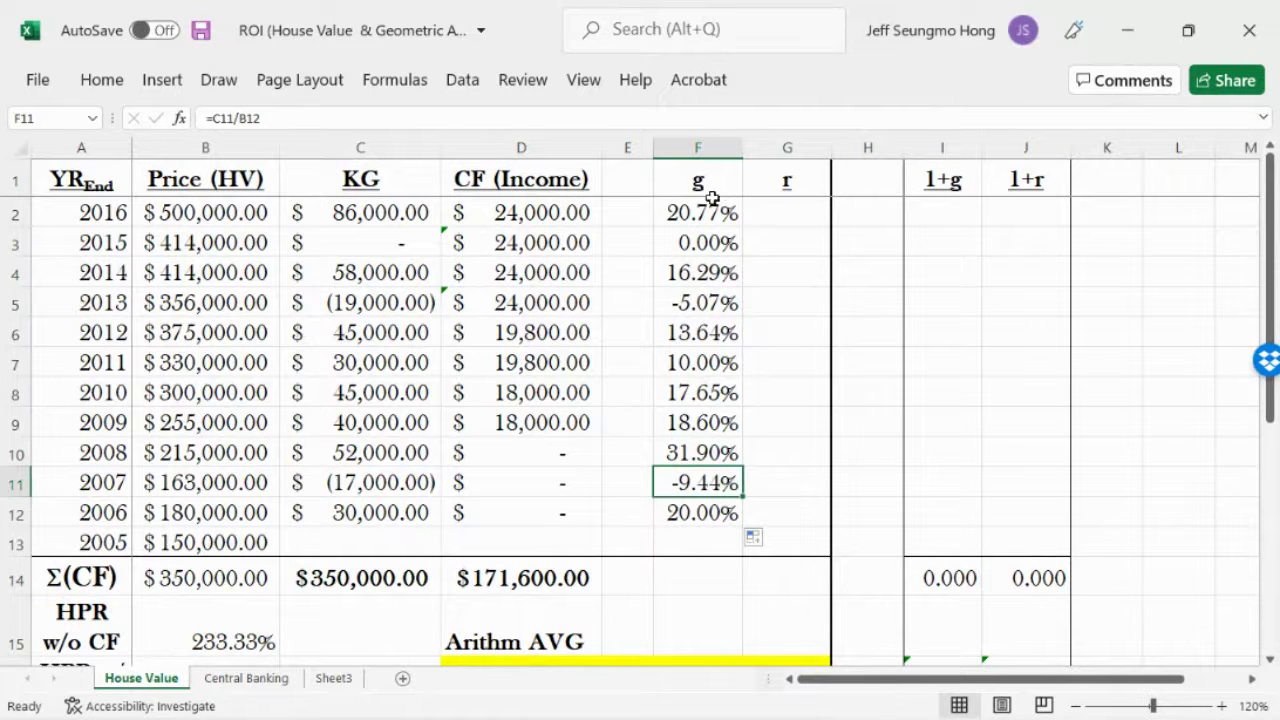
Review the r and g columns, the Arithm AVG cell F15 and the 2009 growth rate formula in F9
left_click(785, 184)
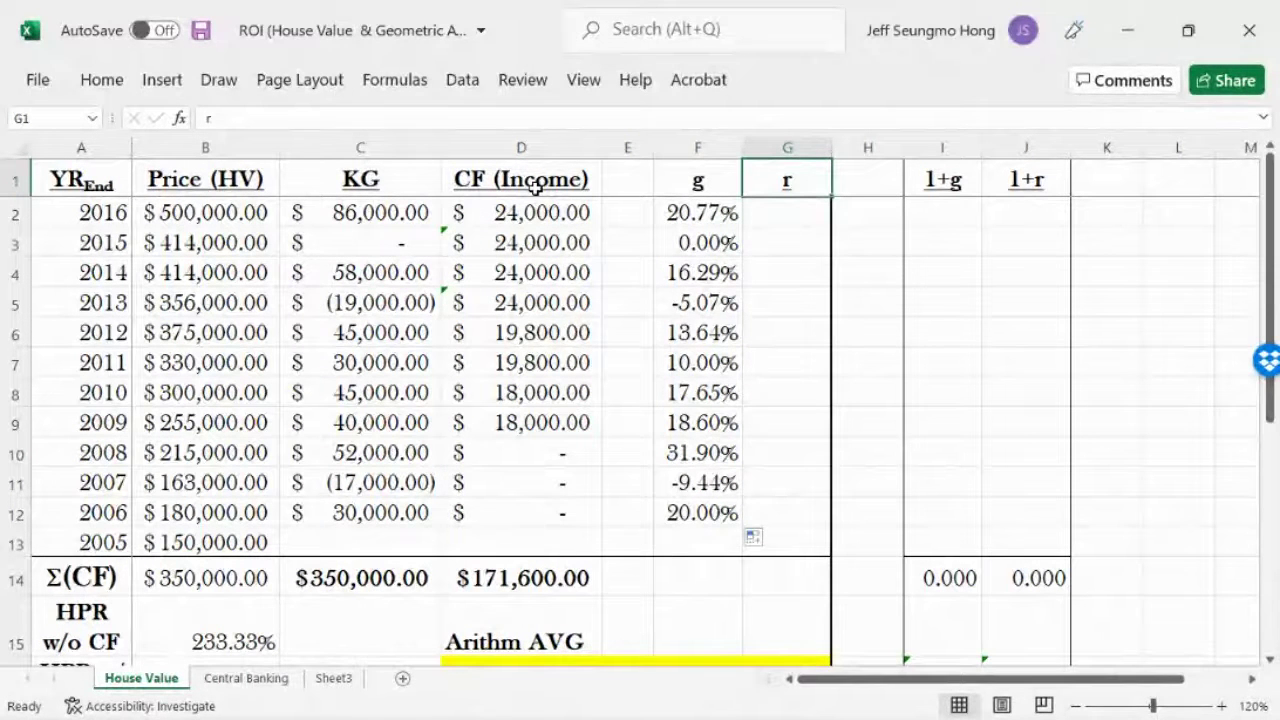
left_click(777, 147)
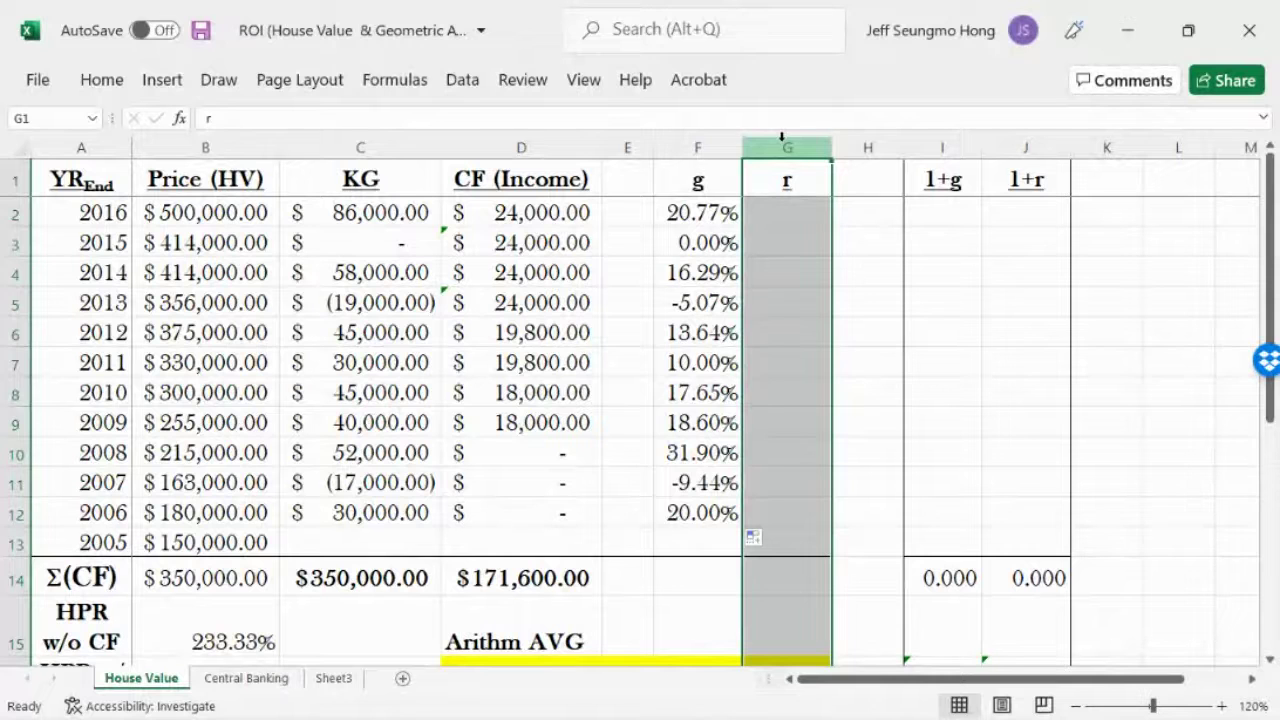
left_click(706, 146)
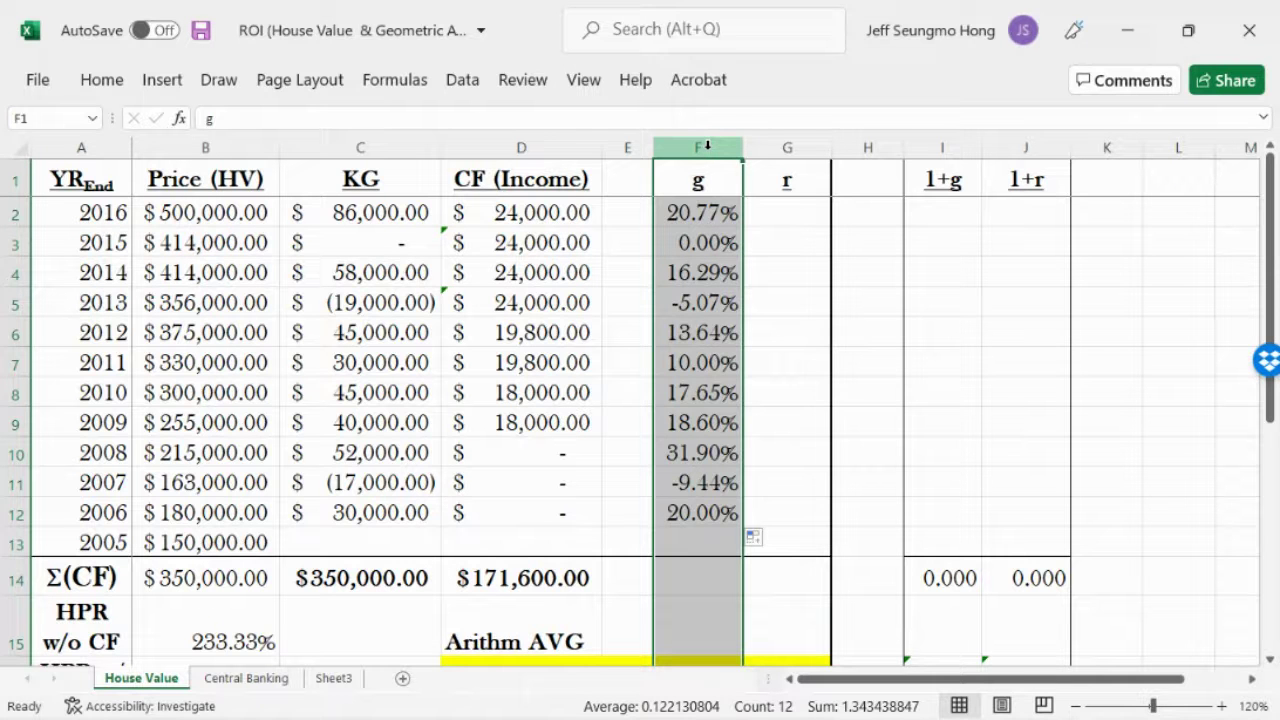
left_click(688, 620)
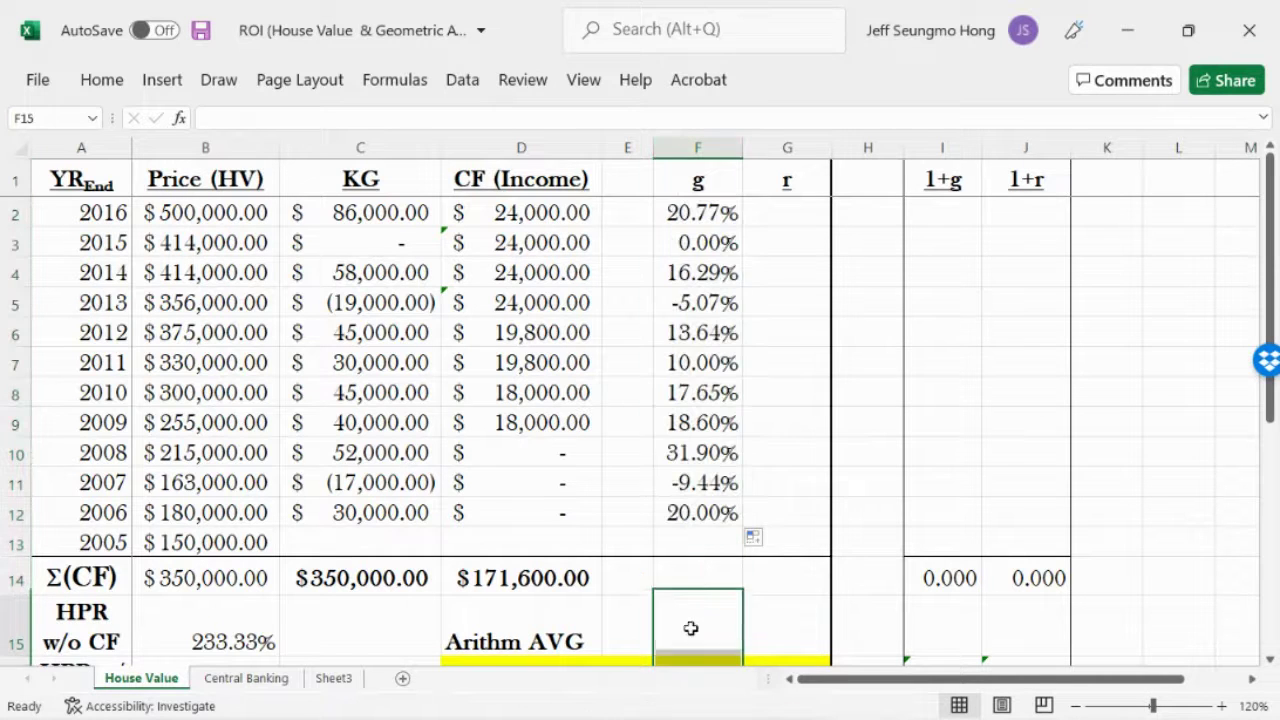
left_click(705, 420)
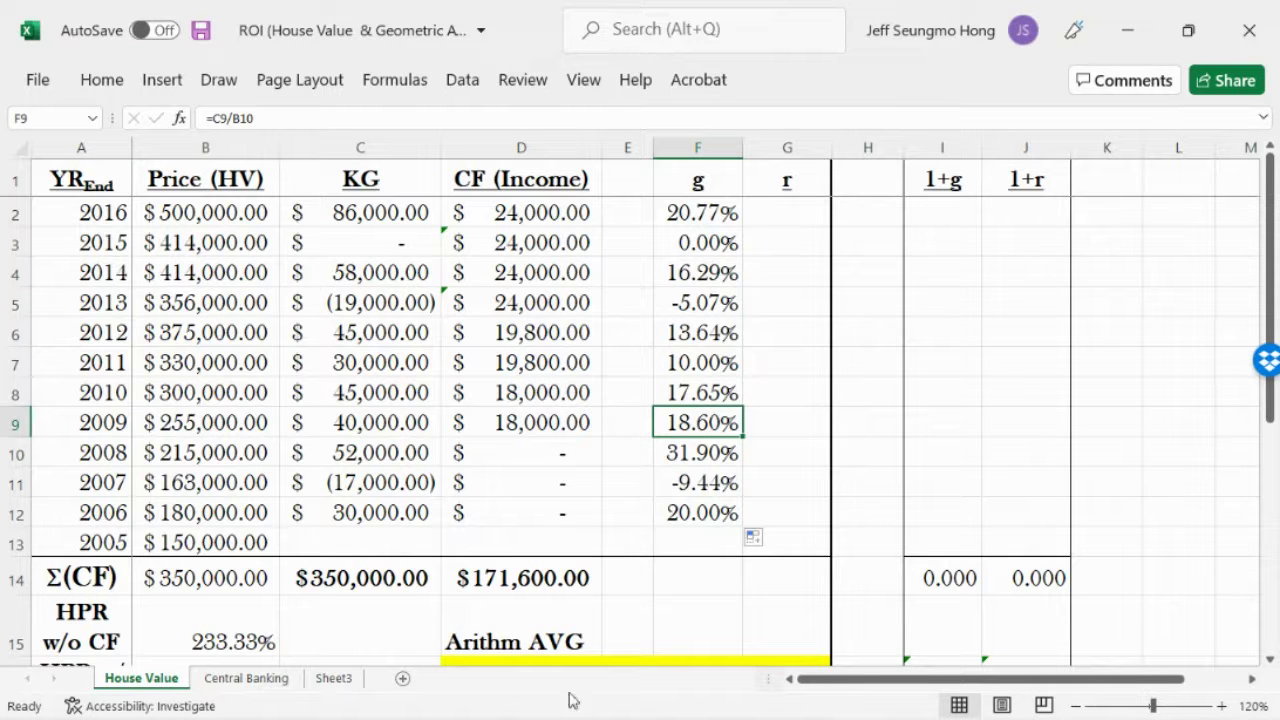
Compute the arithmetic average of g in F15 as =SUM(F2:F12)/COUNT(F2:F12)
left_click(690, 638)
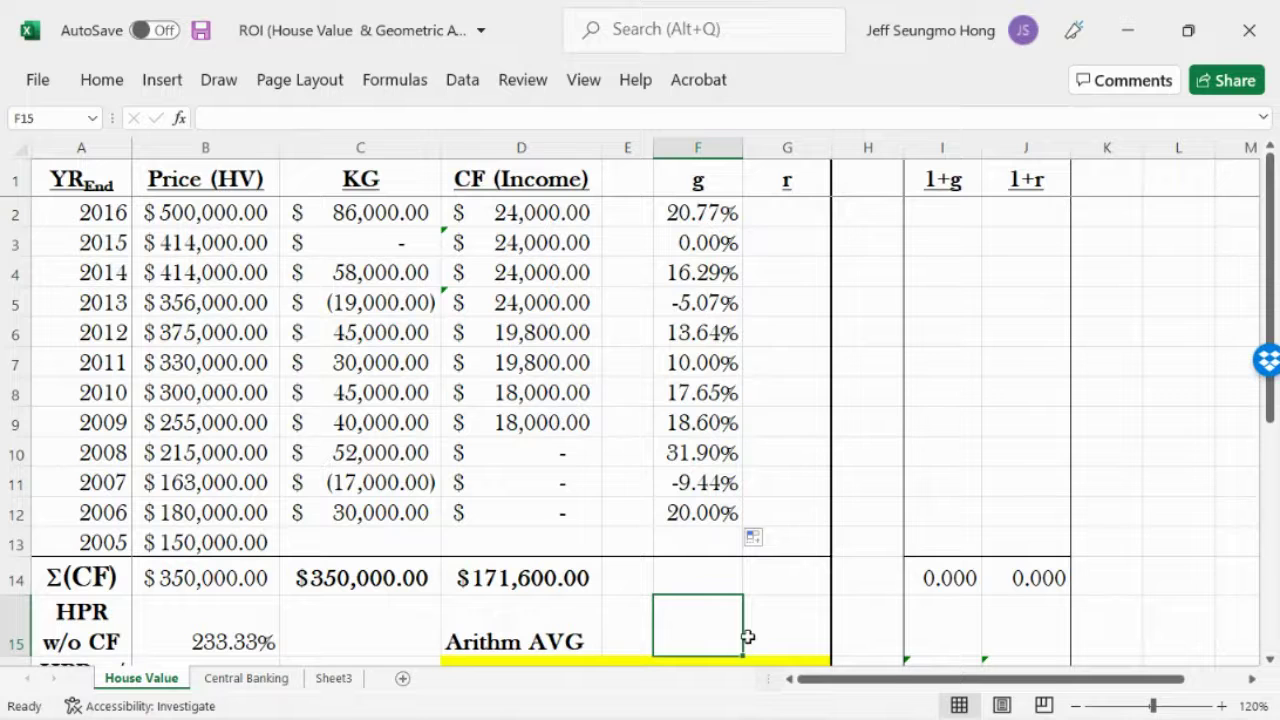
type("=sum")
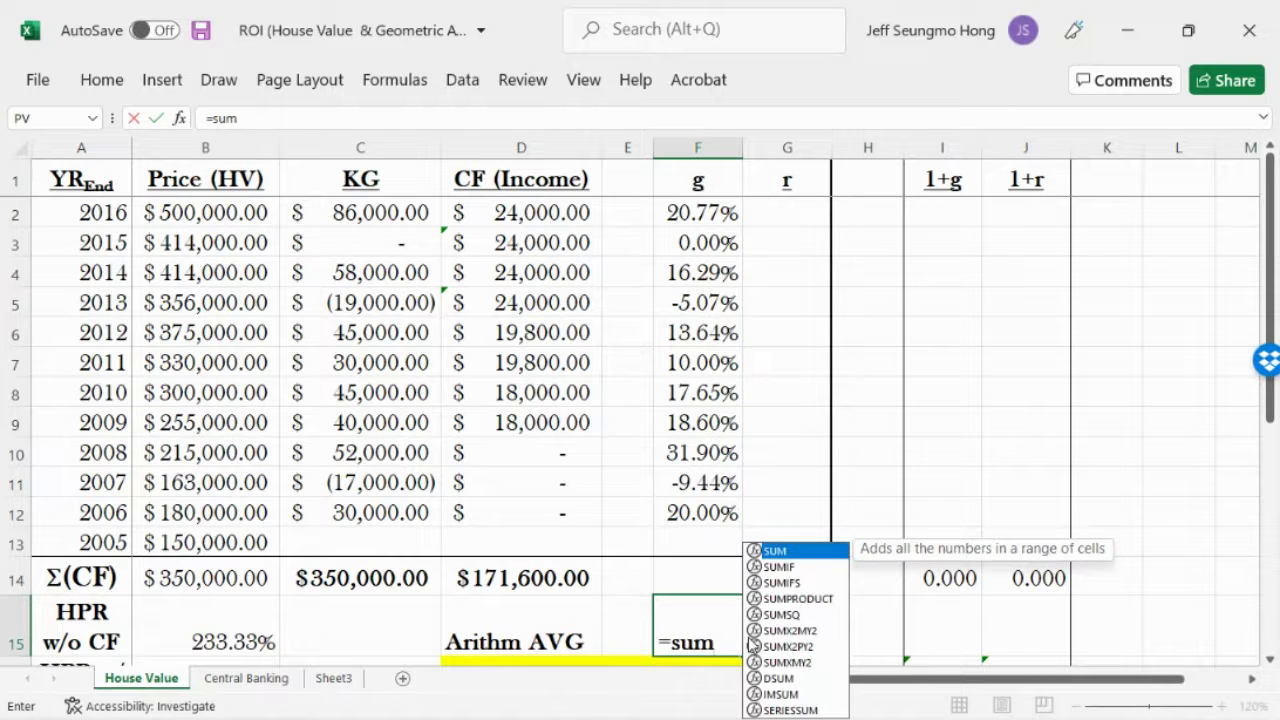
type("(")
left_click_drag(686, 205, 703, 503)
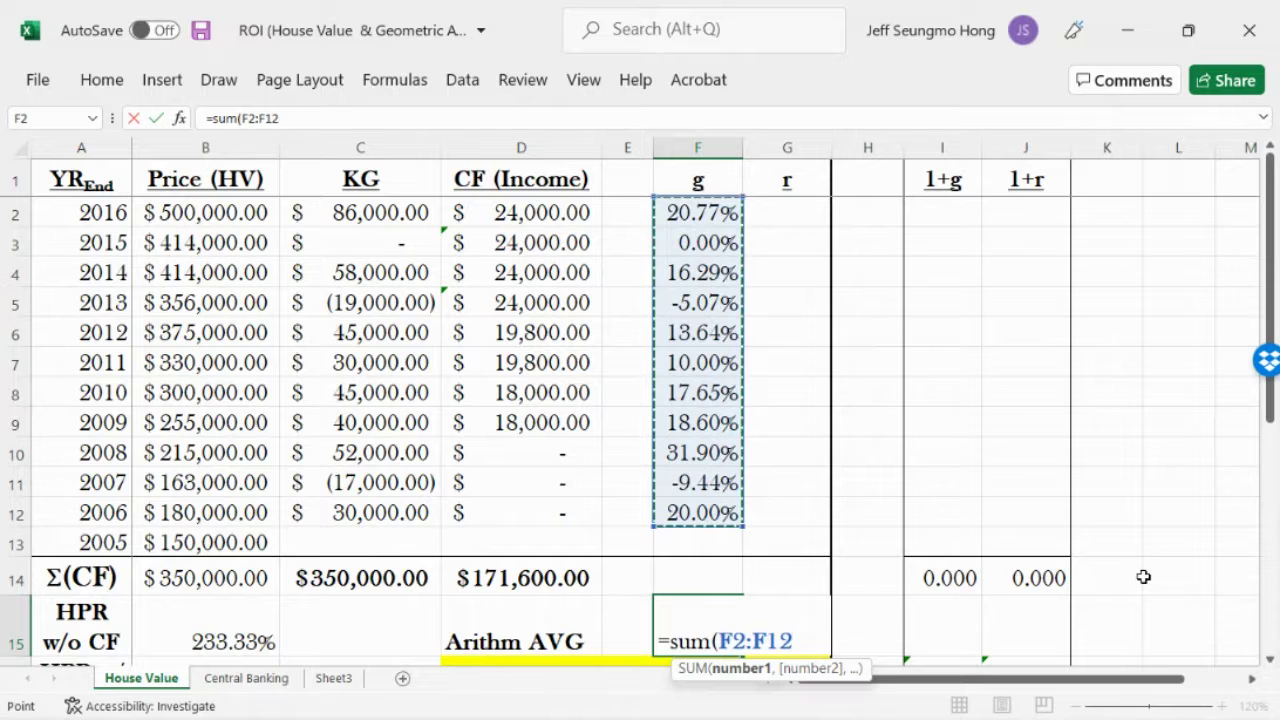
type(")/")
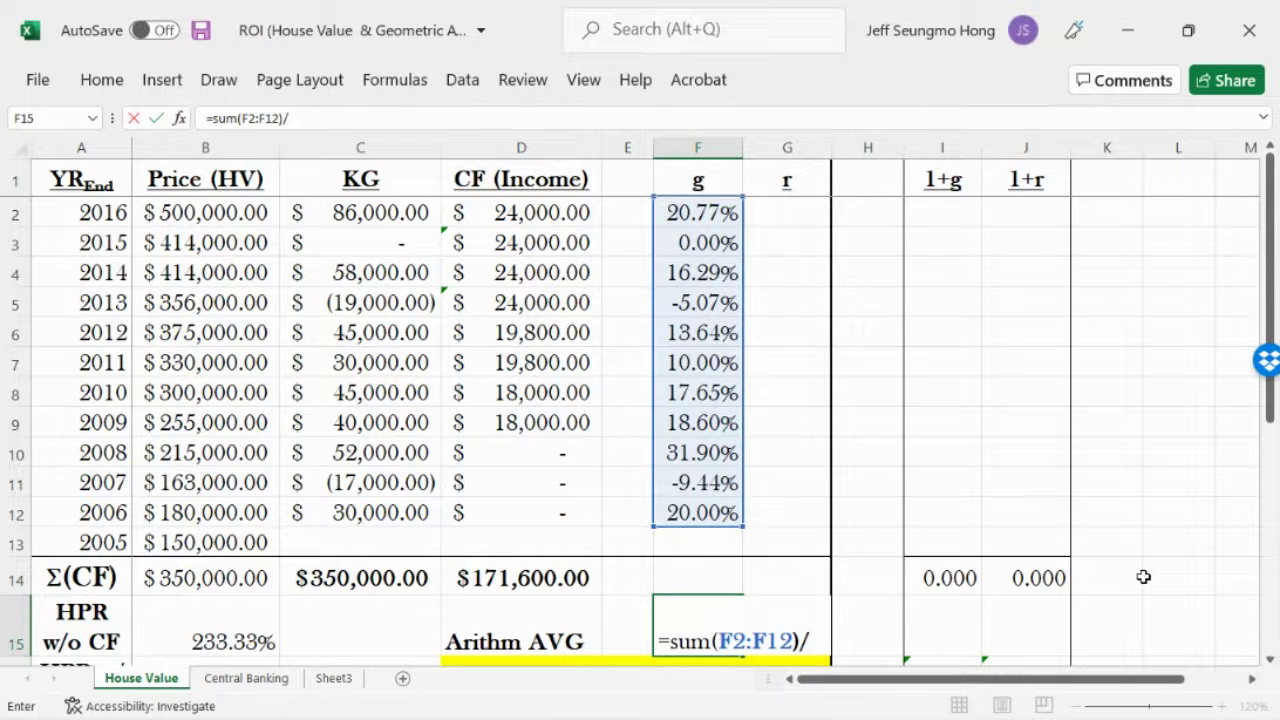
type("count")
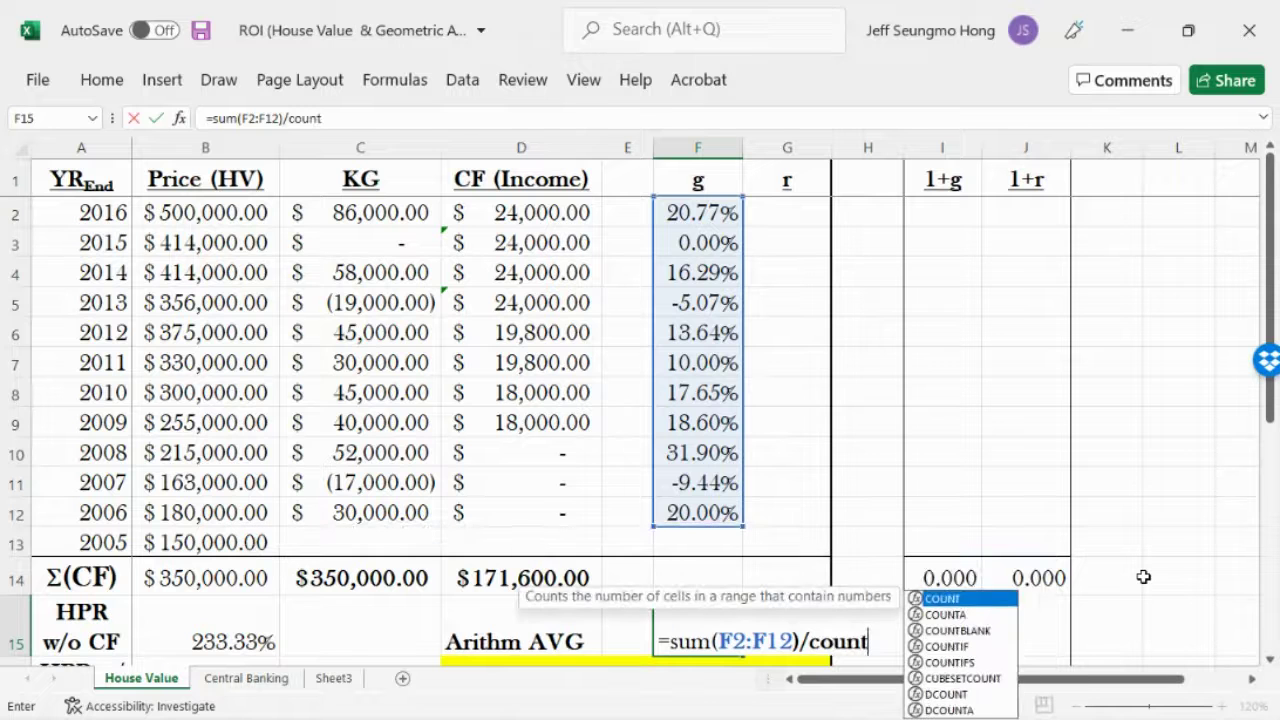
type("(")
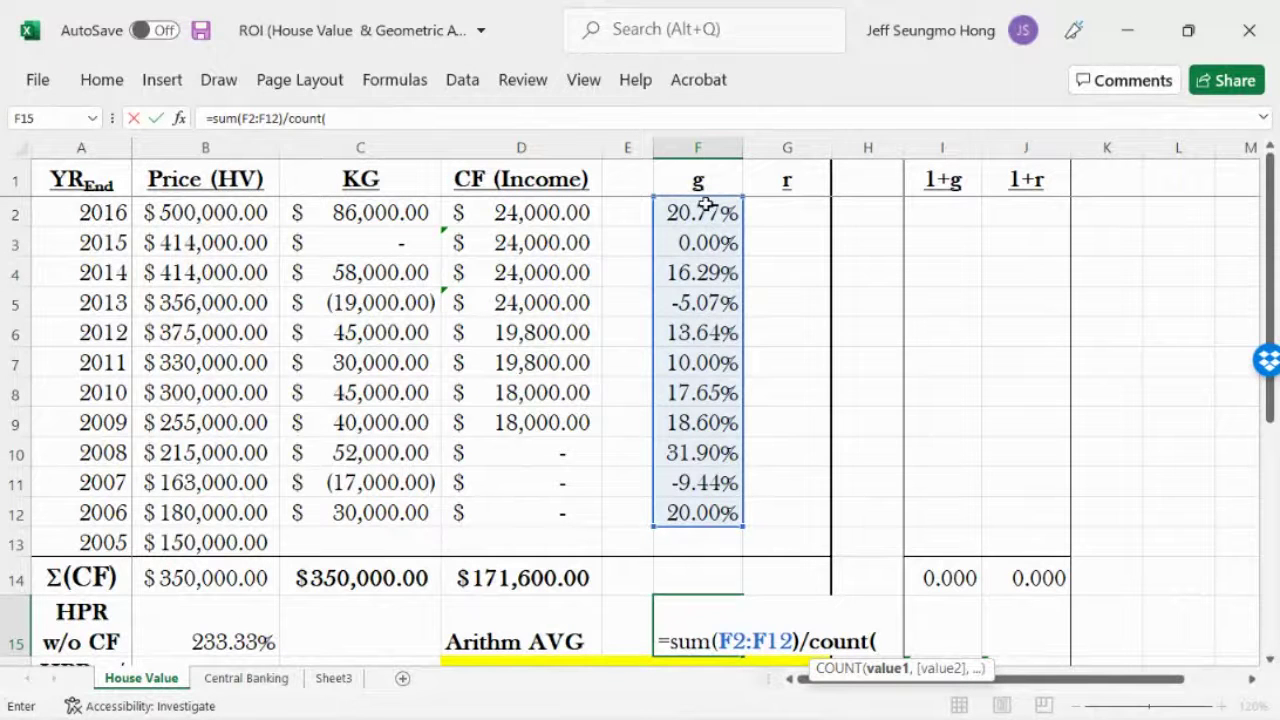
left_click_drag(705, 205, 716, 512)
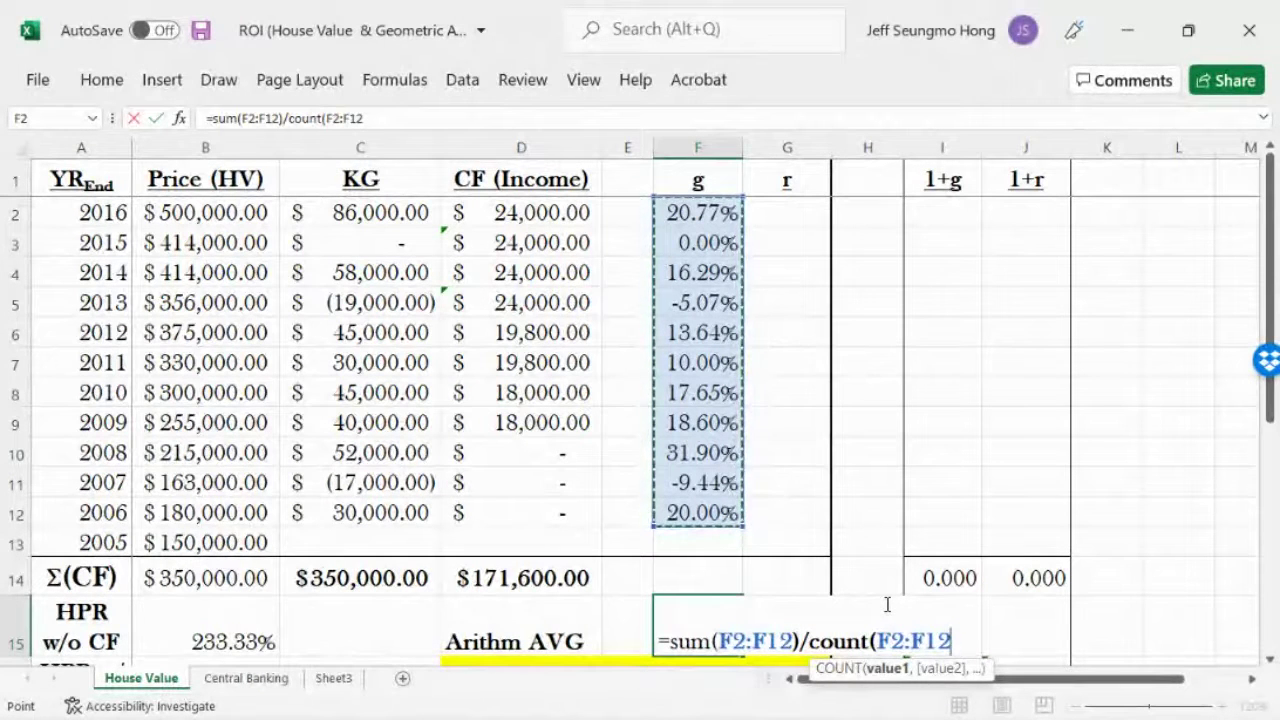
type(")")
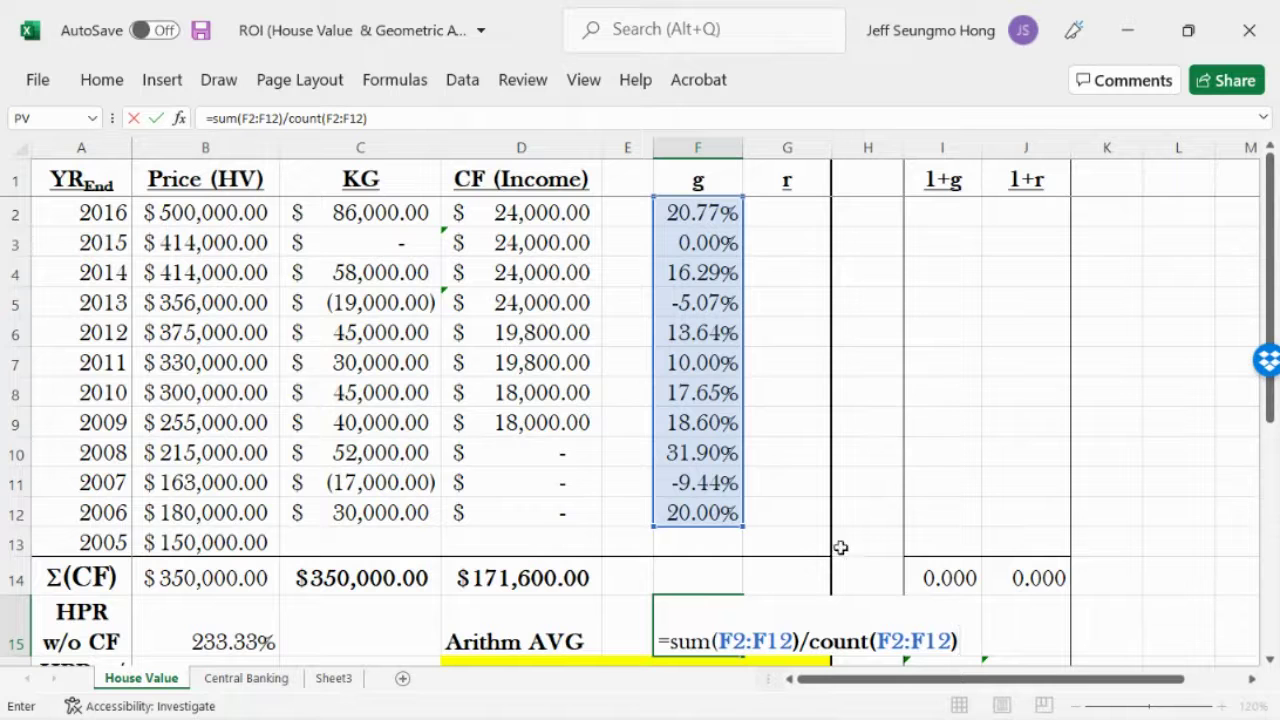
left_click(156, 118)
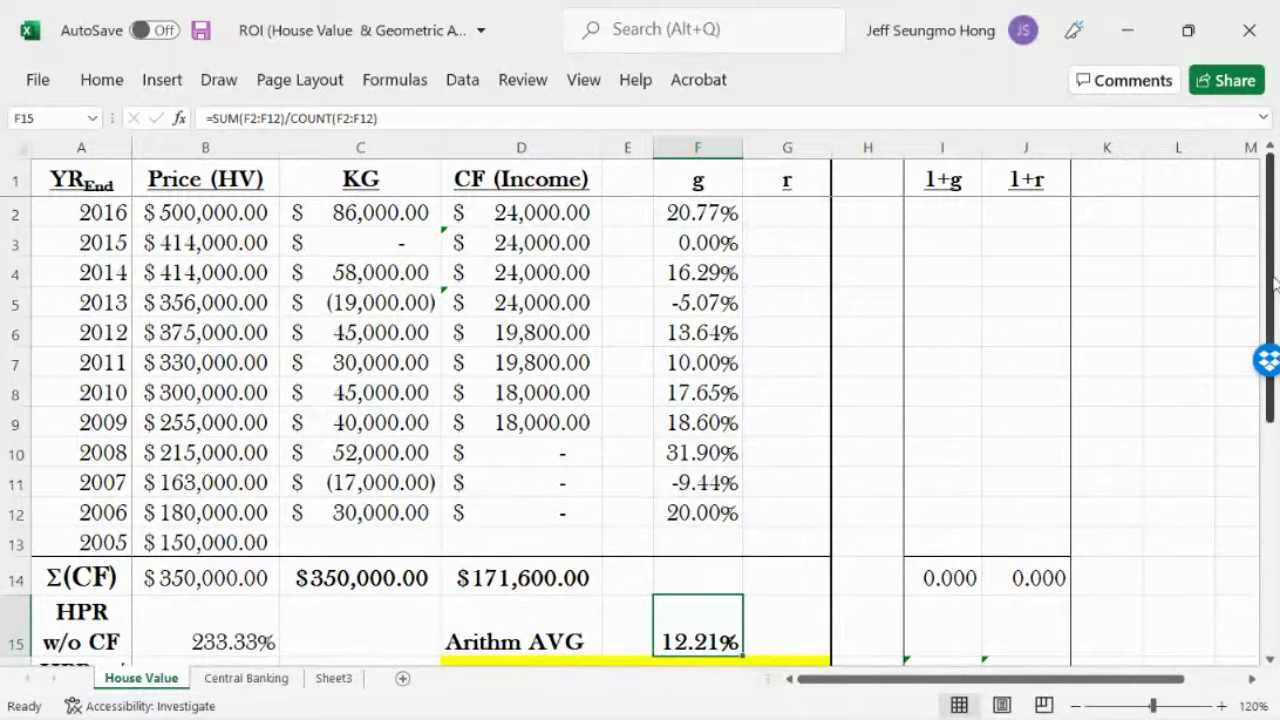
Try a simple annual average of the HPR w/o CF in C15 as =B15/(A2-A13), and clear the cell again
left_click_drag(1275, 285, 1275, 393)
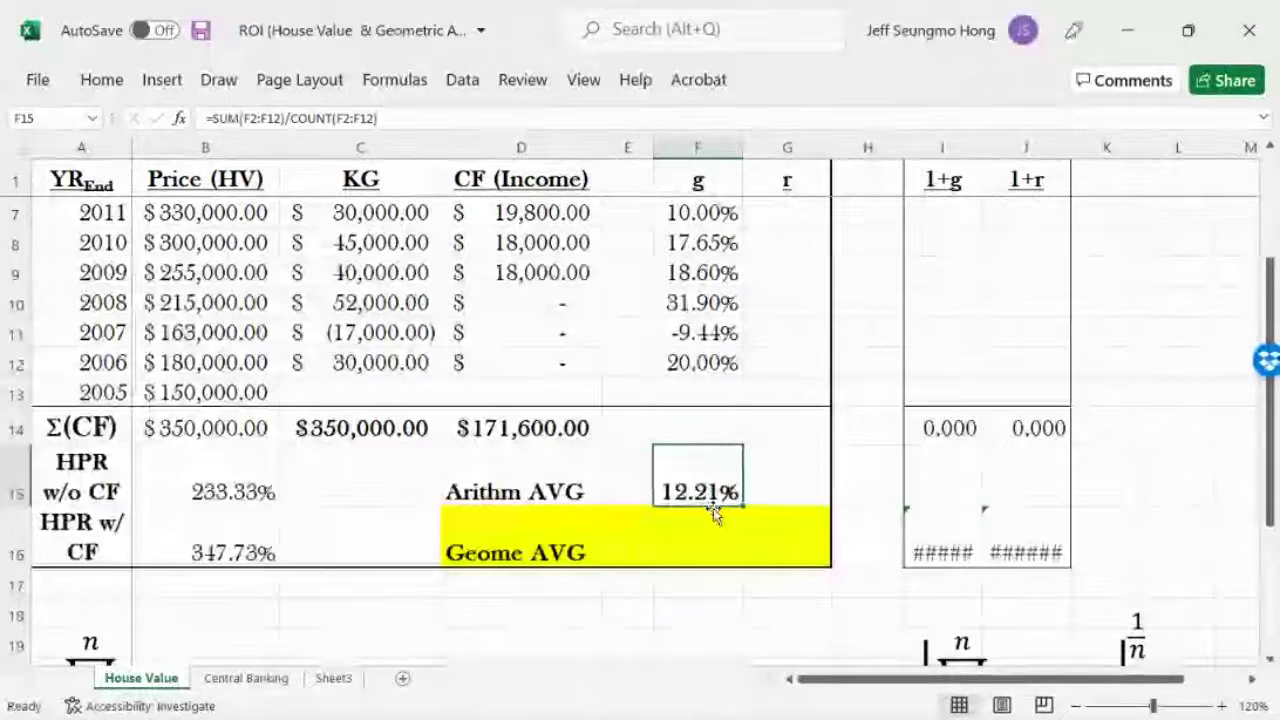
left_click(349, 500)
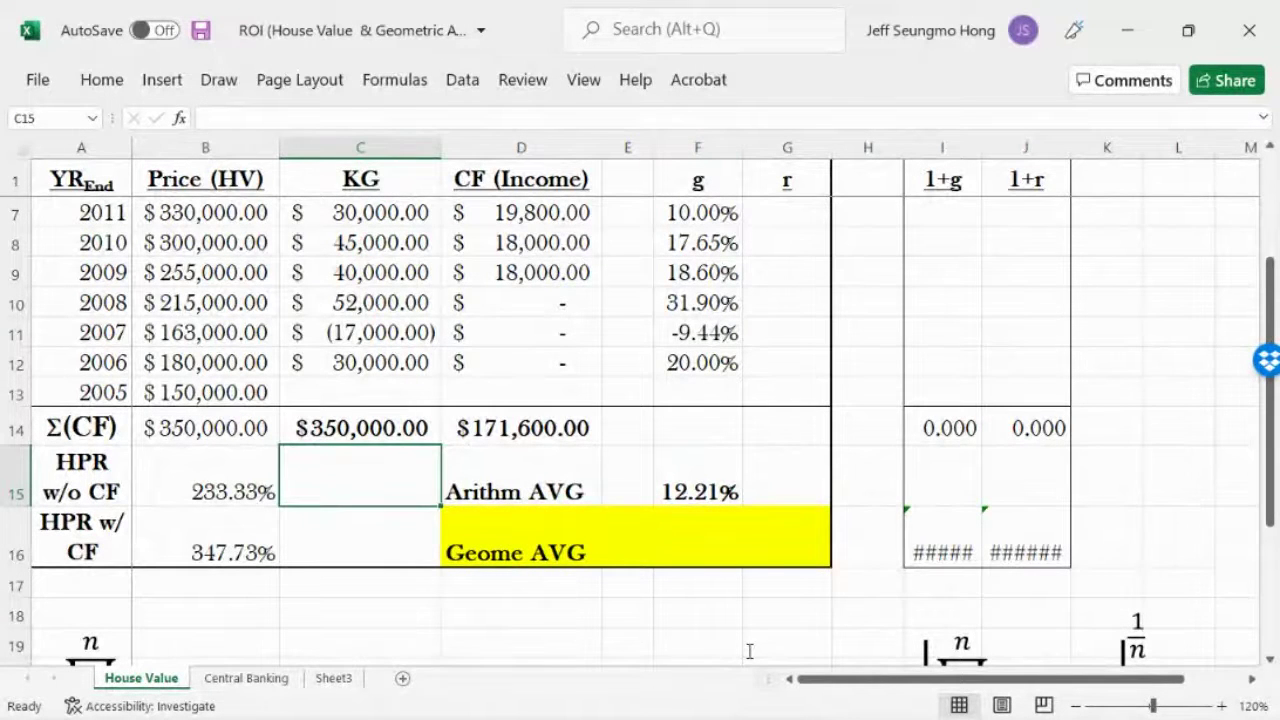
type("=")
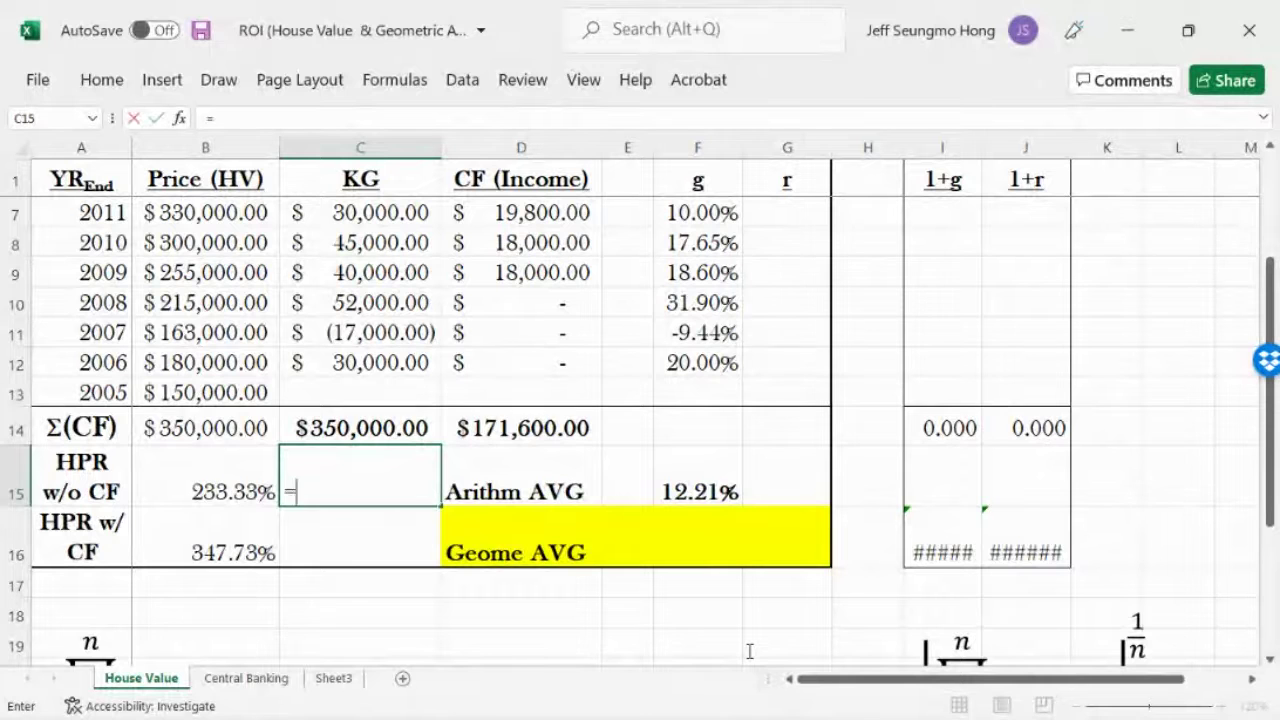
left_click(205, 490)
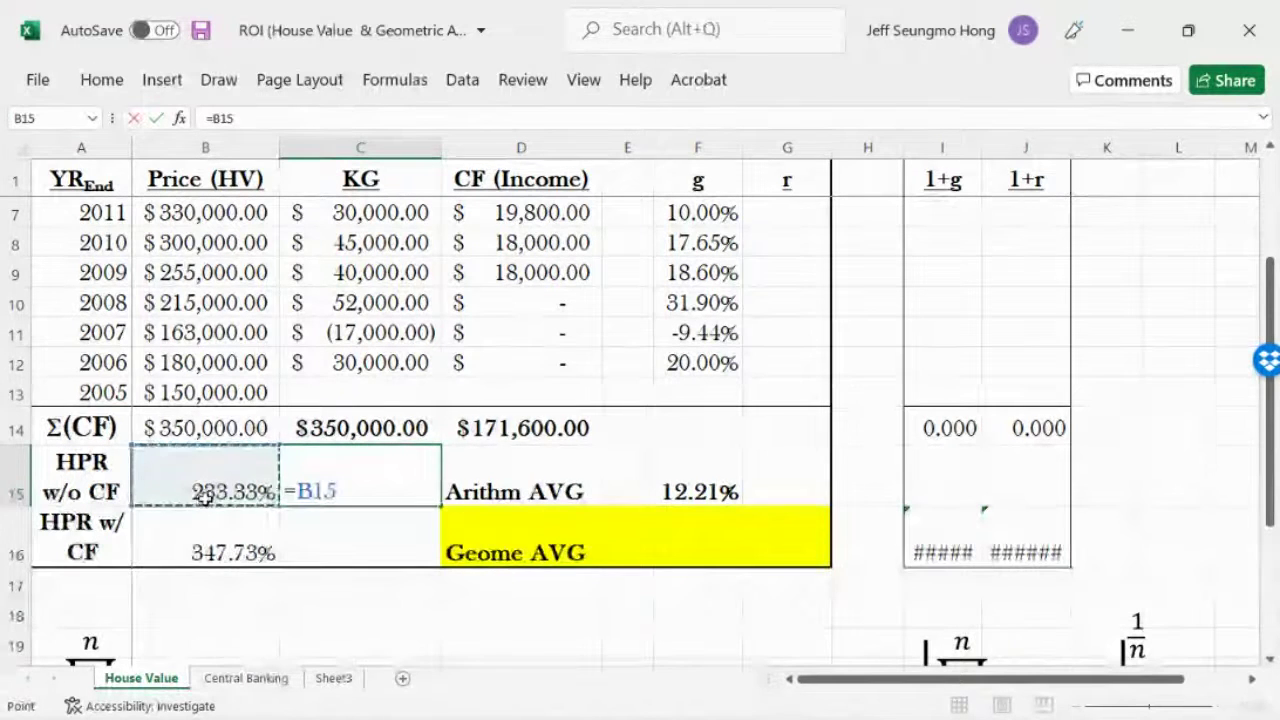
type("/")
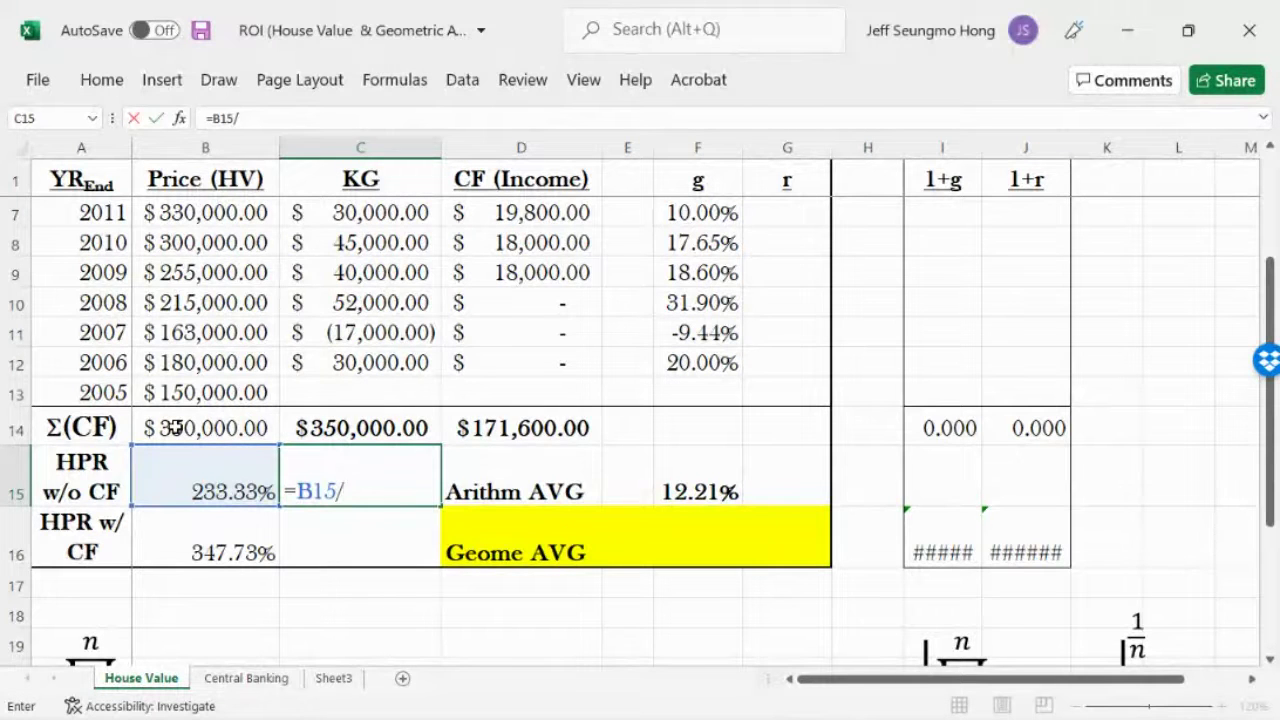
type("(")
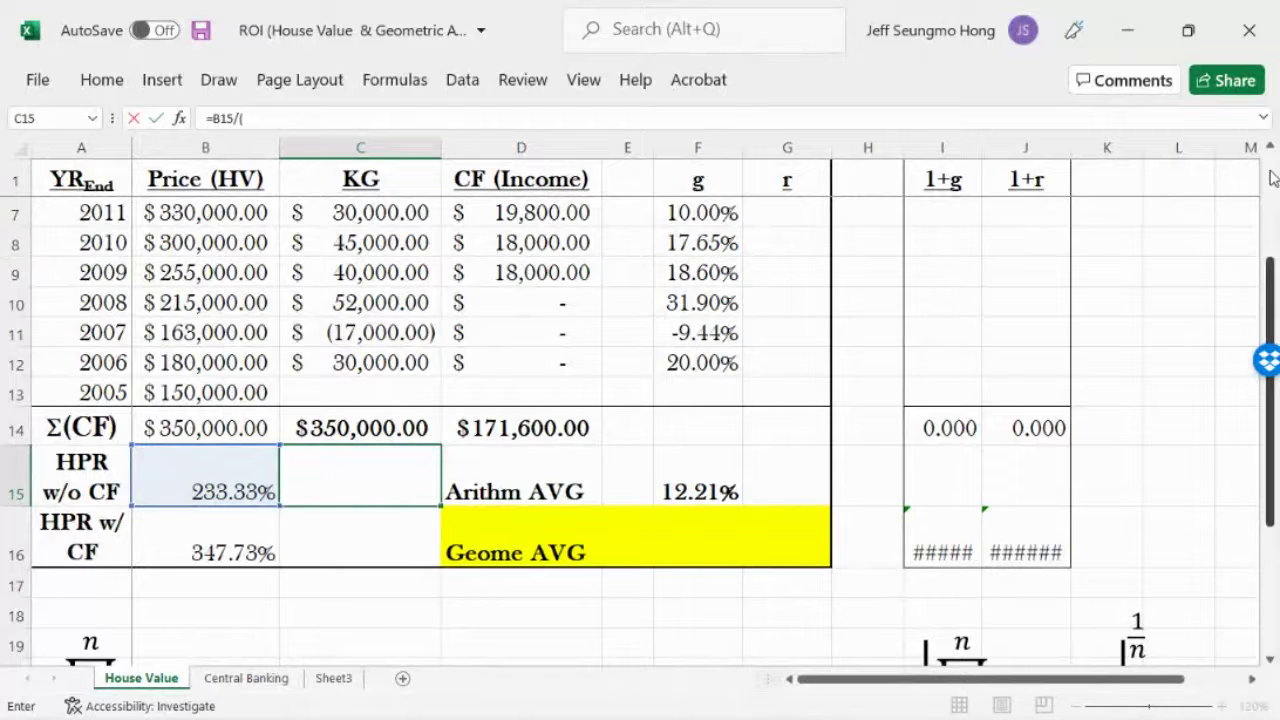
scroll(163, 297, "up", 2)
left_click(70, 242)
left_click(70, 212)
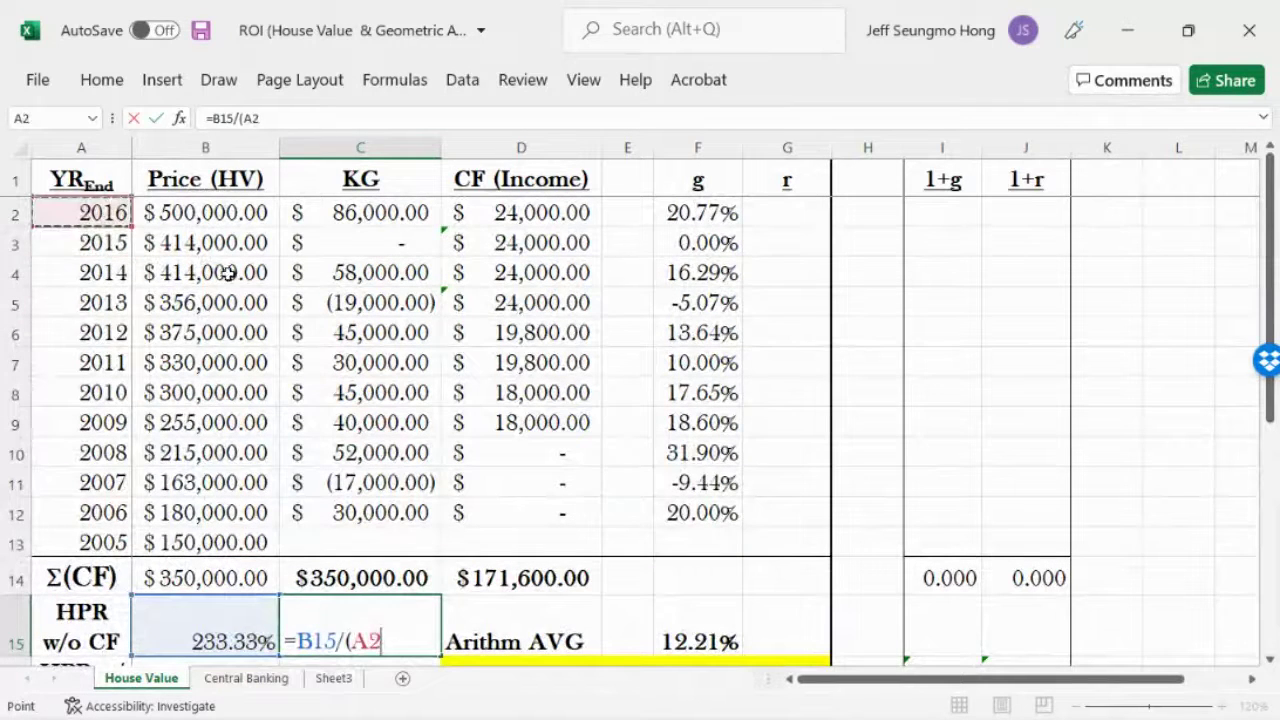
type("-")
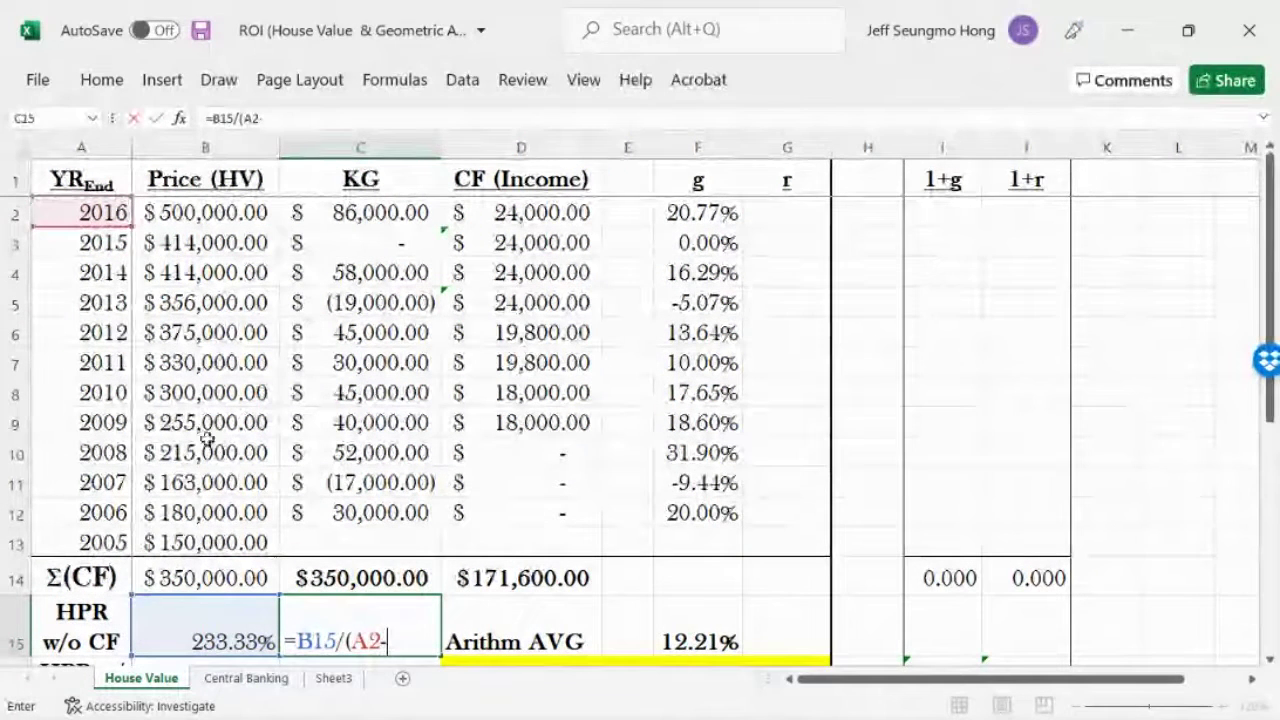
left_click(109, 541)
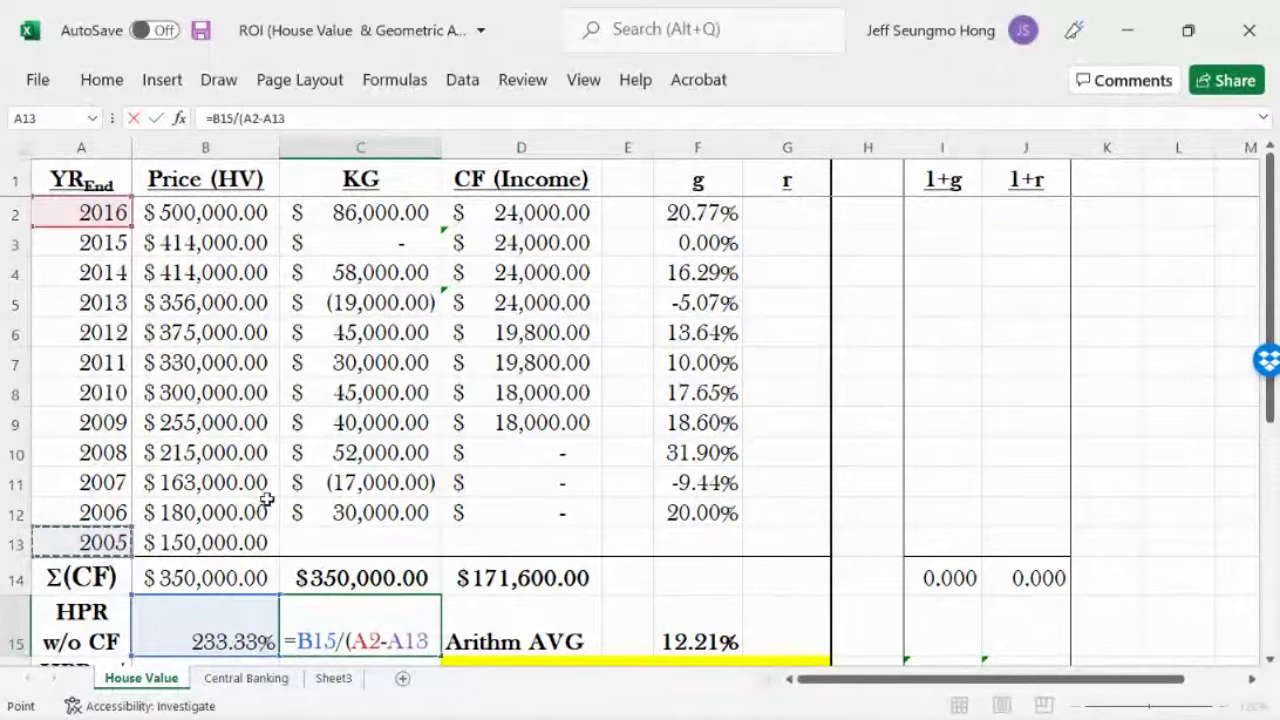
type(")")
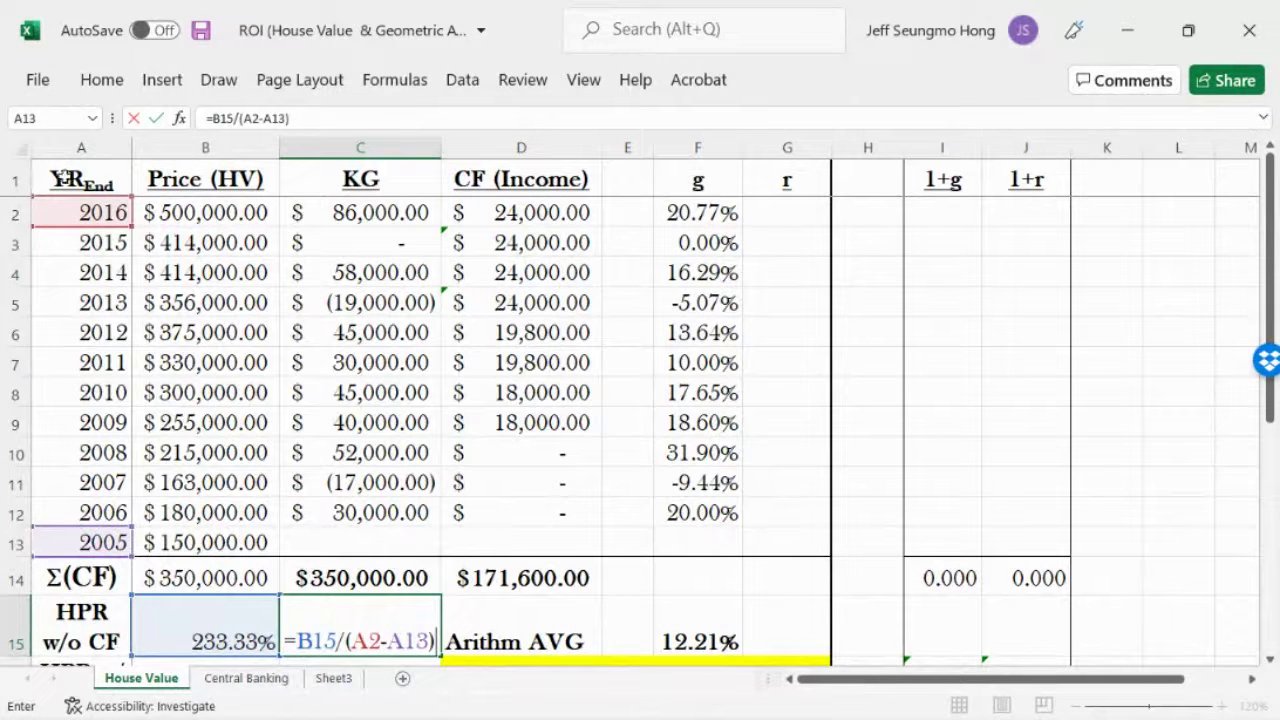
left_click(157, 118)
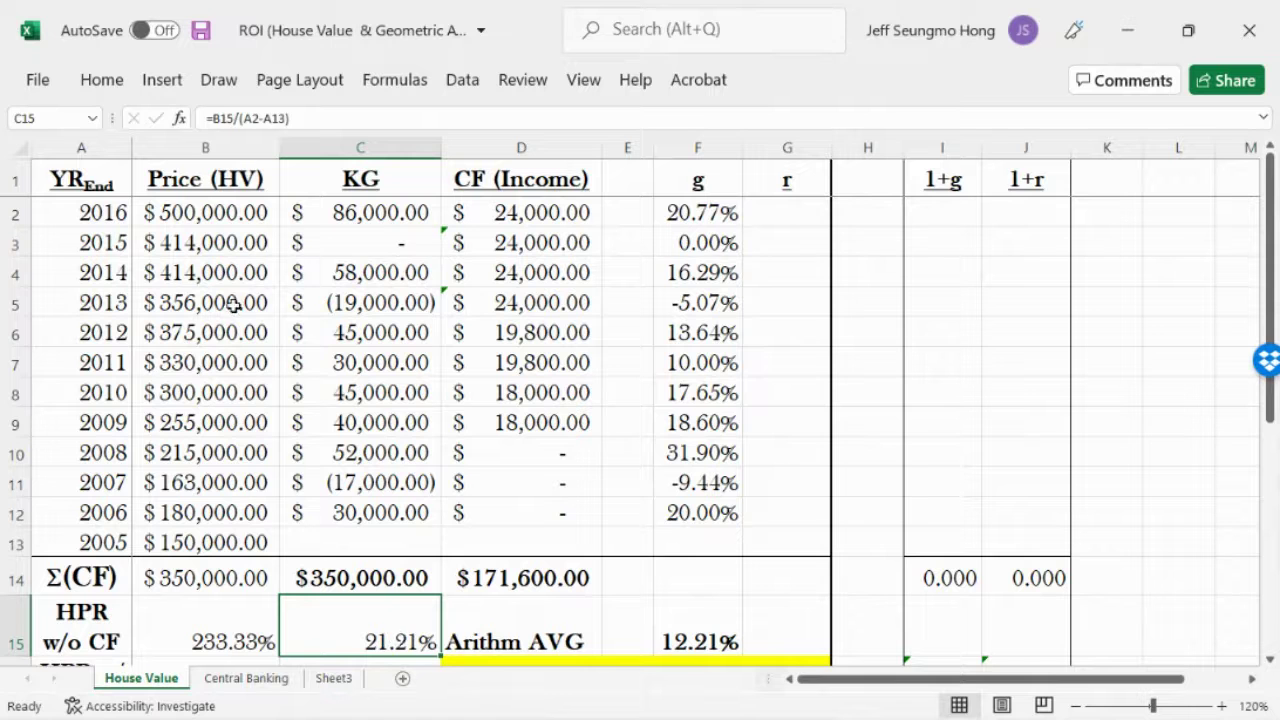
key("Delete")
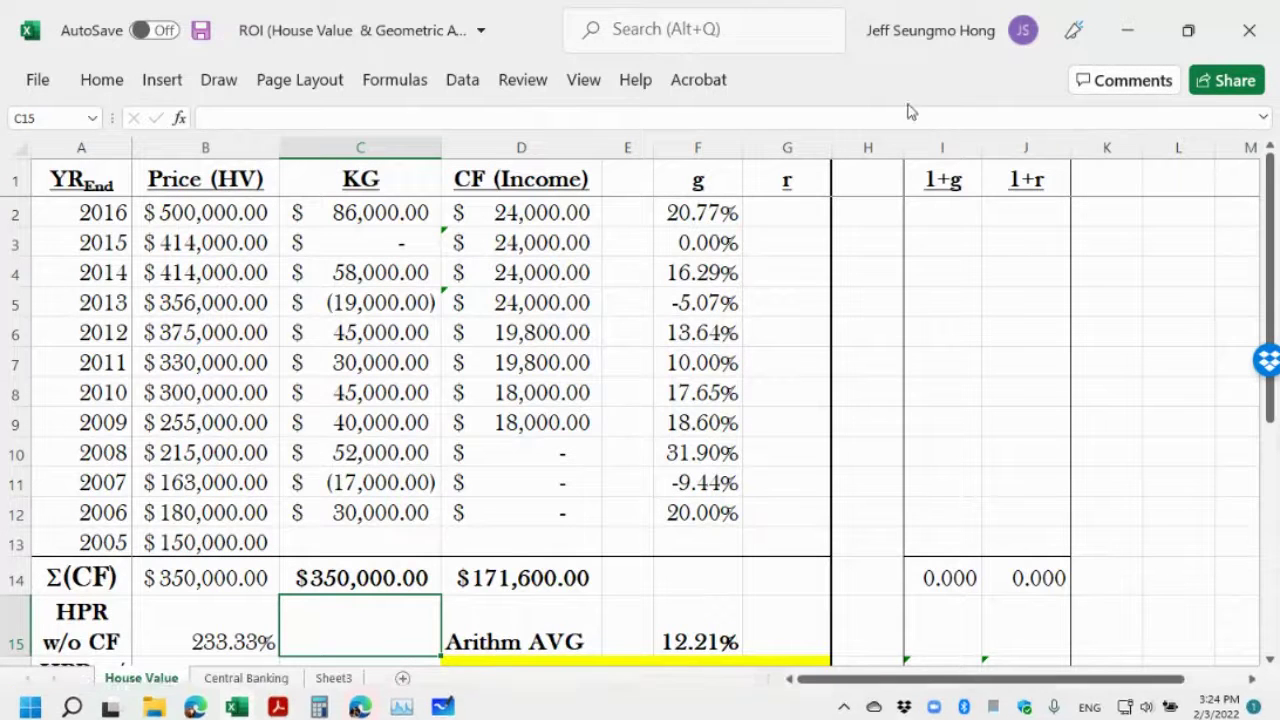
Review the arithmetic average formula in F15 and the Geome AVG label with its g cell F16
left_click(709, 640)
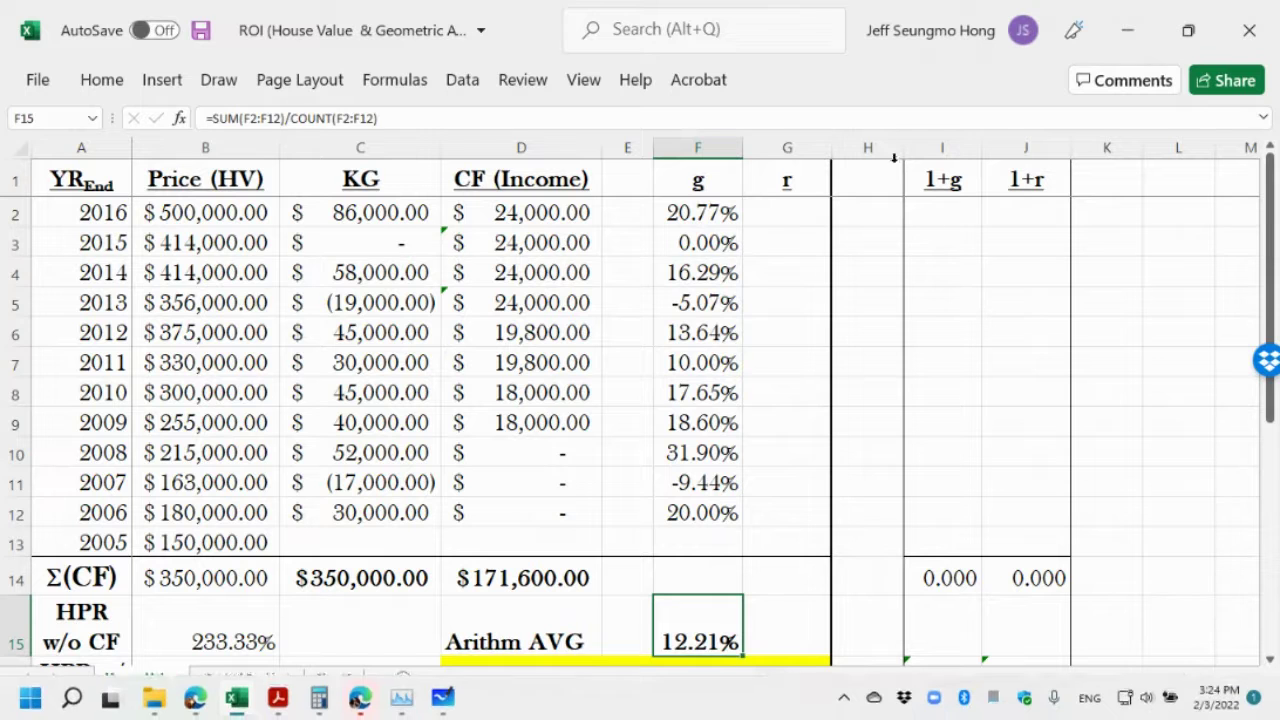
left_click_drag(1268, 256, 1268, 300)
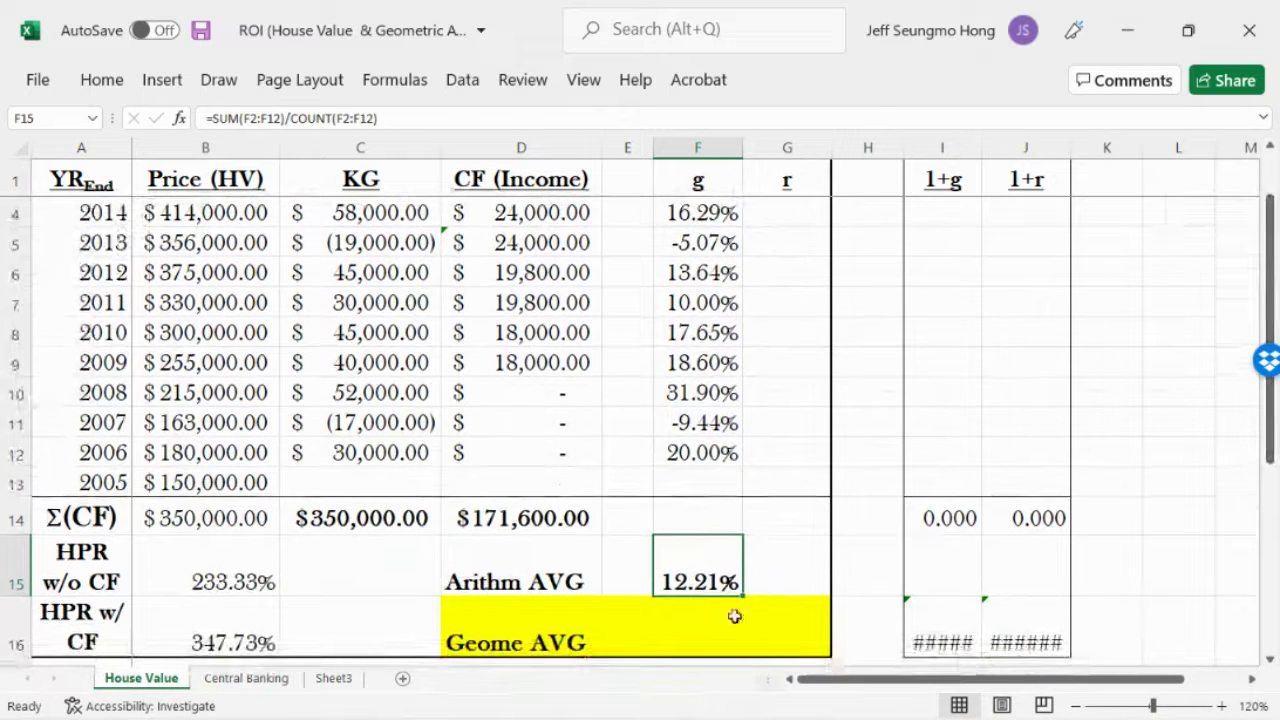
left_click(549, 636)
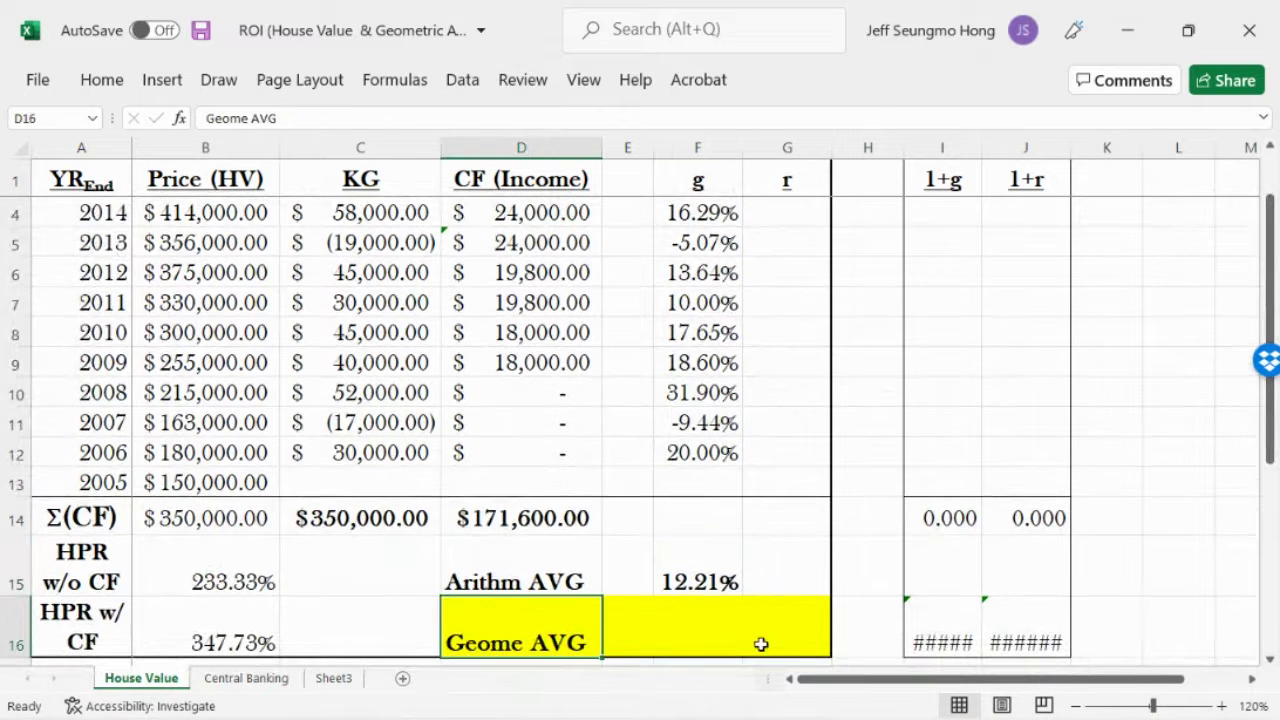
left_click(710, 647)
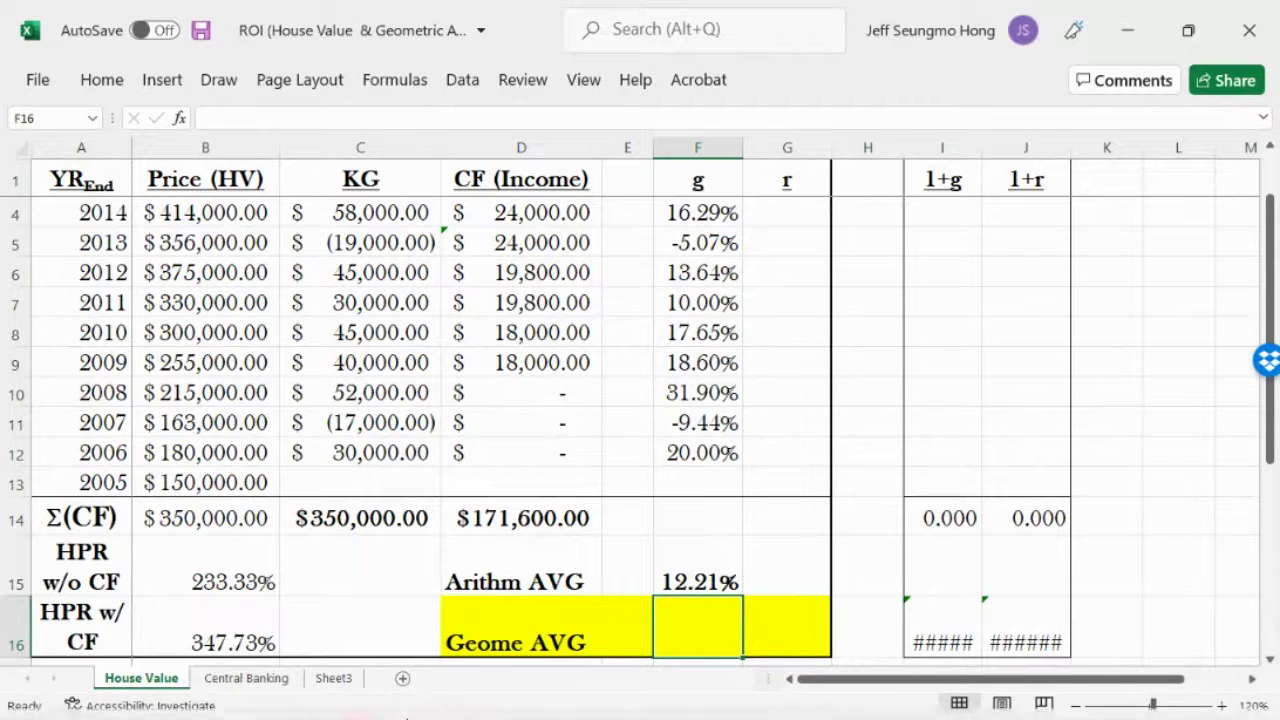
Switch to ROI.pdf in Adobe Acrobat and read the "Geometric Avg – how to solve" slide on page 6 through its Excel geomean formula
mouse_move(745, 716)
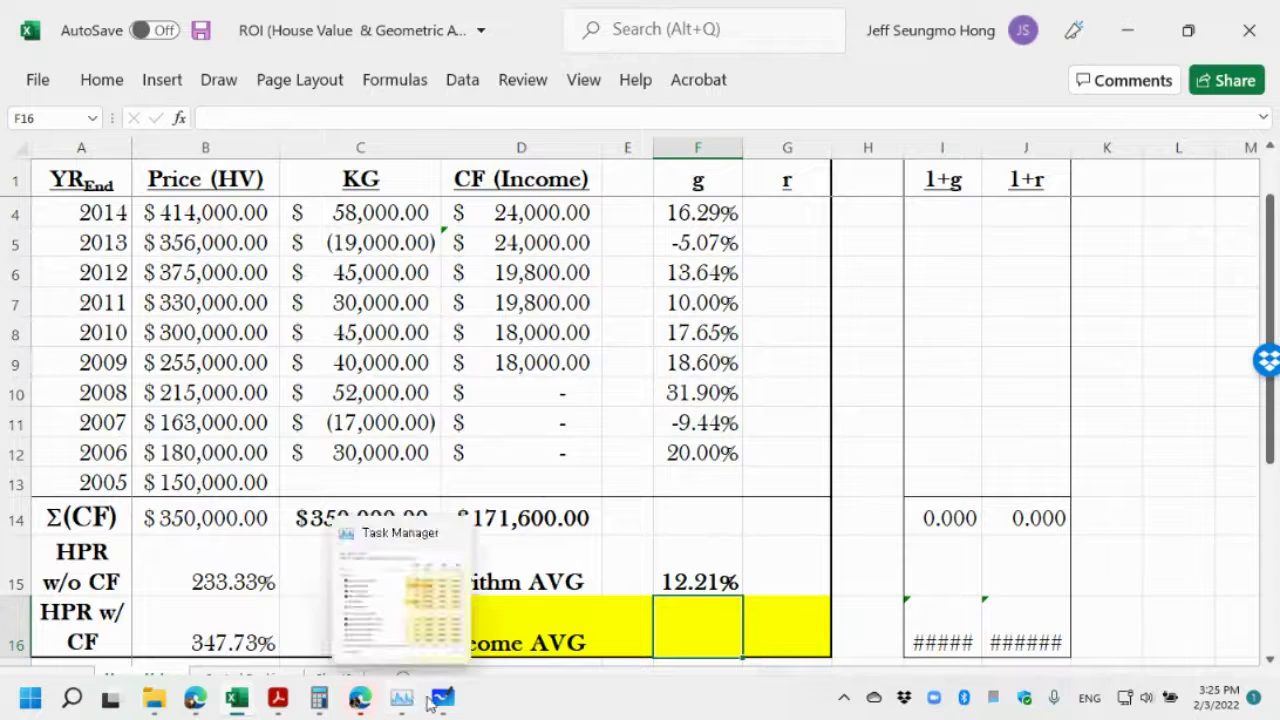
left_click(405, 700)
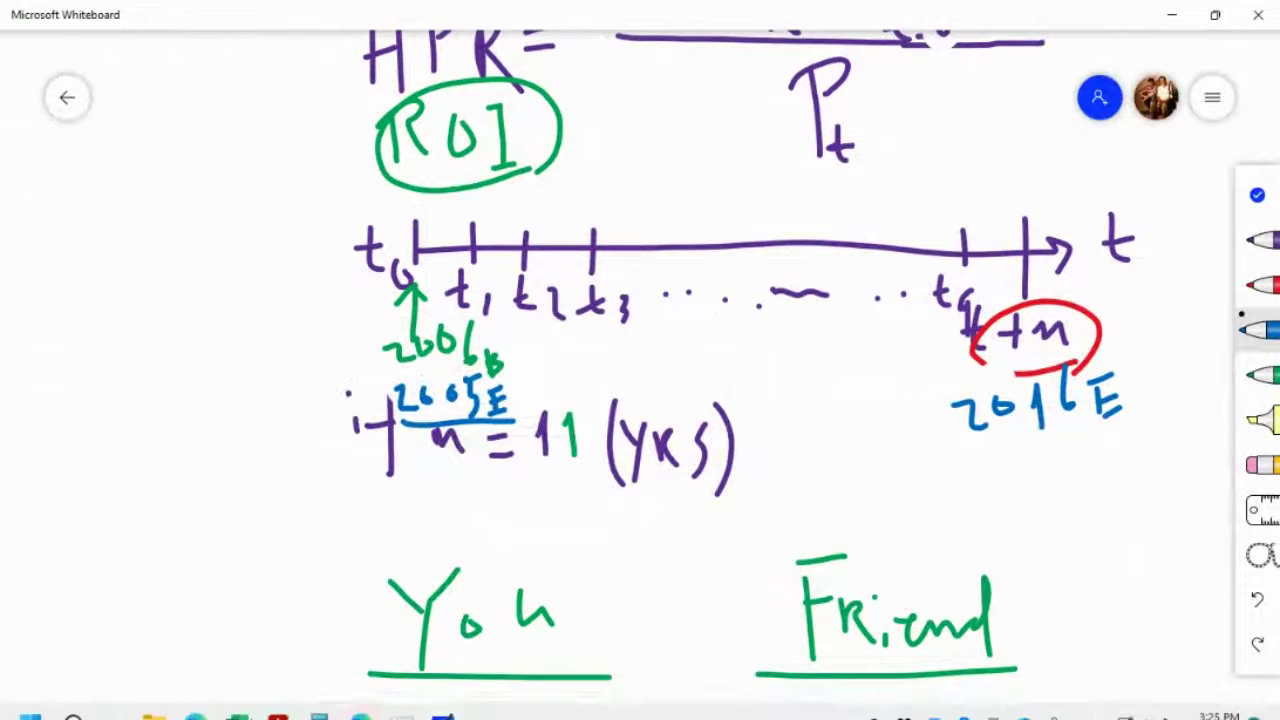
mouse_move(175, 716)
mouse_move(278, 697)
left_click(330, 645)
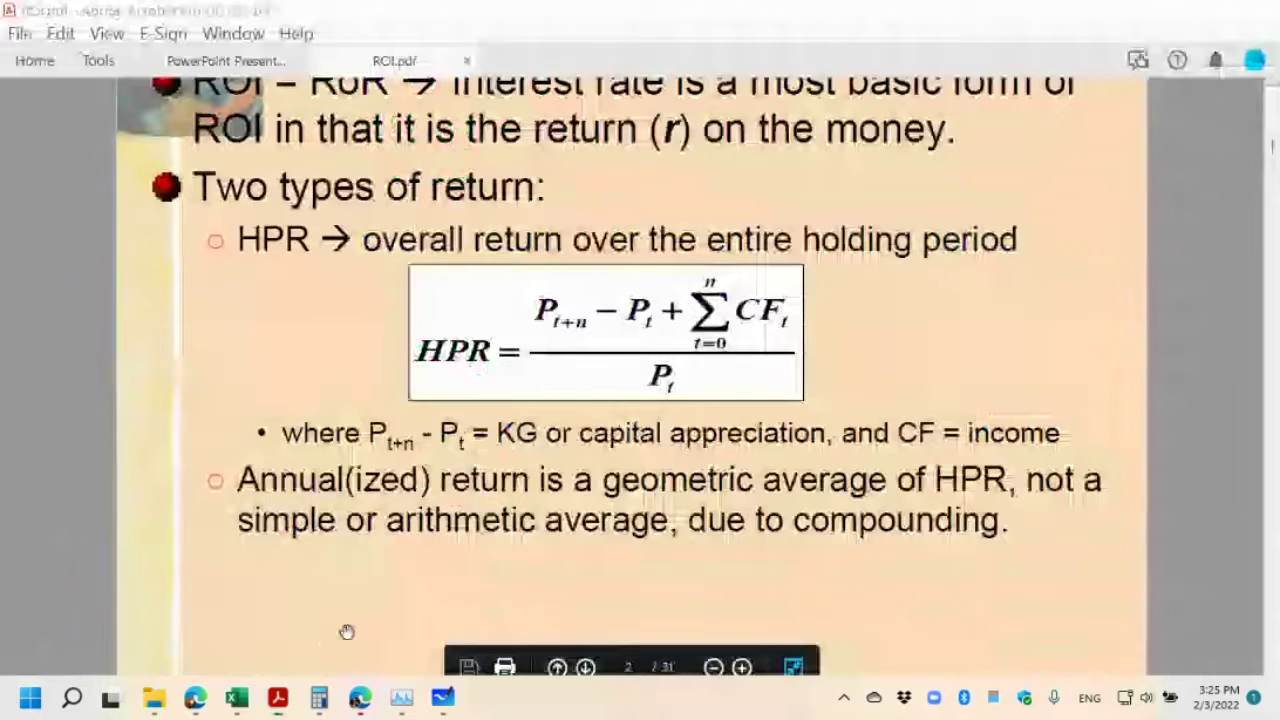
scroll(1275, 632, "down", 2)
scroll(1275, 632, "down", 6)
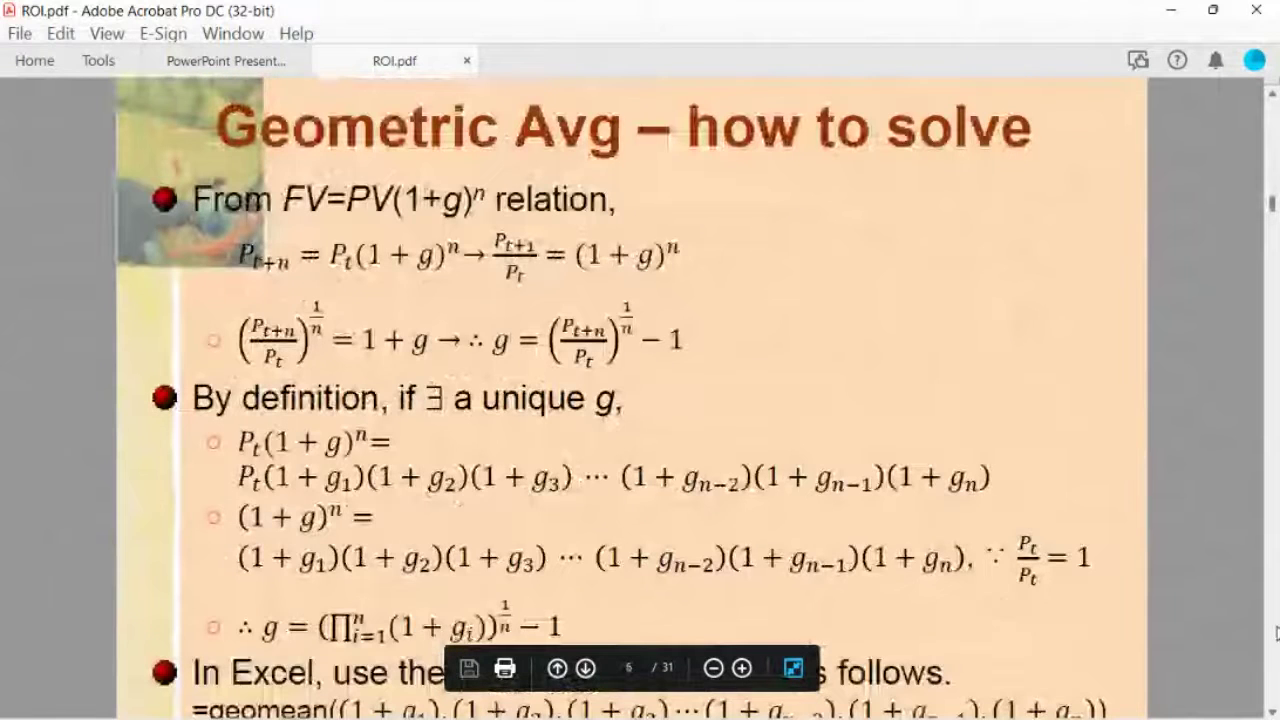
scroll(1276, 632, "down", 2)
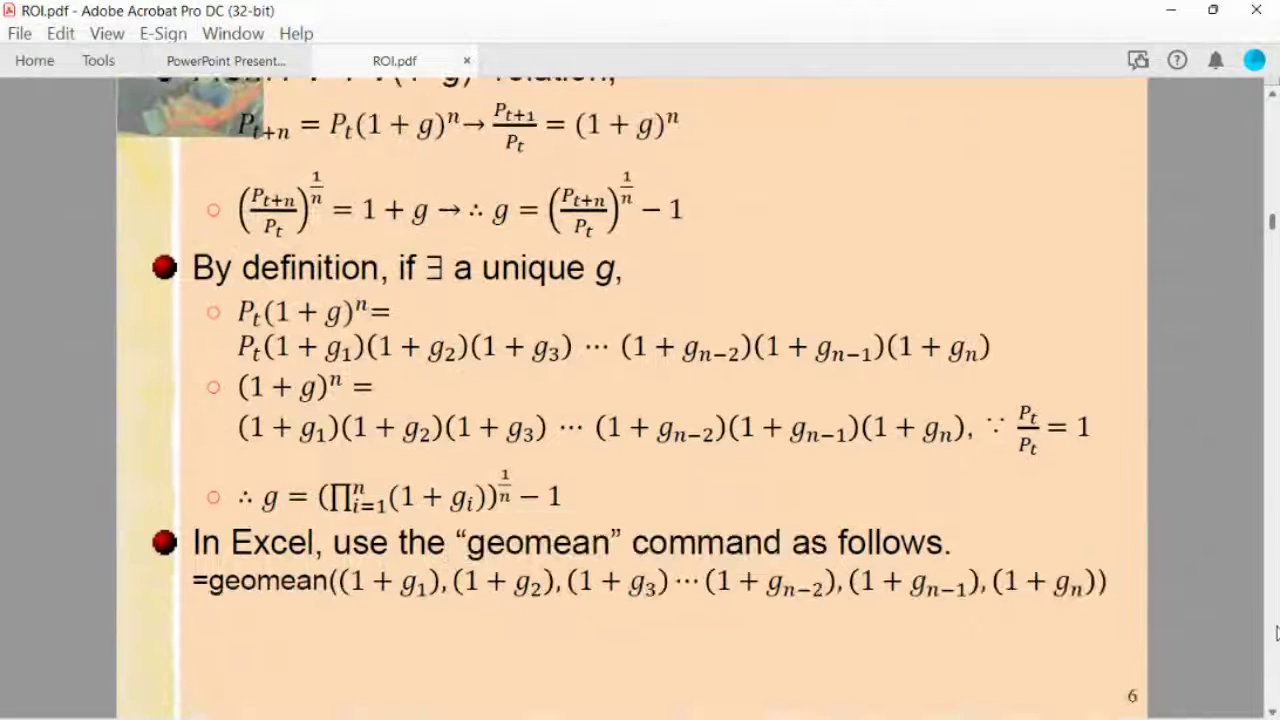
Look back at the "Geometric Avg - concept" slide on page 5, and switch to Microsoft Whiteboard at the Geometric AVG note
scroll(1276, 132, "up", 5)
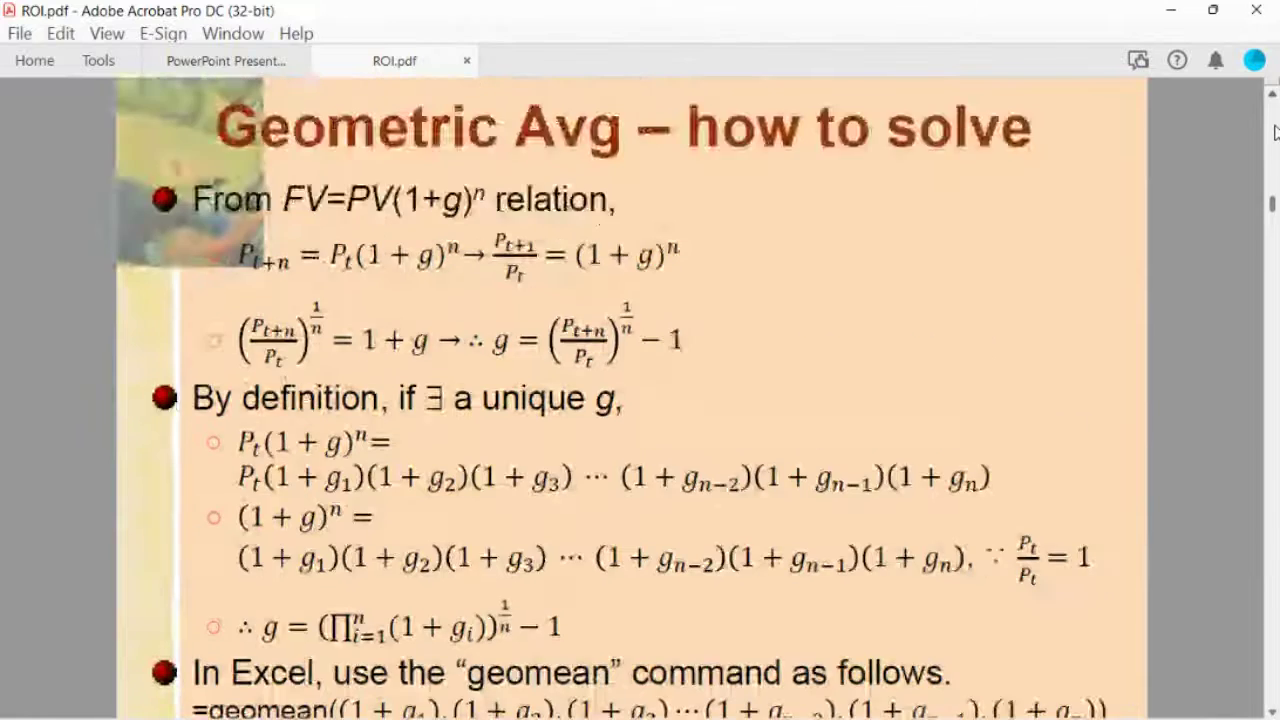
scroll(1276, 132, "up", 2)
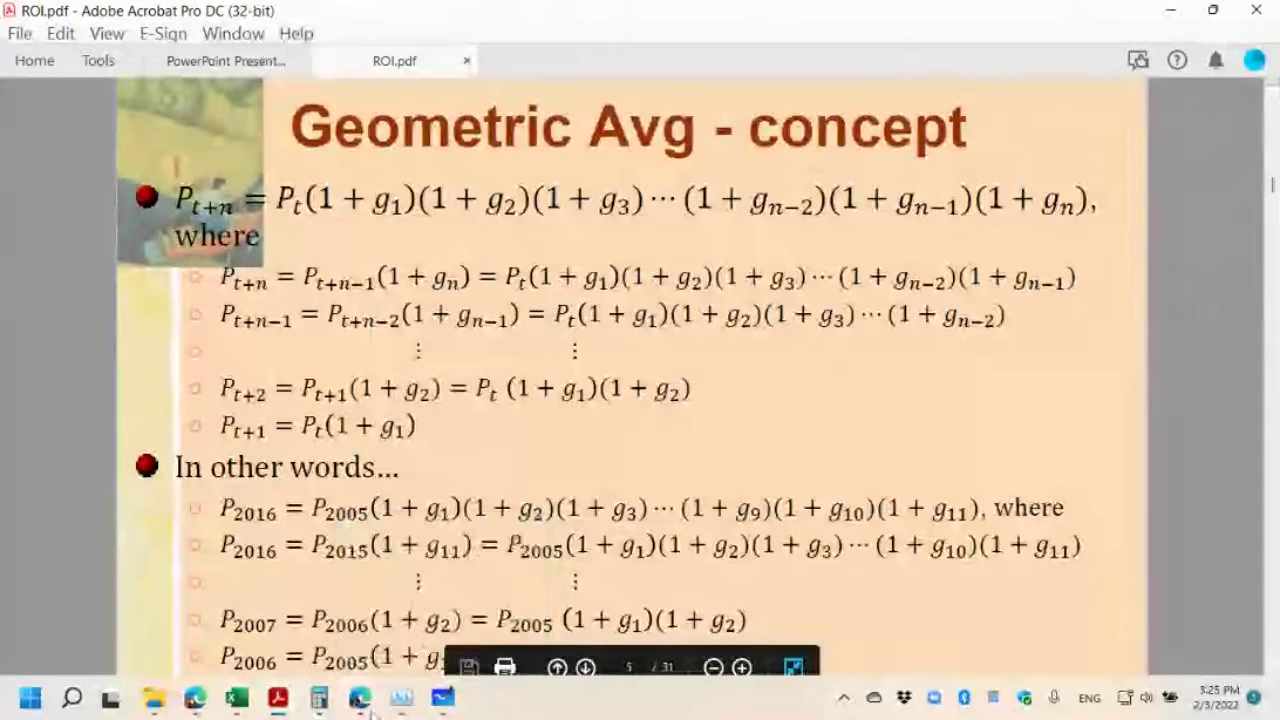
left_click(441, 706)
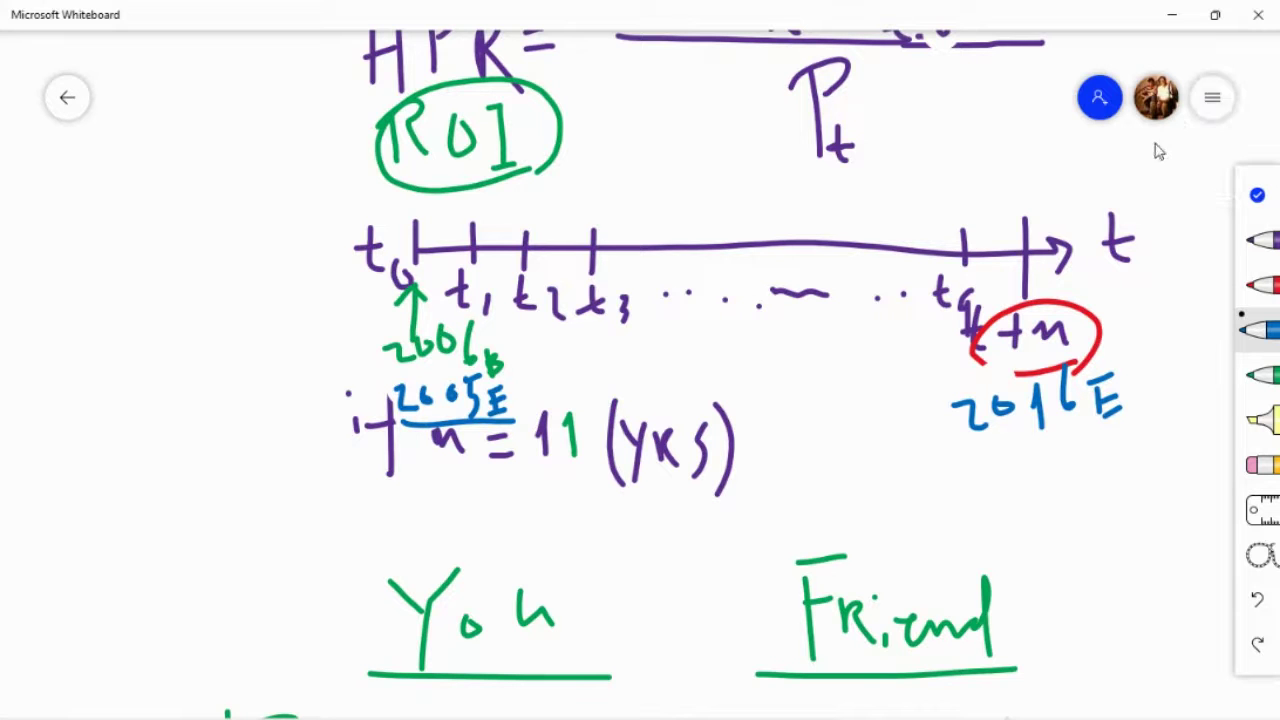
left_click_drag(120, 458, 67, 206)
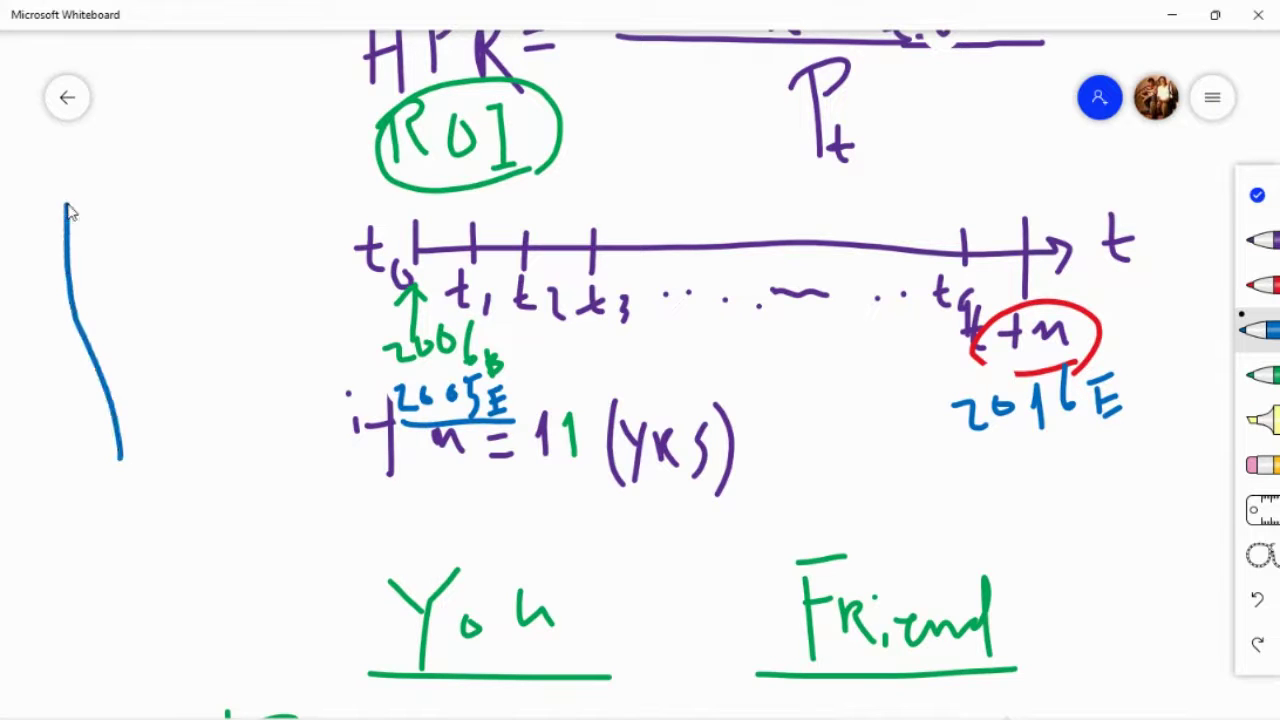
left_click(1258, 598)
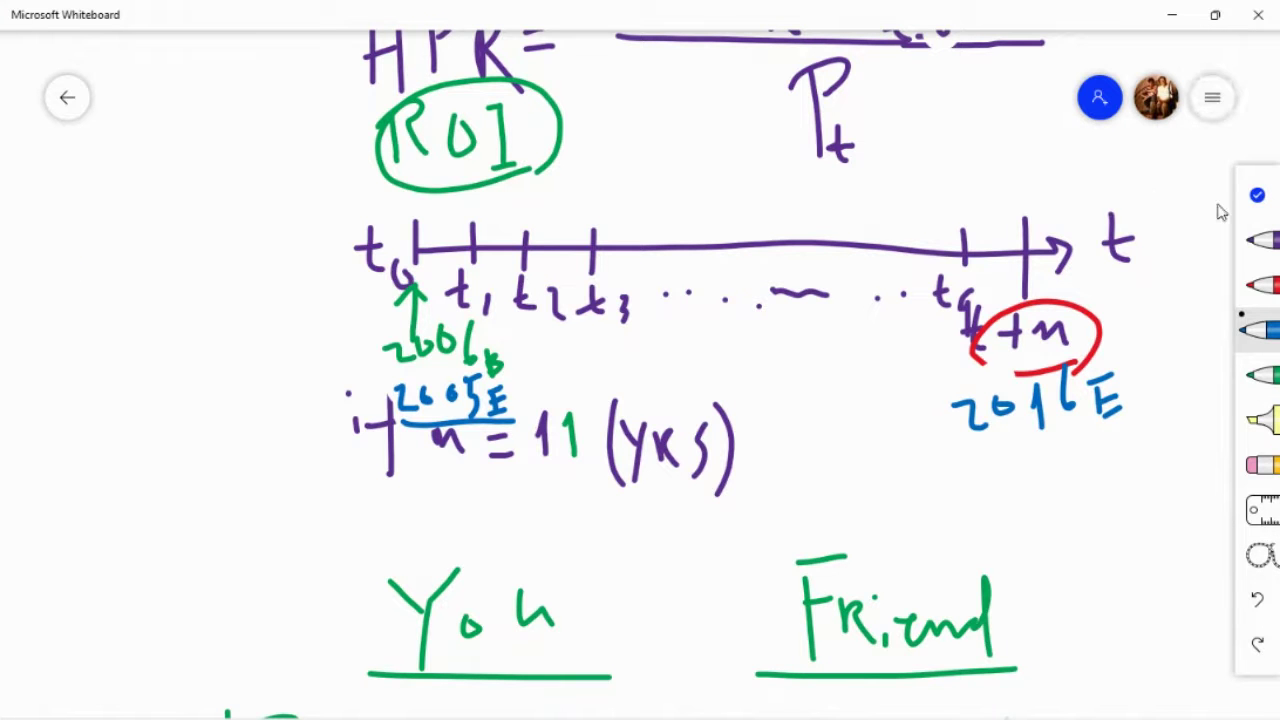
left_click(1258, 197)
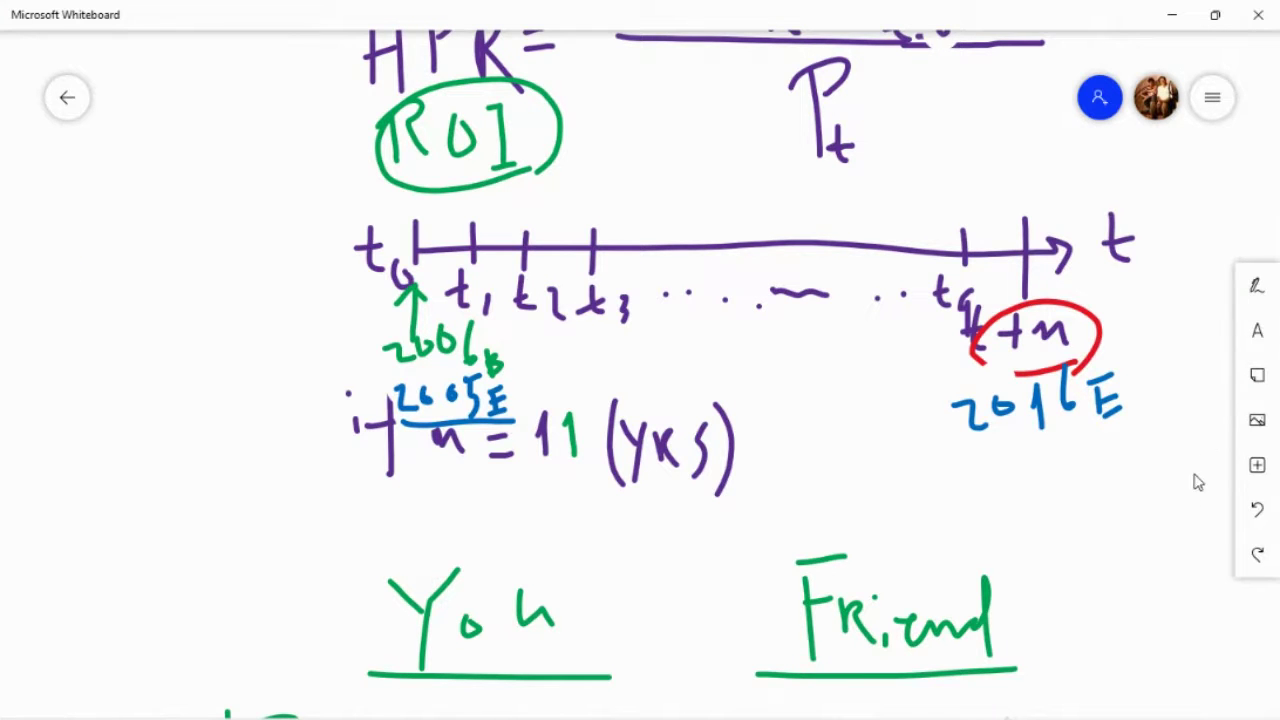
left_click_drag(1186, 506, 1050, 163)
scroll(1050, 163, "down", 10)
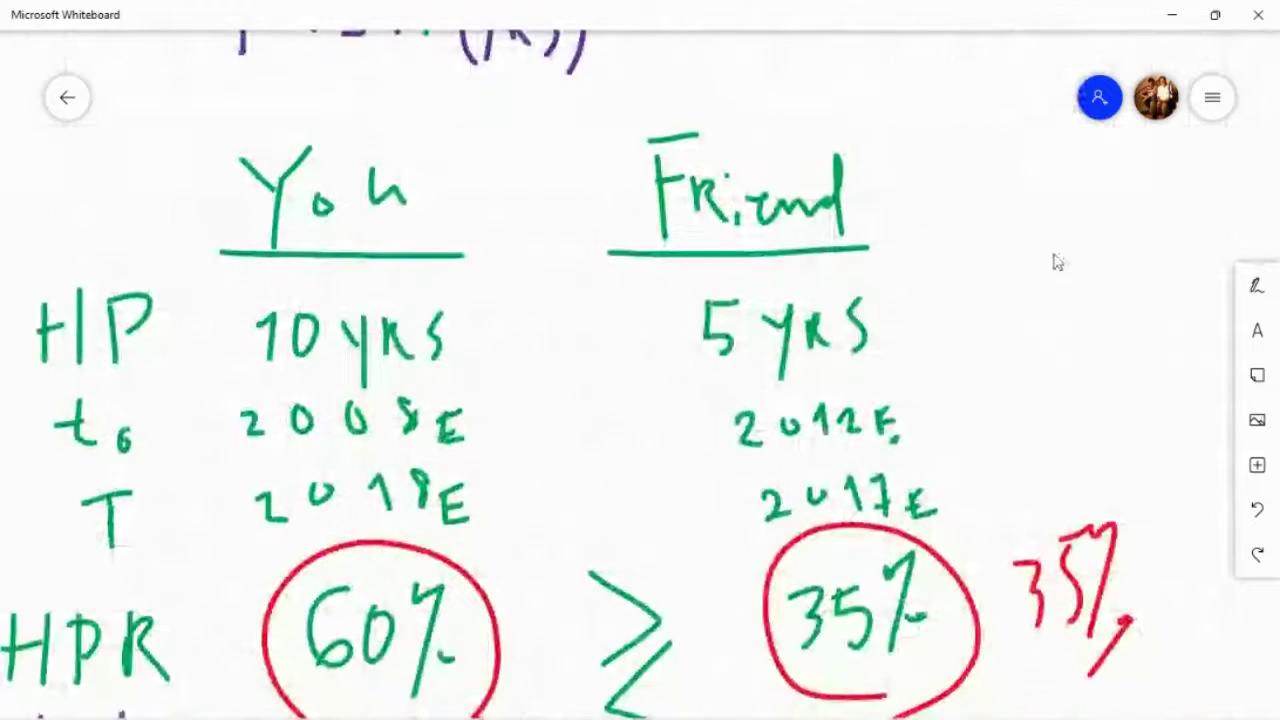
scroll(996, 249, "down", 3)
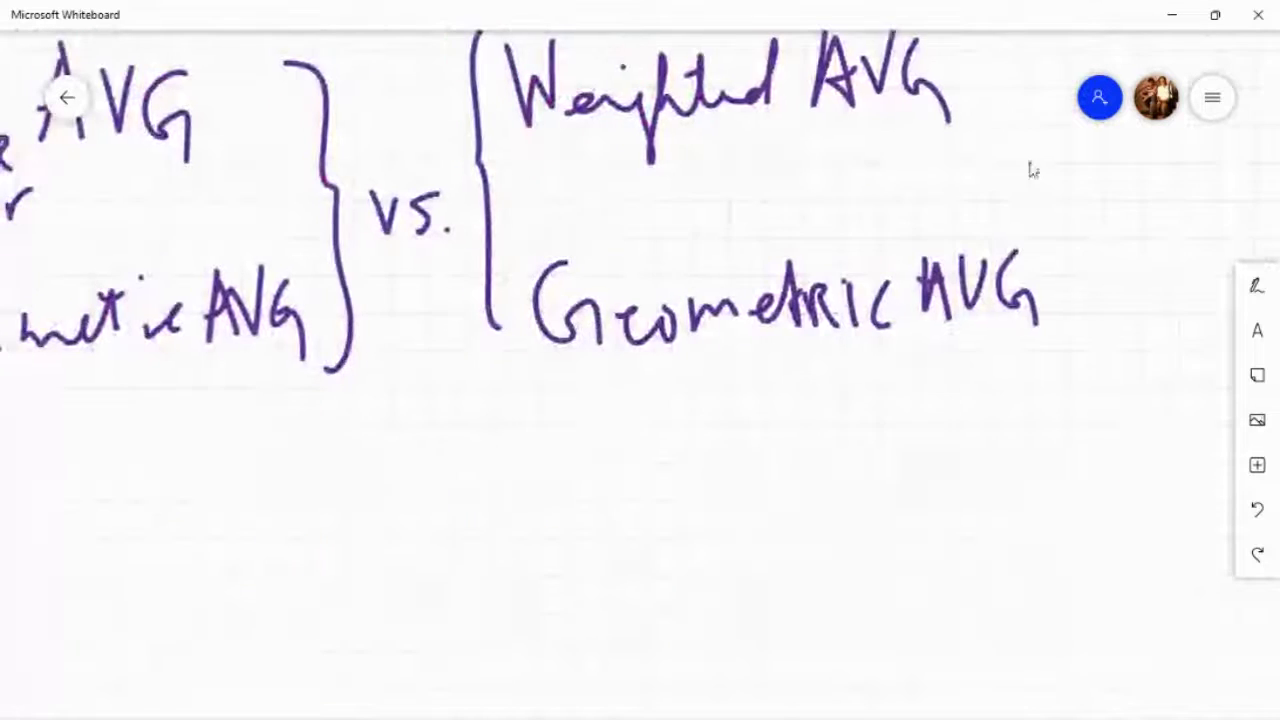
scroll(831, 514, "right", 4)
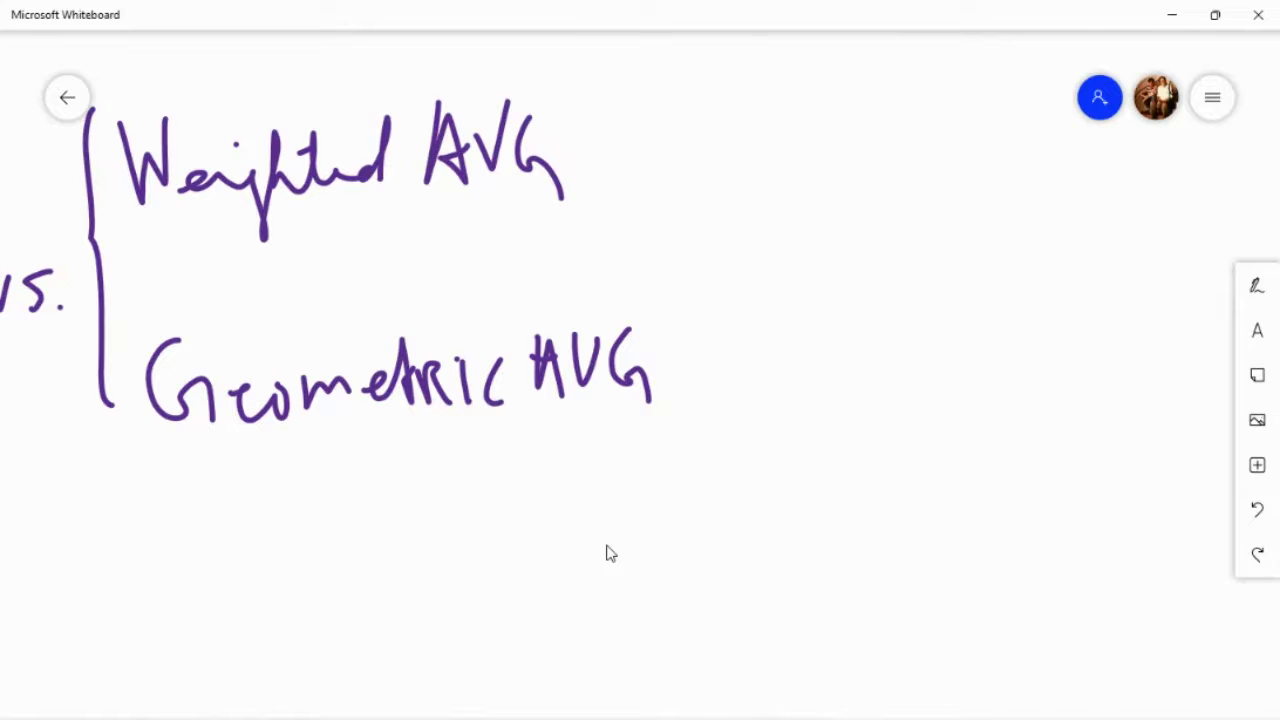
Write "= g =" in blue ink directly after the handwritten words Geometric AVG
left_click(1257, 286)
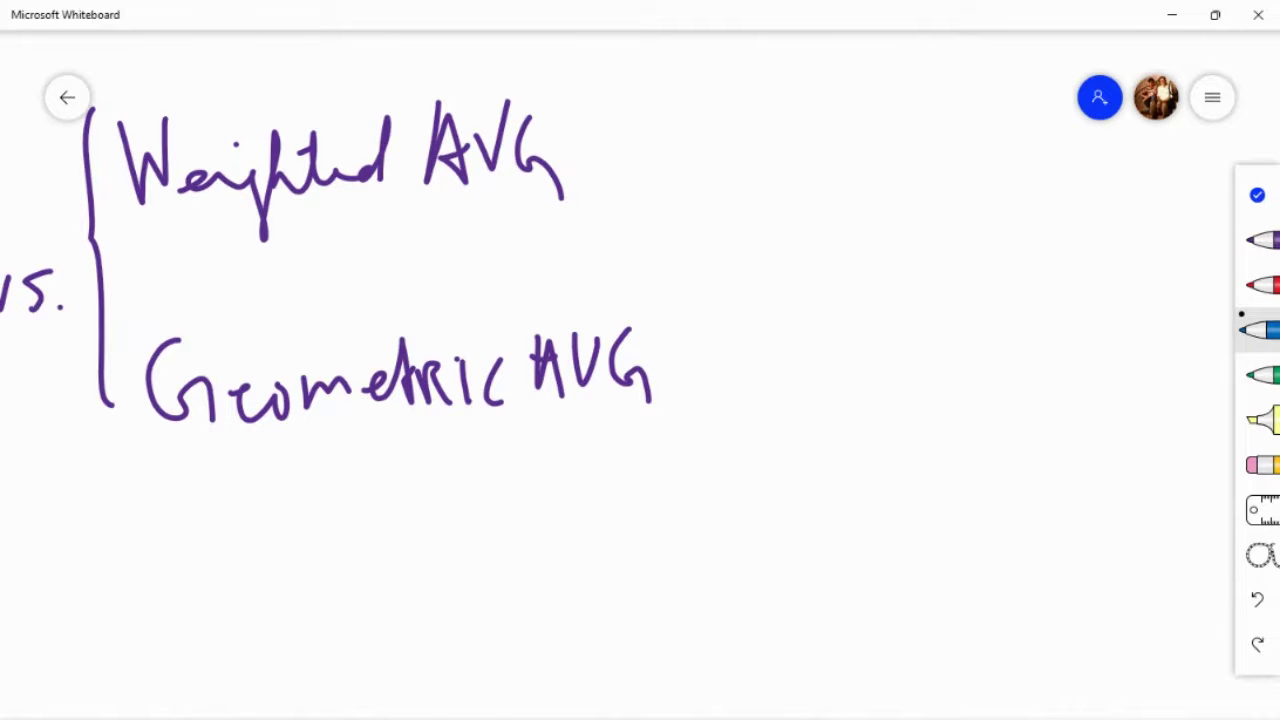
left_click(681, 376)
mouse_move(666, 349)
left_mouse_down()
mouse_move(709, 349)
mouse_move(765, 440)
mouse_move(720, 445)
left_mouse_up()
left_click_drag(787, 365, 815, 364)
left_click_drag(784, 391, 819, 391)
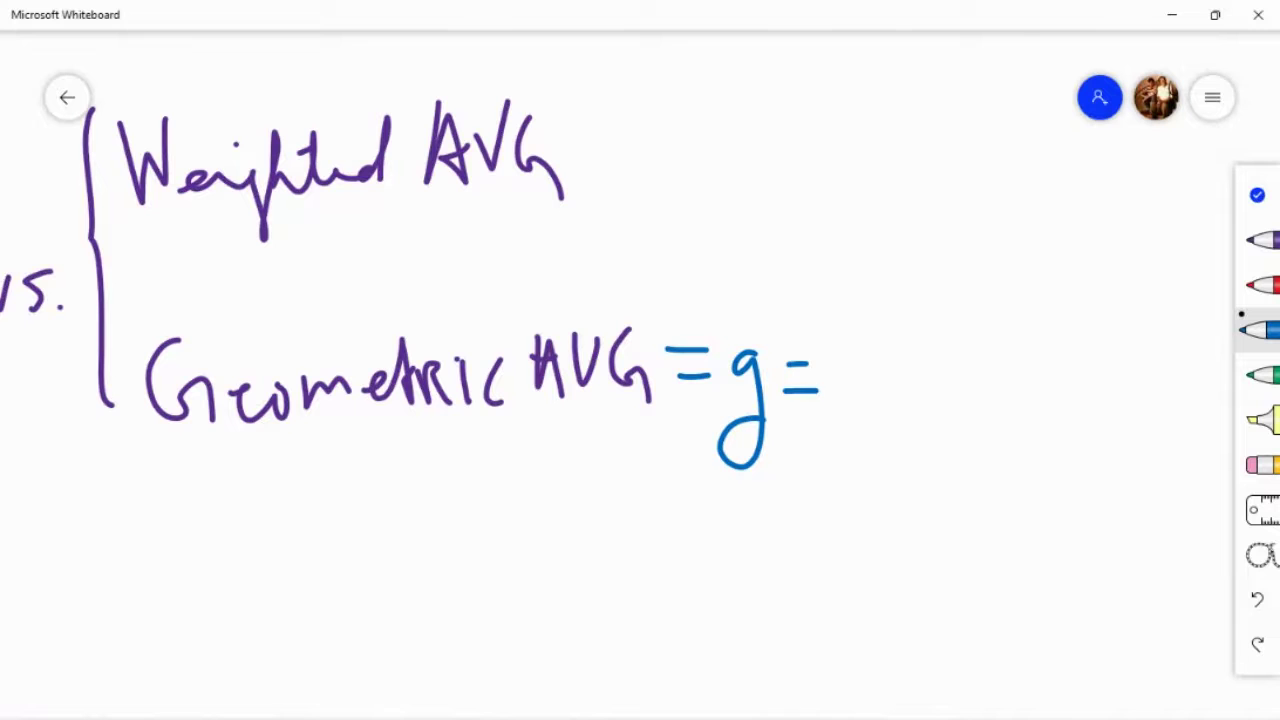
Write the formula (FV/PV)^(1/n) − 1 in blue ink after "g ="
mouse_move(871, 257)
left_mouse_down()
mouse_move(904, 465)
mouse_move(896, 345)
left_mouse_up()
left_click_drag(893, 278, 938, 263)
mouse_move(883, 315)
left_mouse_down()
mouse_move(928, 305)
mouse_move(980, 243)
left_mouse_up()
left_click_drag(880, 378, 992, 360)
left_click_drag(900, 416, 912, 503)
mouse_move(905, 442)
left_mouse_down()
mouse_move(938, 412)
mouse_move(946, 444)
left_mouse_up()
mouse_move(944, 418)
left_mouse_down()
mouse_move(962, 466)
mouse_move(995, 385)
left_mouse_up()
left_click(1003, 252)
left_click_drag(1001, 250, 1024, 443)
mouse_move(1026, 202)
left_mouse_down()
mouse_move(1022, 279)
mouse_move(1077, 296)
left_mouse_up()
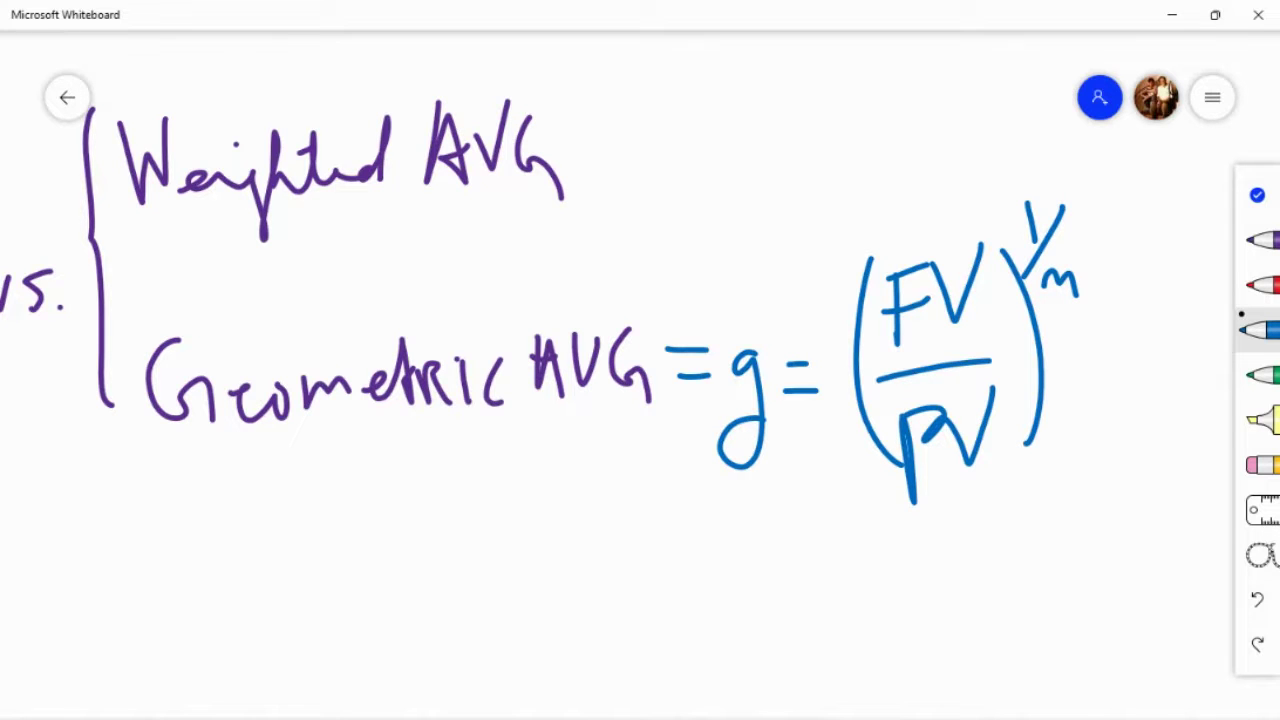
left_click_drag(1086, 356, 1108, 361)
left_click_drag(1159, 312, 1153, 414)
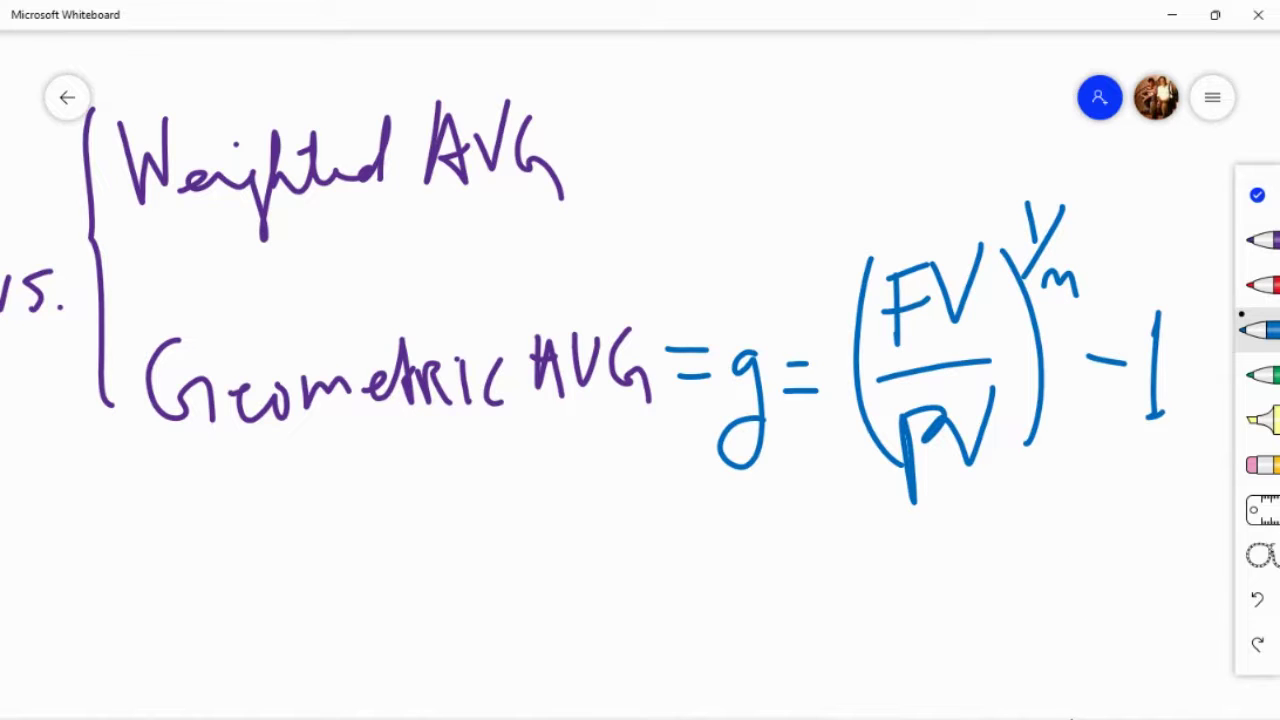
Below the FV/PV formula, write an equals sign and a parenthesised fraction with P2016 as its numerator
left_click_drag(695, 570, 732, 566)
left_click_drag(711, 608, 746, 602)
mouse_move(800, 524)
left_mouse_down()
mouse_move(786, 578)
mouse_move(838, 712)
left_mouse_up()
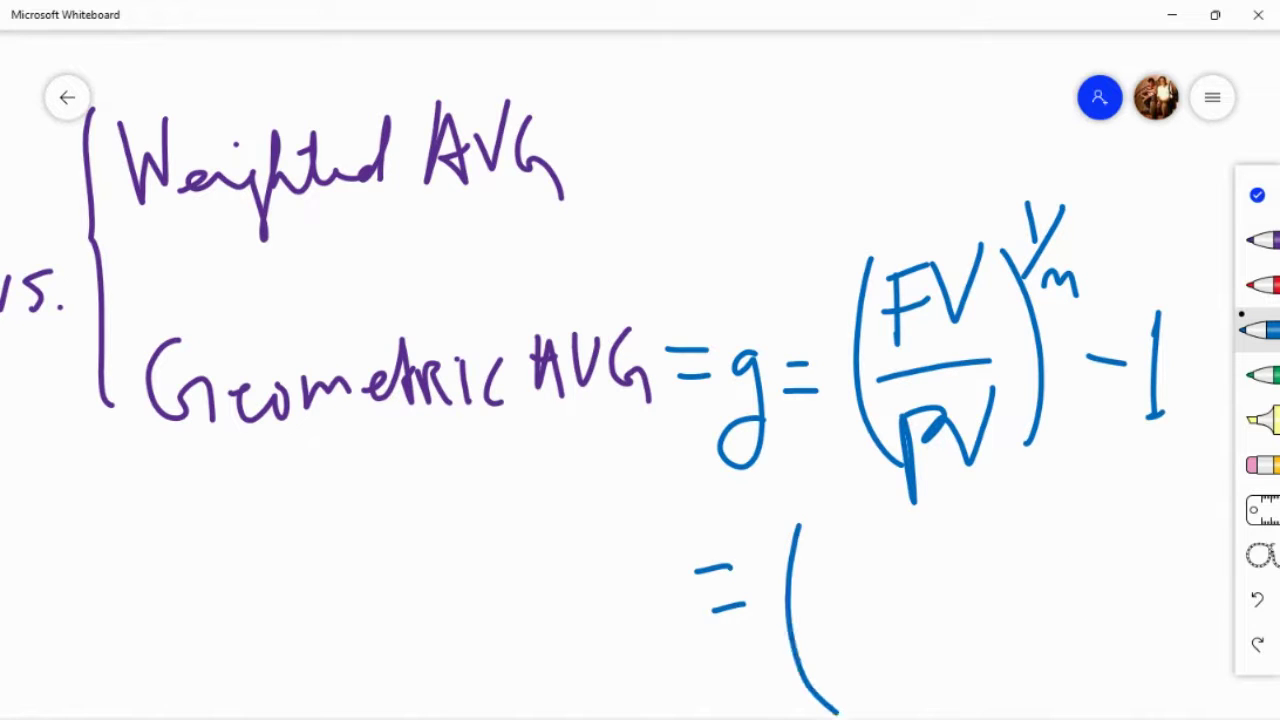
left_click_drag(958, 495, 1015, 693)
left_click_drag(806, 628, 992, 610)
mouse_move(812, 538)
left_mouse_down()
mouse_move(820, 626)
mouse_move(858, 558)
mouse_move(834, 586)
mouse_move(882, 612)
mouse_move(924, 602)
left_mouse_up()
left_click(856, 588)
left_click_drag(960, 542, 950, 593)
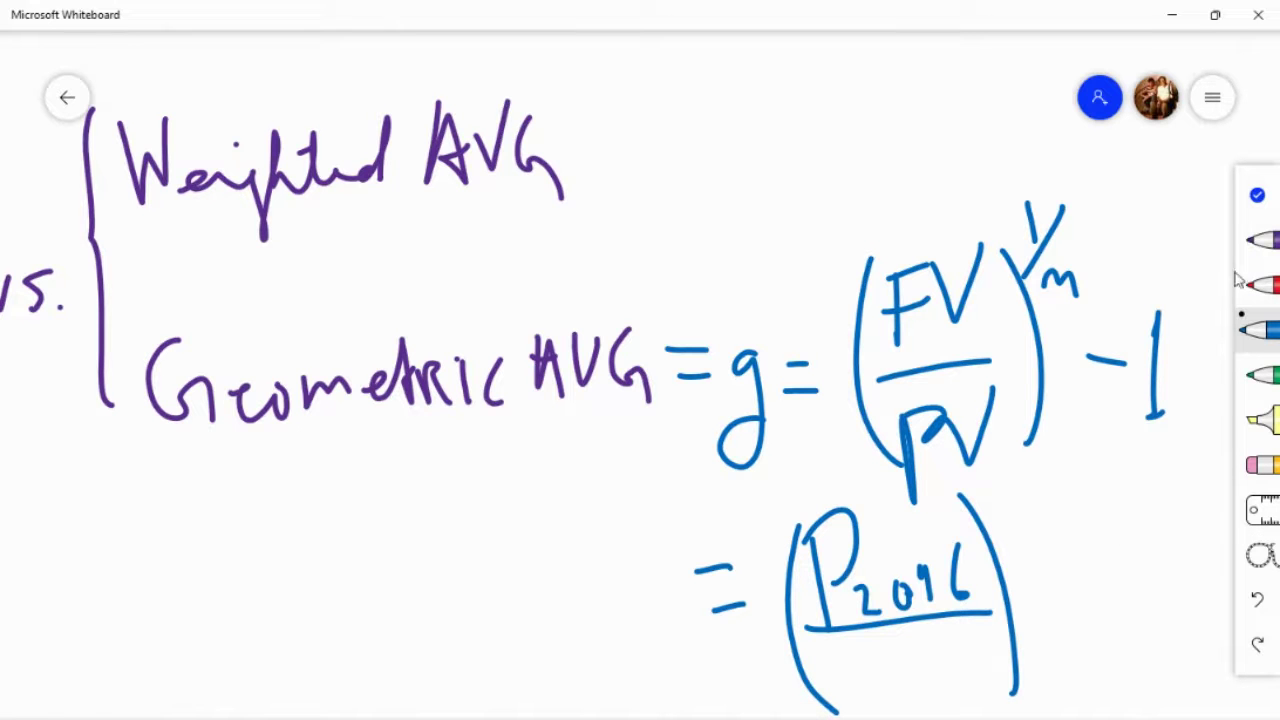
Complete the second formula with the denominator P2005, the exponent 1/11 and − 1
scroll(1171, 214, "down", 2)
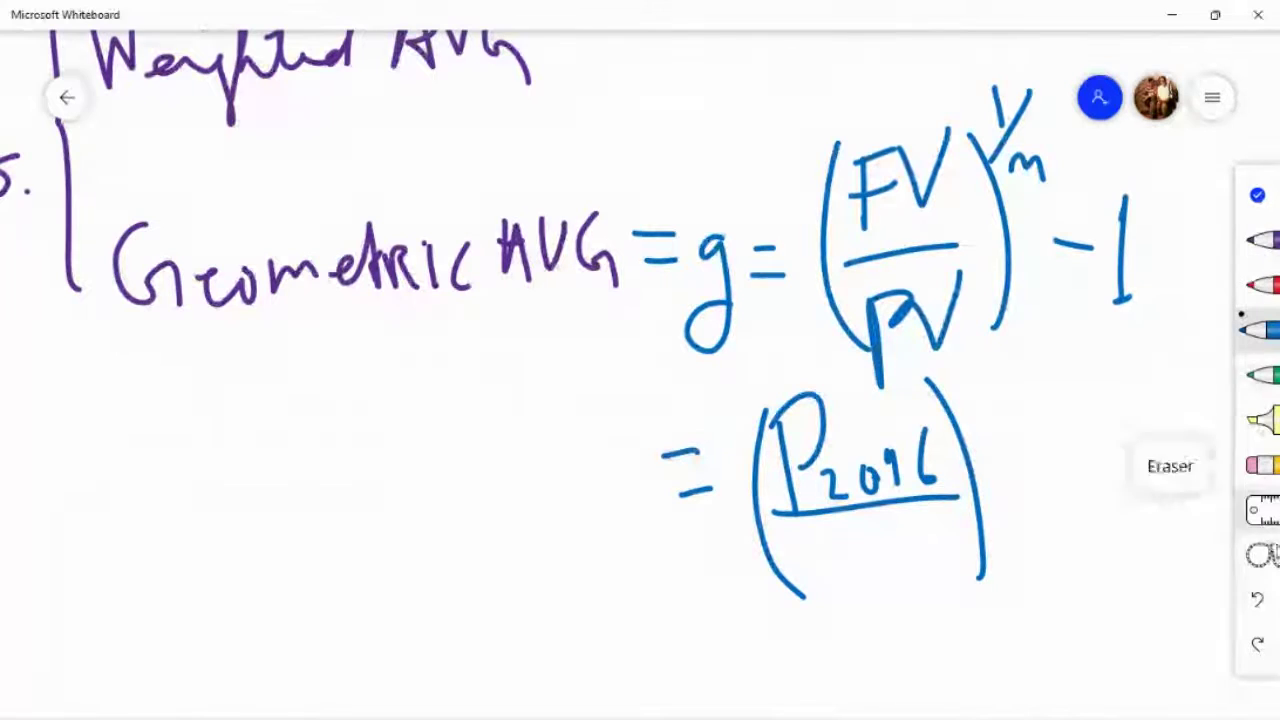
left_click_drag(807, 528, 822, 630)
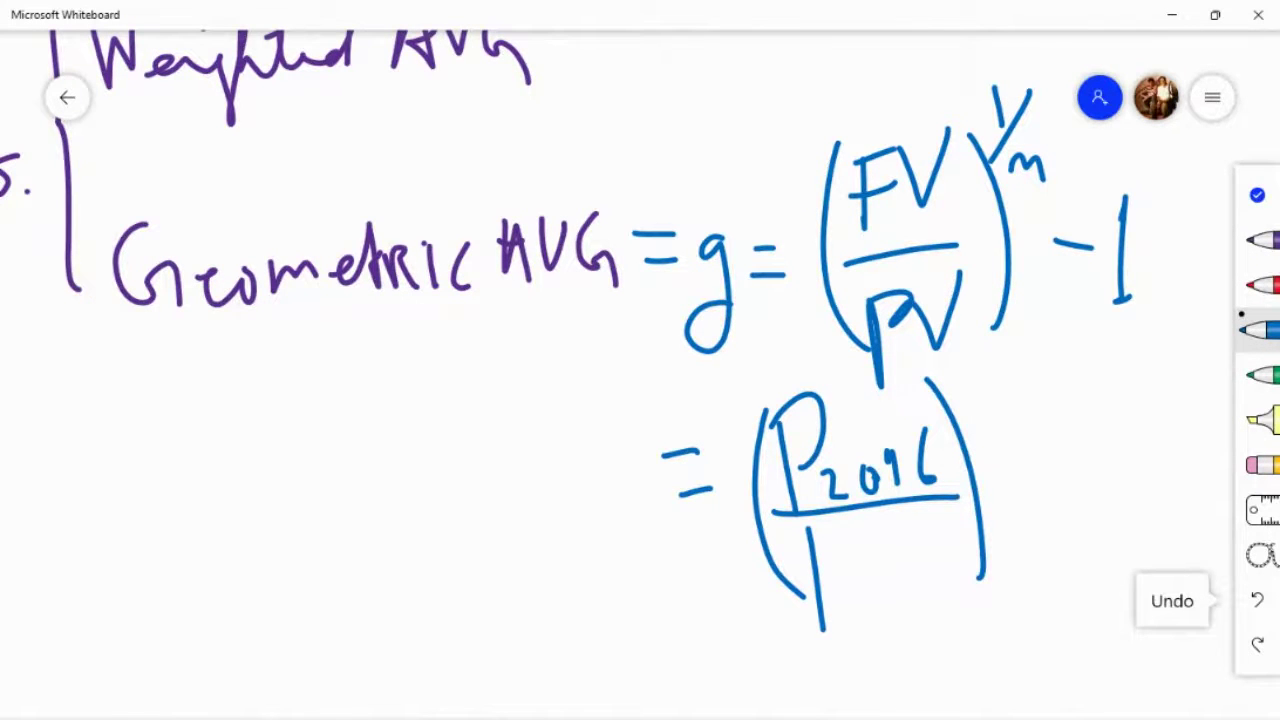
mouse_move(804, 568)
left_mouse_down()
mouse_move(846, 548)
mouse_move(826, 576)
mouse_move(878, 620)
mouse_move(888, 592)
mouse_move(952, 604)
left_mouse_up()
left_click(846, 600)
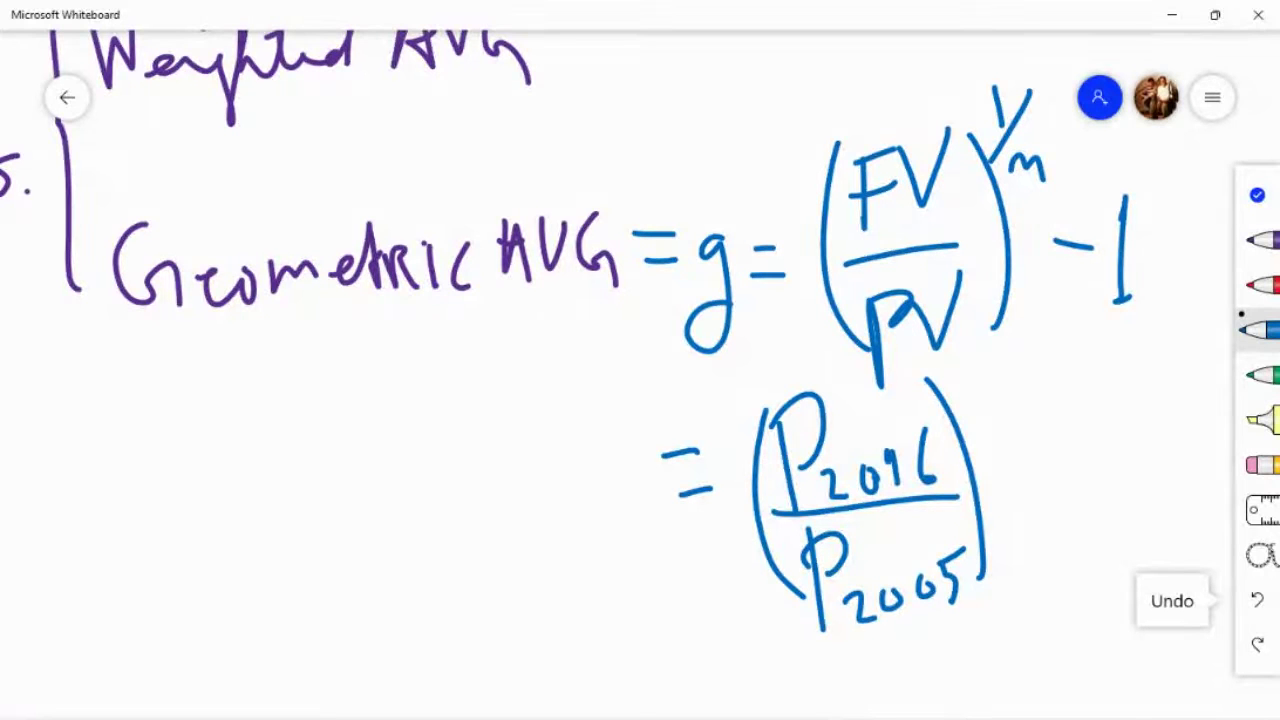
left_click_drag(966, 332, 962, 401)
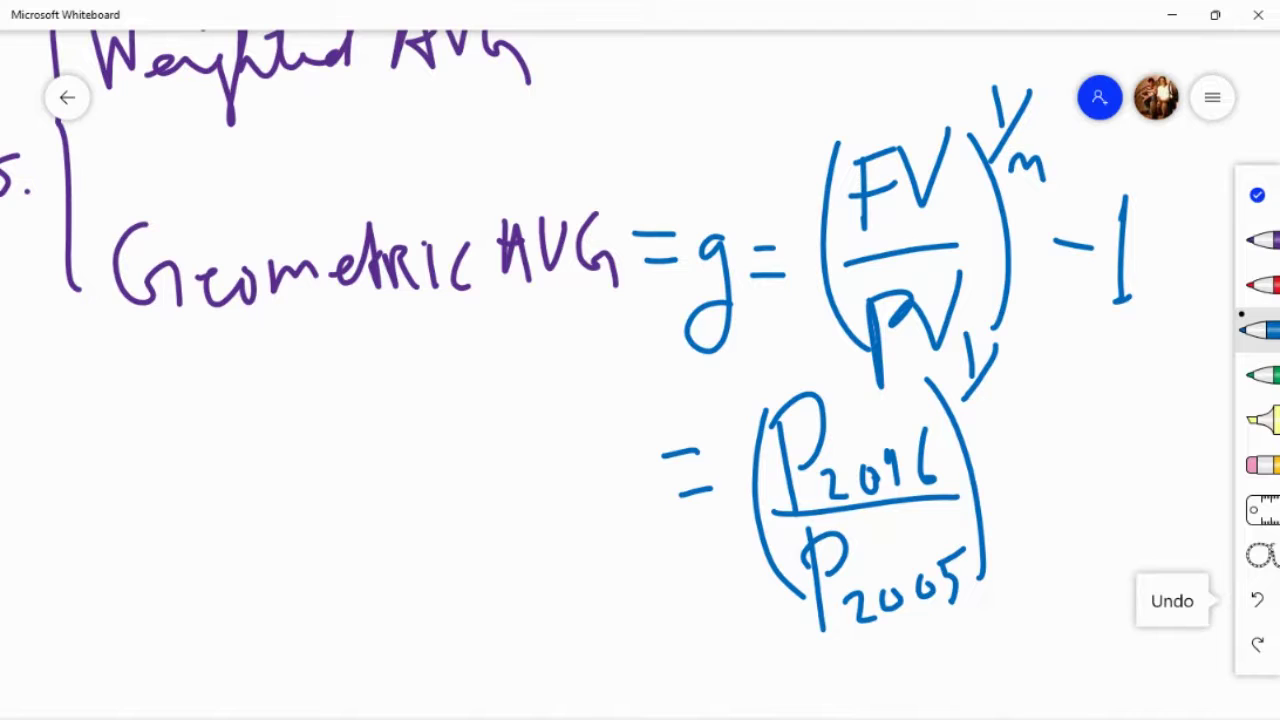
left_click_drag(982, 404, 988, 422)
left_click(996, 409)
mouse_move(1055, 477)
left_mouse_down()
mouse_move(1115, 477)
mouse_move(1148, 513)
left_mouse_up()
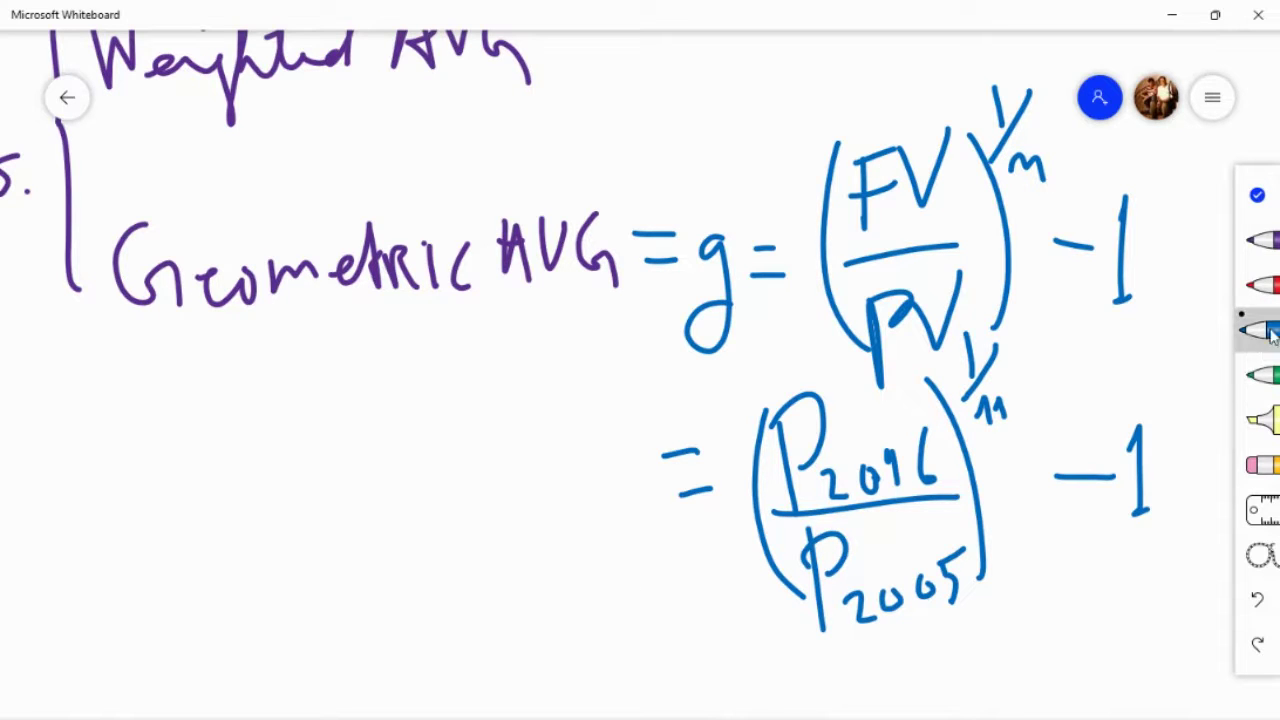
Erase the subscripts 2016 and 2005 and the exponent's 11 from the second formula
left_click(1262, 464)
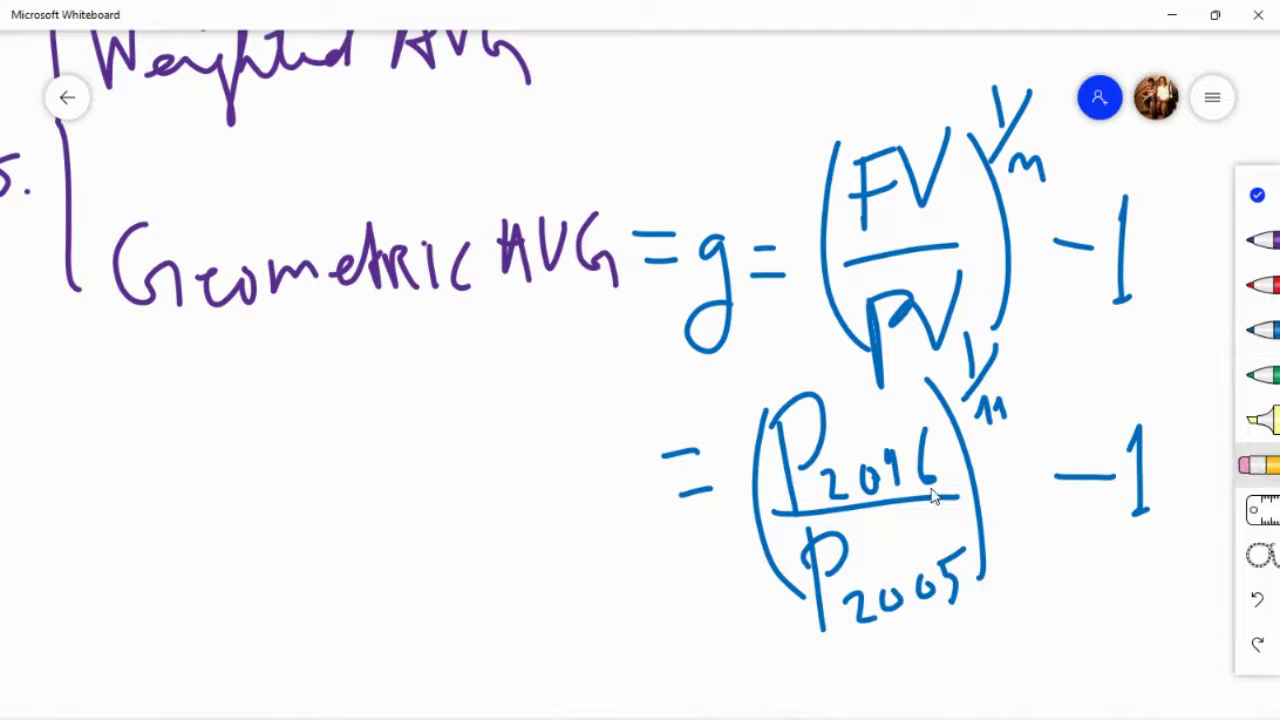
mouse_move(830, 482)
left_mouse_down()
mouse_move(923, 449)
mouse_move(918, 485)
mouse_move(831, 497)
mouse_move(914, 569)
mouse_move(865, 605)
mouse_move(918, 597)
mouse_move(943, 549)
mouse_move(905, 612)
mouse_move(953, 565)
left_mouse_up()
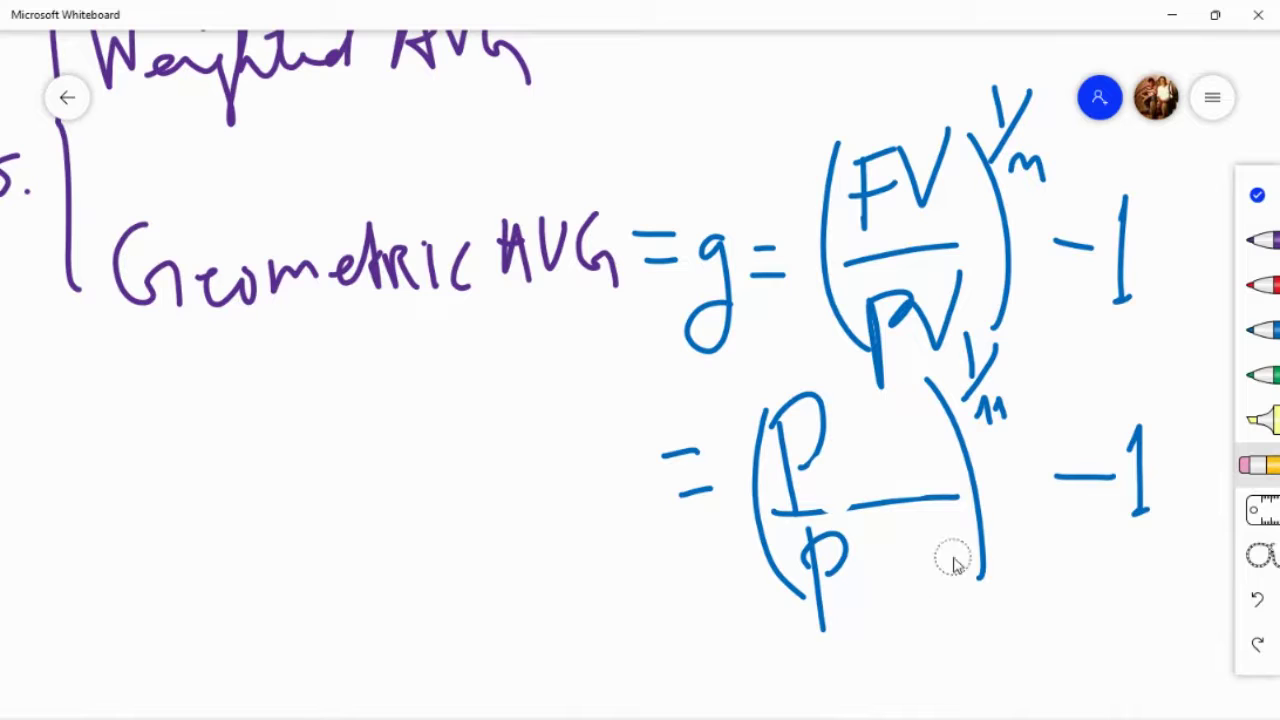
mouse_move(993, 425)
left_mouse_down()
mouse_move(994, 400)
mouse_move(1006, 429)
left_mouse_up()
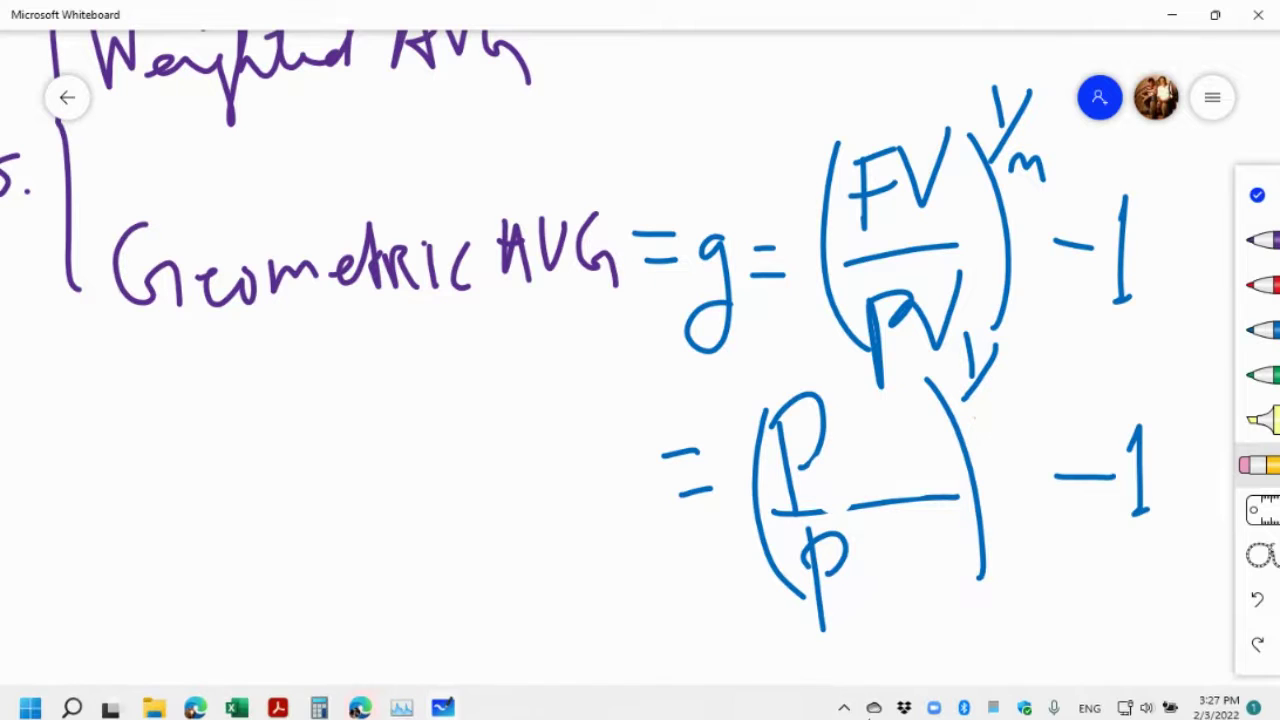
Write the subscripts t+n and t and the exponent's n in green ink in the second formula
left_click(1262, 375)
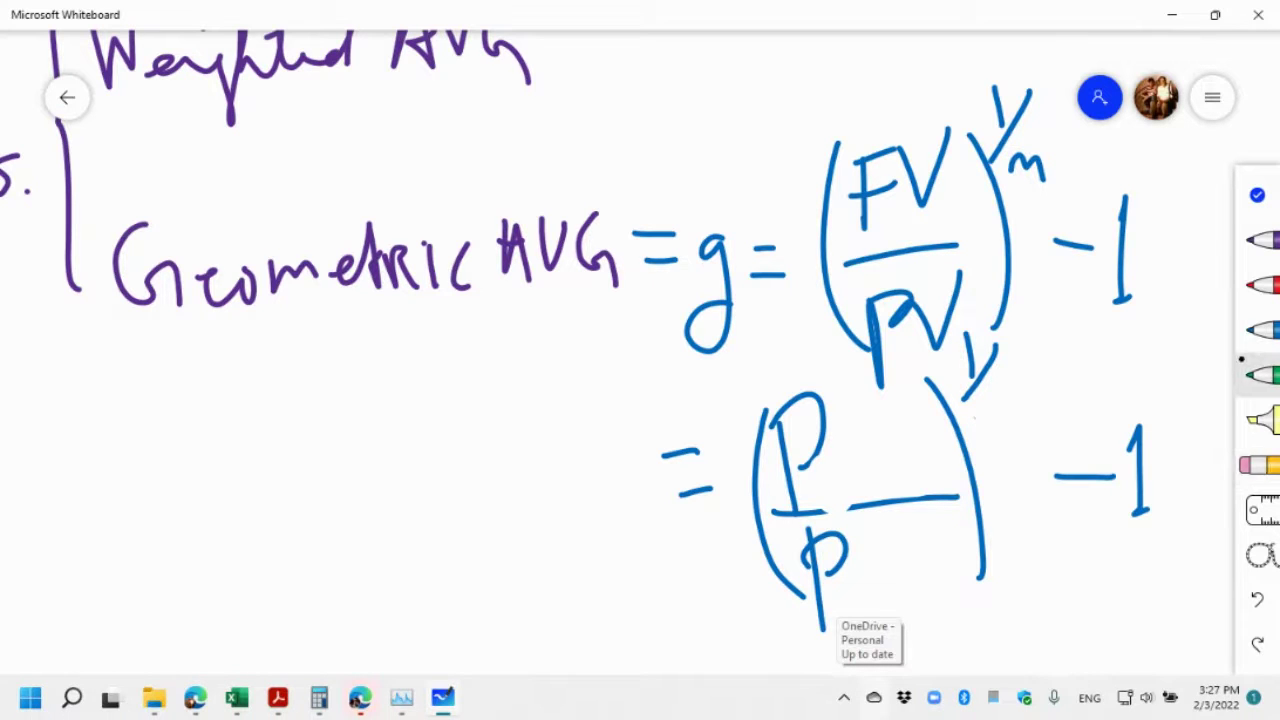
mouse_move(858, 582)
left_mouse_down()
mouse_move(880, 620)
mouse_move(883, 594)
left_mouse_up()
mouse_move(833, 490)
left_mouse_down()
mouse_move(850, 500)
mouse_move(921, 488)
left_mouse_up()
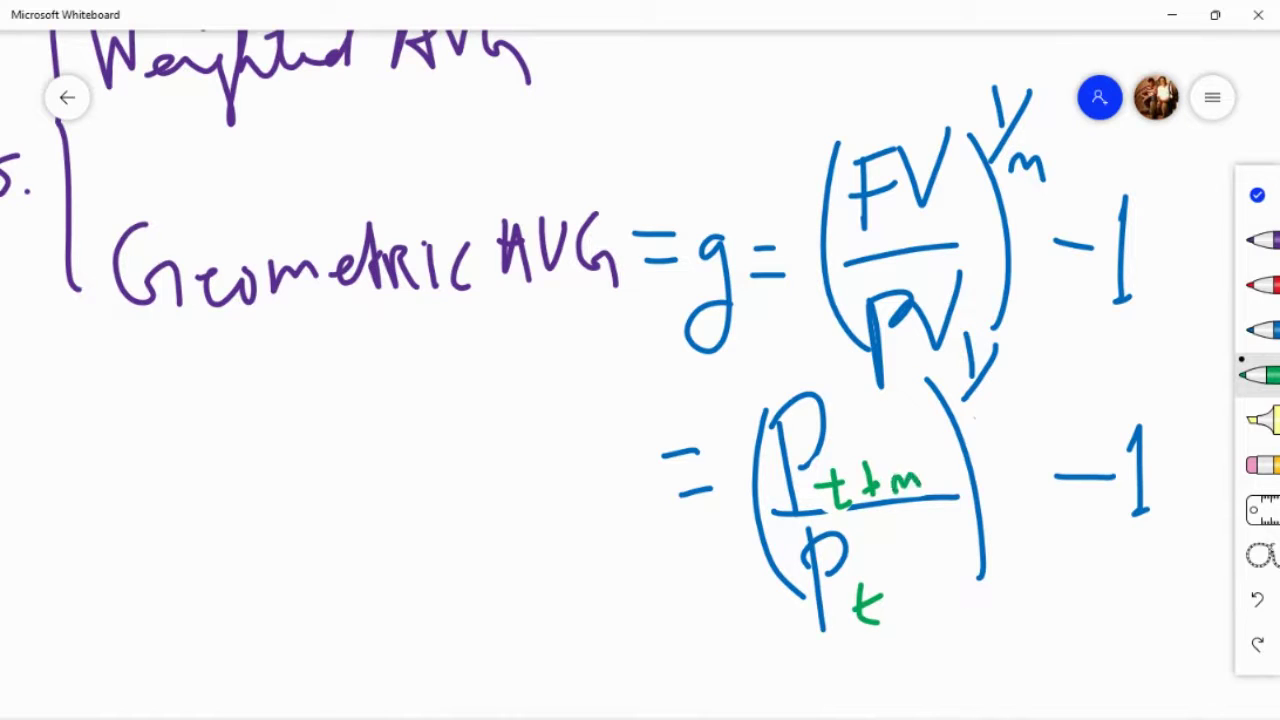
left_click_drag(989, 416, 1011, 418)
Switch to the Excel workbook and begin the Geome AVG formula in F16 with =(B2/B13)^(1/
mouse_move(550, 716)
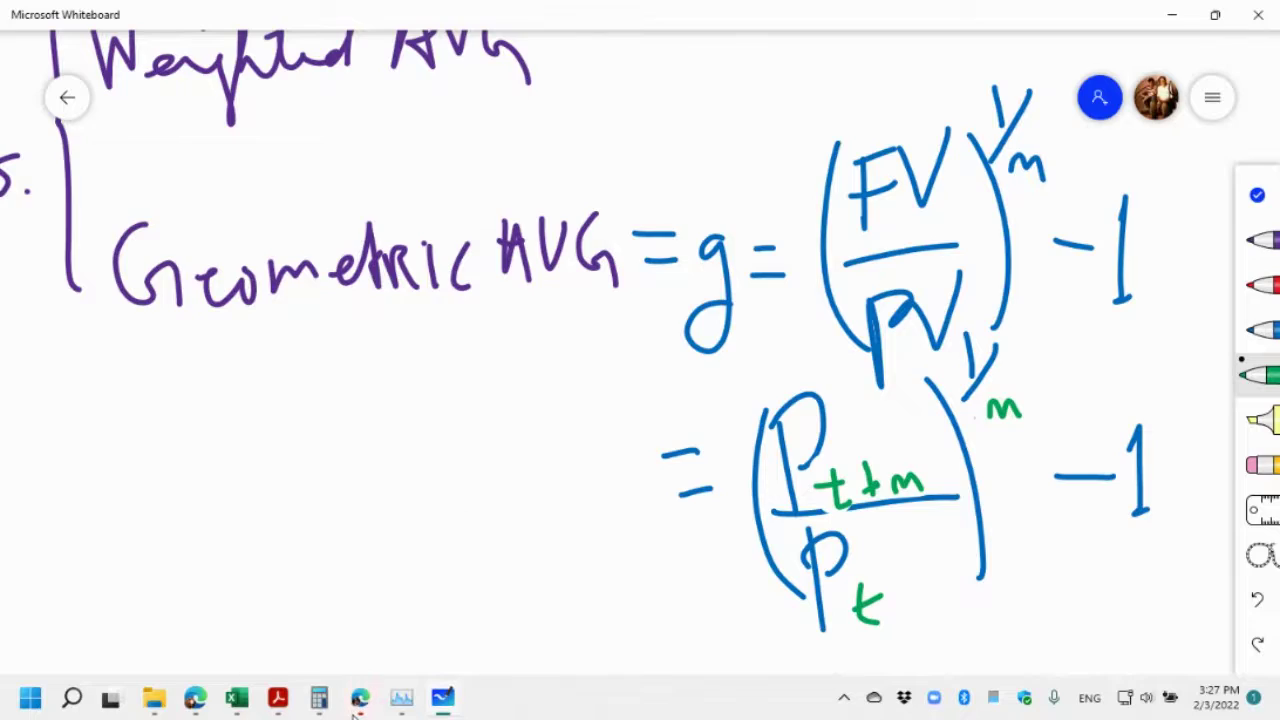
left_click(358, 700)
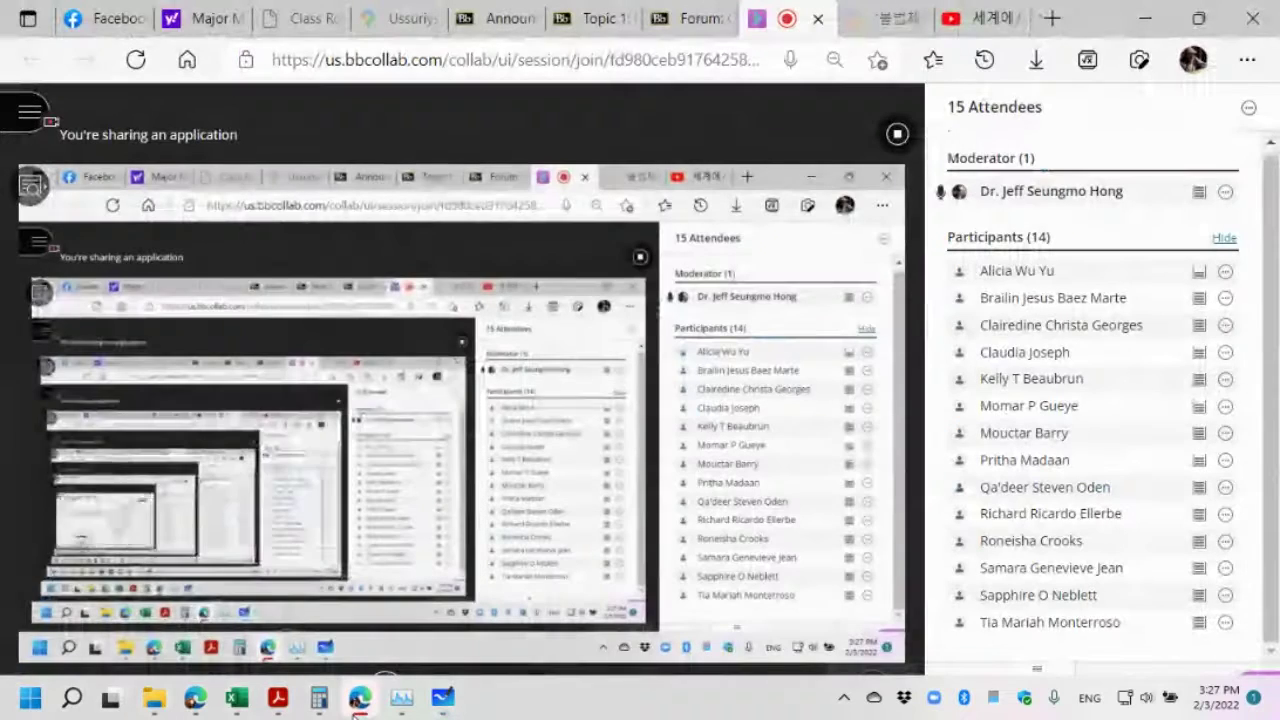
left_click(228, 708)
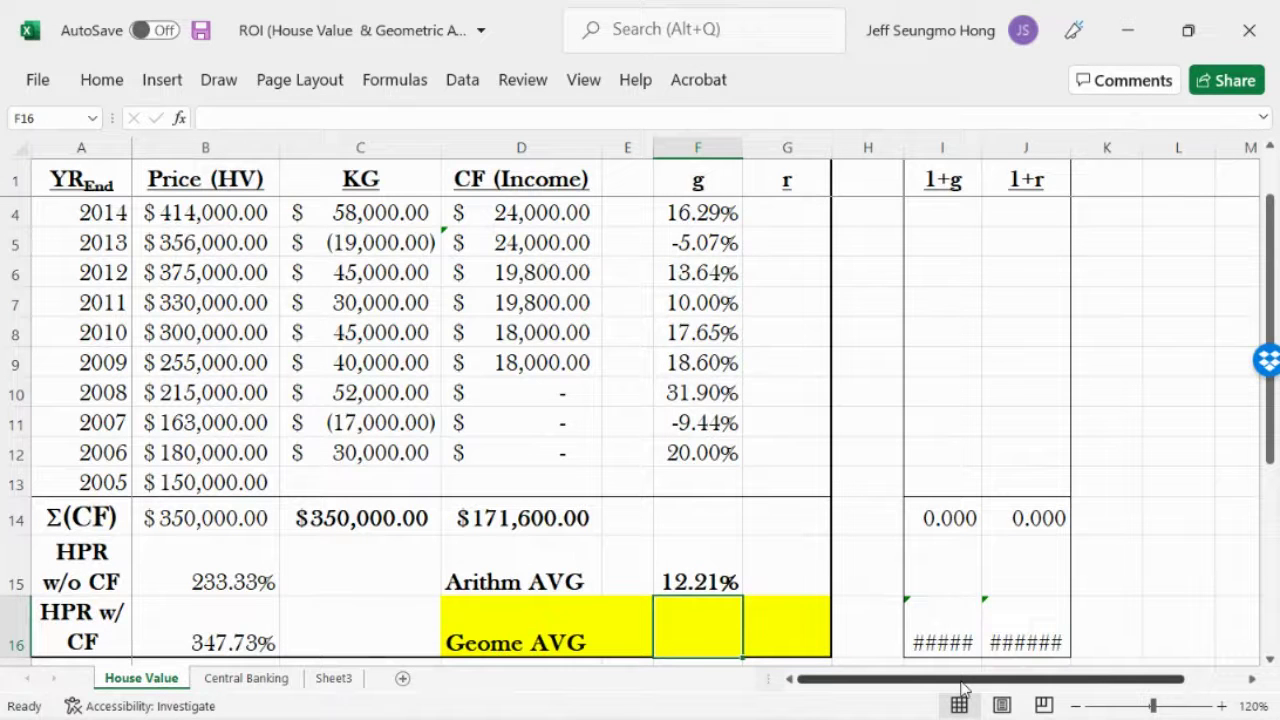
mouse_move(1026, 716)
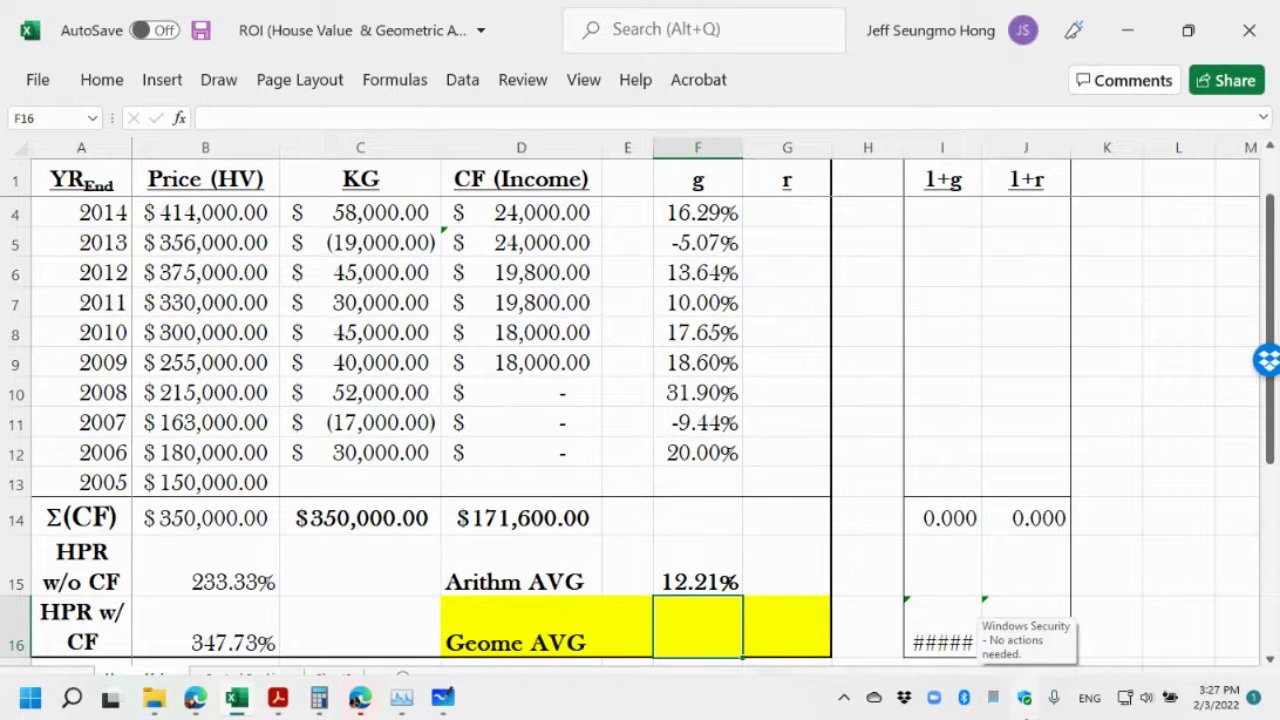
type("=(")
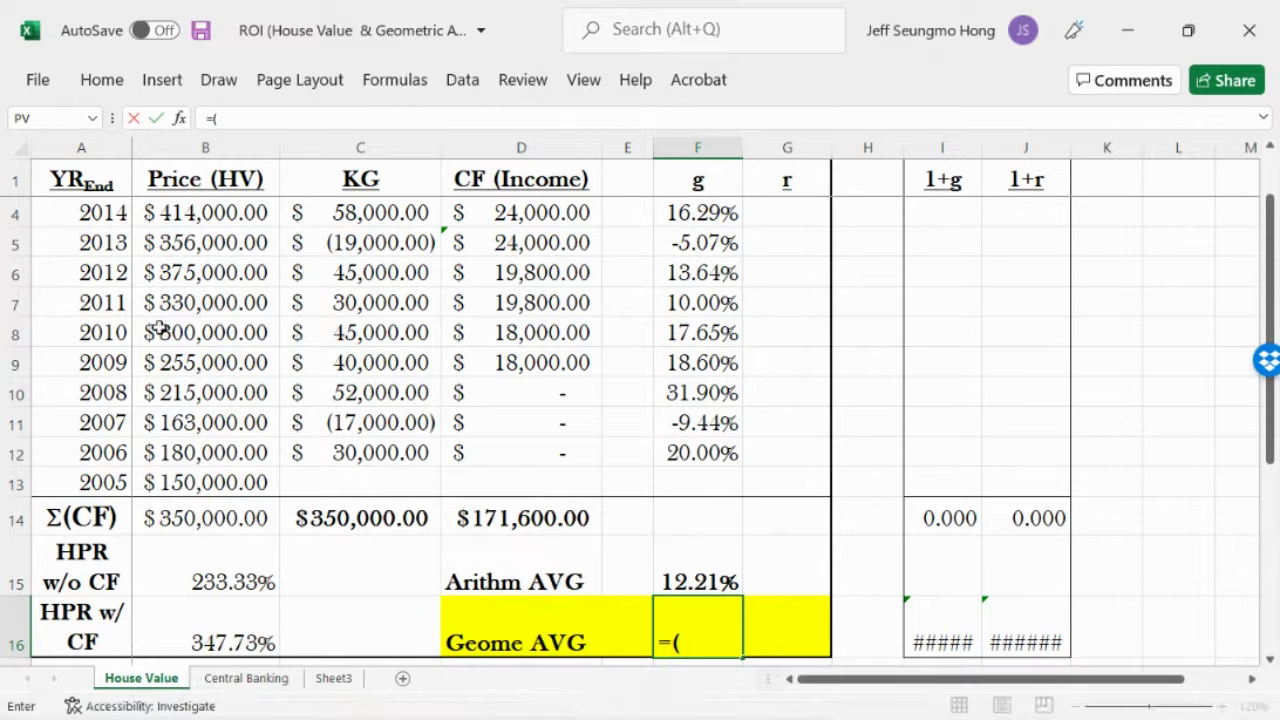
left_click_drag(1276, 306, 1272, 248)
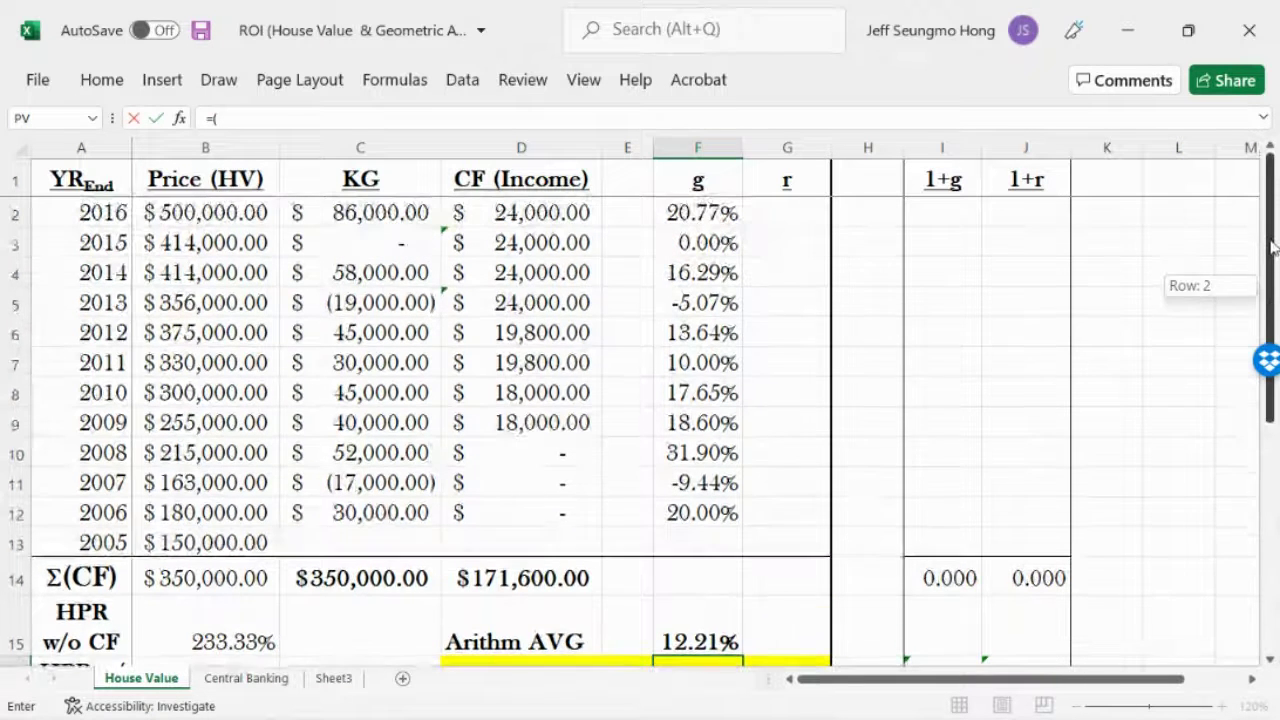
left_click(180, 213)
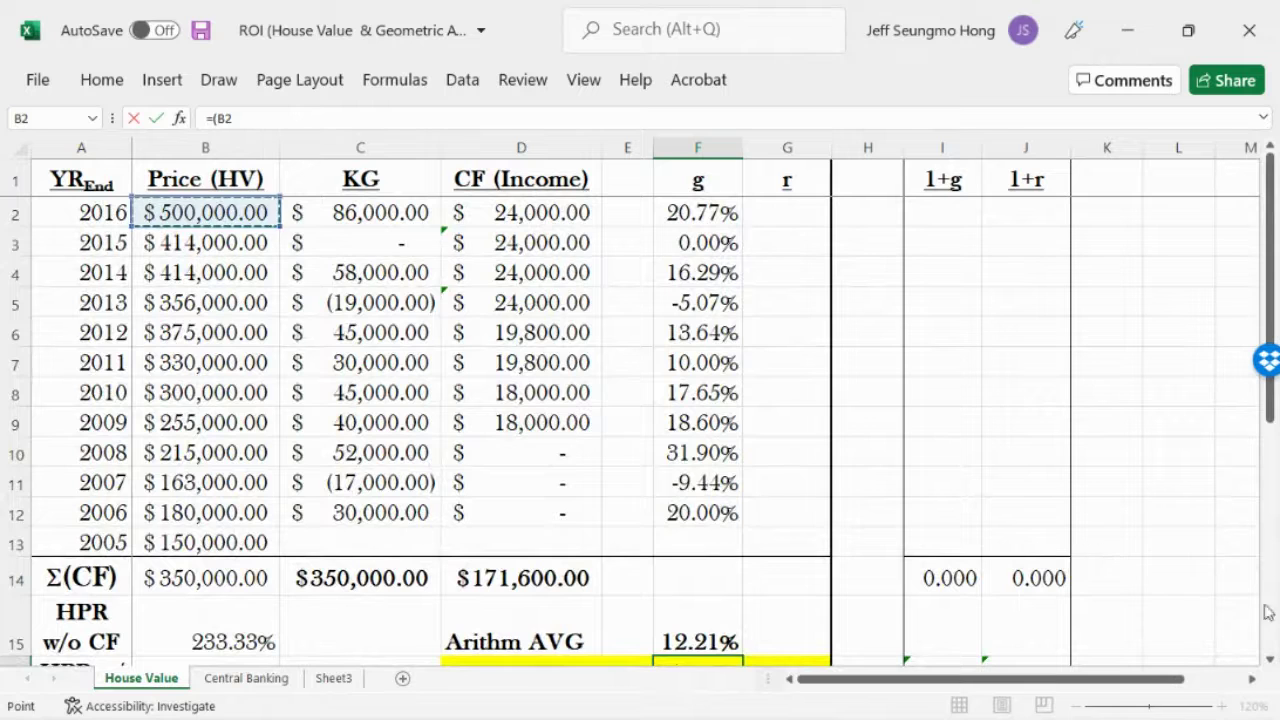
left_click_drag(1272, 414, 1272, 472)
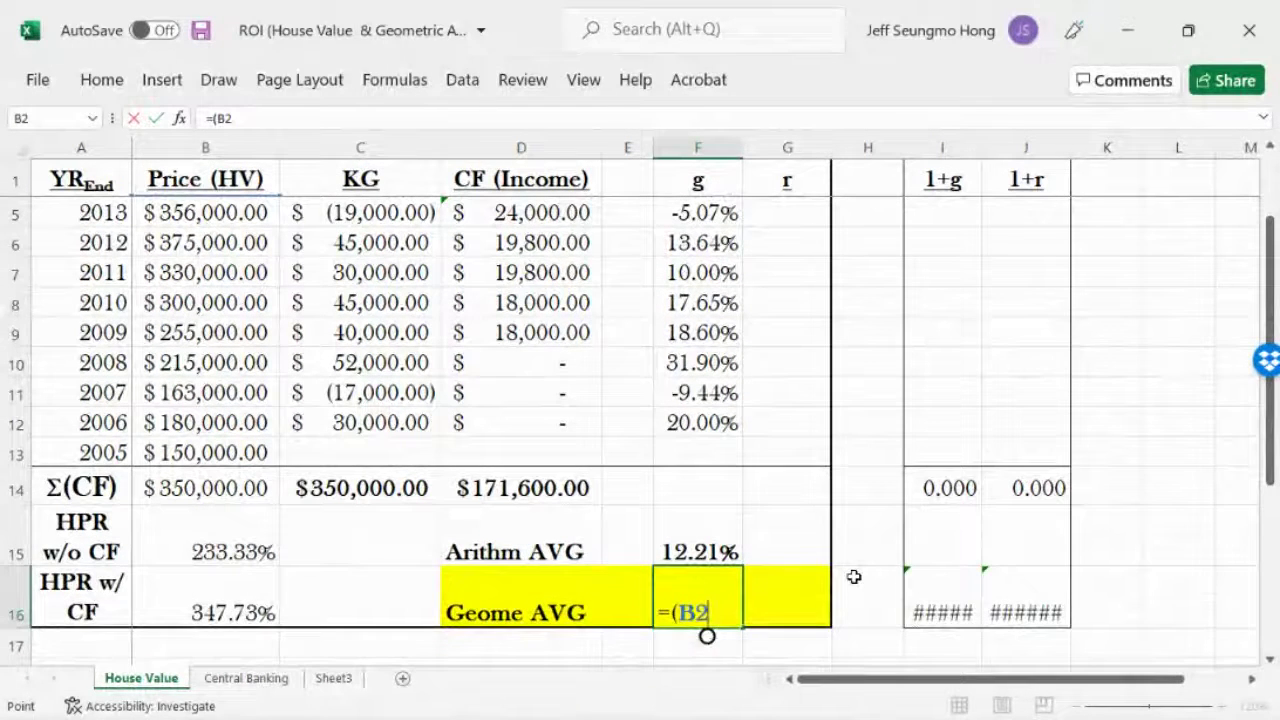
type("/")
left_click(222, 452)
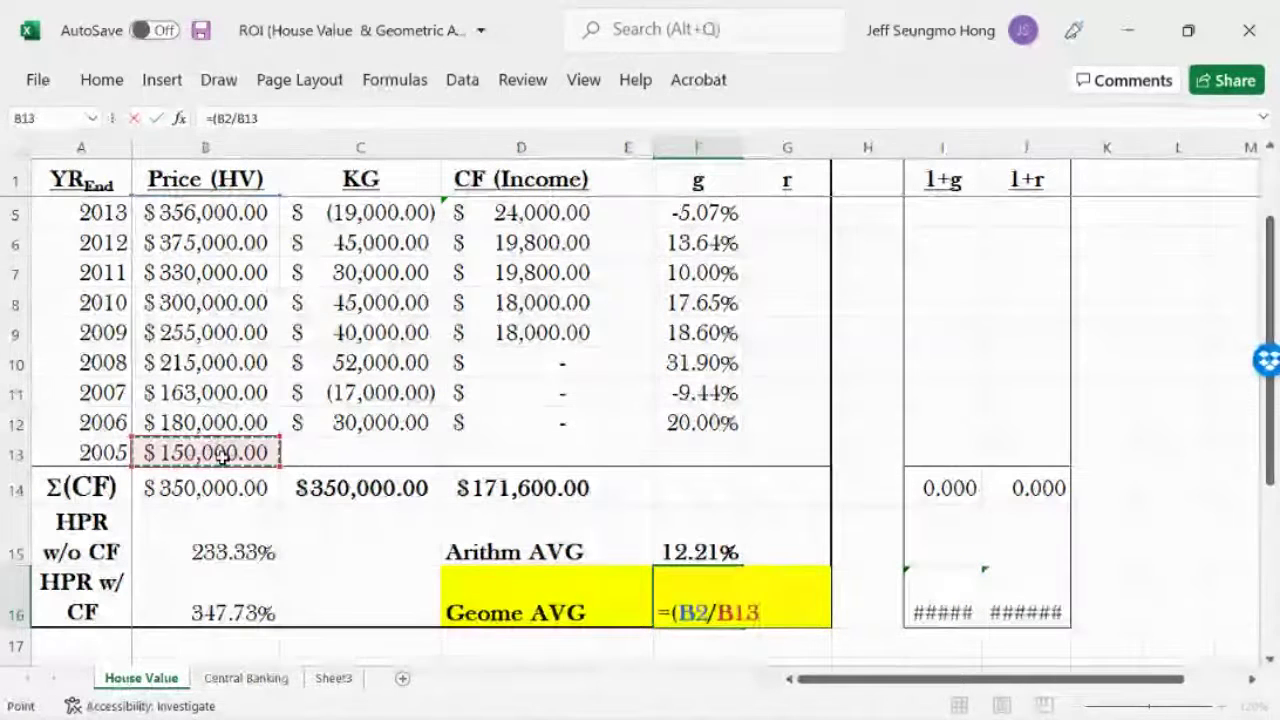
type(")")
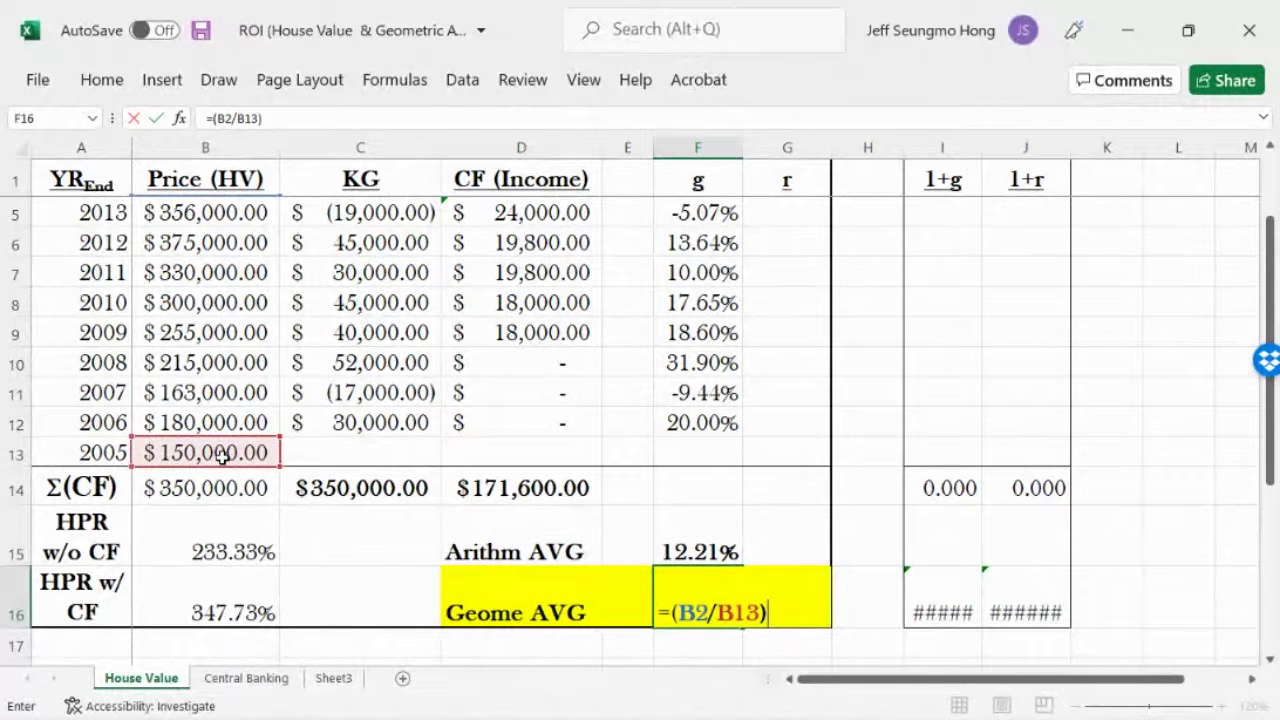
type("^(1/")
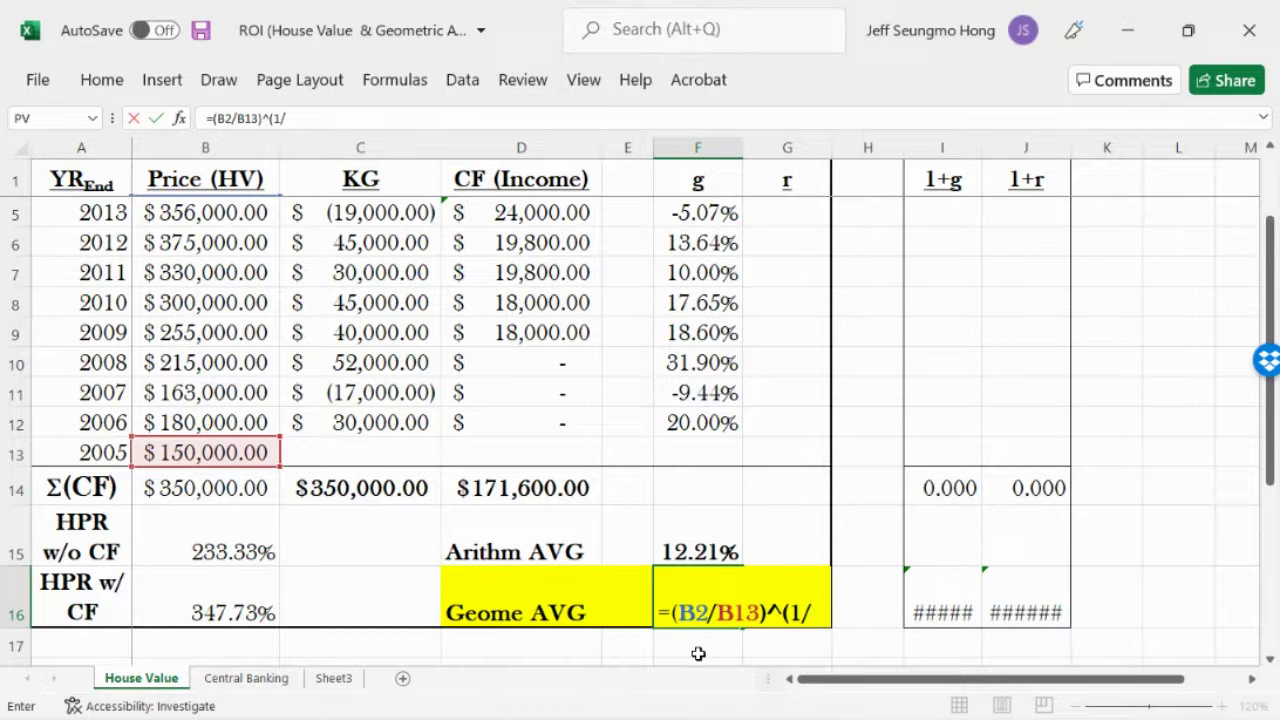
Check the online class session in the browser and return to the Excel workbook
mouse_move(190, 702)
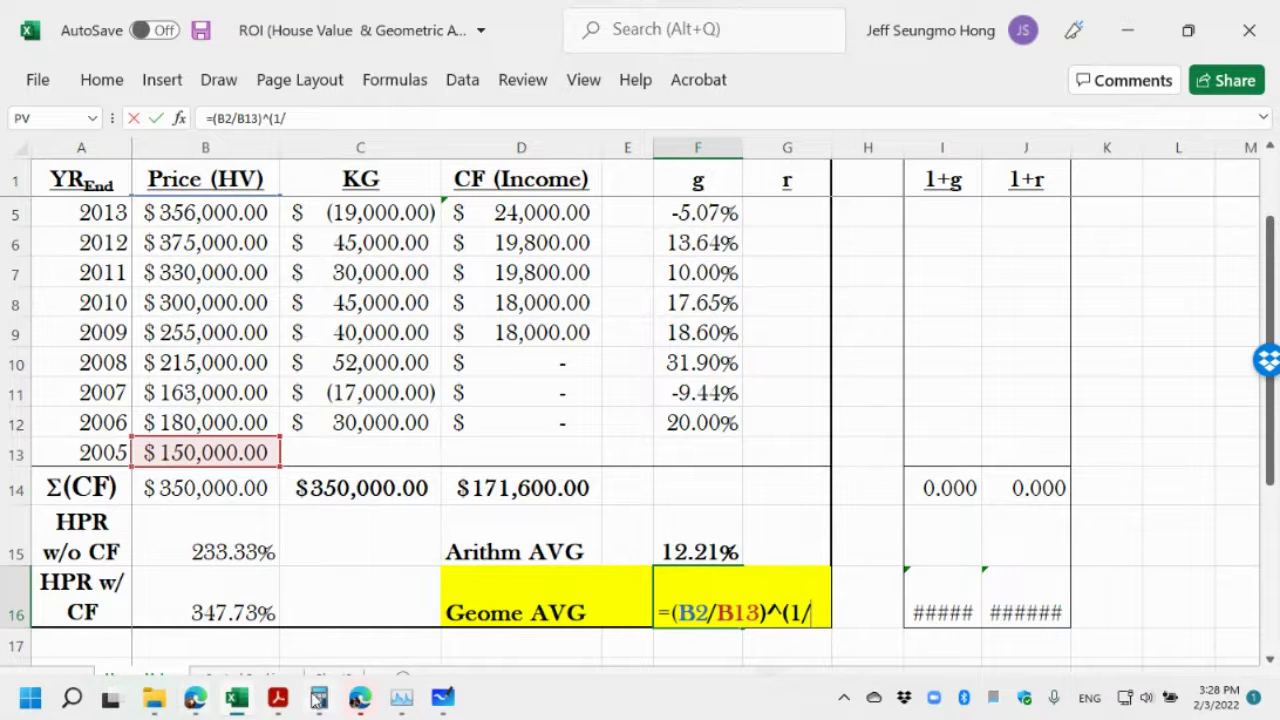
left_click(360, 700)
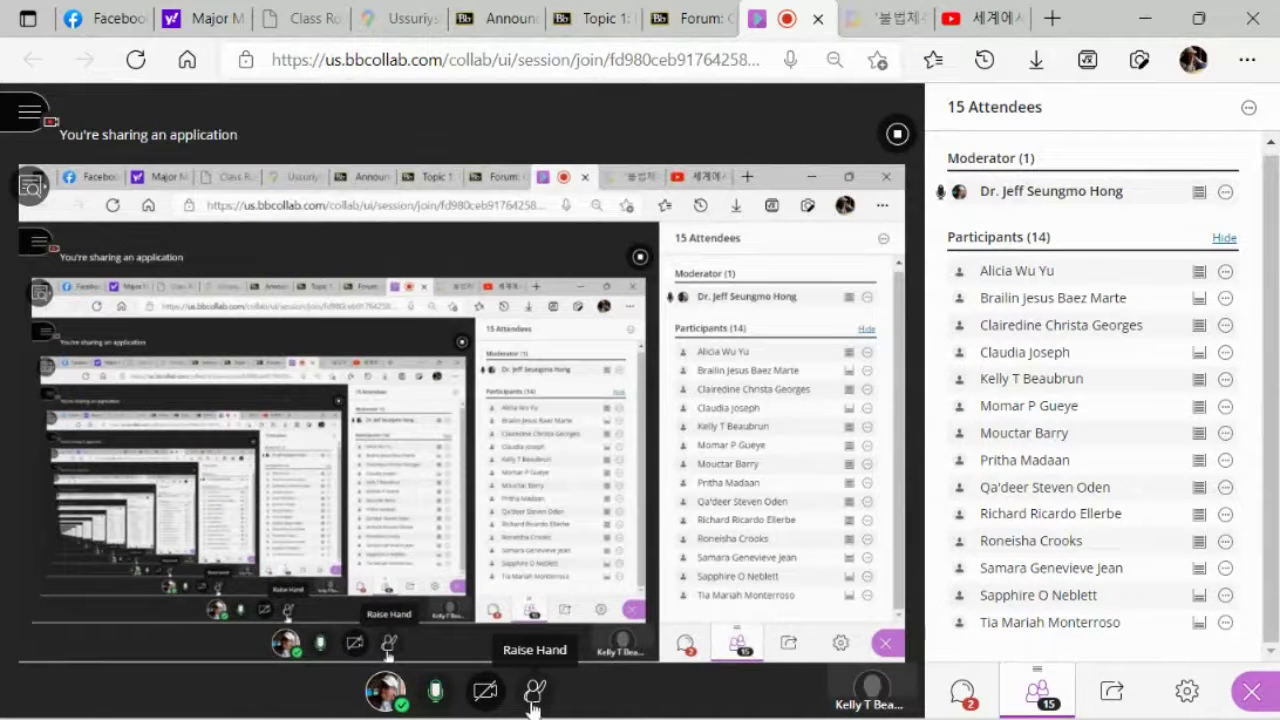
mouse_move(533, 718)
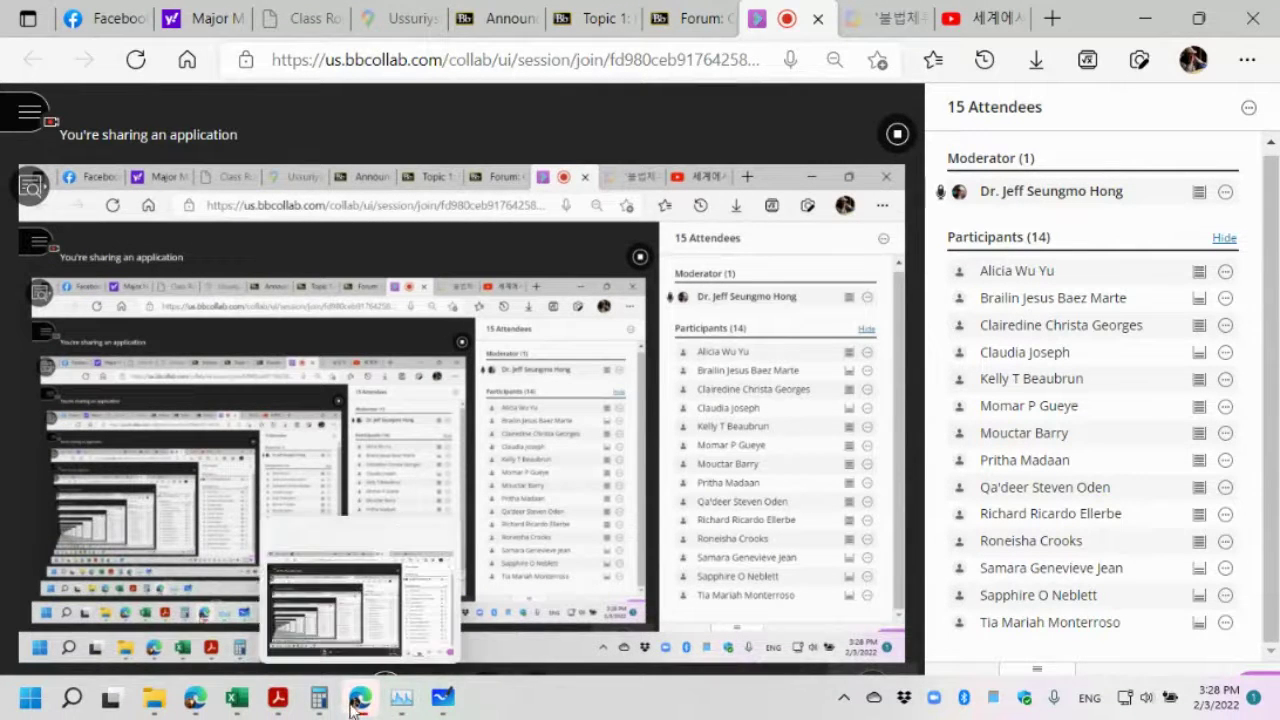
left_click(237, 700)
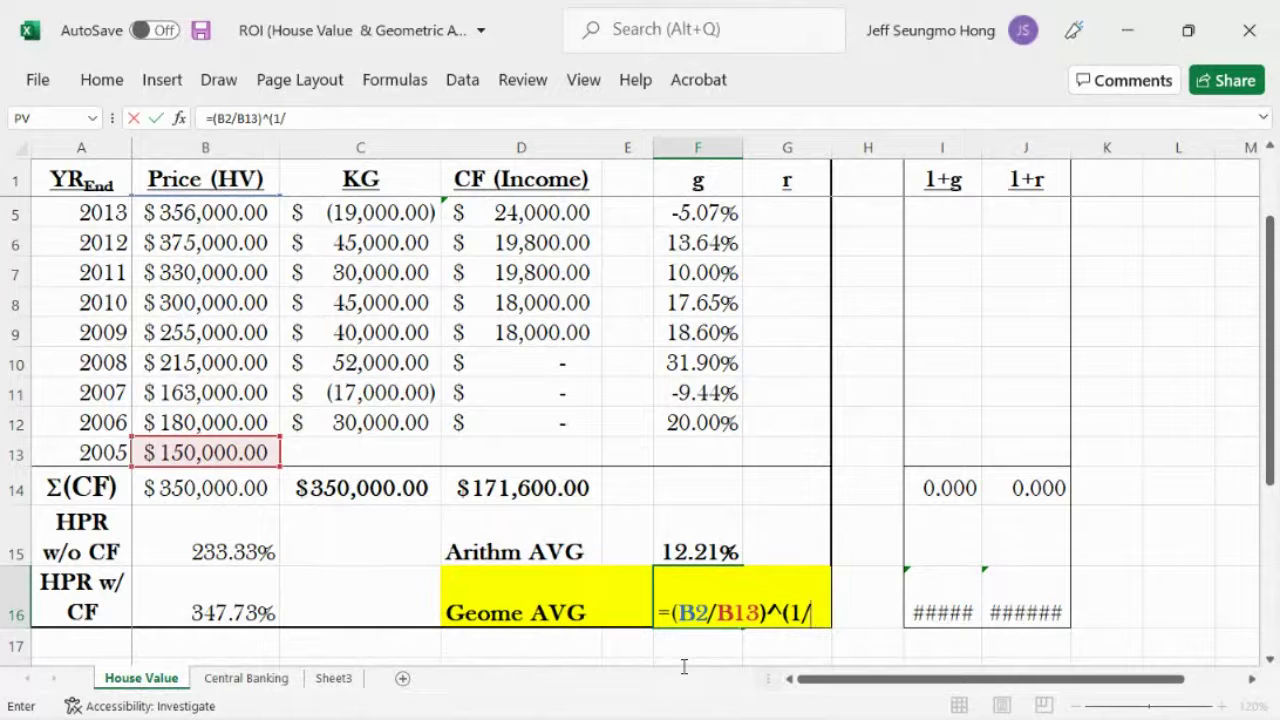
Finish the F16 formula with COUNT(B2:B12) as the exponent's divisor and −1 at the end, and enter it
type("c")
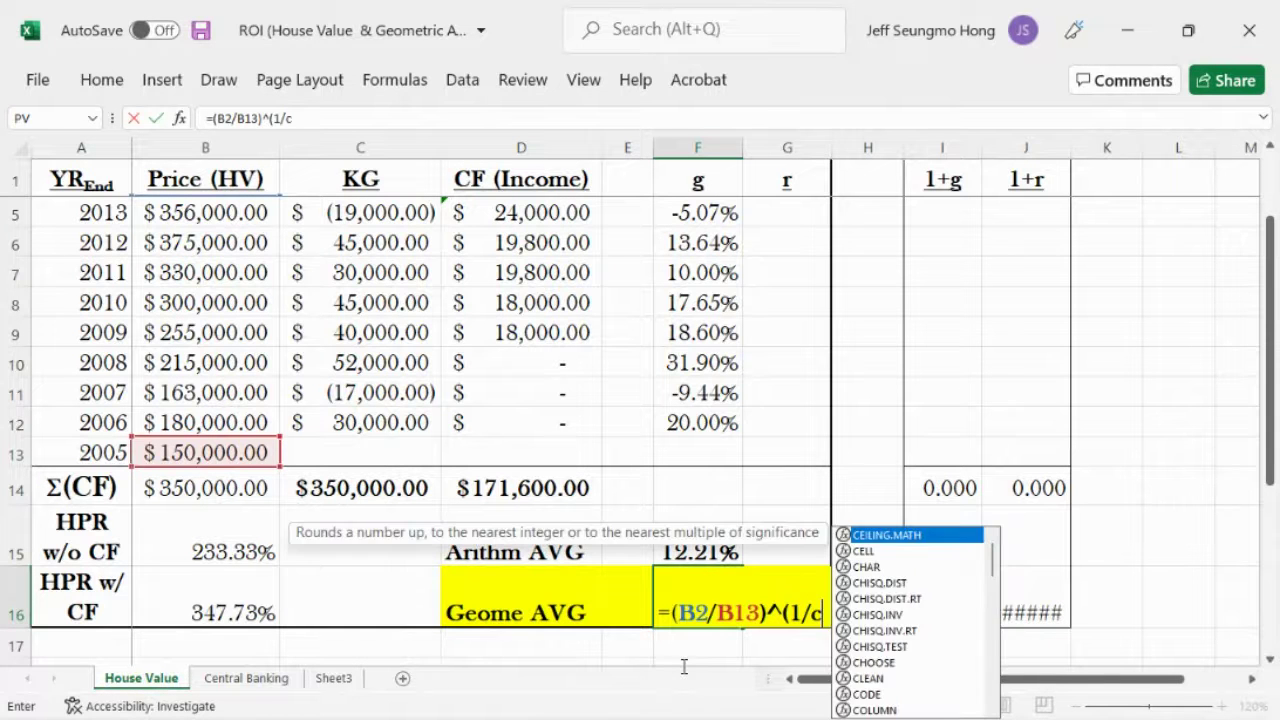
type("ou")
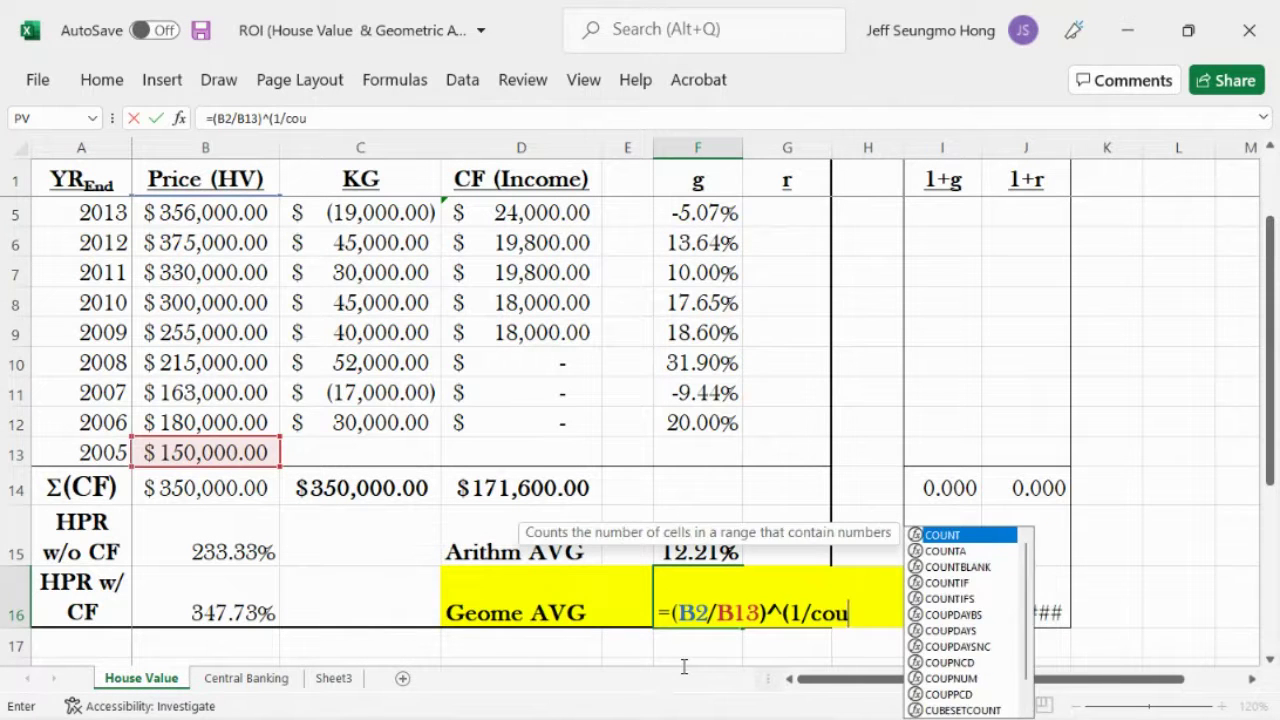
type("nt(")
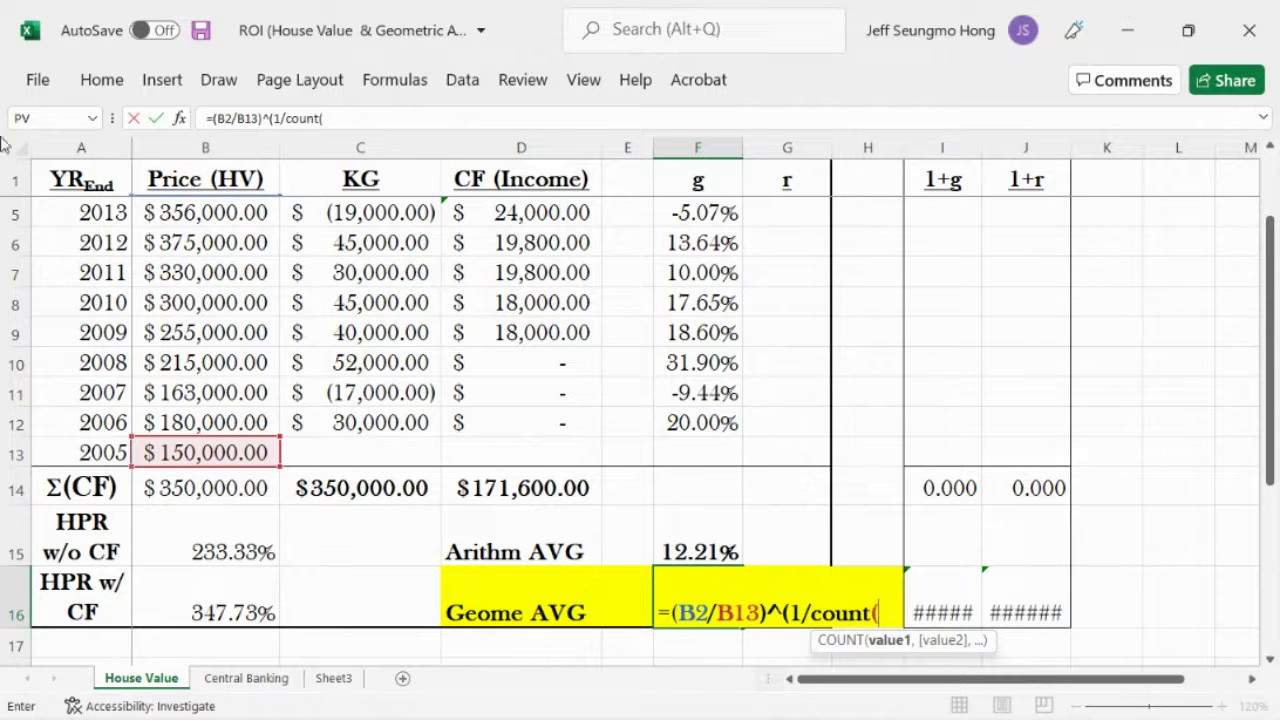
left_click_drag(1257, 392, 1216, 360)
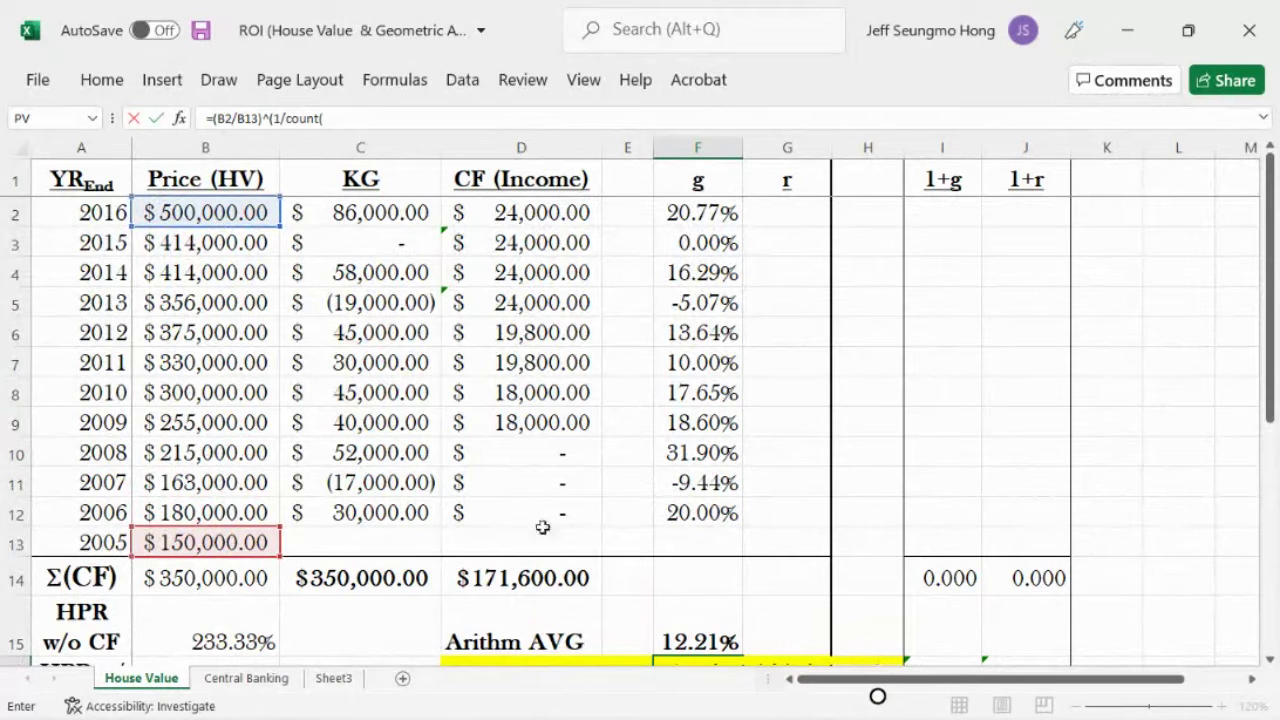
left_click(202, 214)
left_click_drag(202, 257, 265, 515)
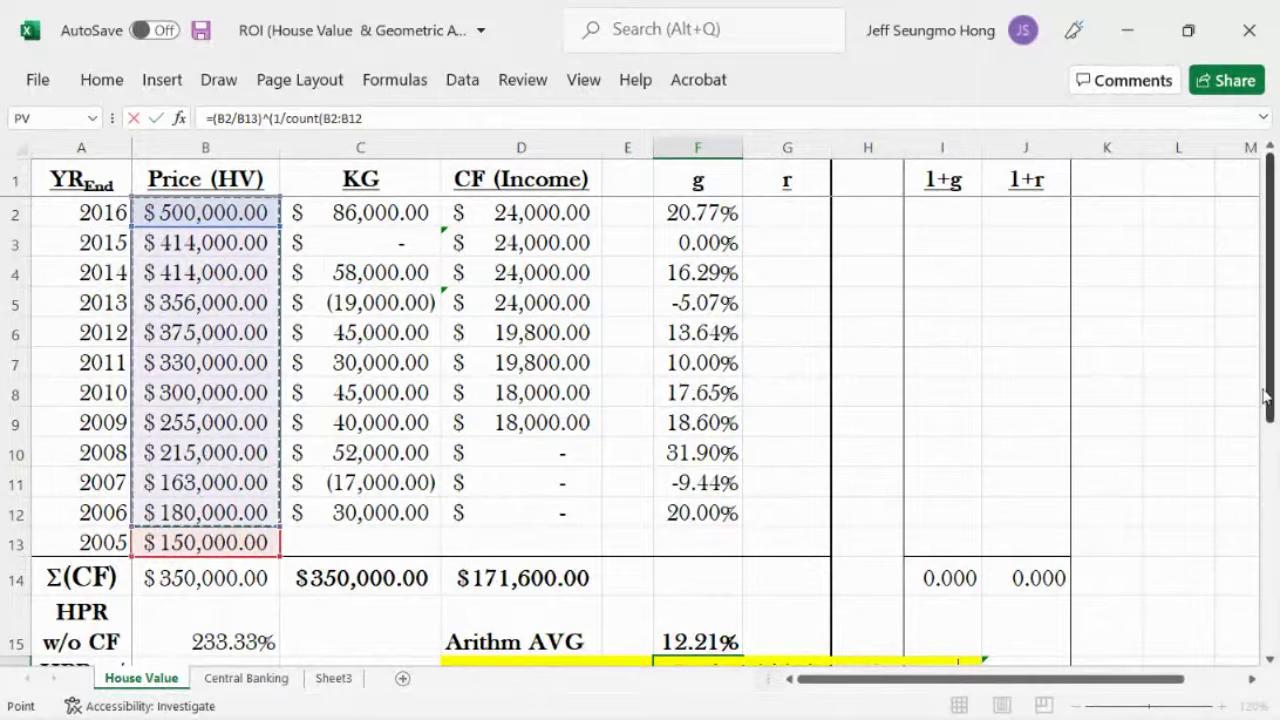
left_click_drag(1268, 385, 1268, 545)
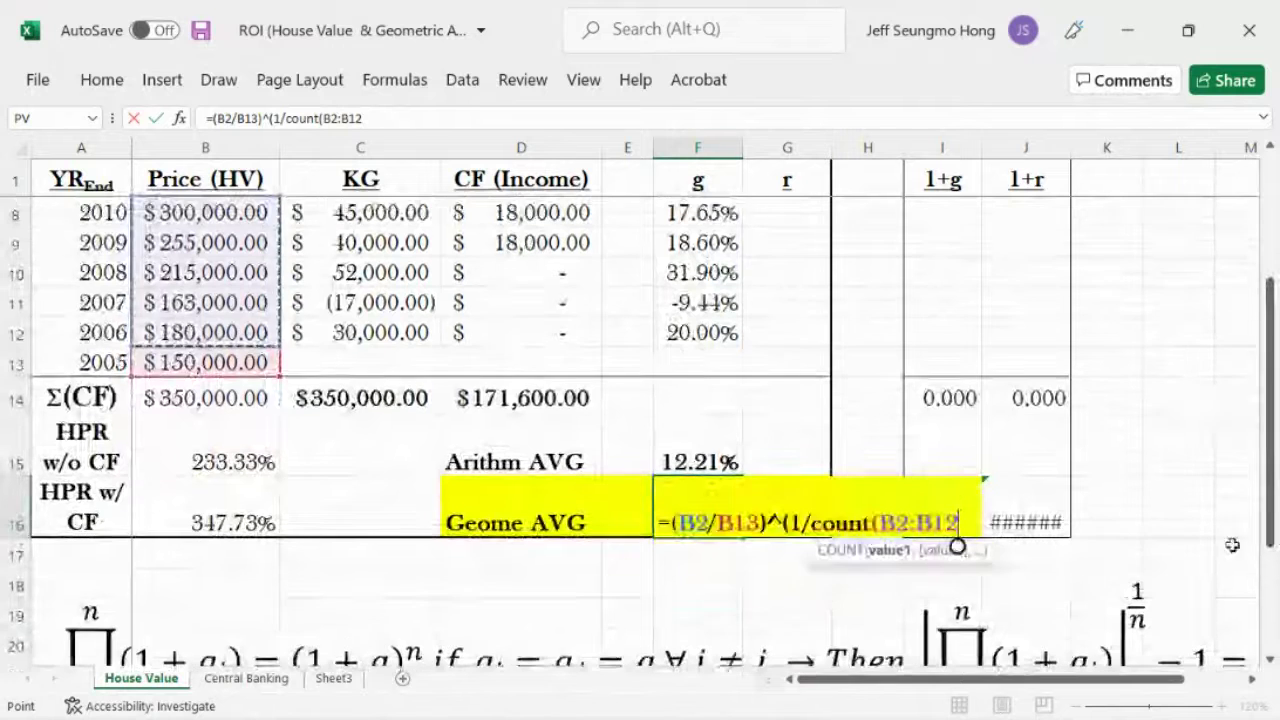
type(")")
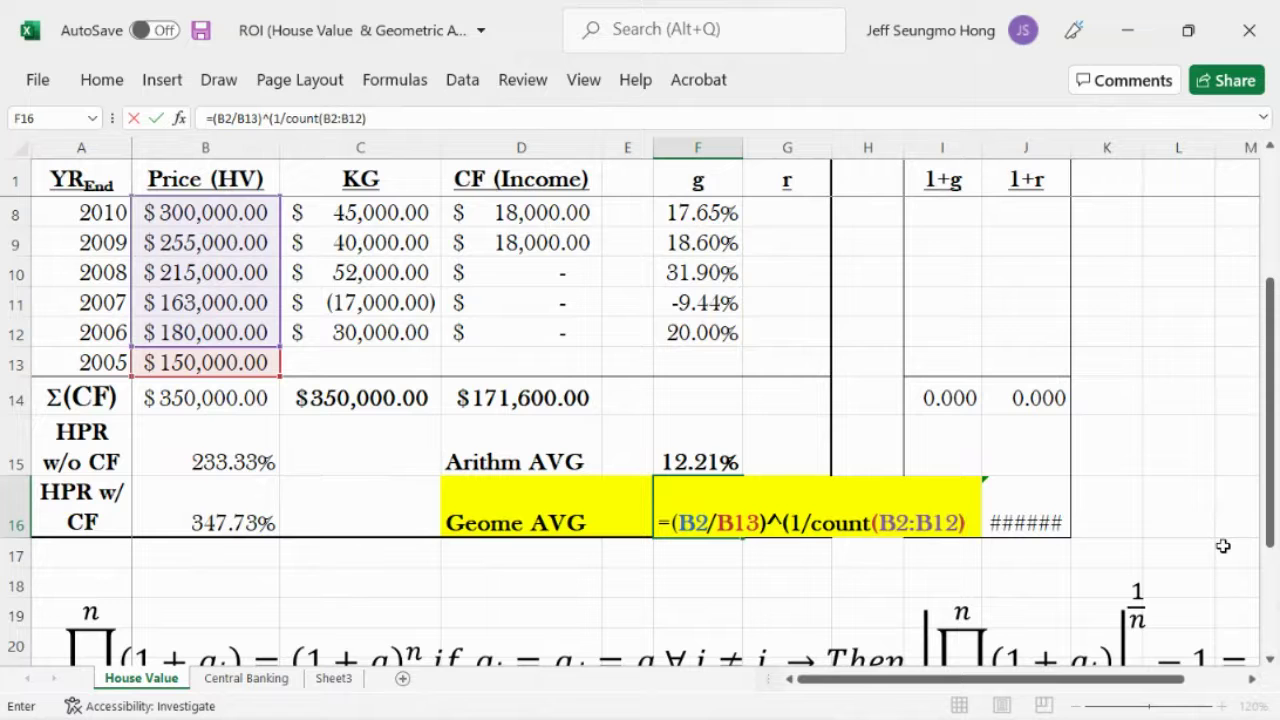
type(")-1")
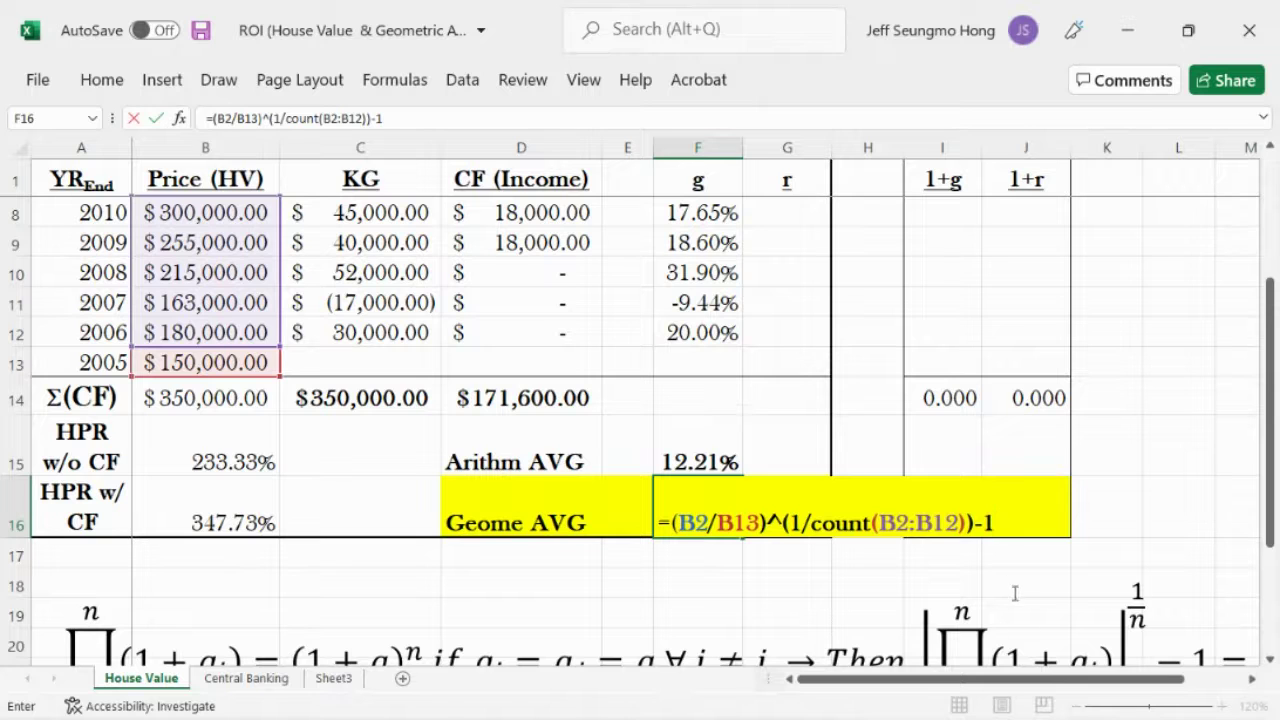
left_click(157, 120)
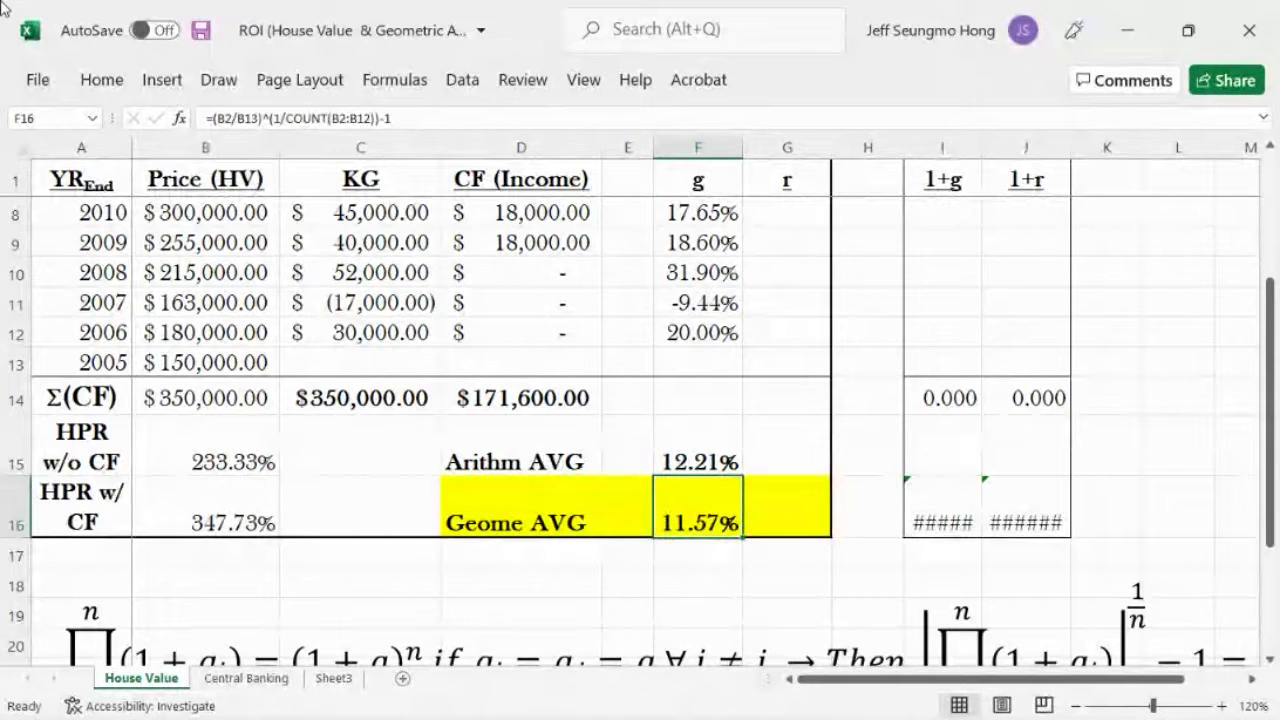
Replace COUNT(B2:B12) in the F16 formula with the year difference (A2-A13) and enter it
double_click(725, 525)
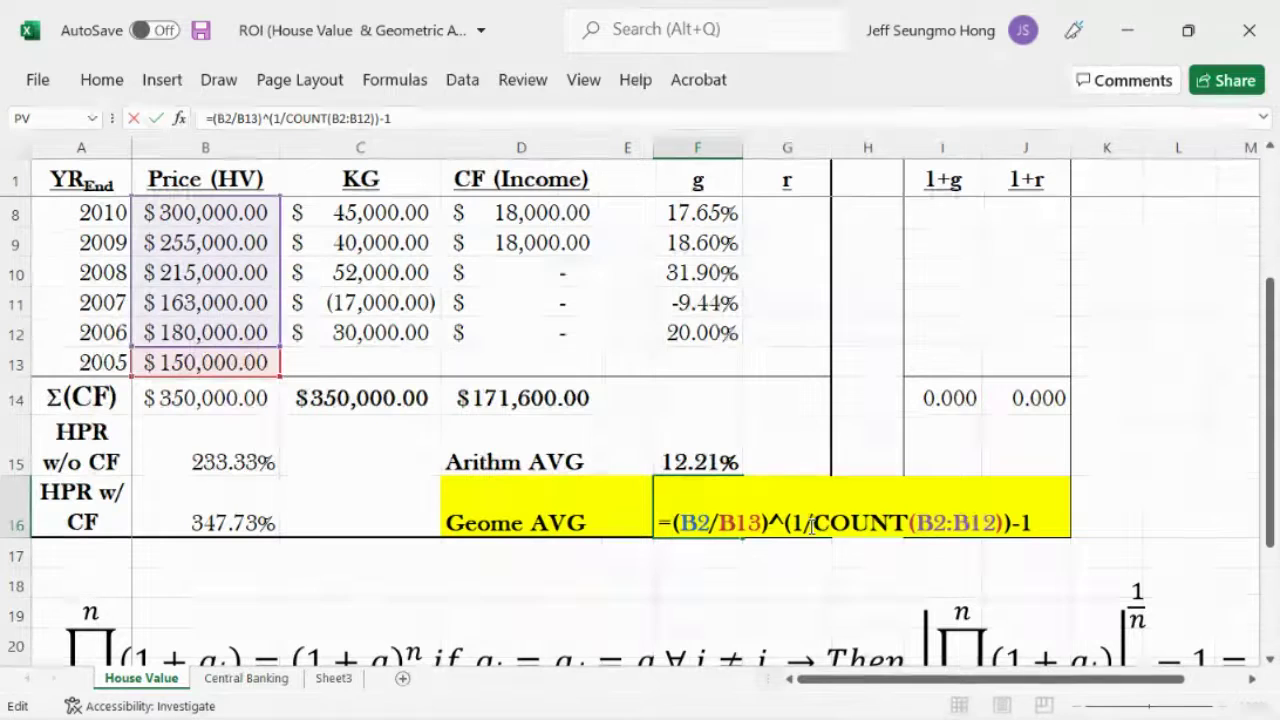
left_click_drag(812, 527, 912, 527)
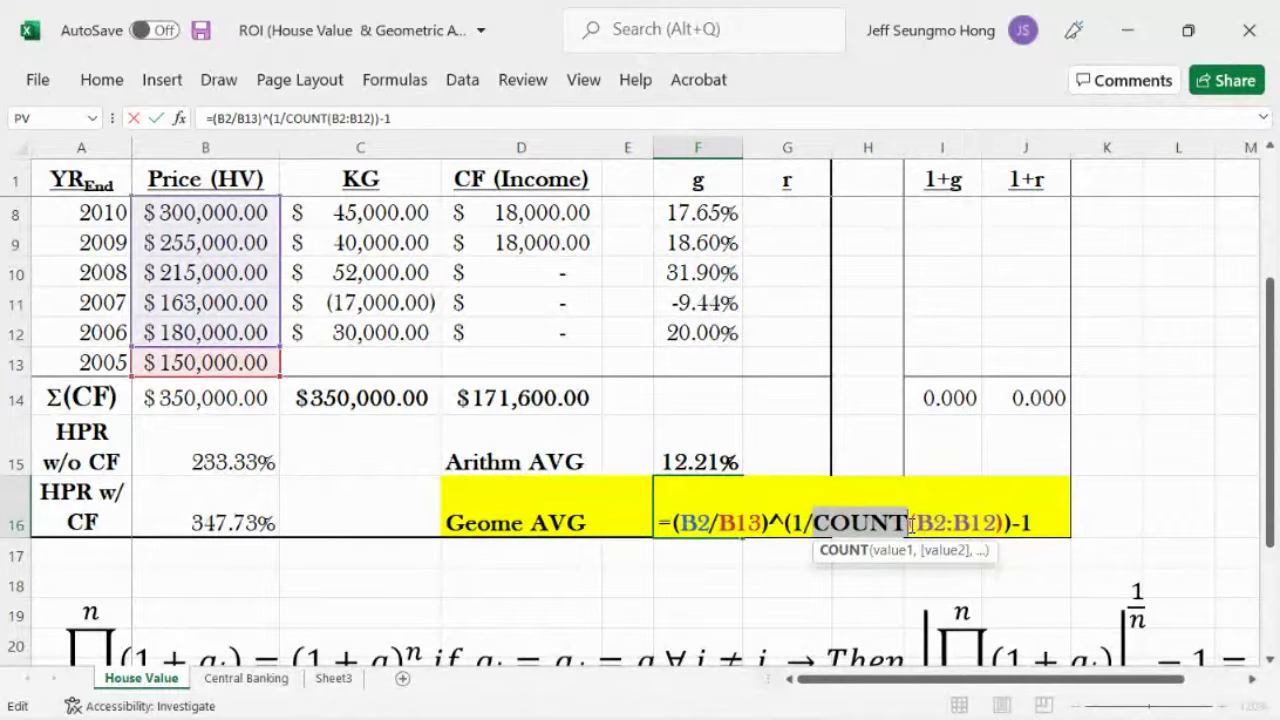
key("BackSpace")
left_click_drag(829, 525, 904, 525)
left_click_drag(1262, 503, 1265, 378)
left_click(47, 216)
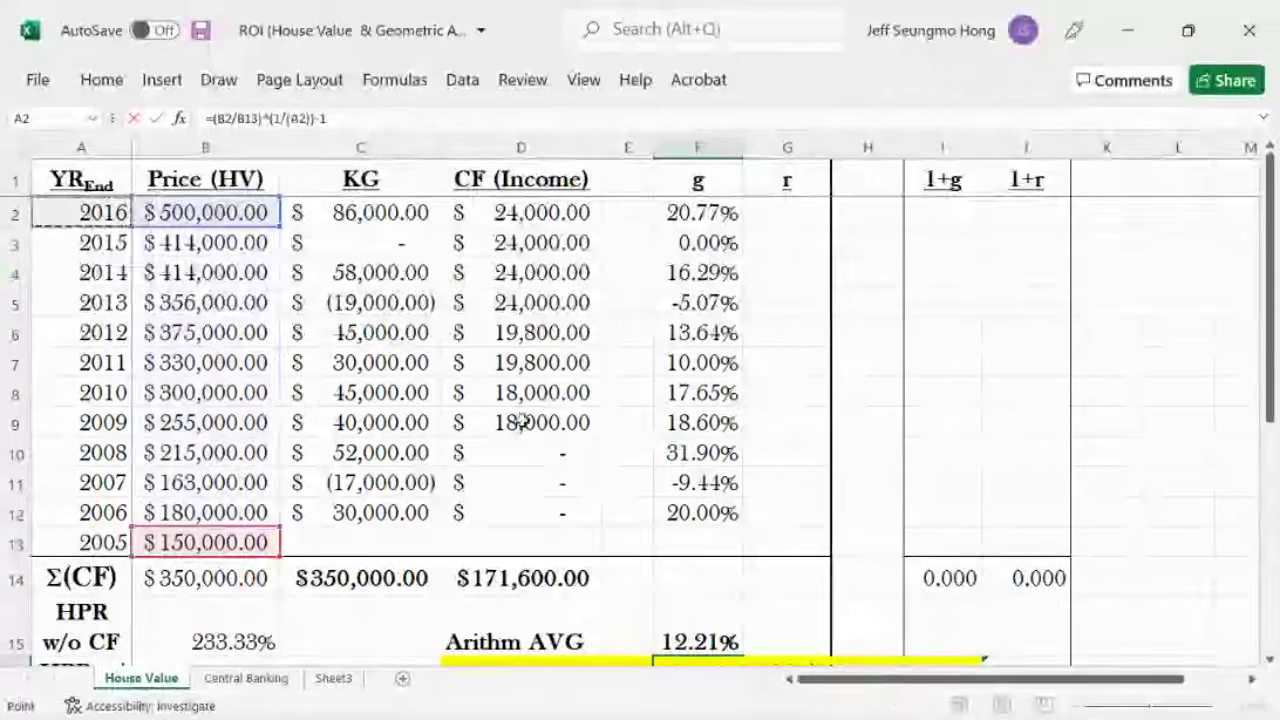
type("-")
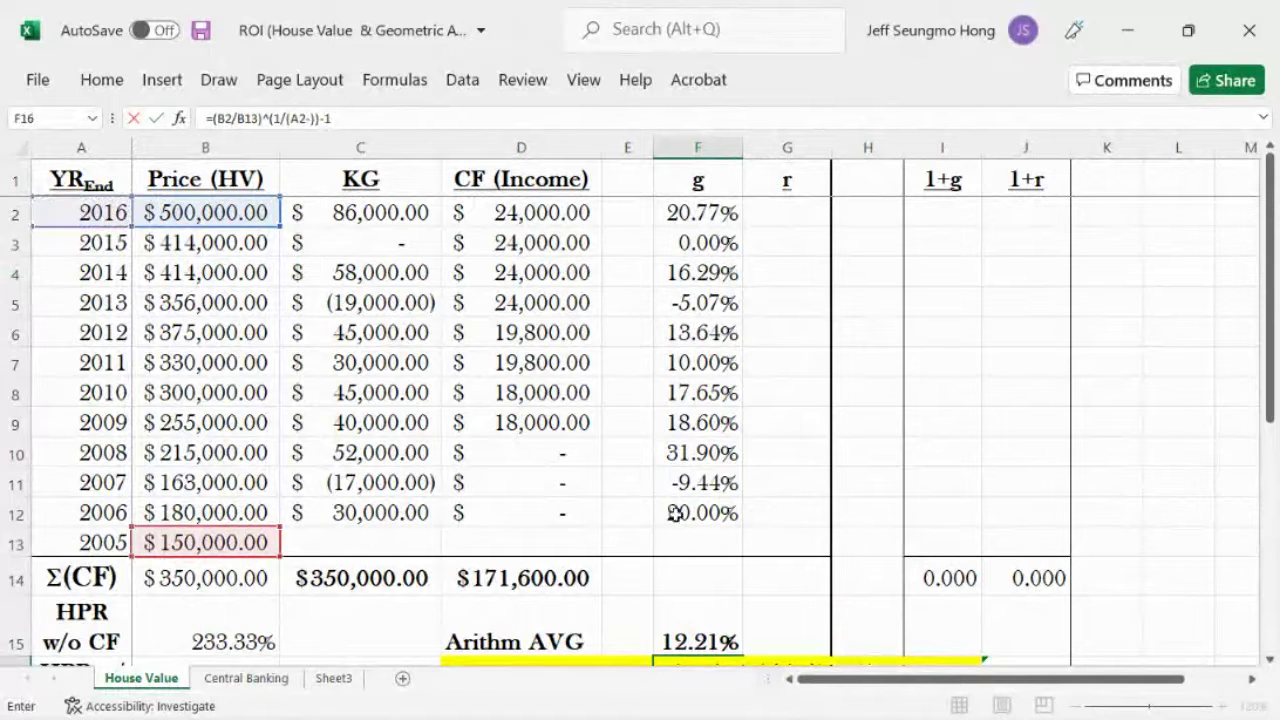
left_click(86, 543)
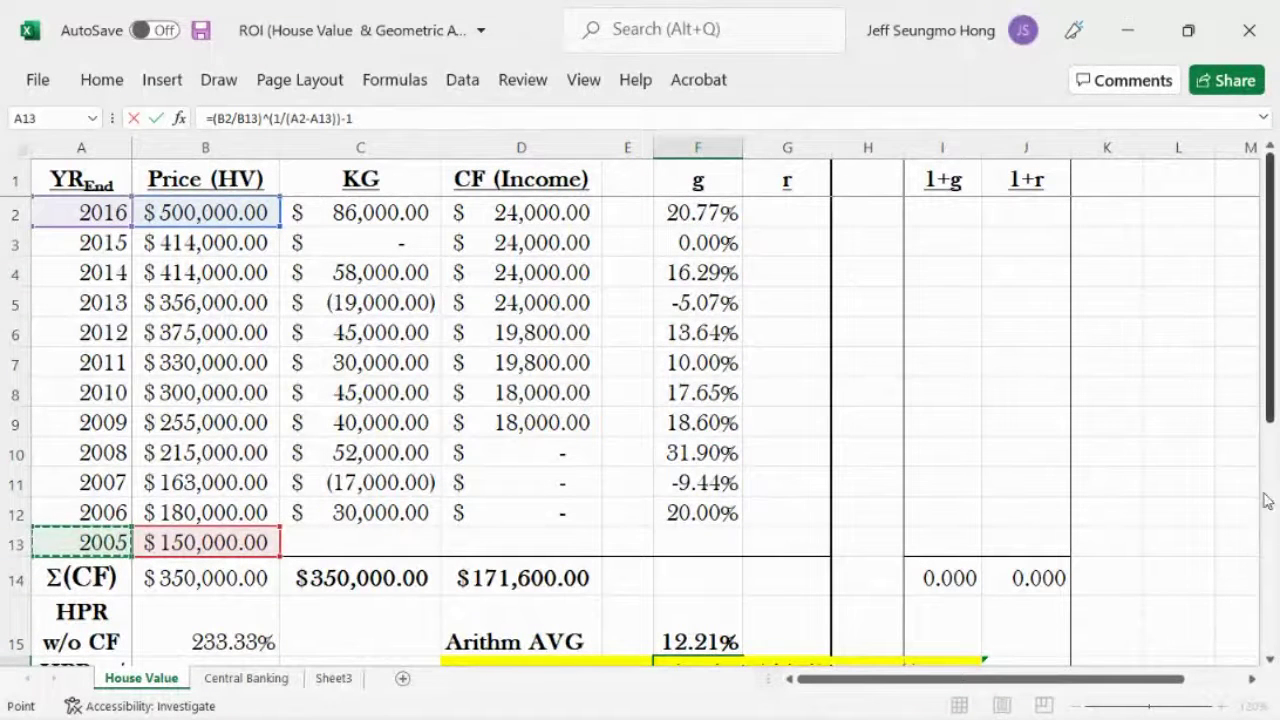
left_click_drag(1265, 366, 1275, 535)
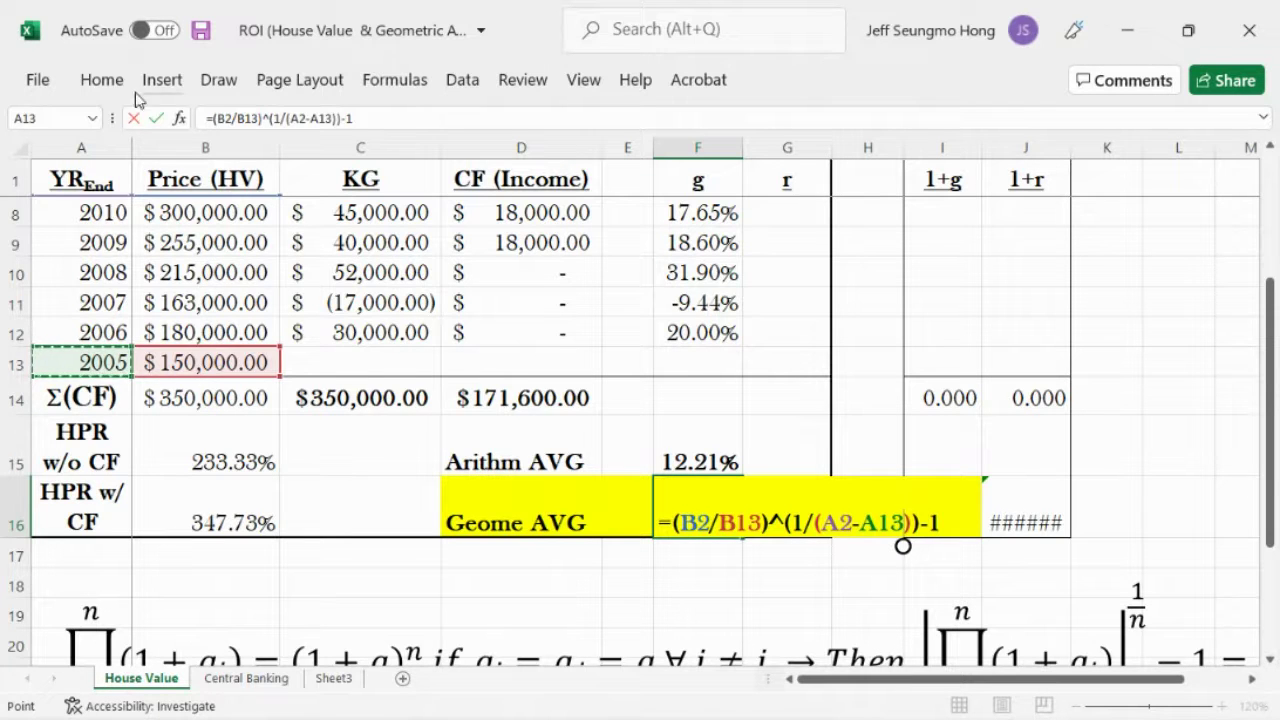
left_click(156, 118)
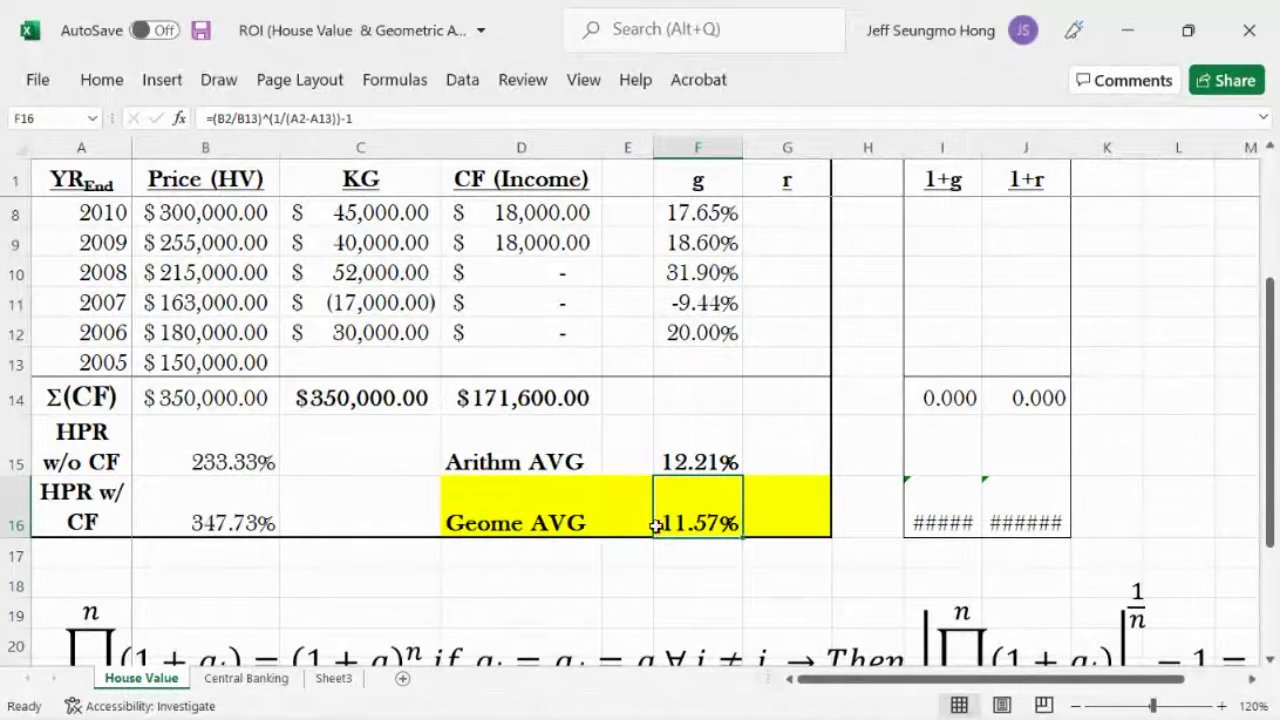
Examine the arithmetic average formula in F15 and the yearly house values above it
left_click_drag(1270, 527, 1270, 512)
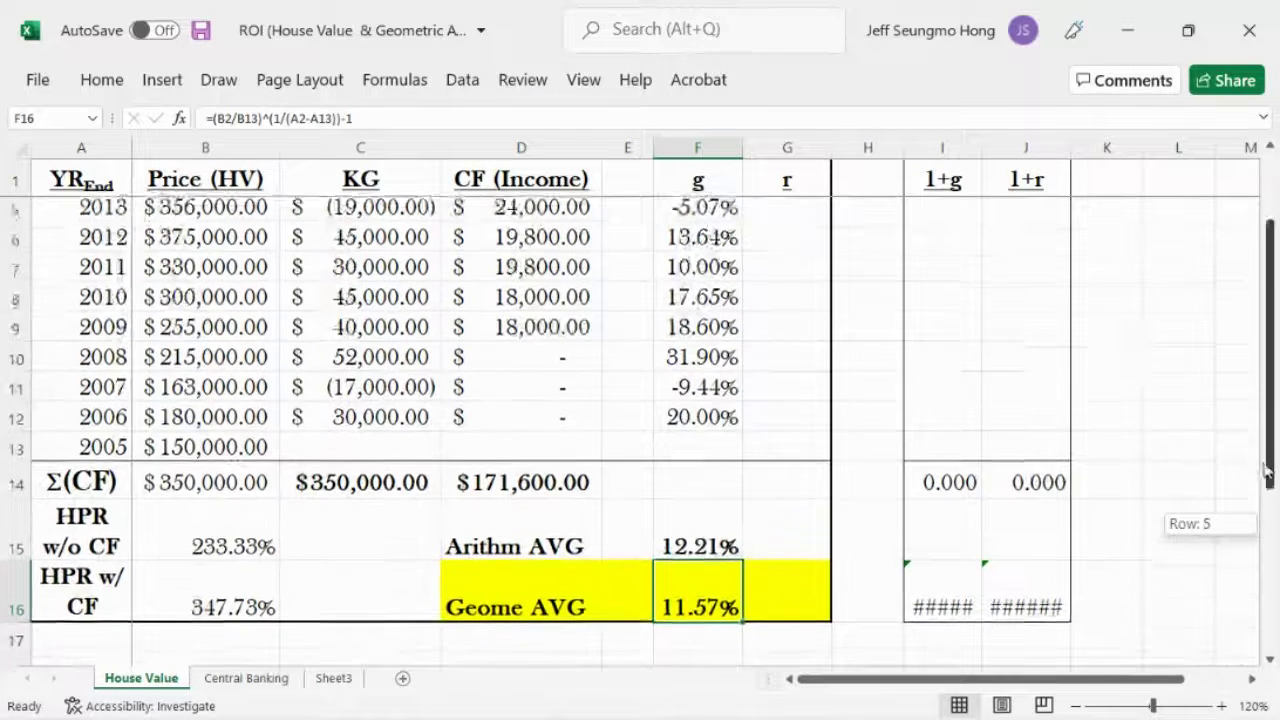
left_click(692, 553)
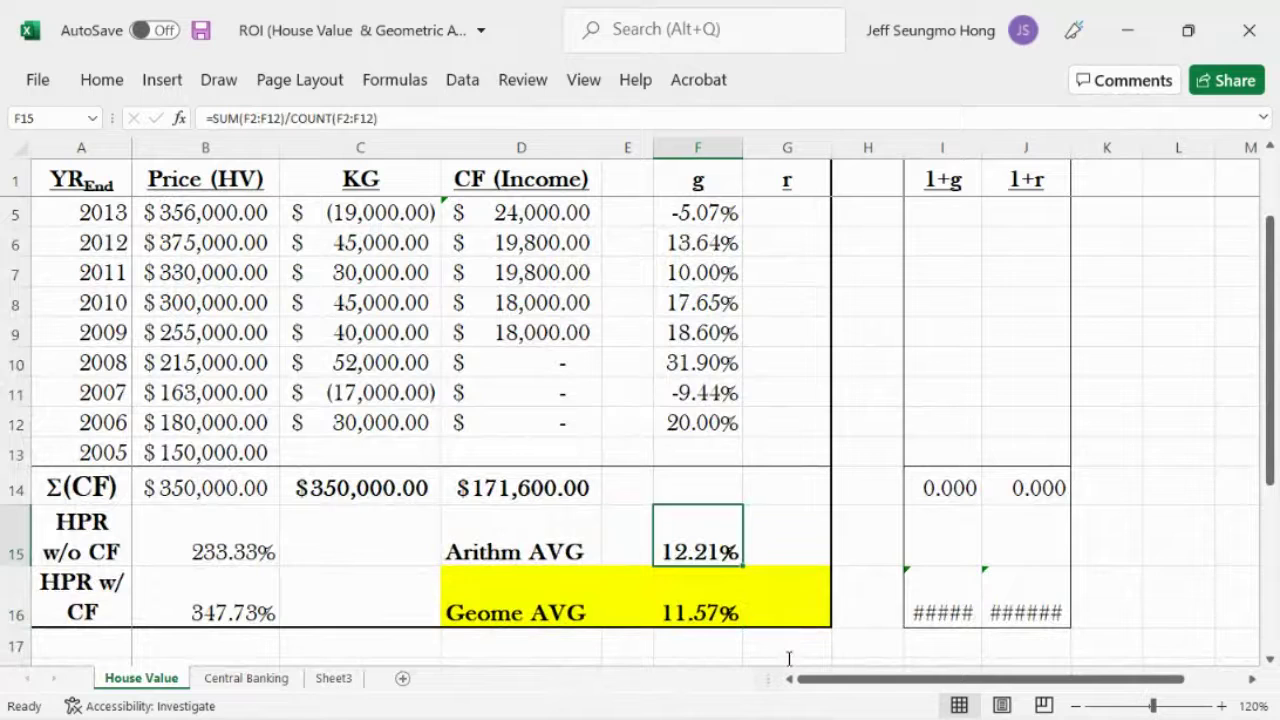
mouse_move(1079, 716)
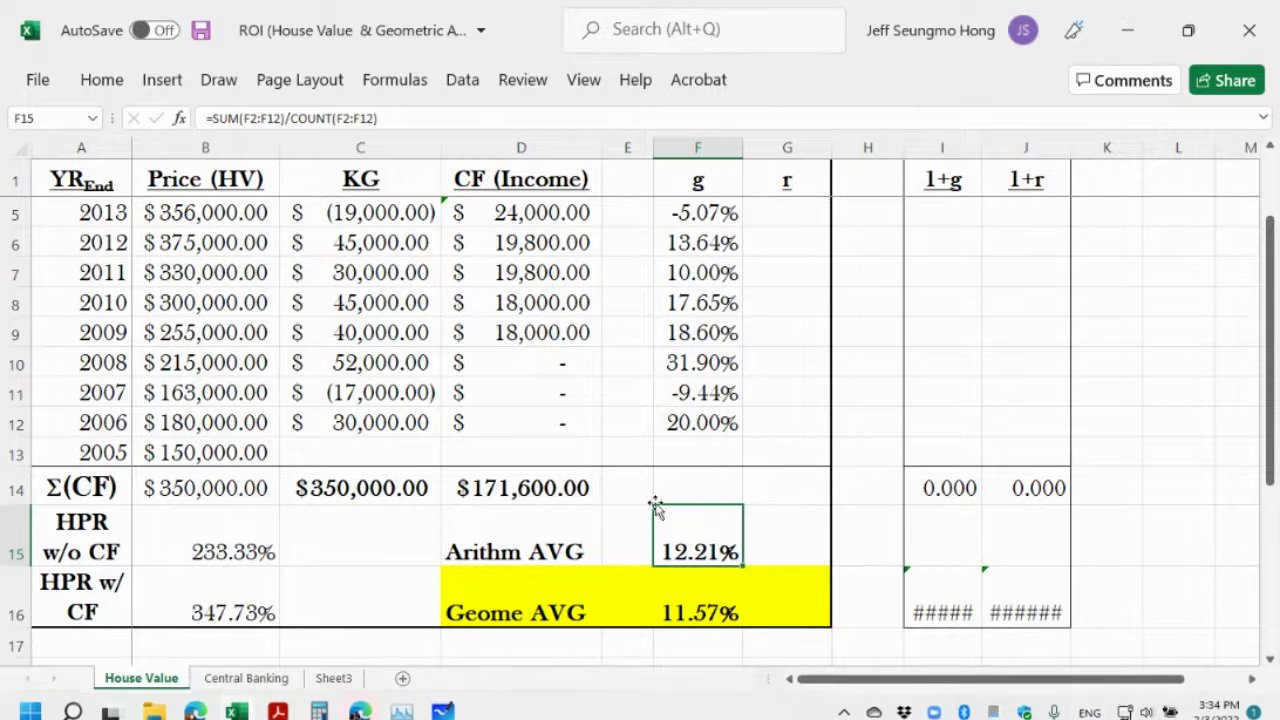
left_click_drag(1268, 355, 1268, 292)
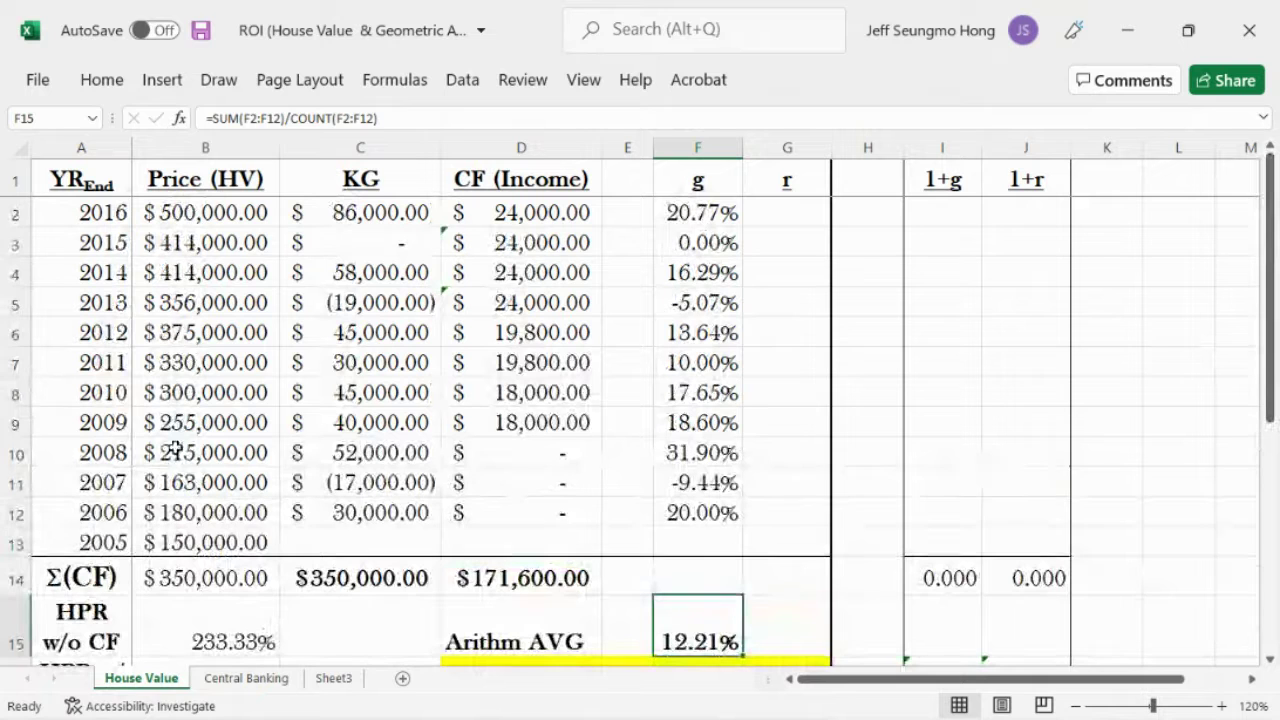
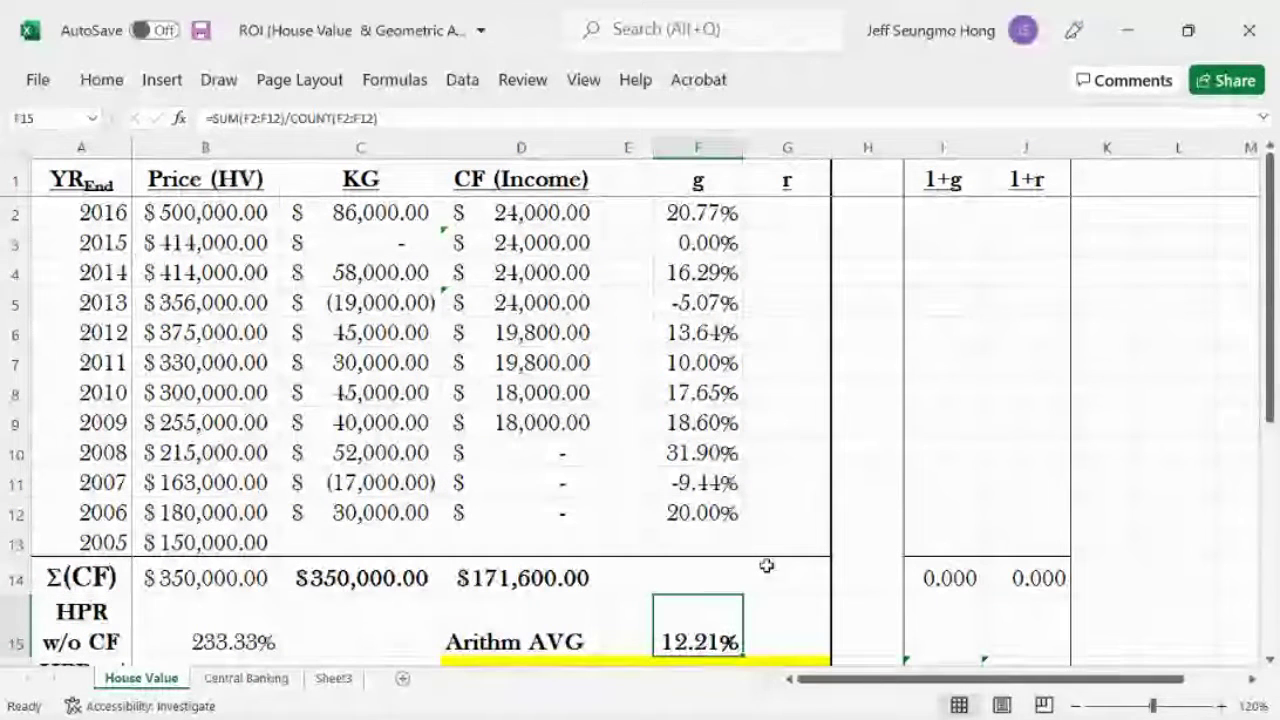
Compare the arithmetic average formula in F15 with the geometric average formula in F16
mouse_move(700, 718)
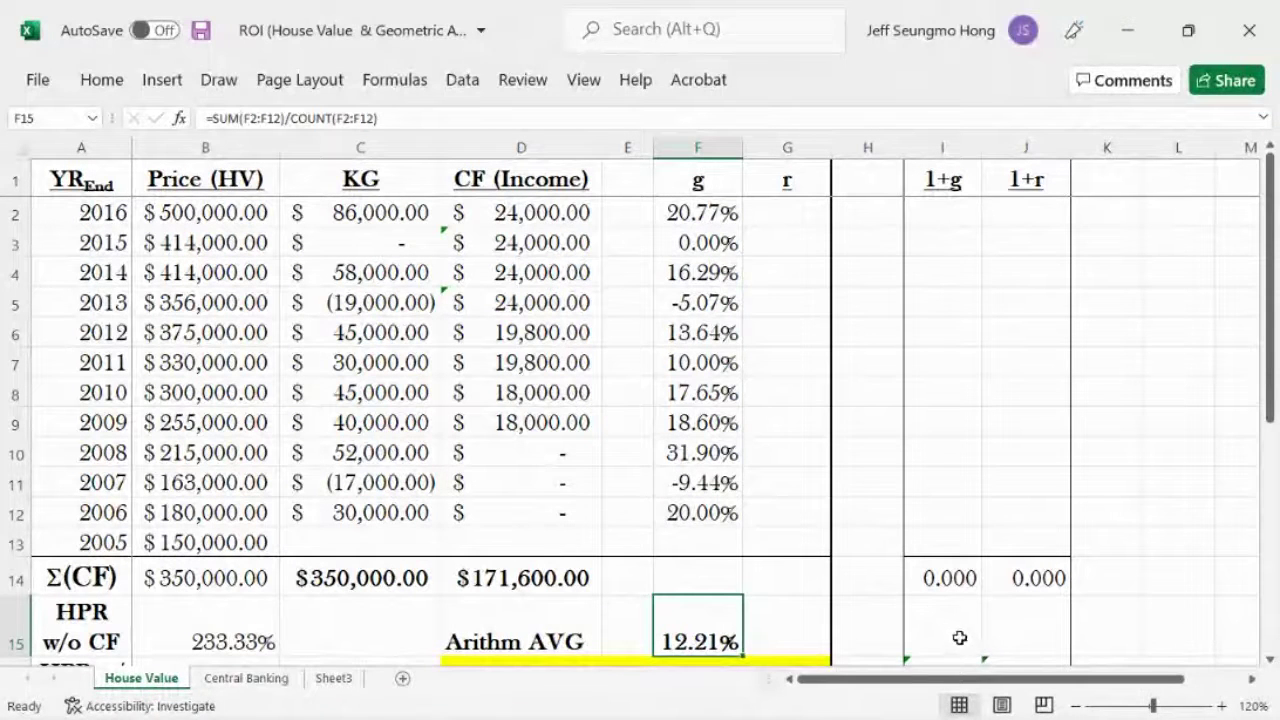
mouse_move(952, 717)
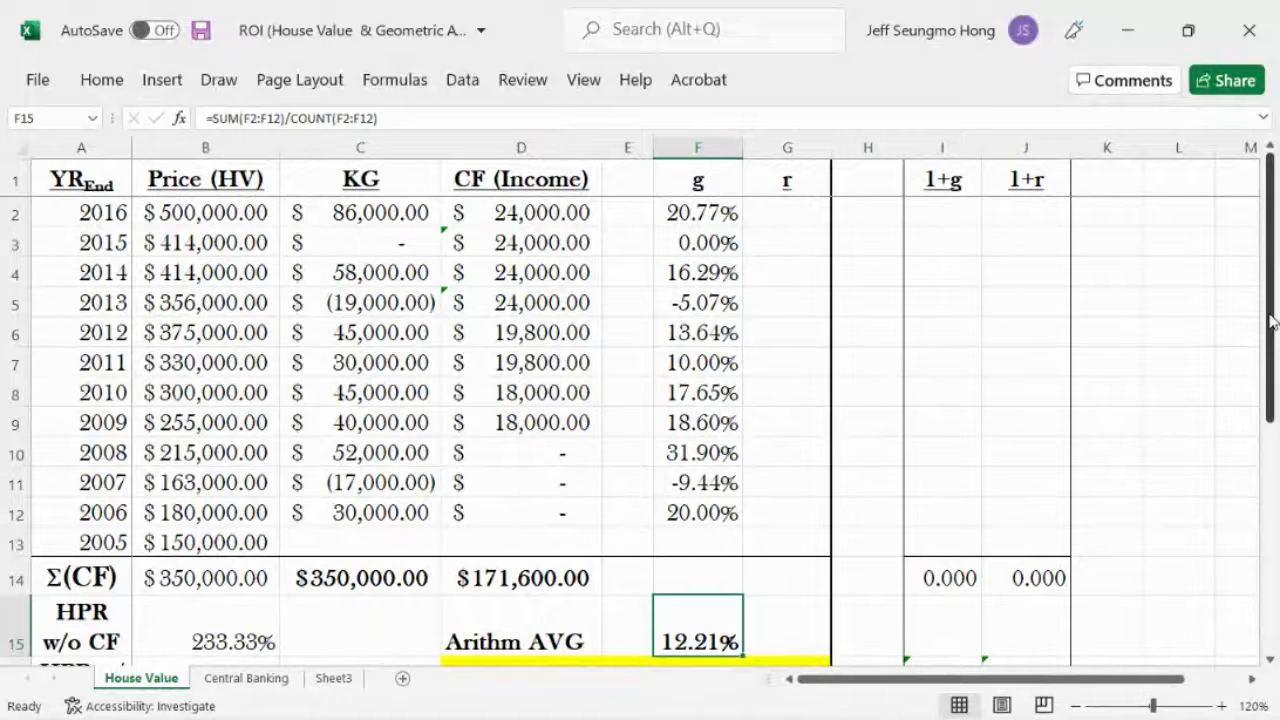
left_click_drag(1272, 320, 1270, 400)
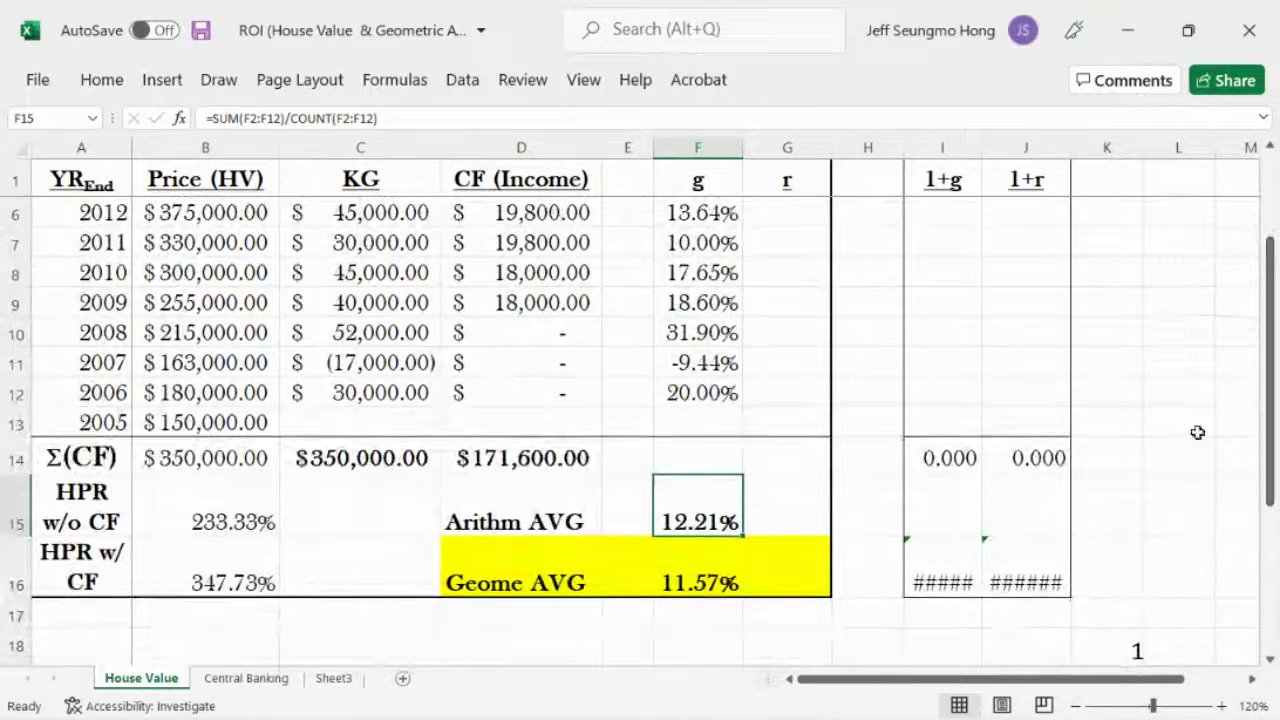
left_click(705, 583)
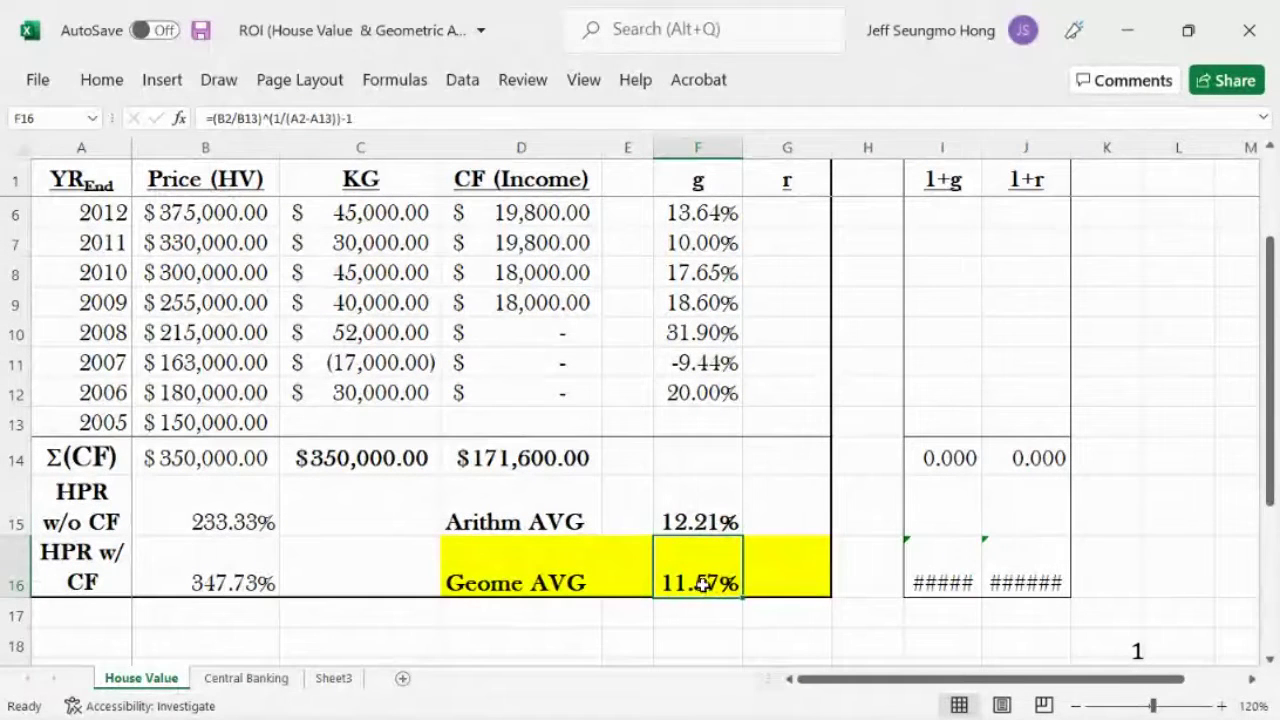
left_click(697, 522)
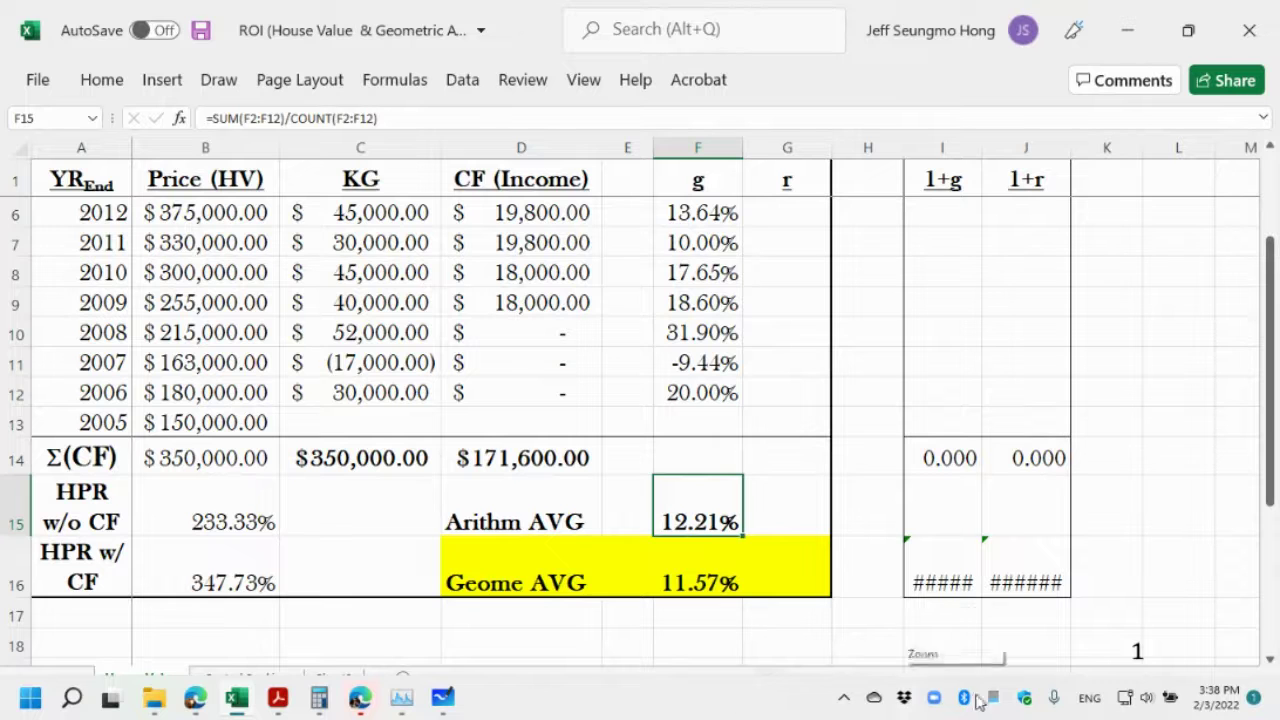
left_click(733, 585)
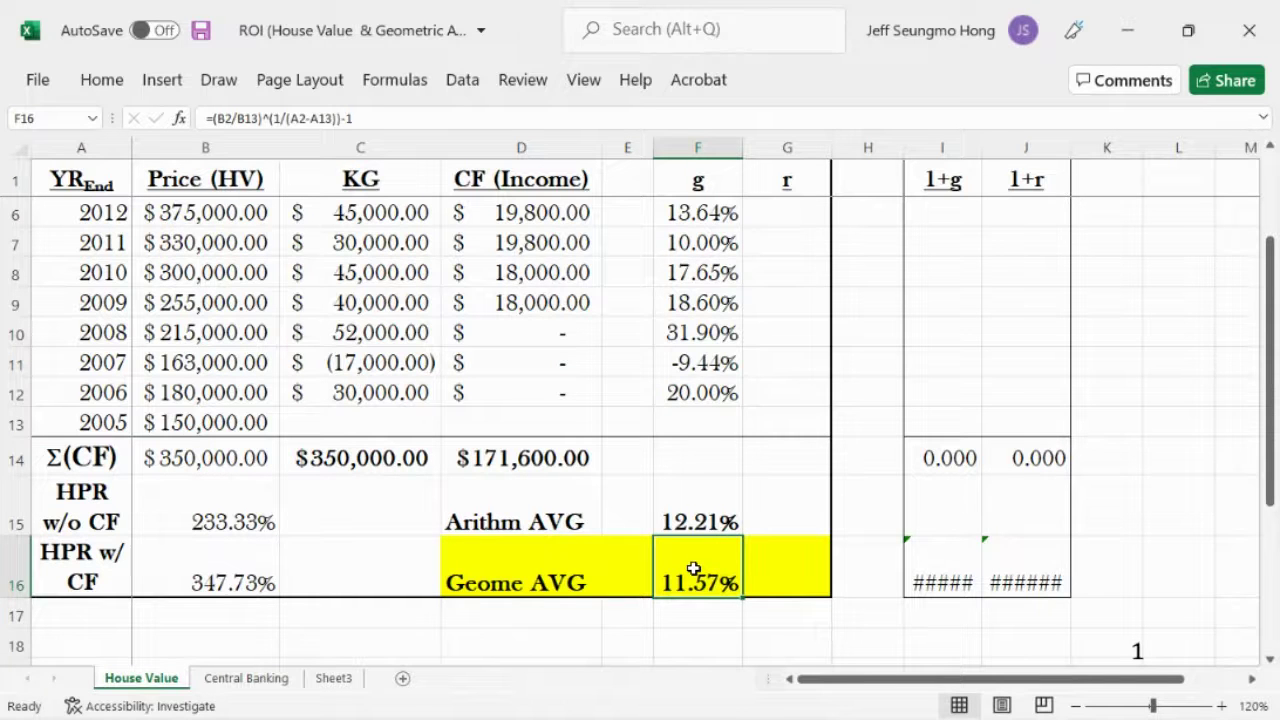
Review the r column (G) from its yearly rows down to the average cells G15 and G16
scroll(1270, 360, "up", 2)
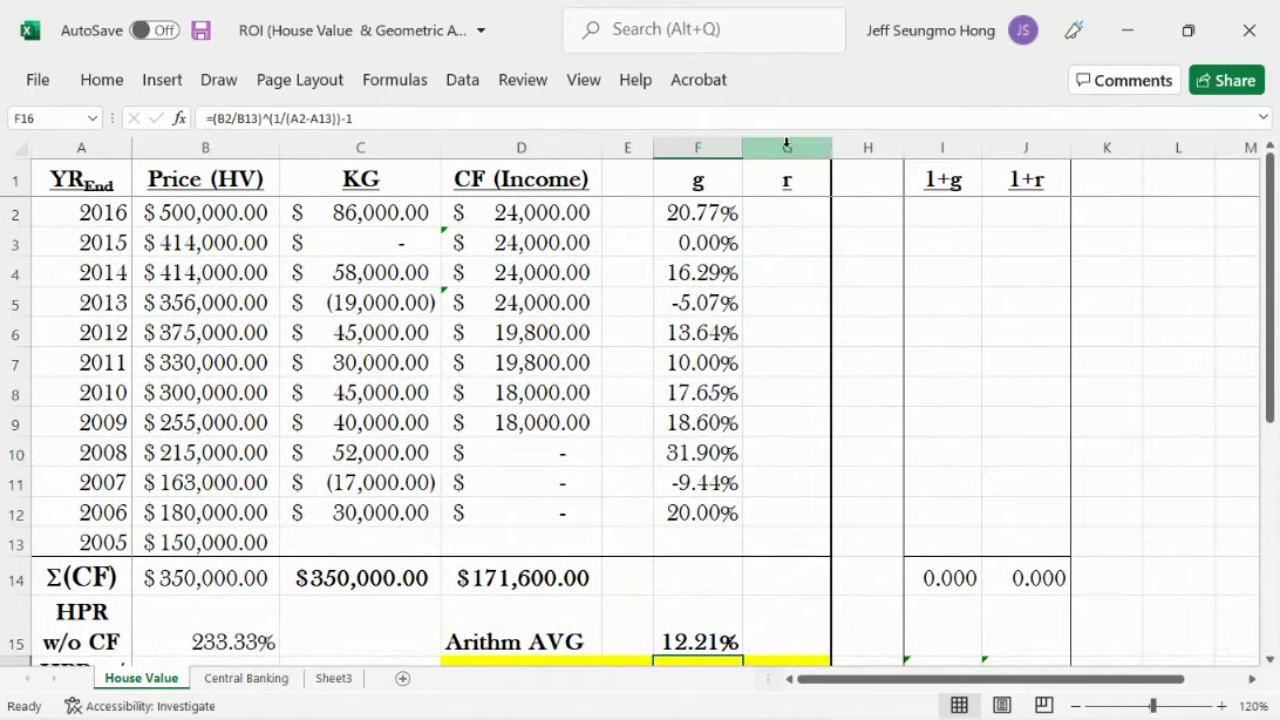
left_click(785, 146)
left_click(800, 209)
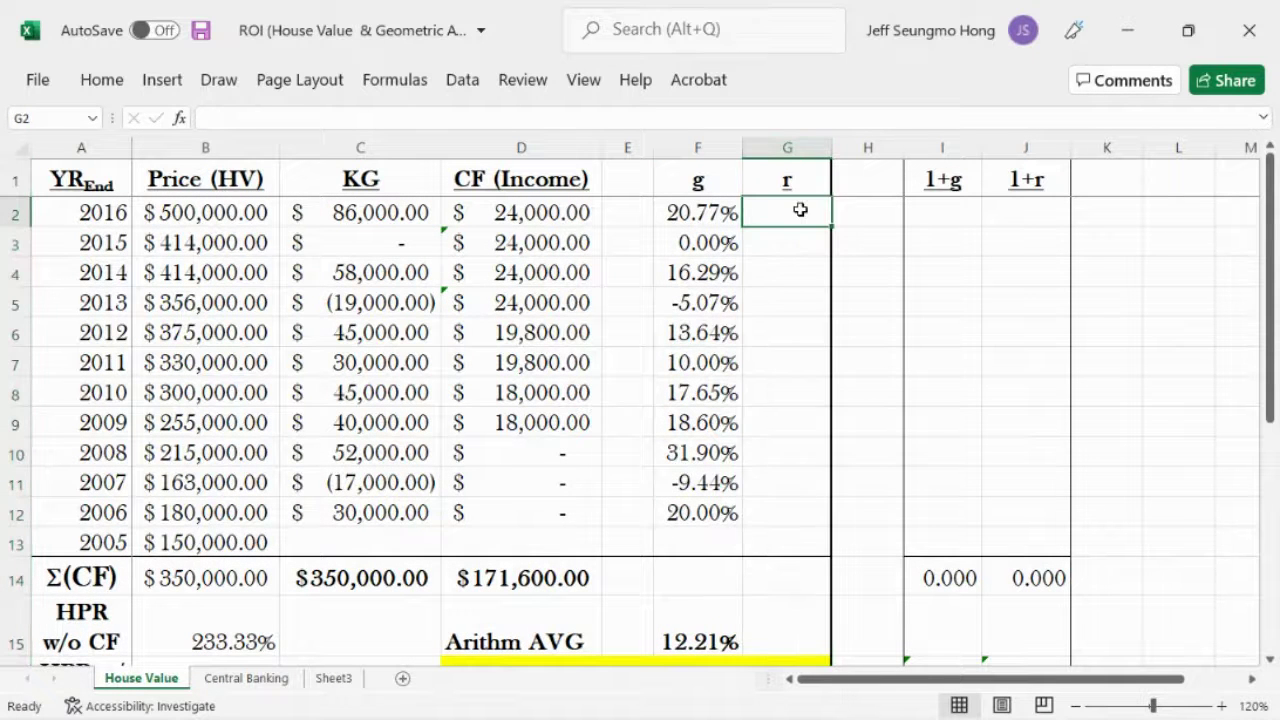
left_click(788, 146)
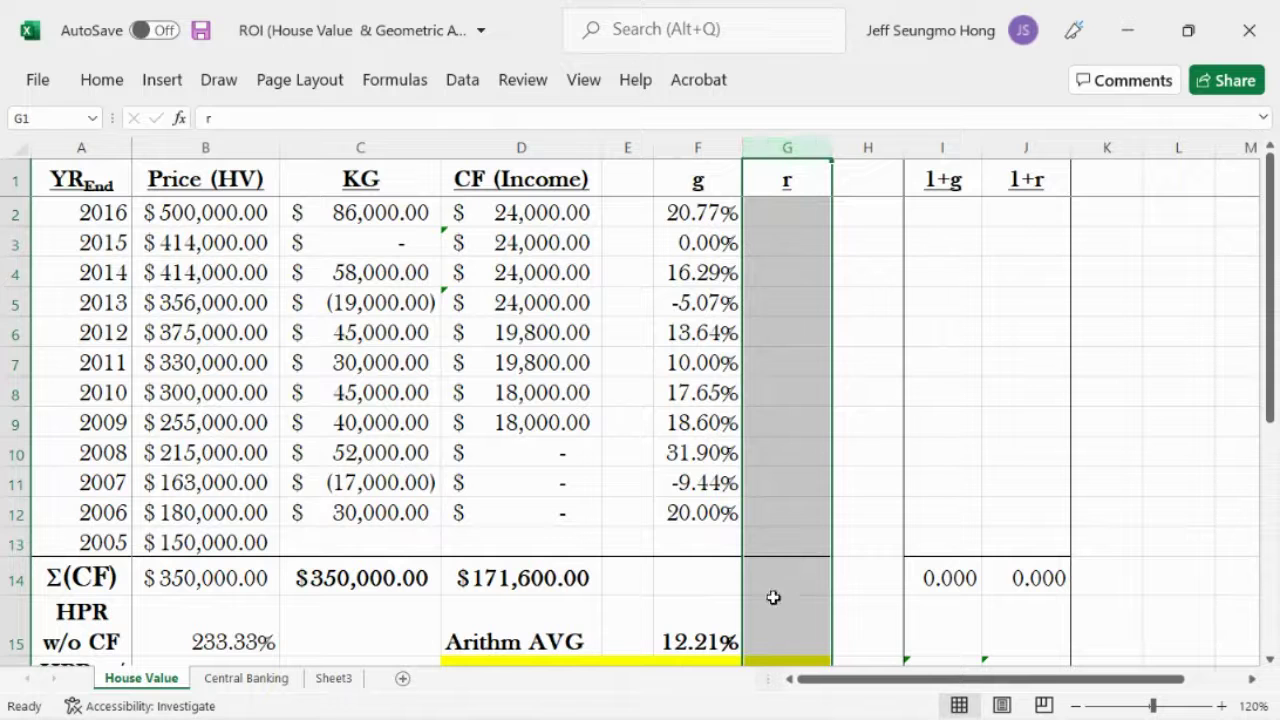
left_click(774, 633)
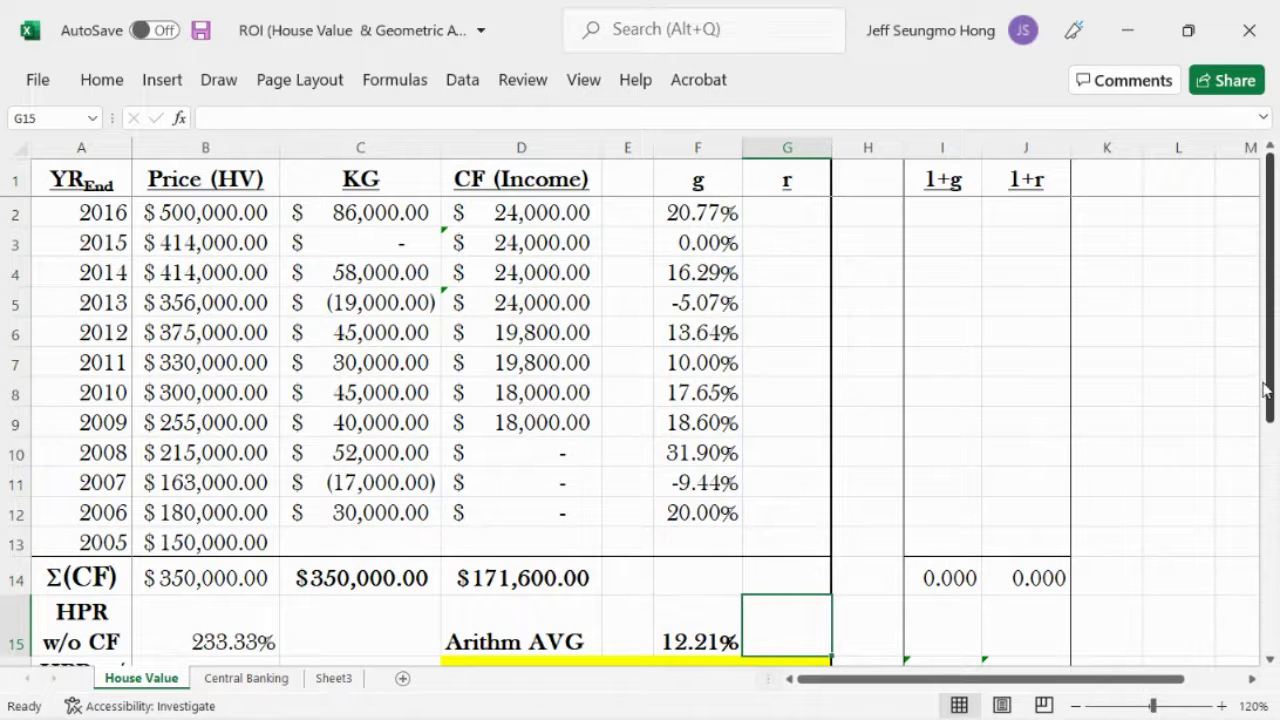
left_click_drag(1266, 390, 1267, 297)
left_click(793, 533)
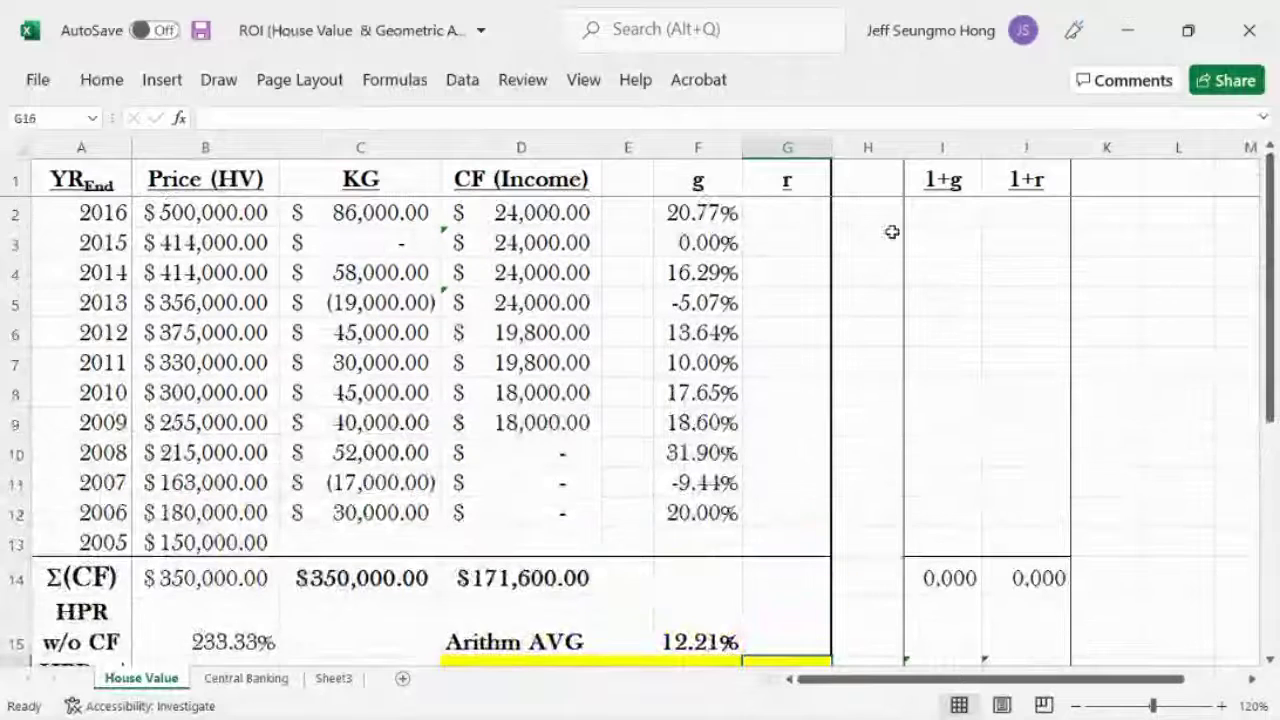
left_click(790, 147)
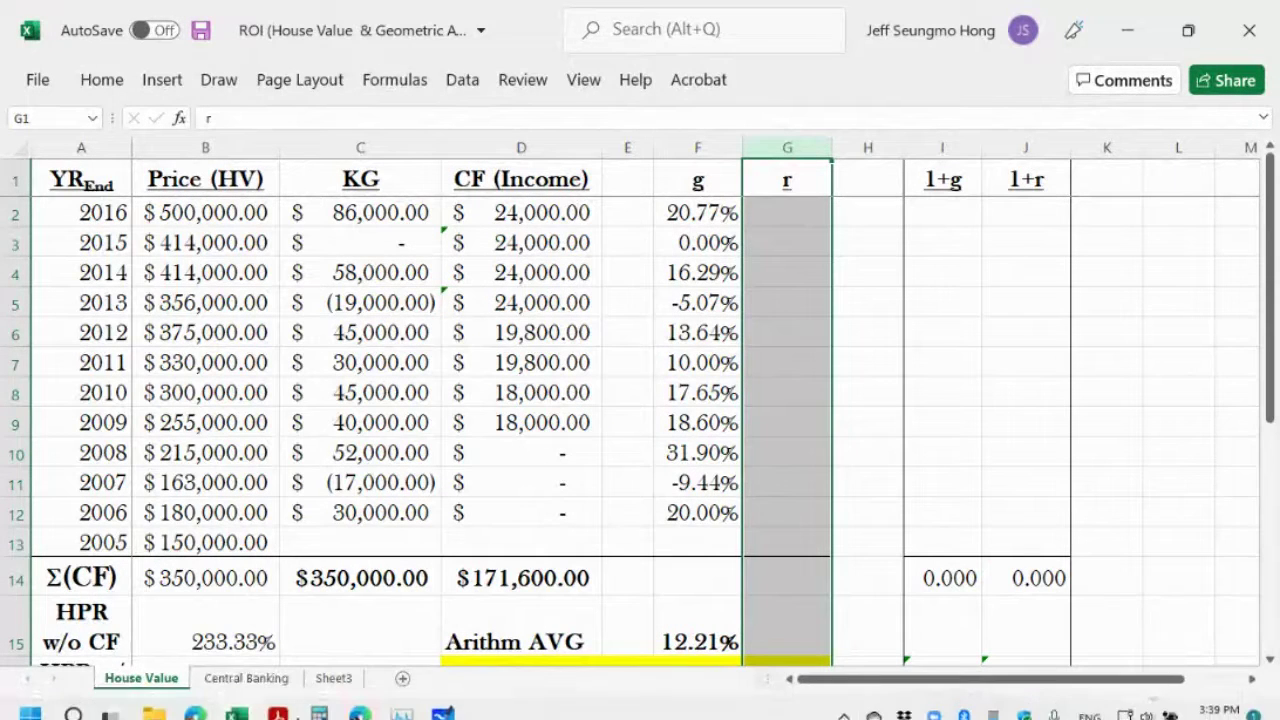
Switch to the online class session in the browser to check the attendees, and return to the Excel workbook
mouse_move(265, 710)
left_click(330, 610)
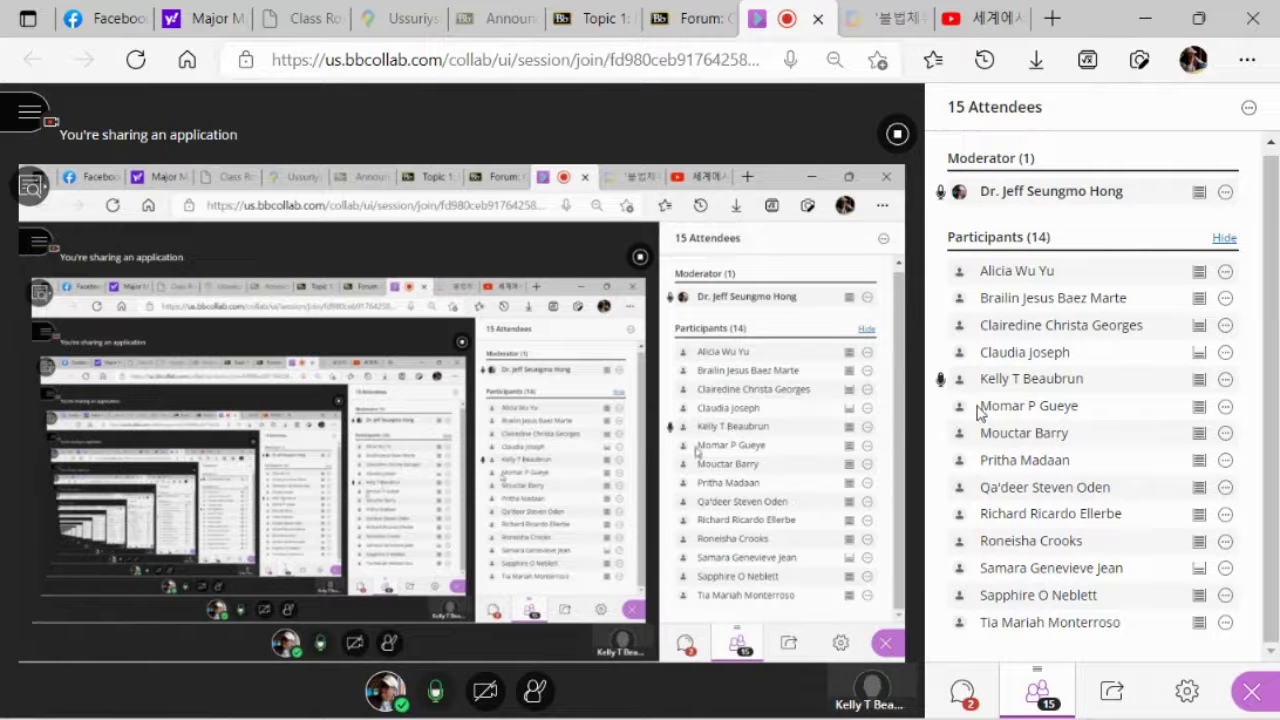
mouse_move(481, 690)
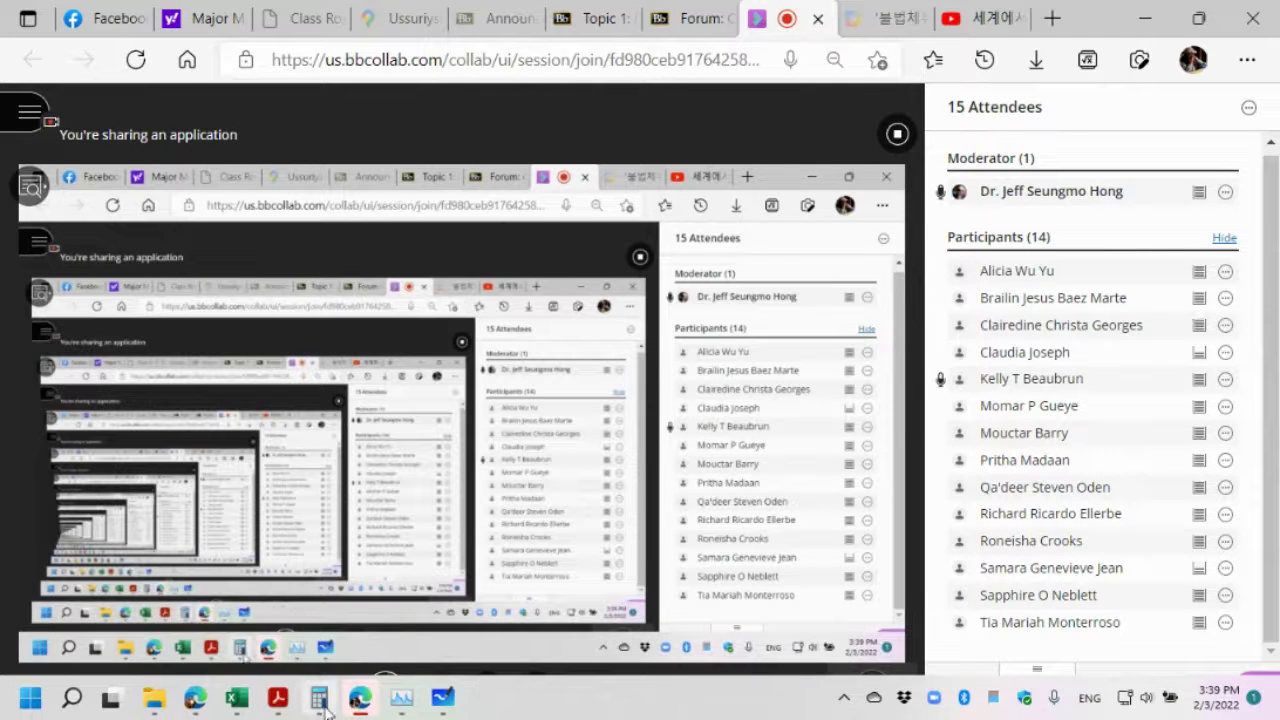
left_click(245, 708)
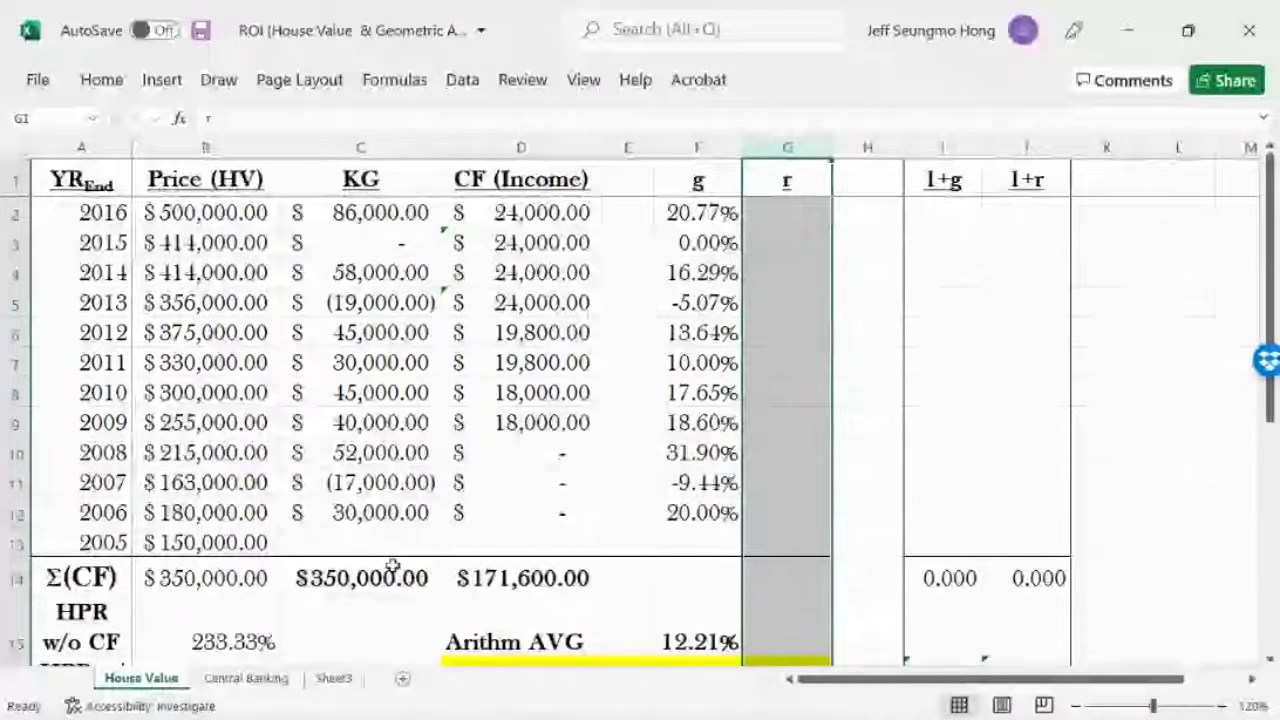
Examine the holding period return formulas without and with cash flow in B15 and B16, leaving both formulas as they are
left_click(241, 637)
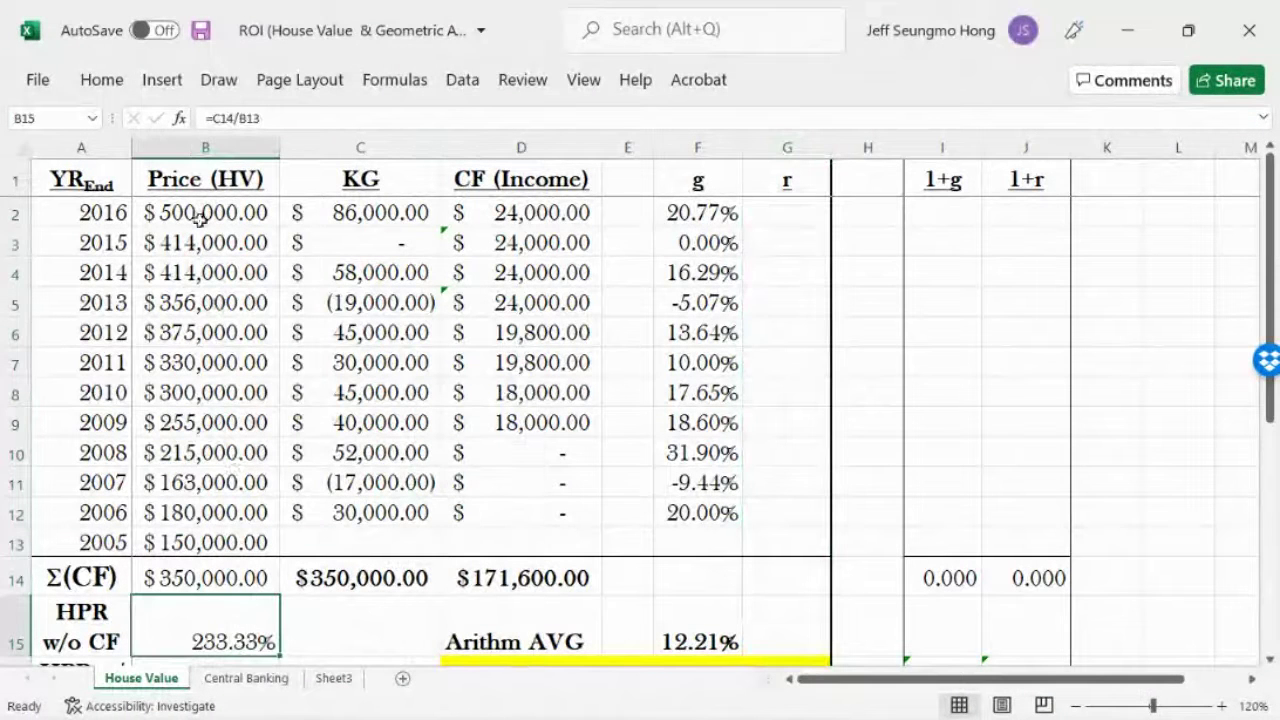
left_click_drag(1270, 326, 1272, 346)
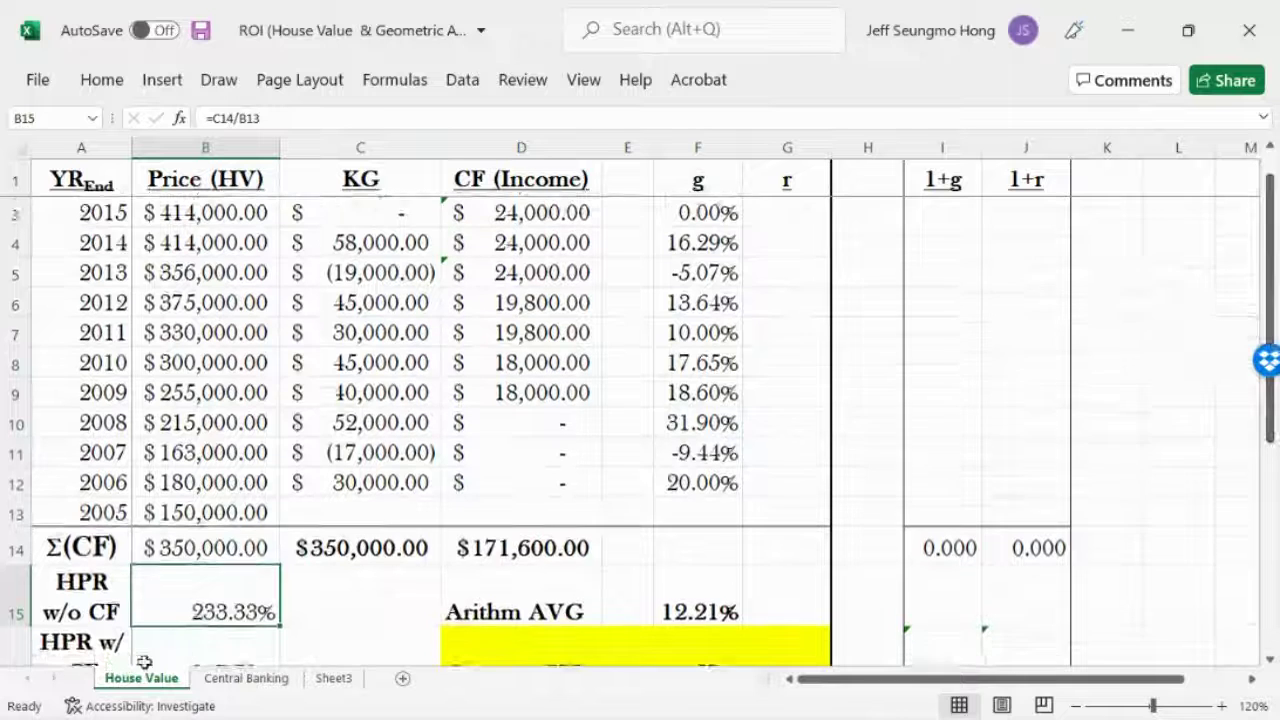
double_click(214, 588)
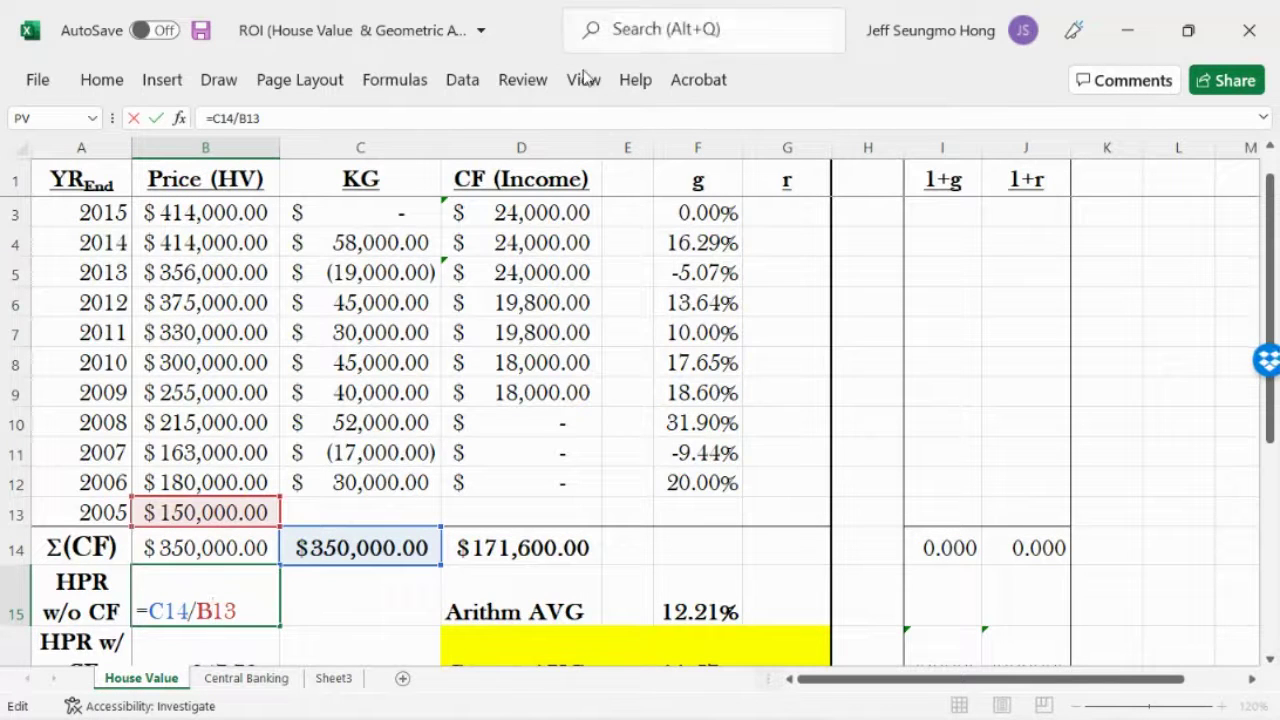
left_click(155, 118)
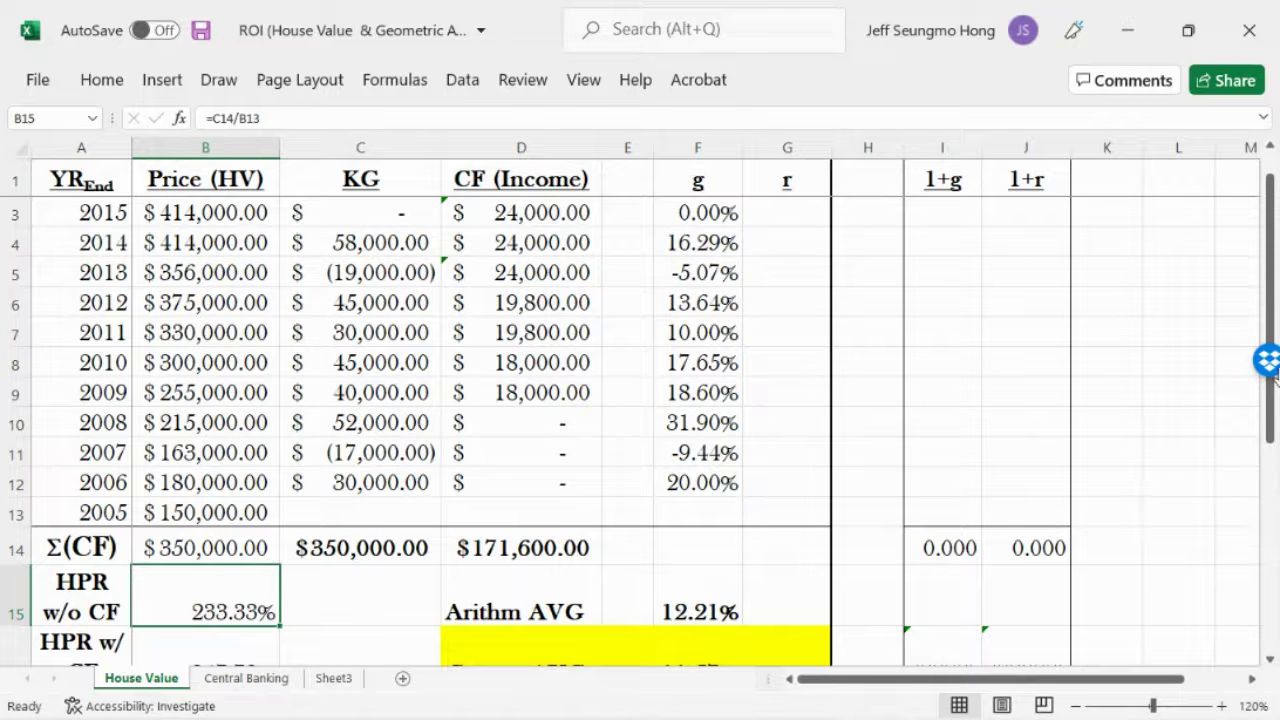
left_click_drag(1272, 390, 1273, 457)
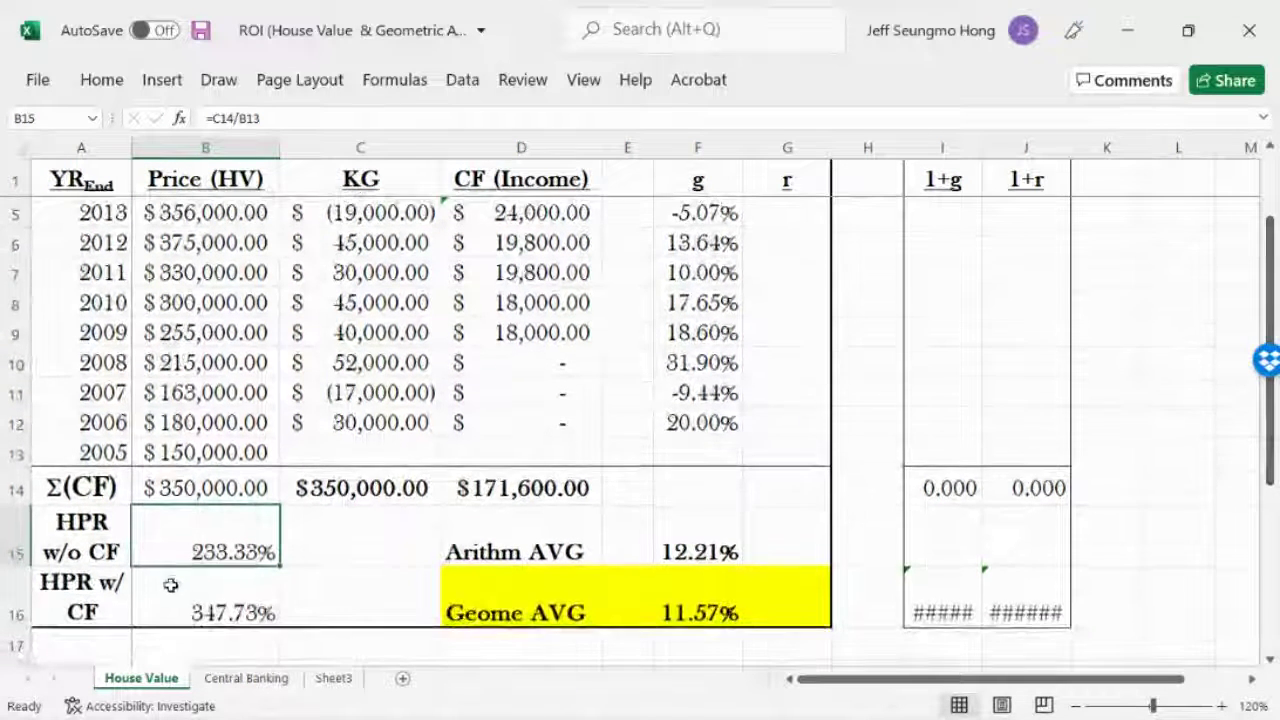
double_click(177, 614)
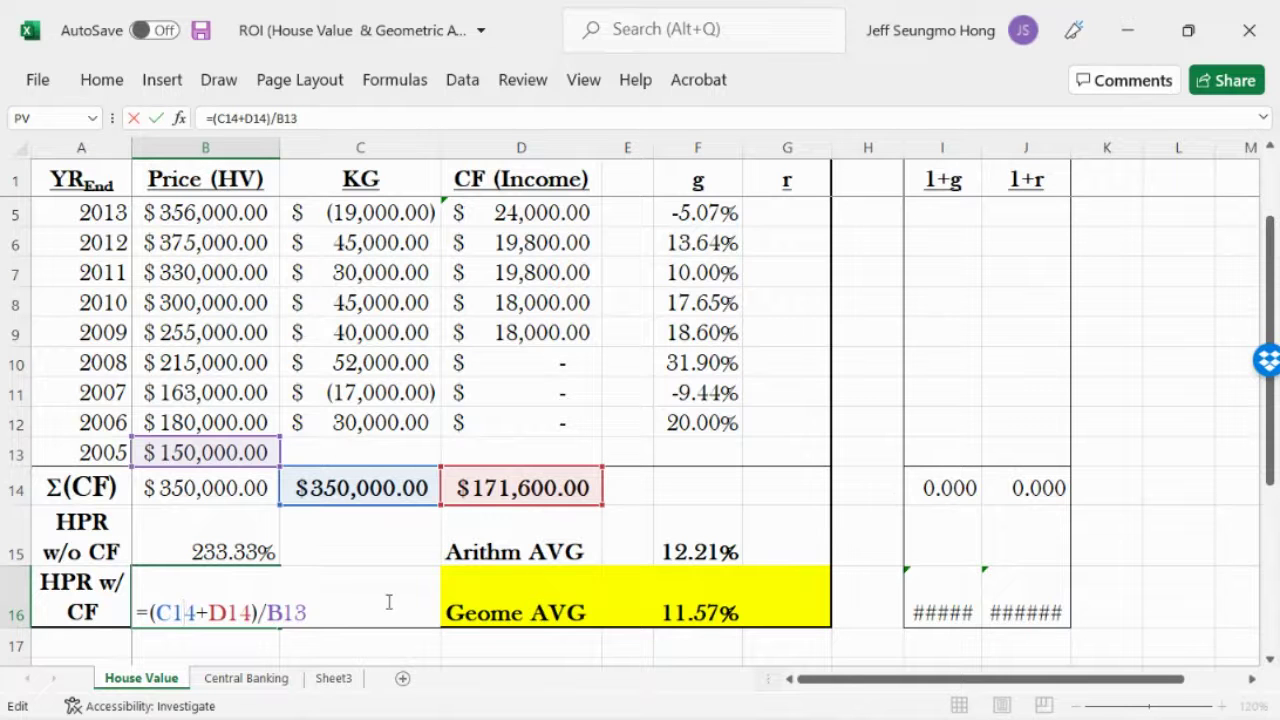
left_click(694, 497)
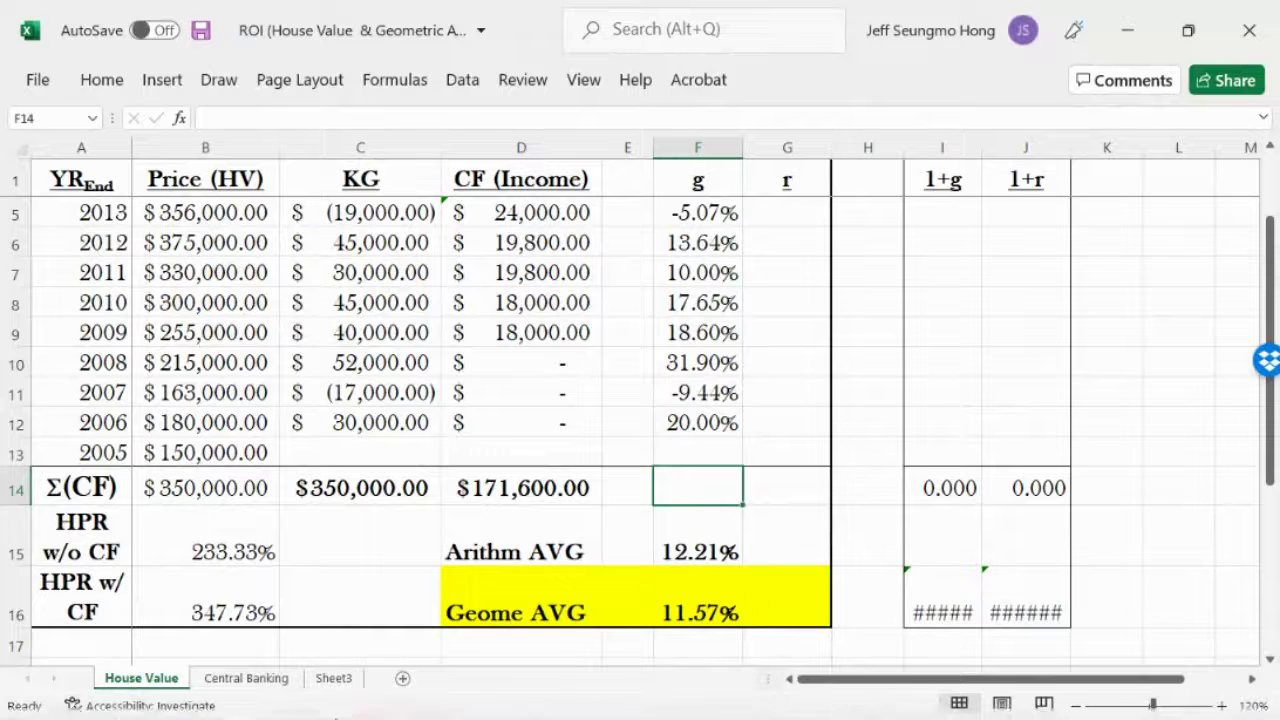
Switch to the class session in the browser, read the Everyone chat channel and return to the channel list
mouse_move(249, 712)
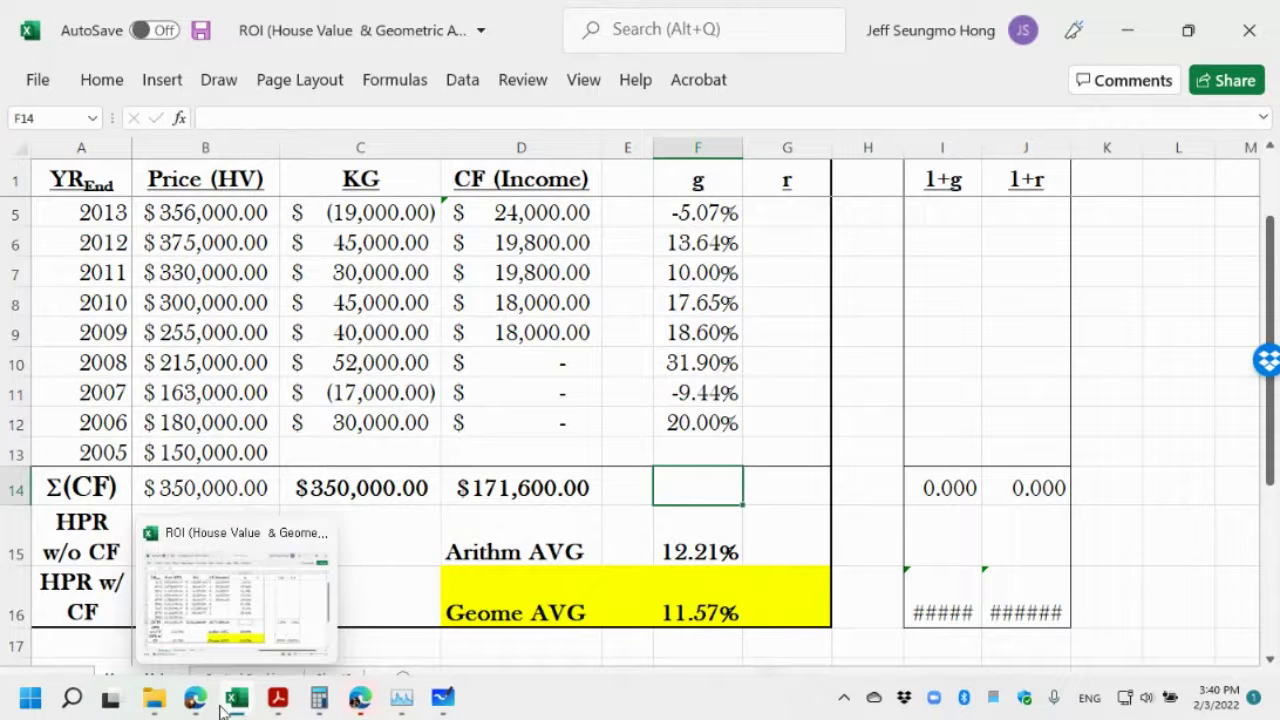
left_click(195, 698)
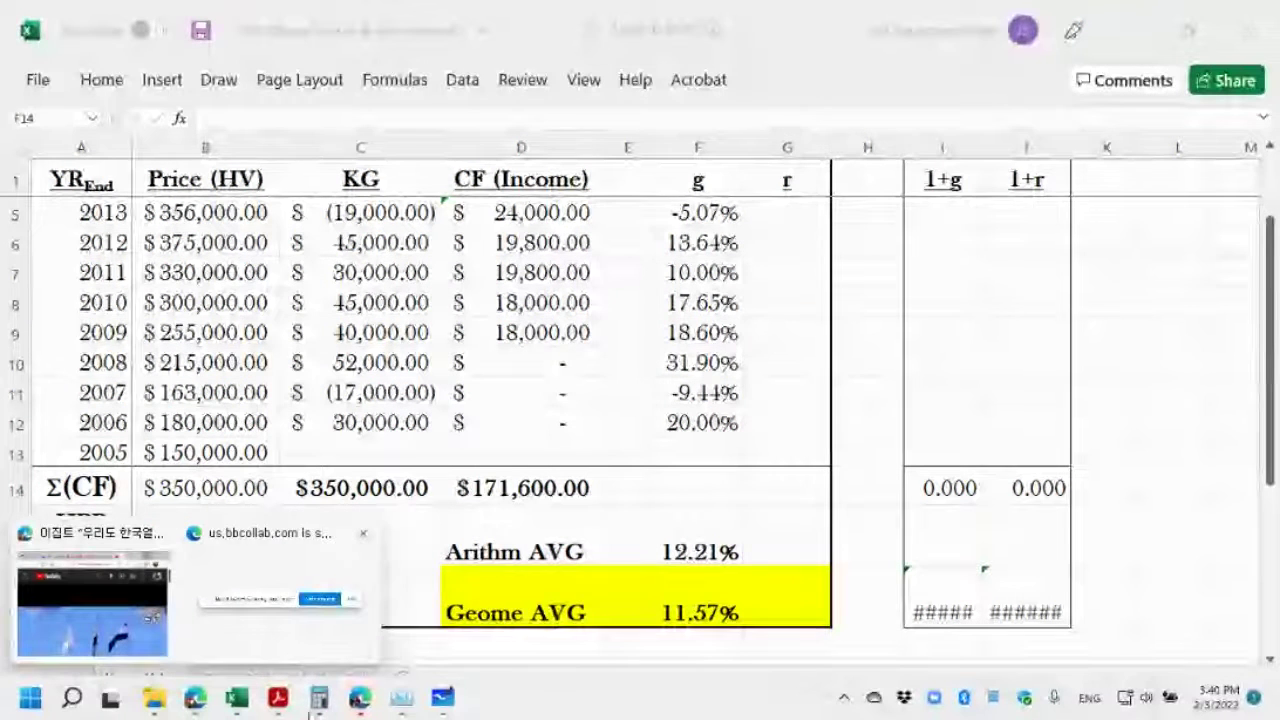
left_click(275, 598)
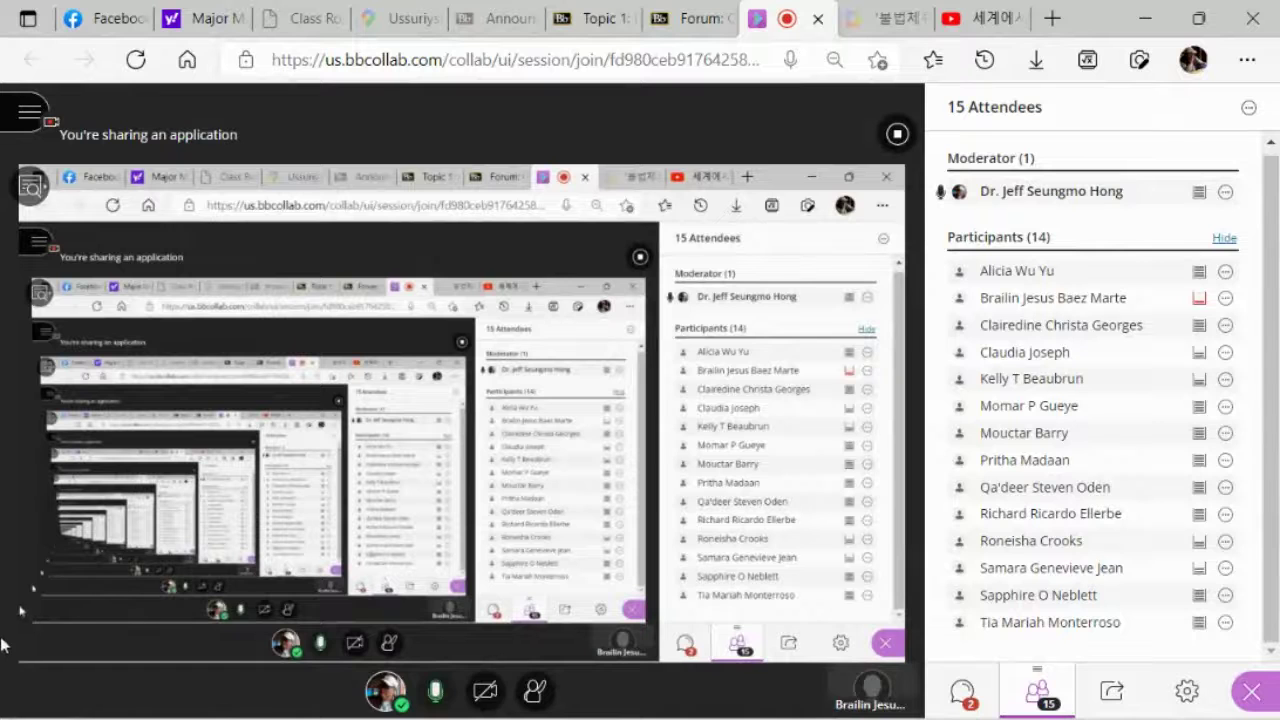
mouse_move(934, 712)
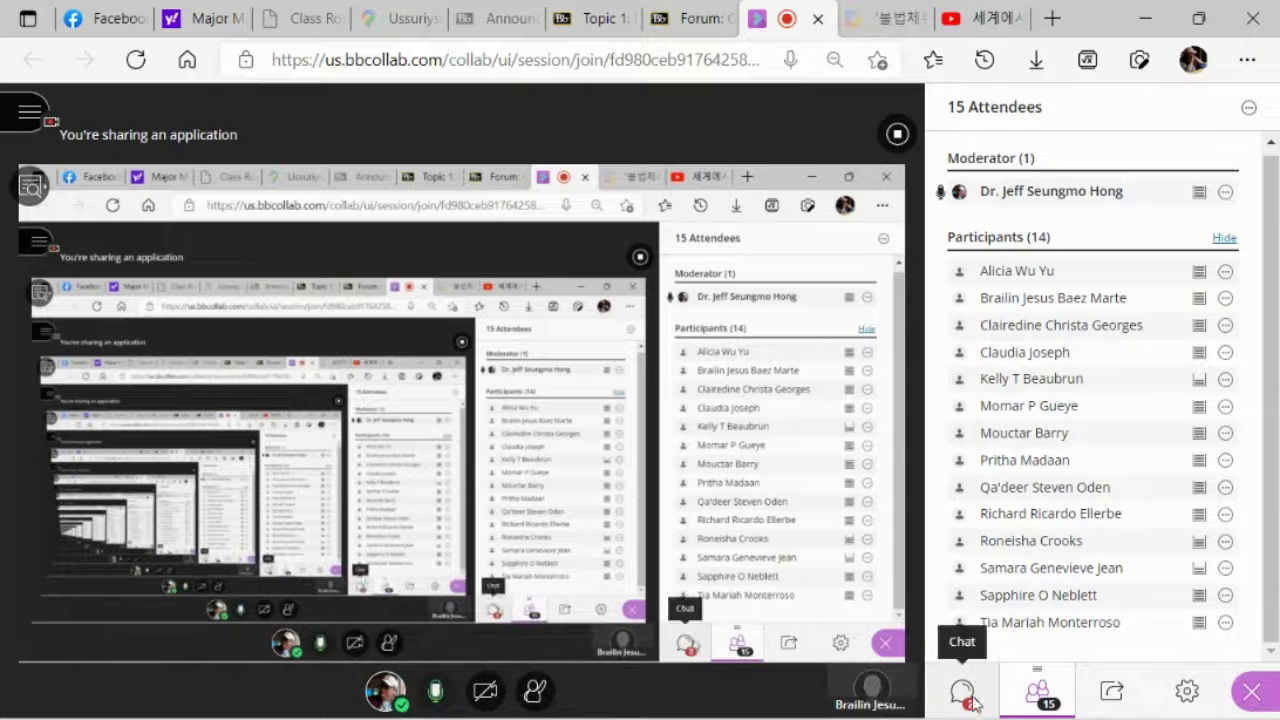
left_click(965, 695)
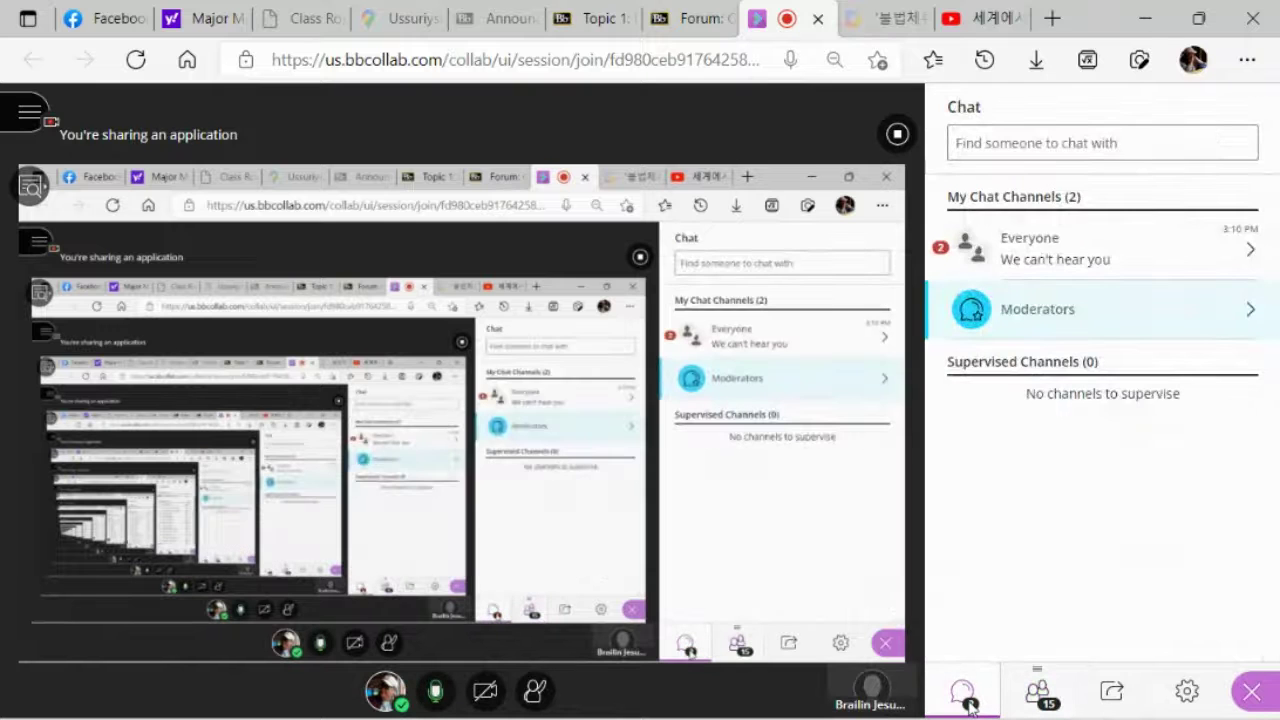
left_click(1012, 258)
left_click(949, 107)
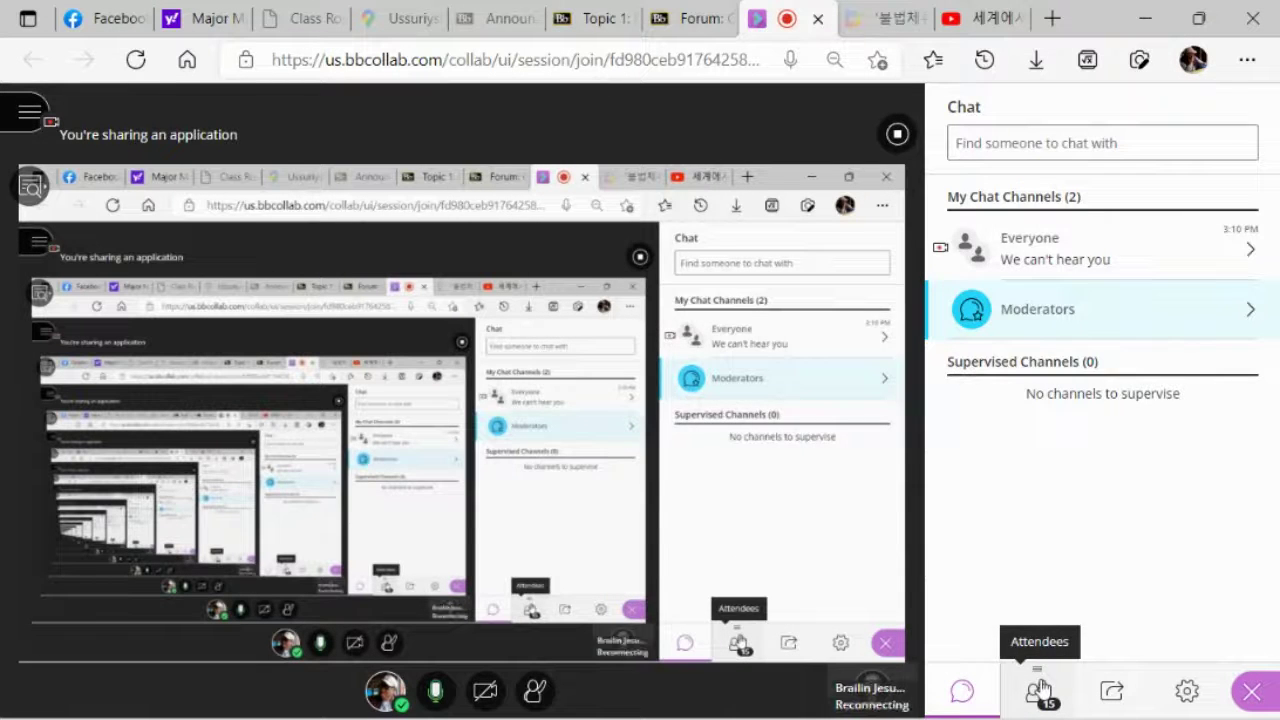
Show the attendee list of the class session and stop sharing the application
left_click(1040, 690)
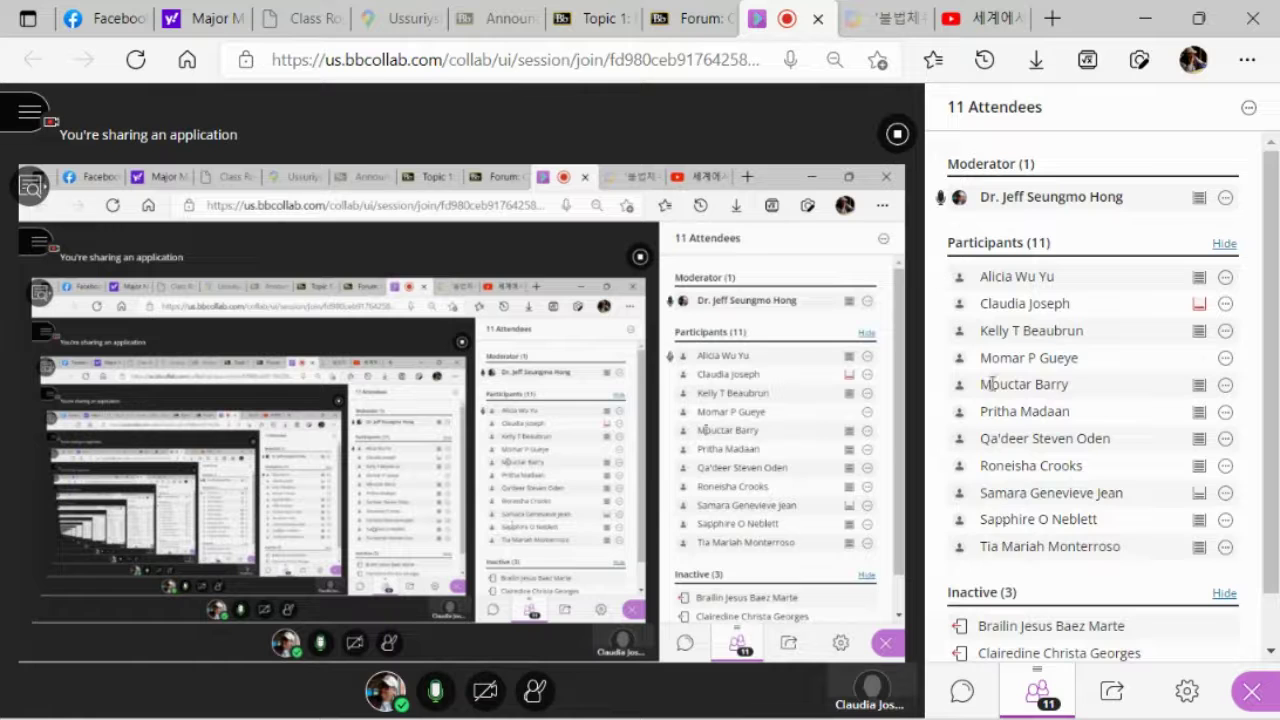
left_click(897, 136)
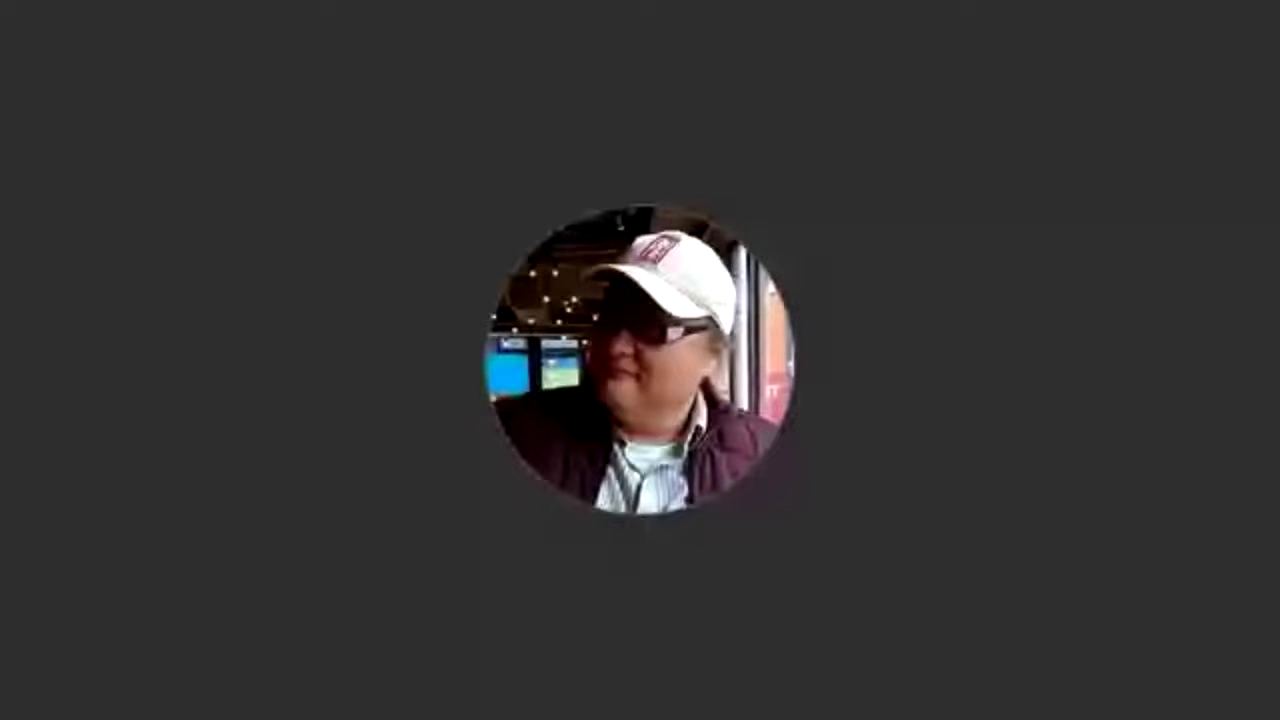